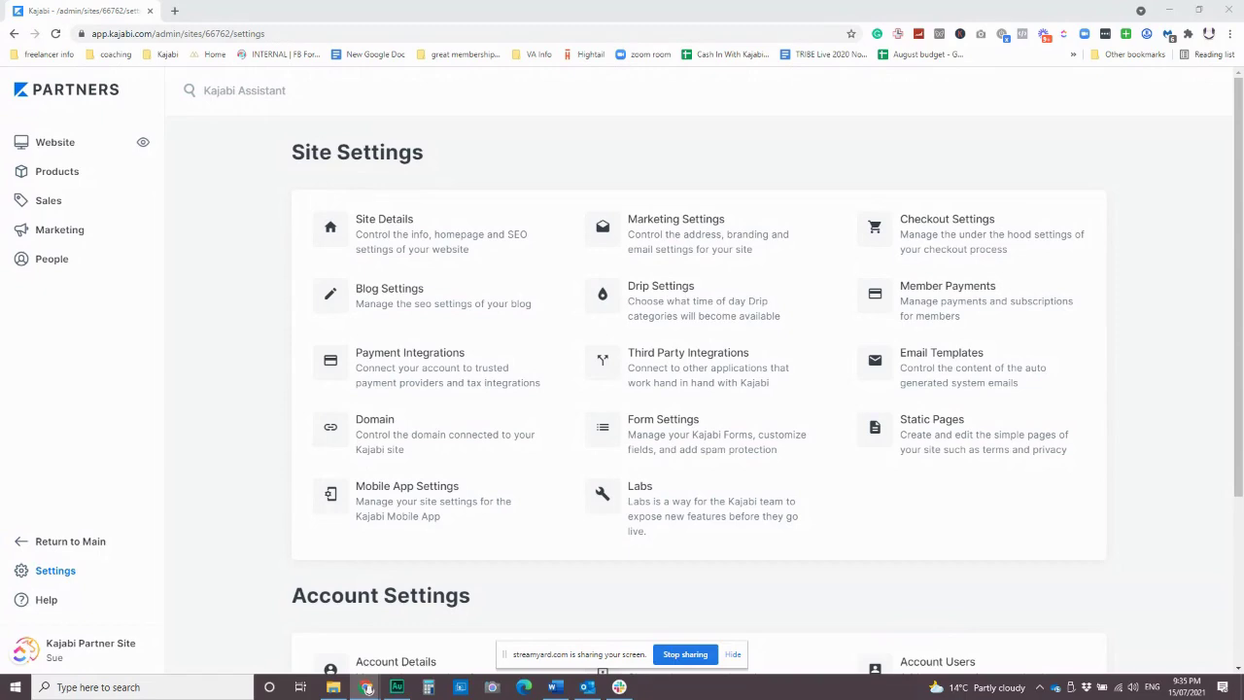
Open Site Details and scroll down to its Homepage and Branding sections.
left_click(446, 247)
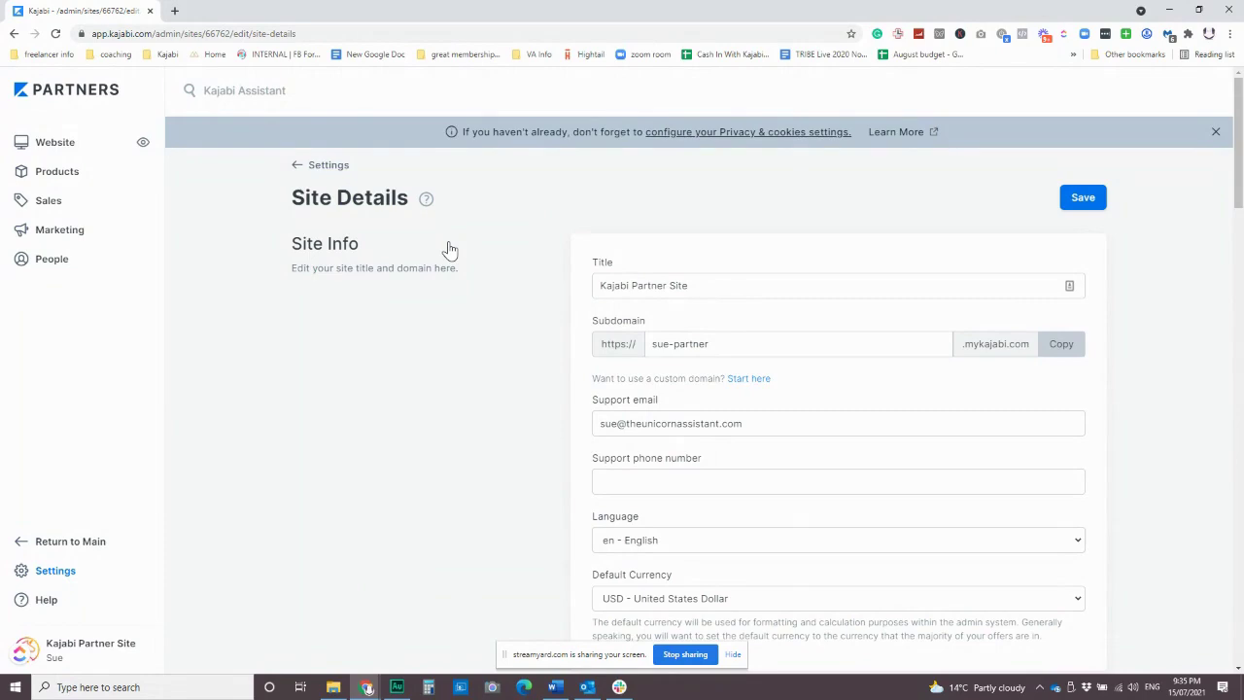
scroll(529, 427, "down", 3)
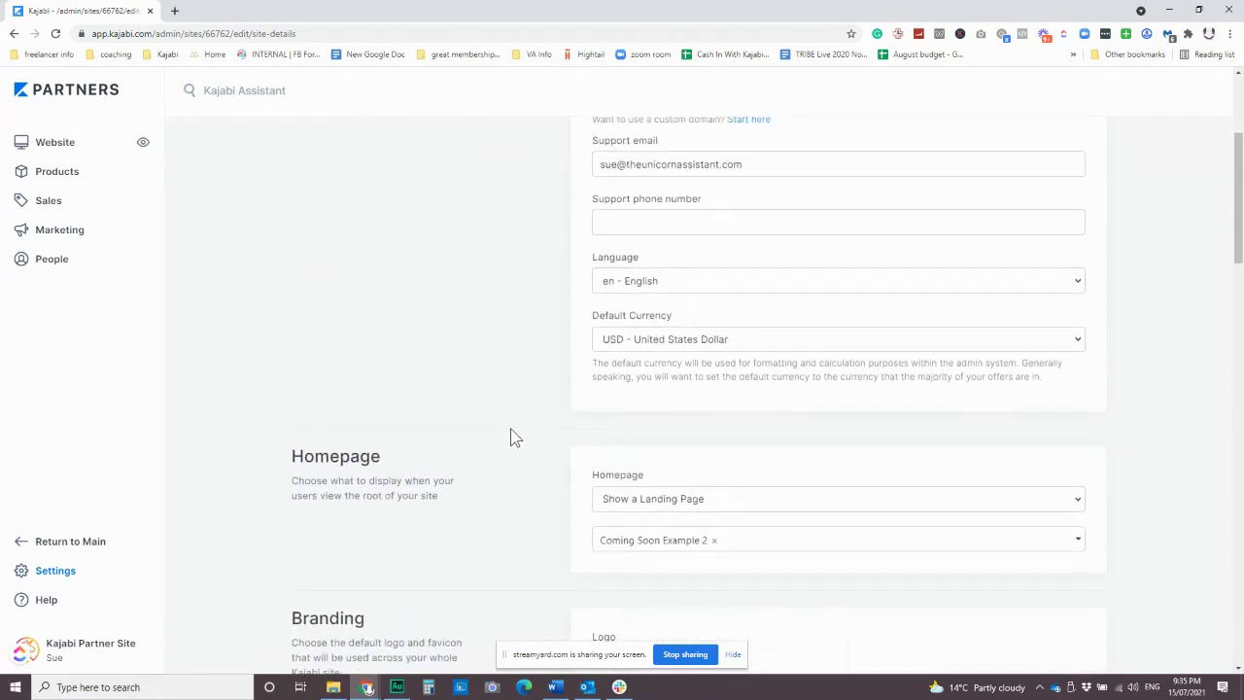
scroll(515, 437, "down", 3)
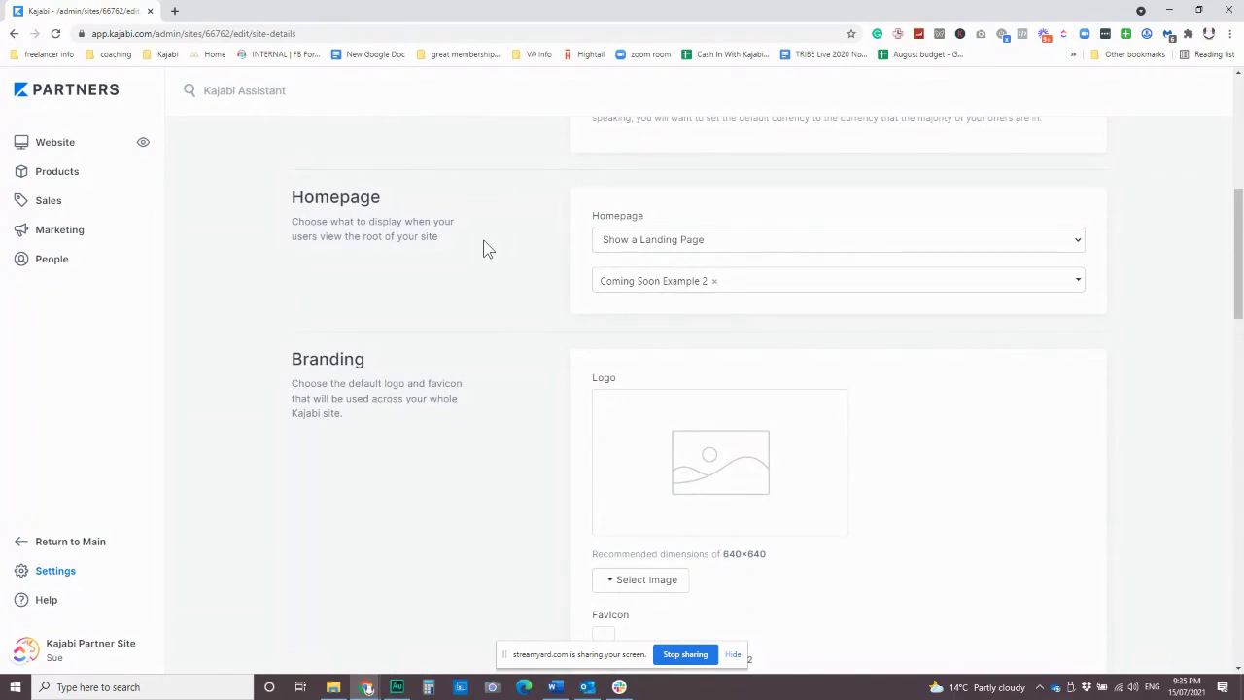
Set the Homepage option to 'Show the Library - users will be prompted to sign in' and review the page.
left_click(722, 241)
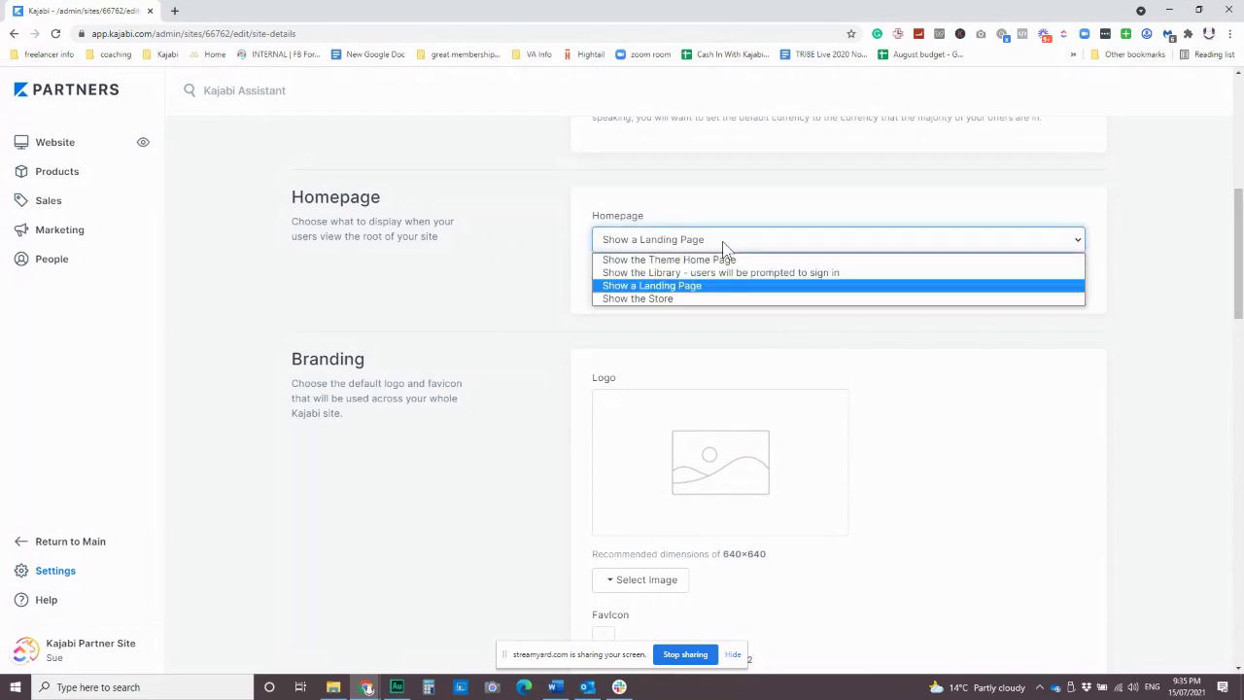
left_click(629, 274)
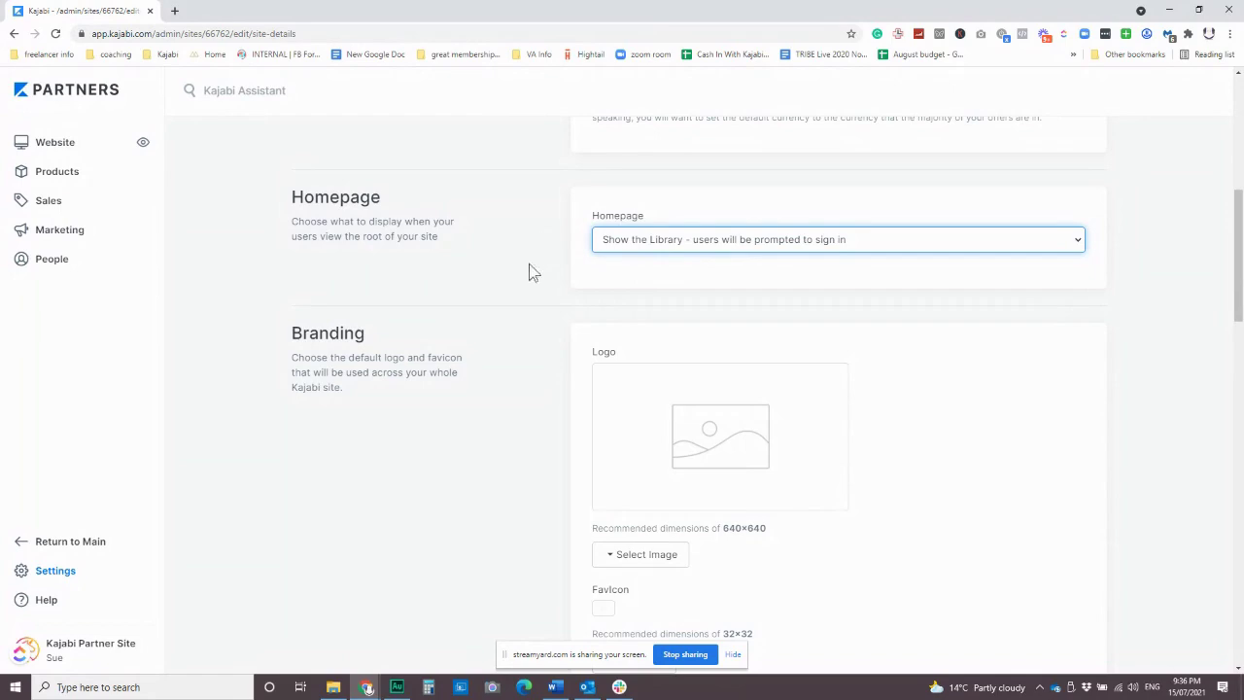
scroll(492, 386, "down", 15)
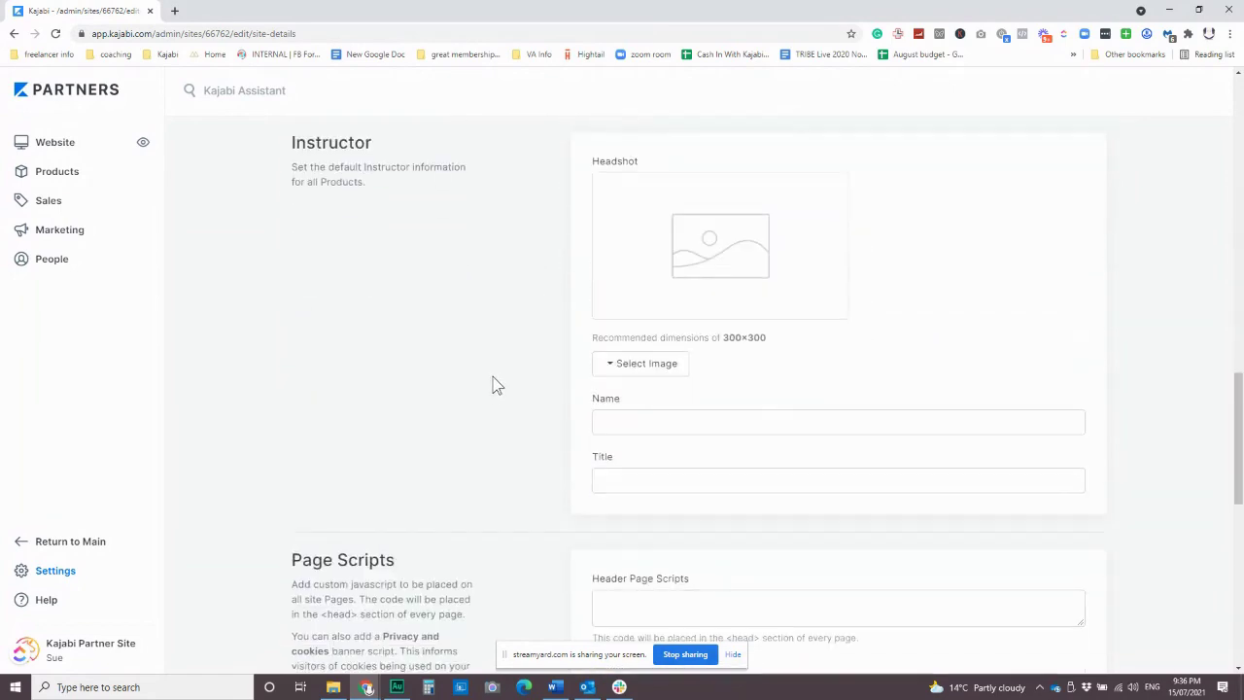
scroll(491, 386, "down", 5)
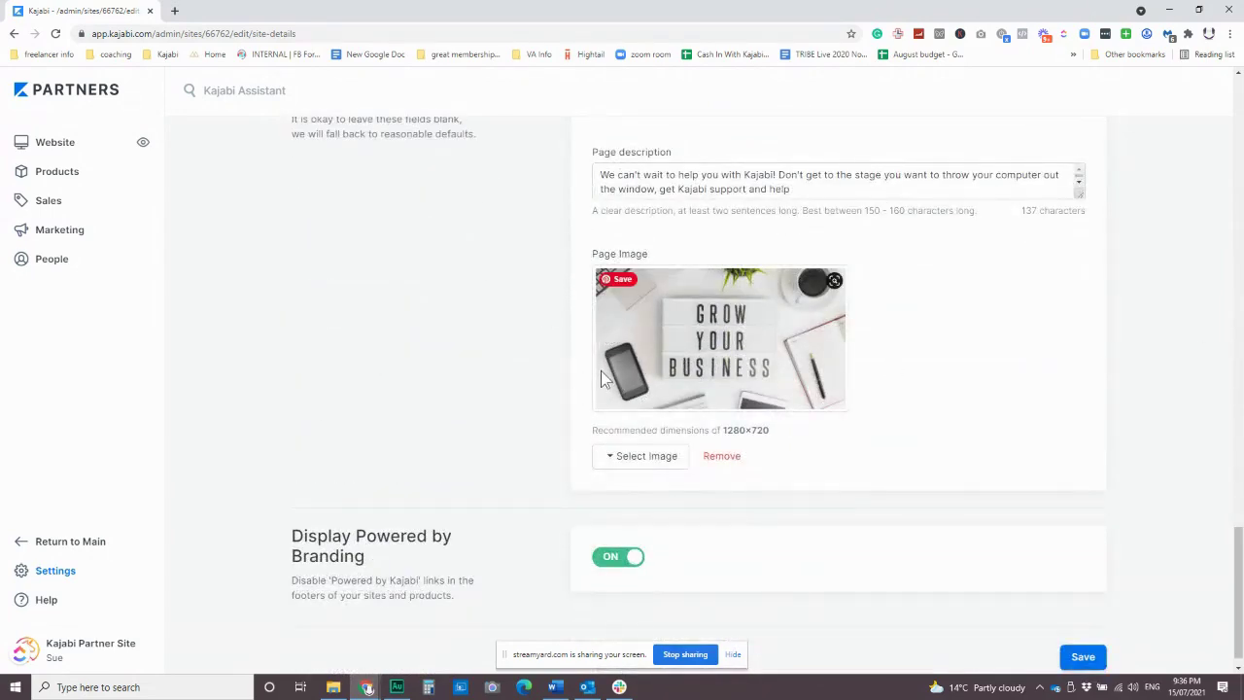
scroll(456, 282, "up", 10)
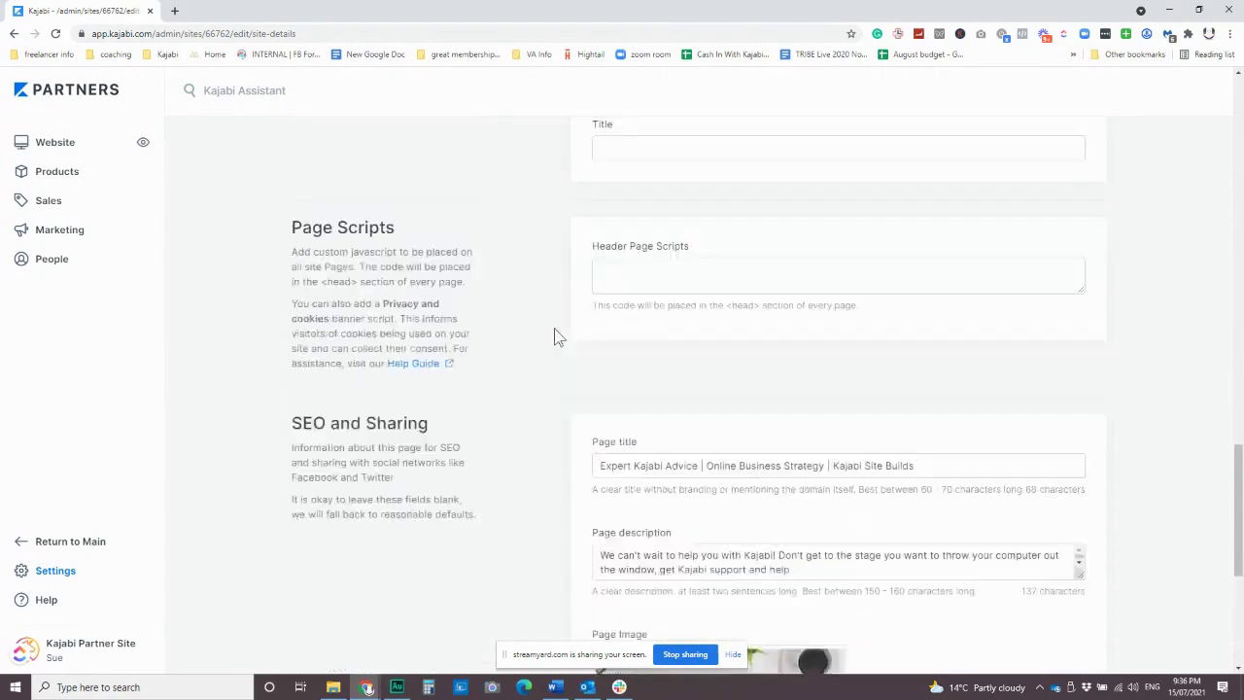
scroll(530, 342, "up", 10)
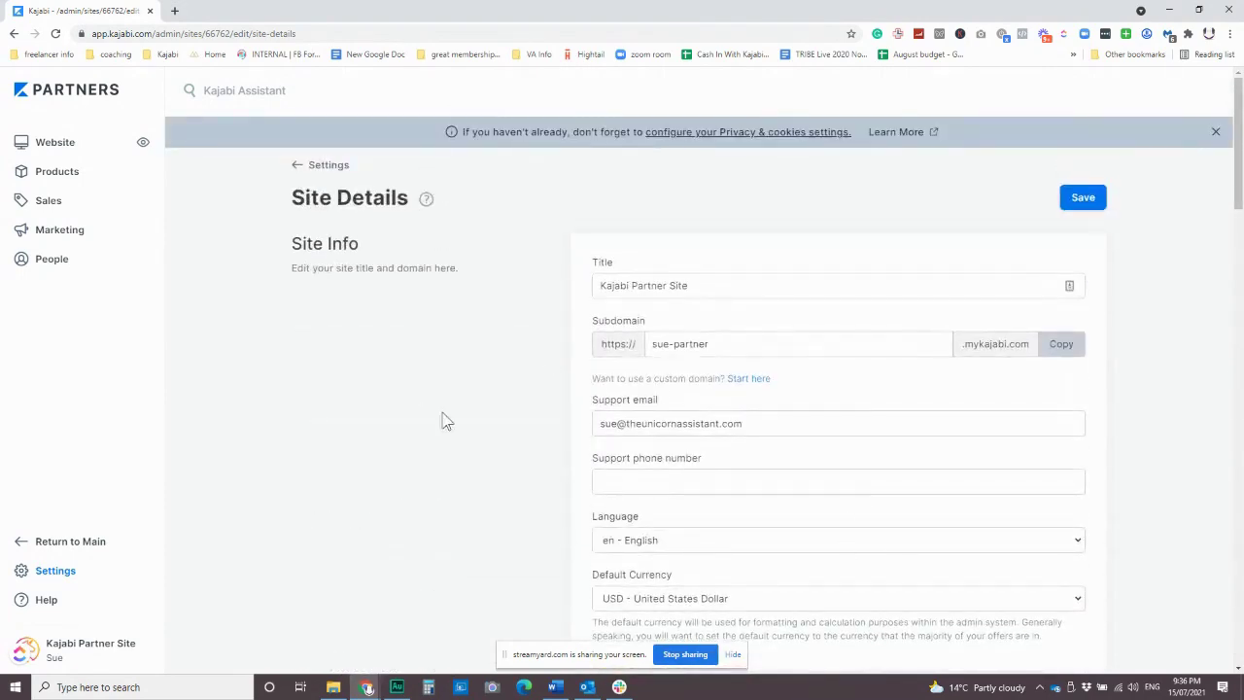
scroll(466, 328, "down", 1)
scroll(466, 327, "down", 2)
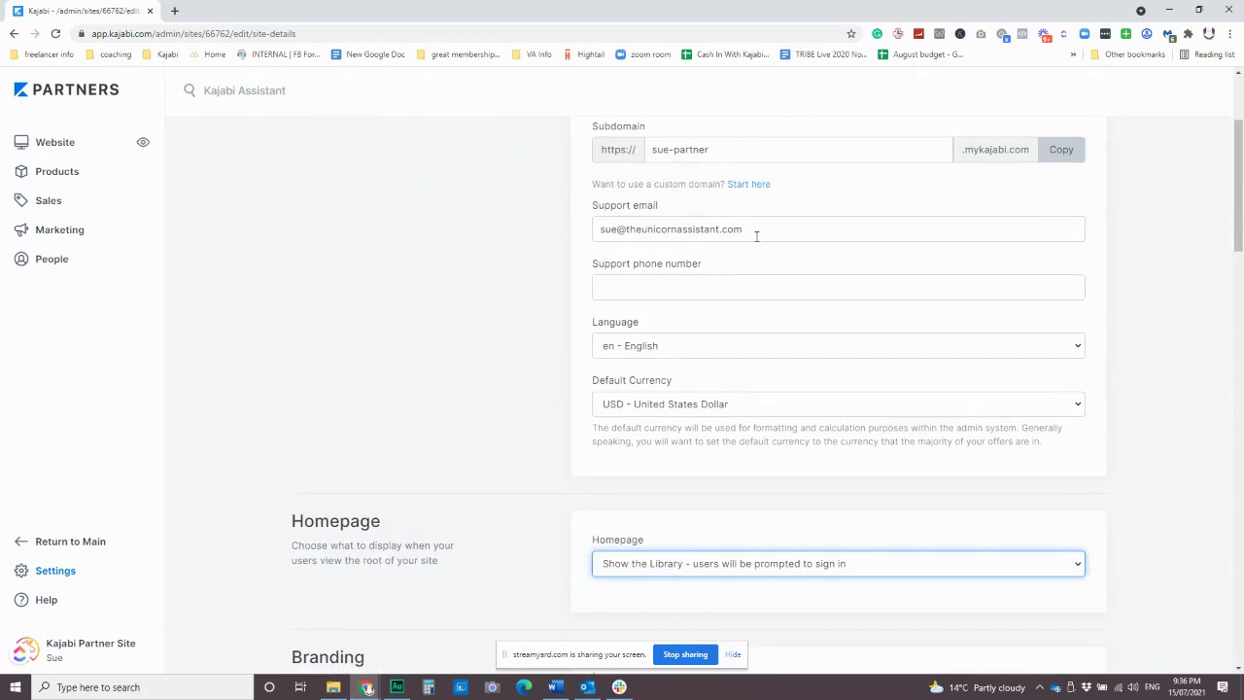
scroll(756, 243, "up", 1)
scroll(756, 252, "up", 1)
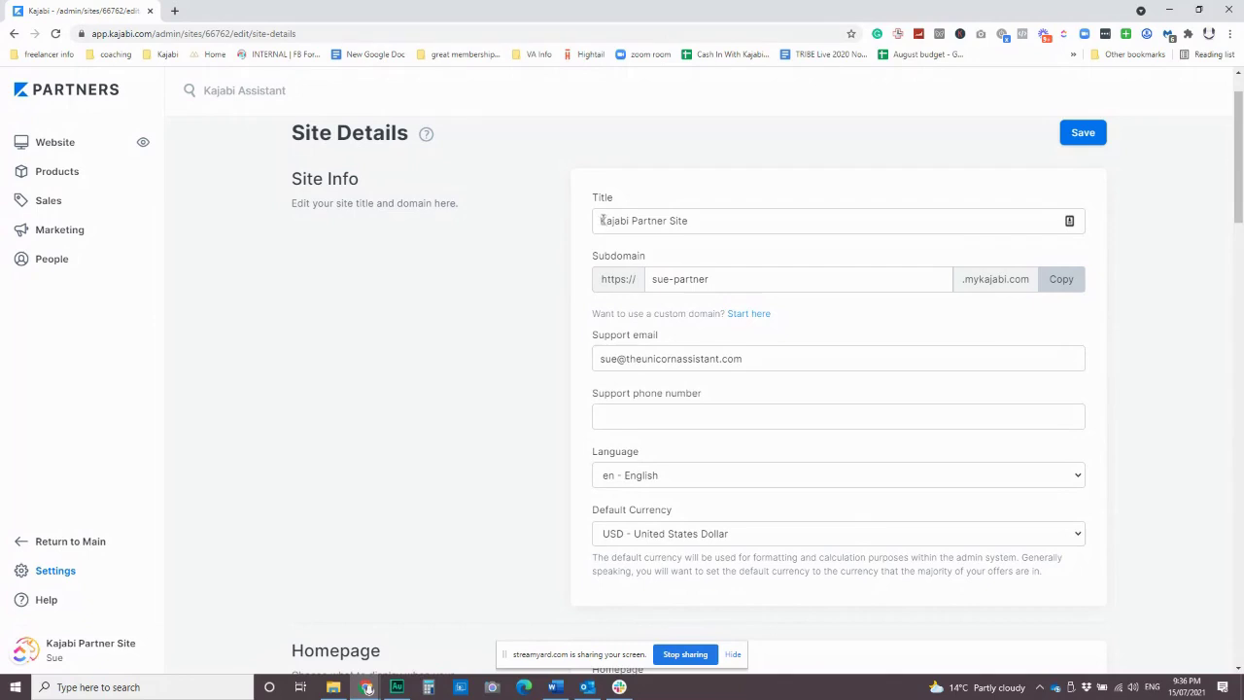
Retitle the site with the owner's name plus 'Partner Site' and begin editing the subdomain.
left_click_drag(598, 220, 750, 219)
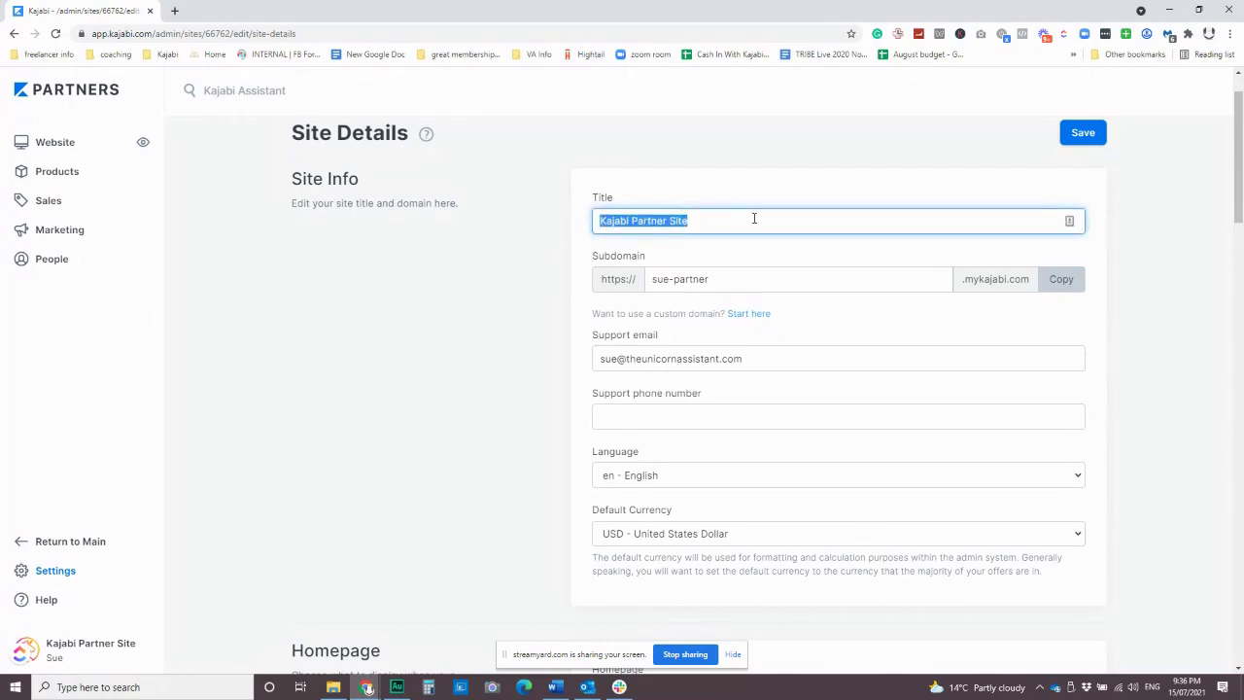
type("Sue's Par")
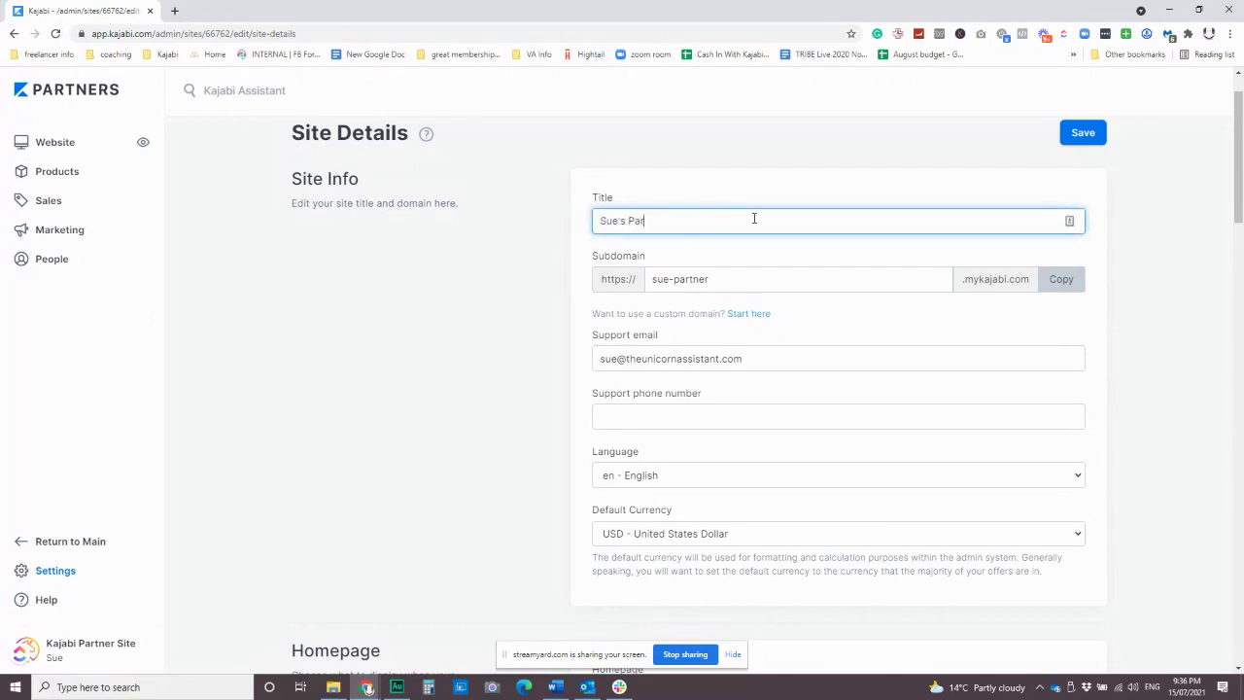
type("tner Site")
left_click_drag(653, 279, 741, 279)
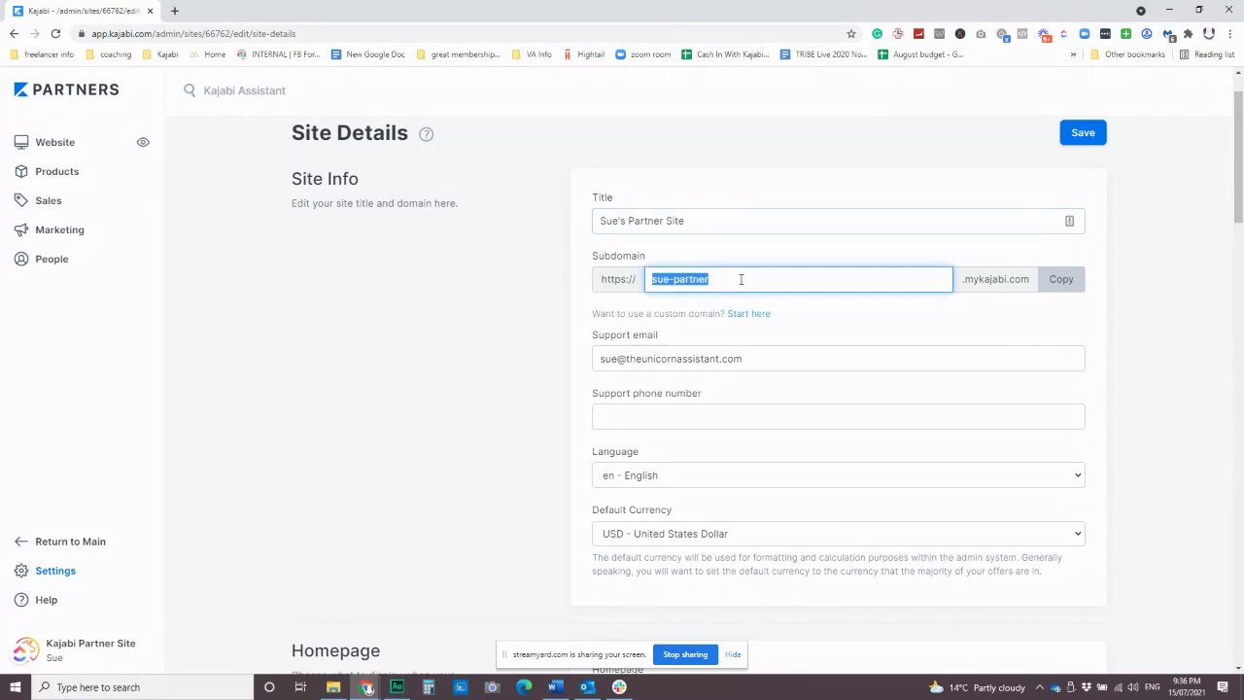
left_click(675, 278)
type("unicorn")
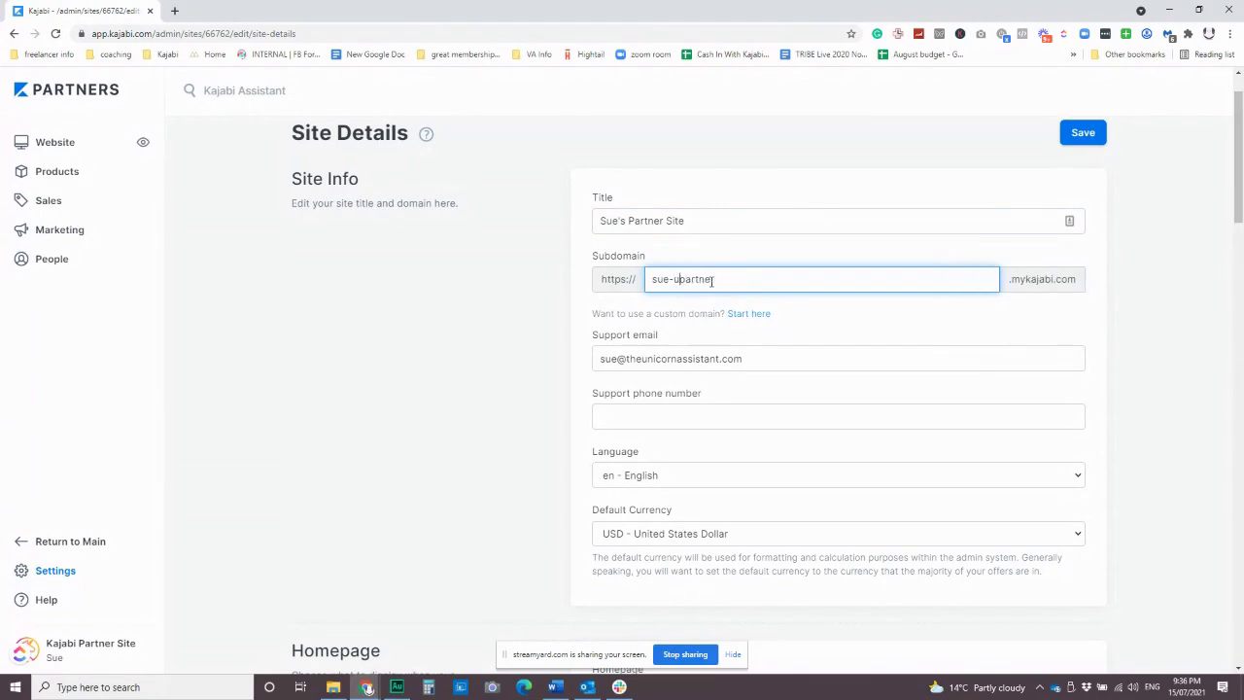
key("Delete")
key("Delete")
key("Delete")
key("Delete")
key("Delete")
key("Delete")
key("Delete")
Set the subdomain to the owner's name plus 'unicorn' and save the site details.
left_click_drag(696, 219, 572, 230)
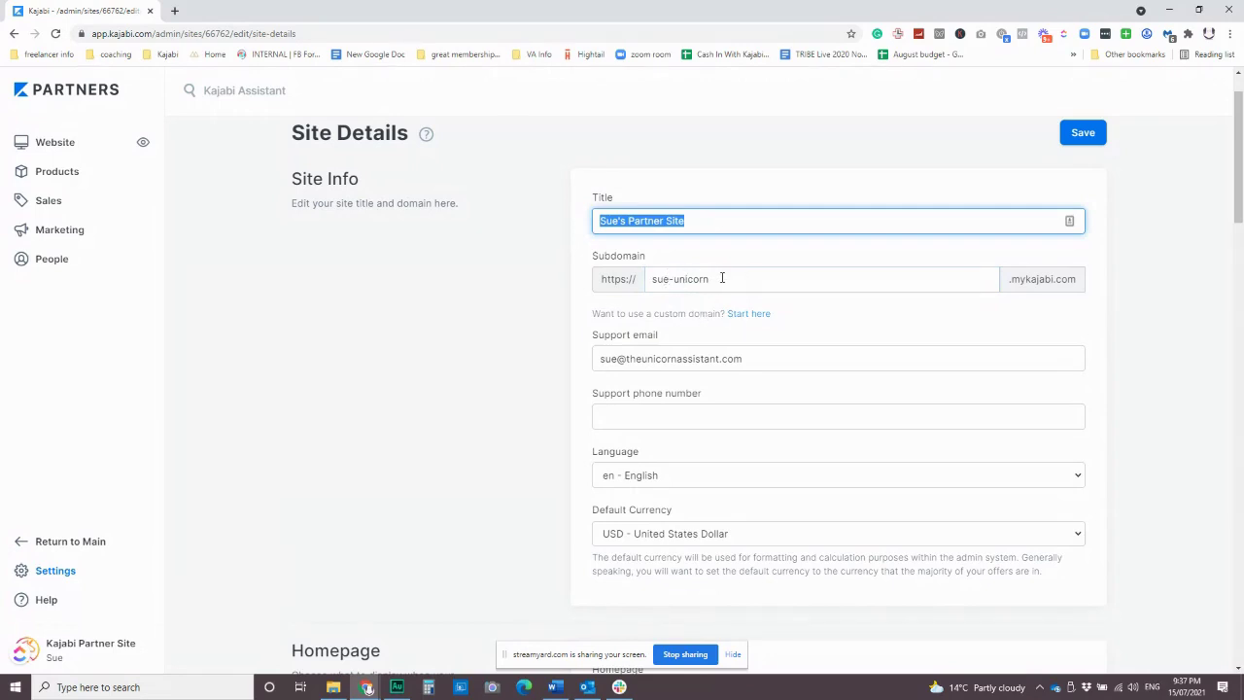
left_click_drag(722, 278, 591, 279)
type("theu")
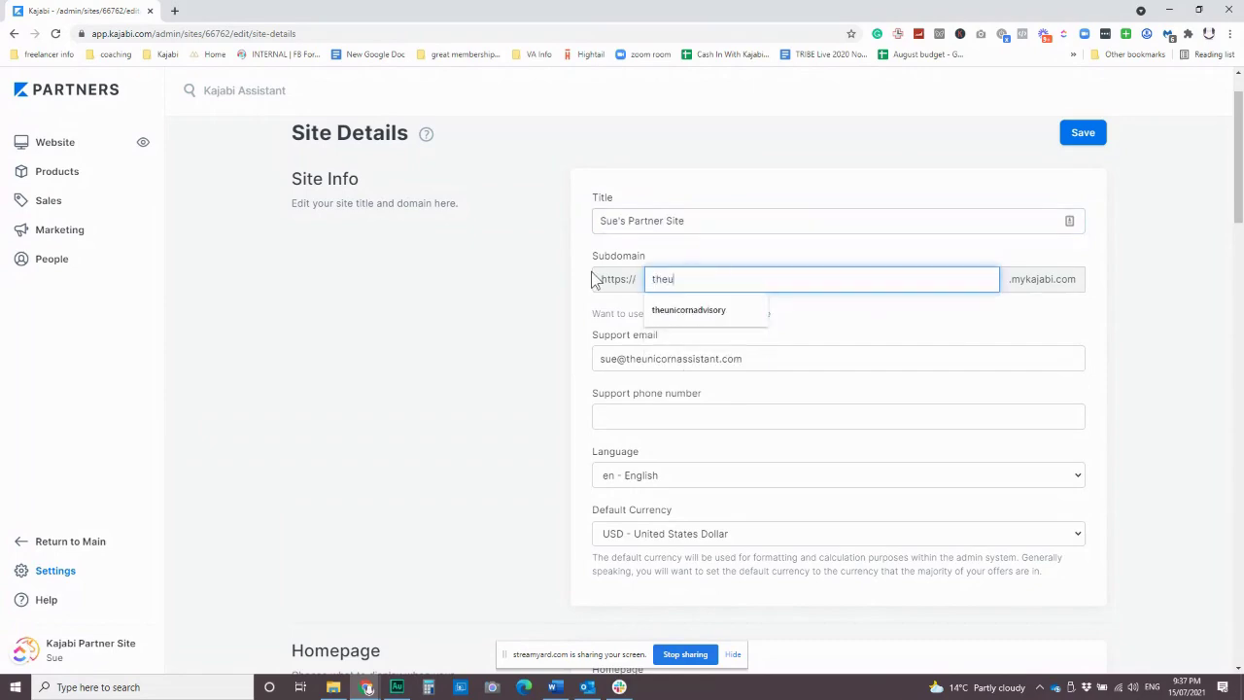
left_click(688, 311)
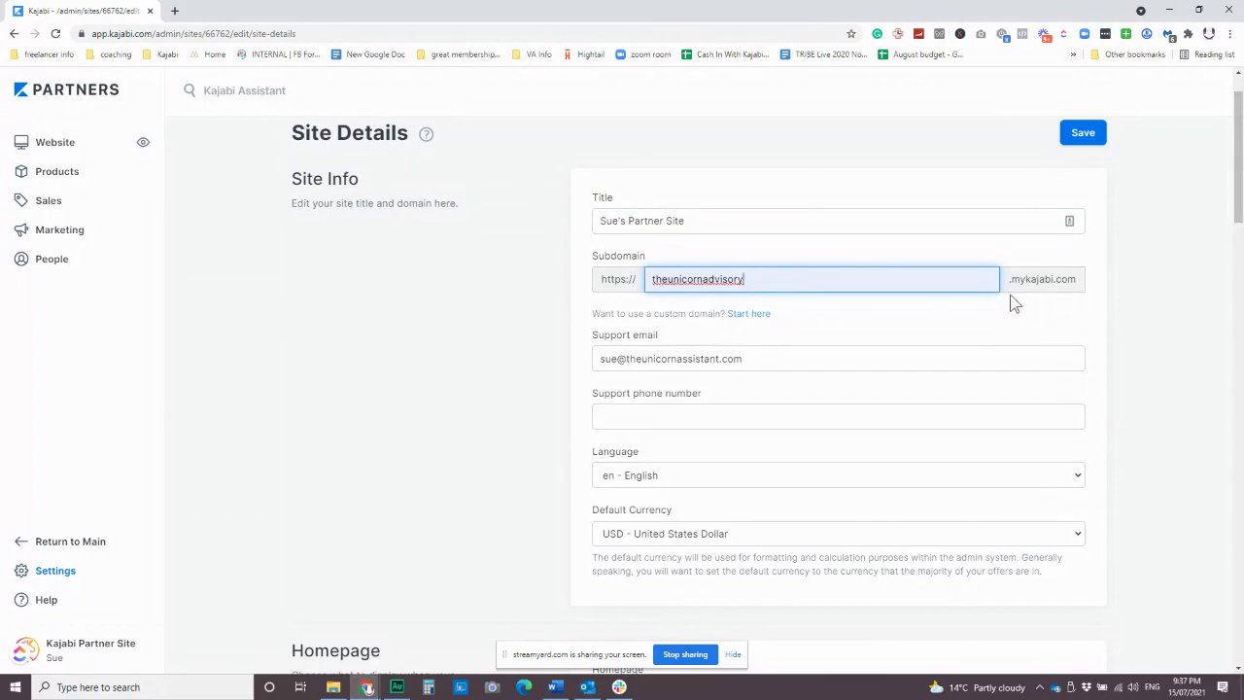
left_click_drag(762, 279, 628, 281)
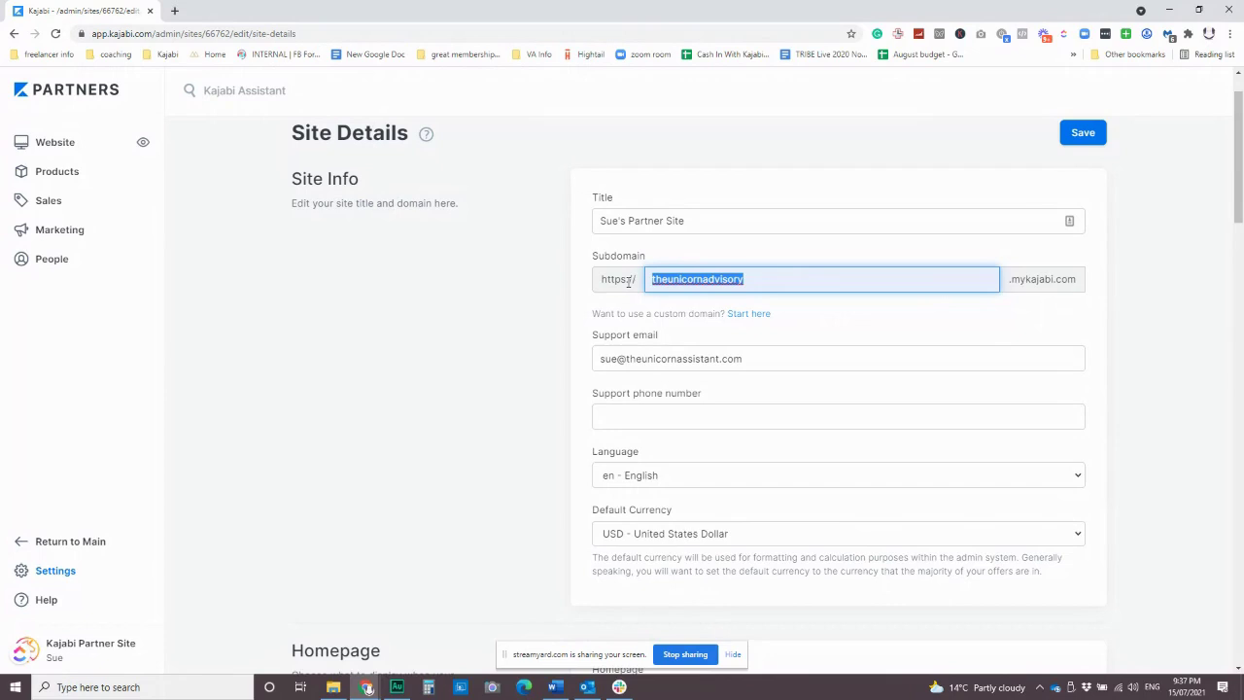
type("sueunicorn")
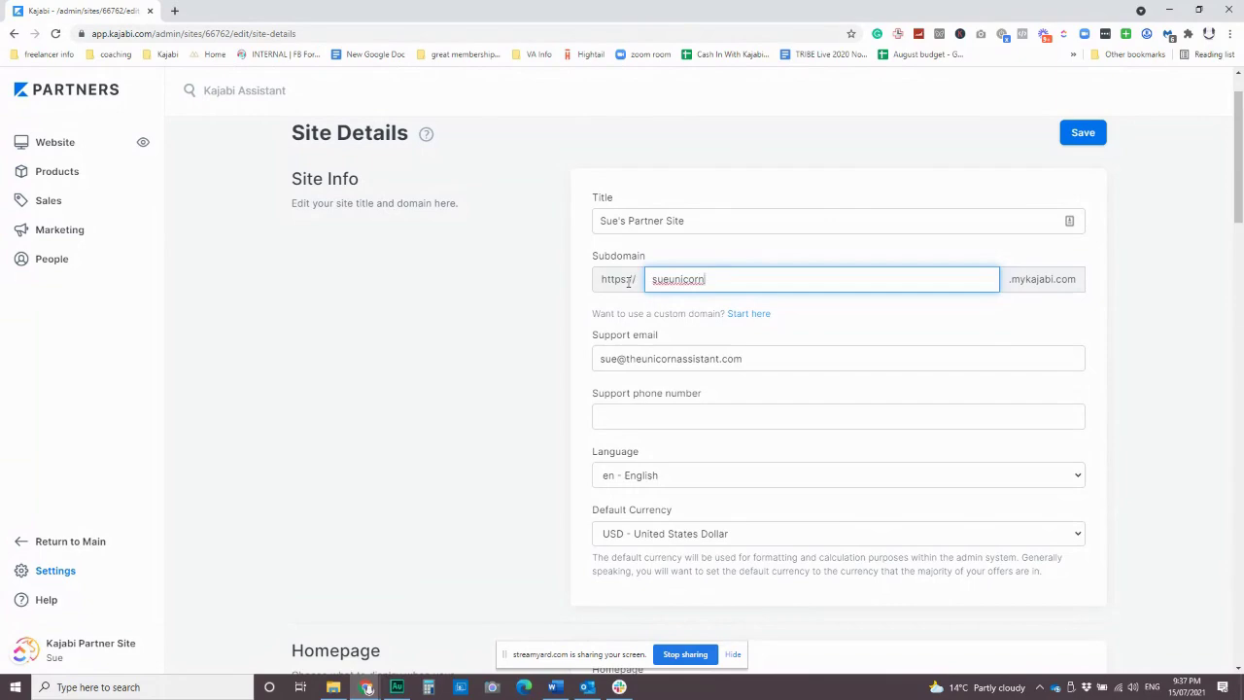
left_click(1082, 136)
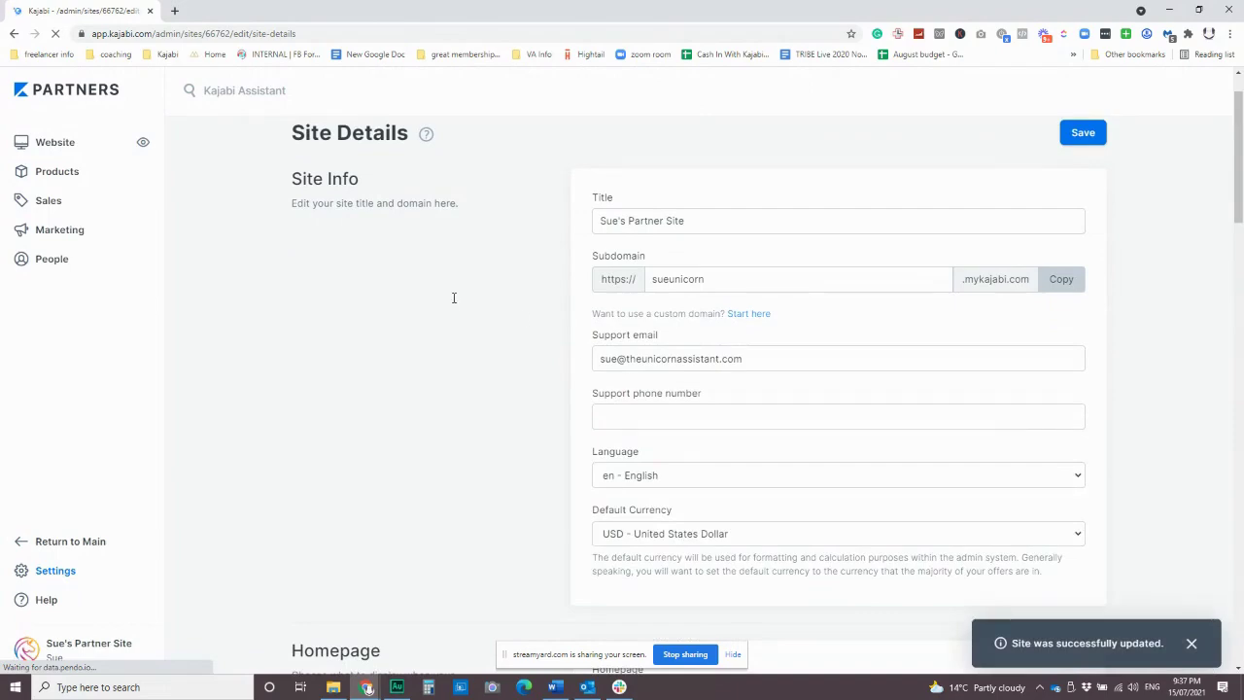
scroll(477, 337, "down", 3)
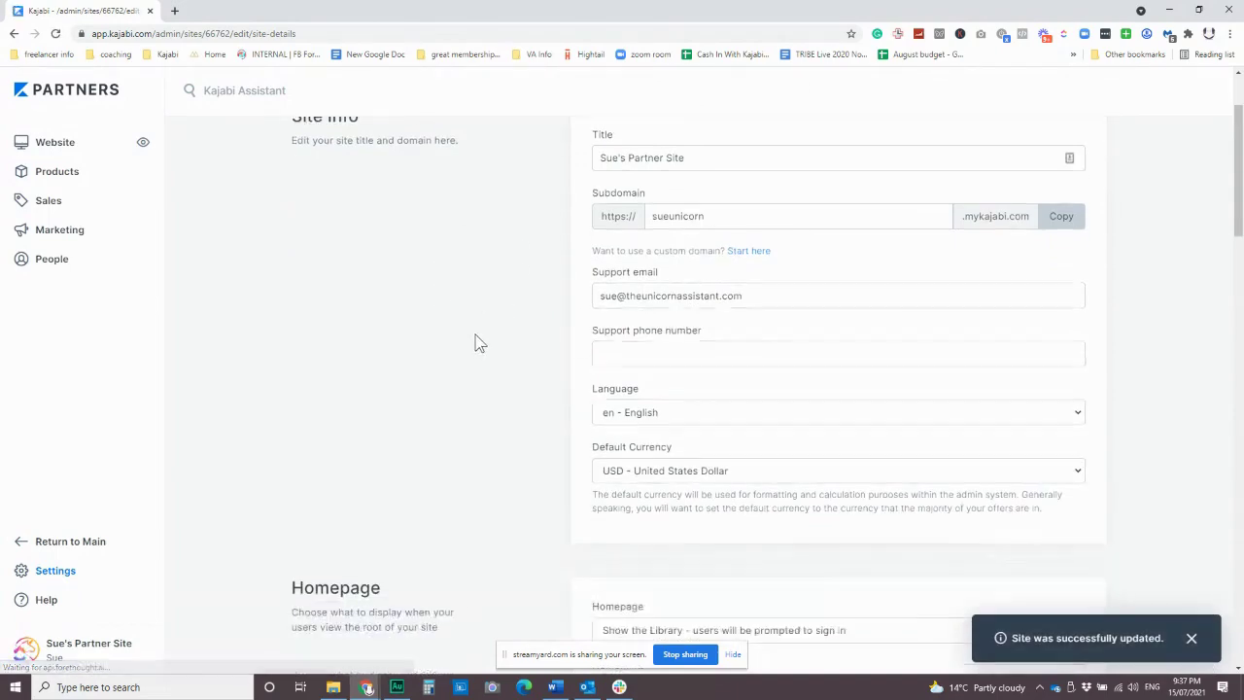
scroll(503, 412, "up", 3)
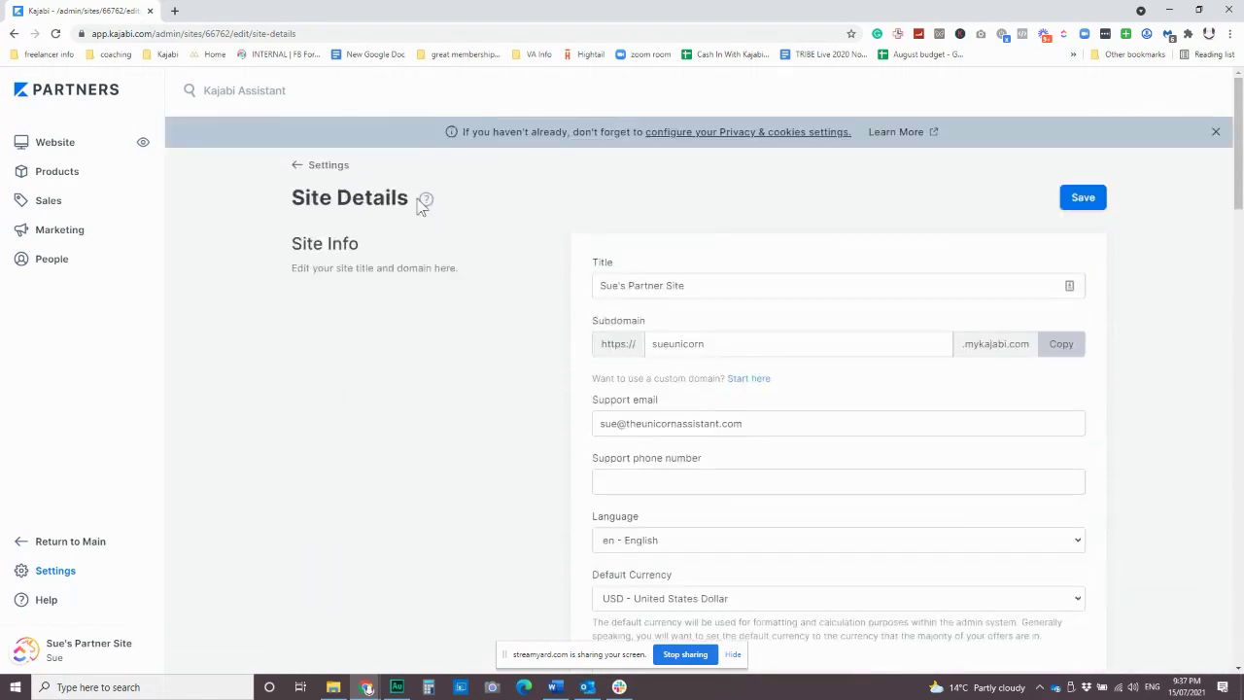
Open Marketing Settings from the Site Settings overview and scroll through its email sections.
left_click(309, 173)
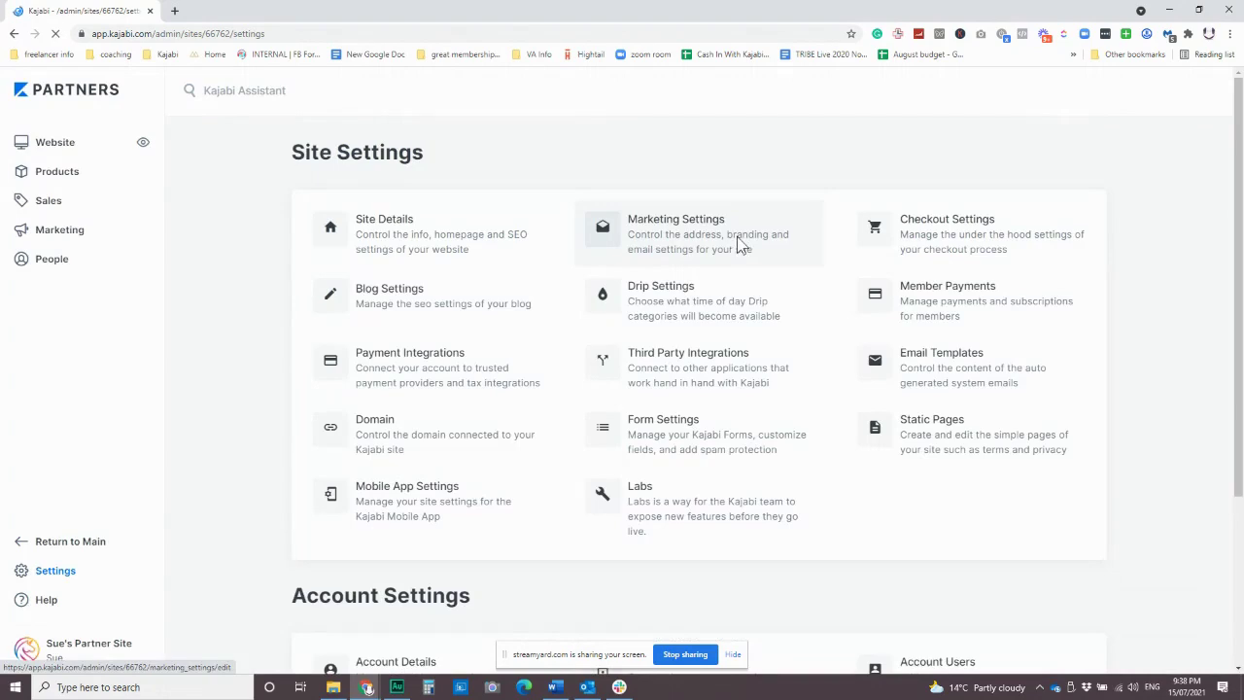
left_click(738, 244)
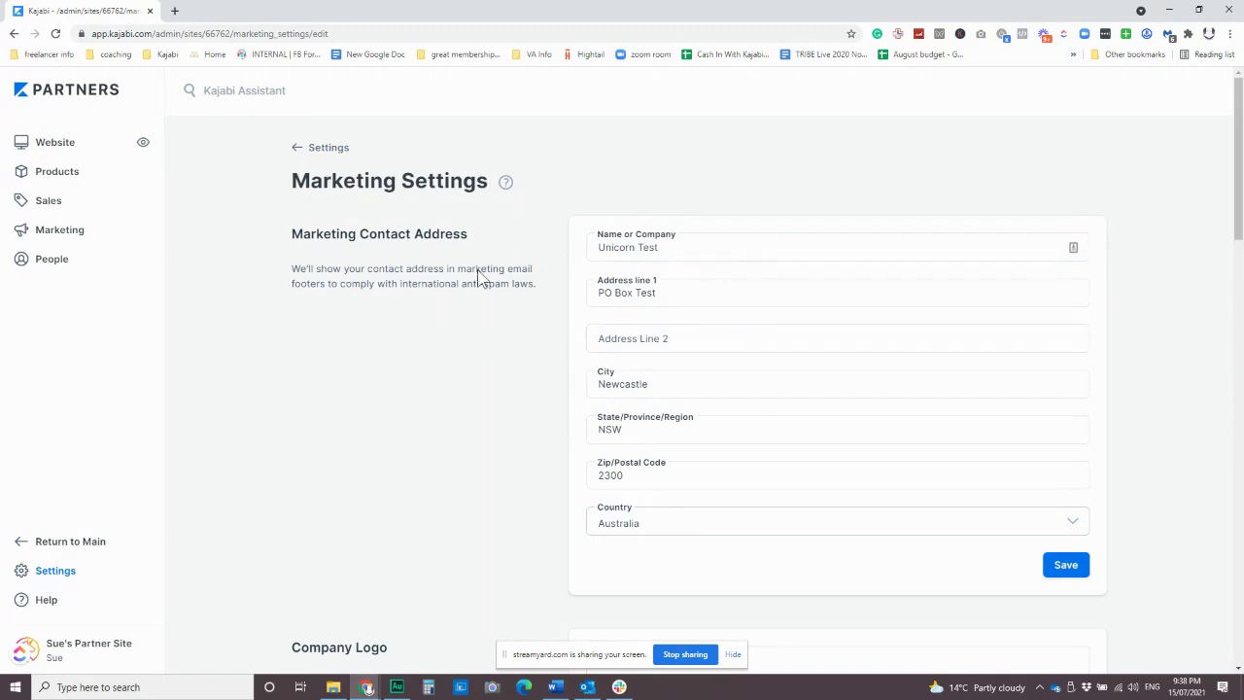
scroll(534, 420, "down", 3)
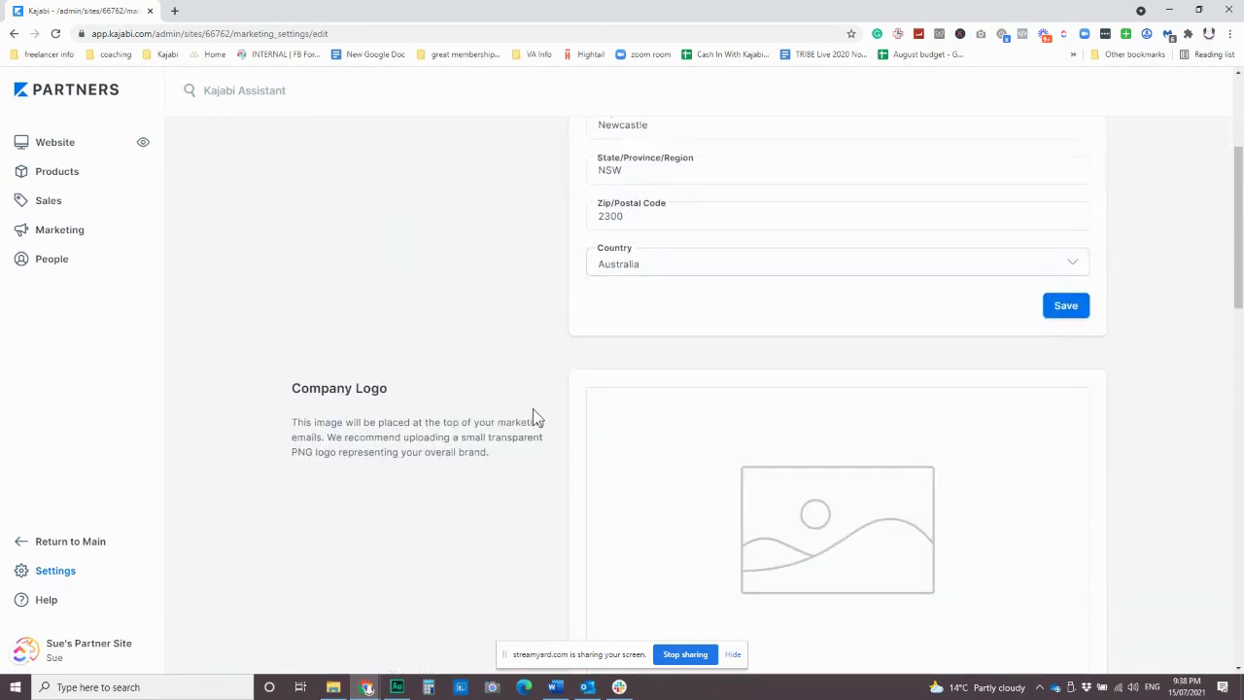
scroll(533, 418, "down", 4)
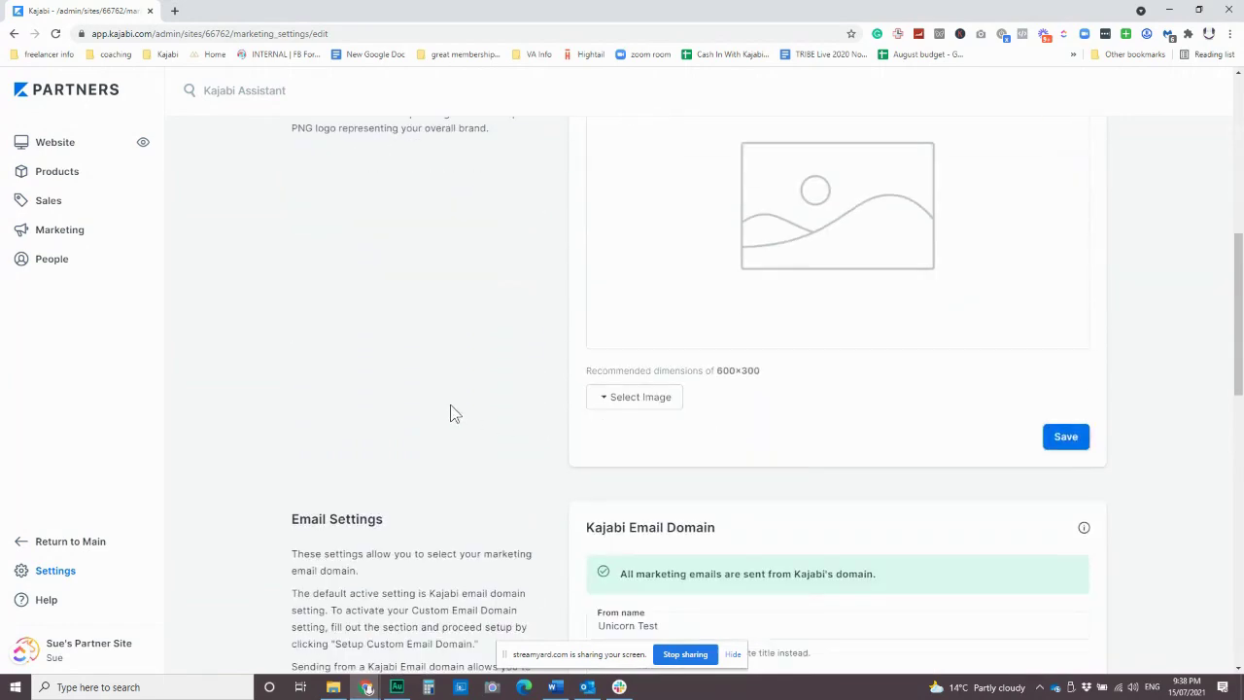
scroll(450, 405, "up", 2)
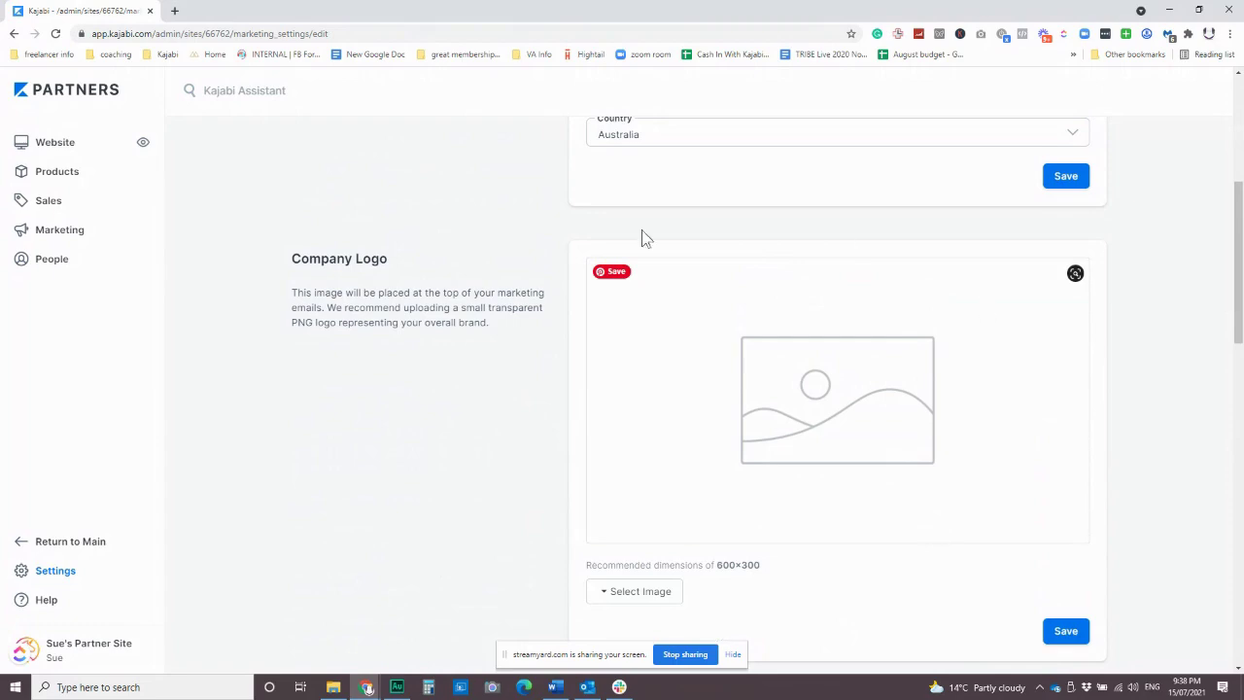
scroll(408, 428, "down", 8)
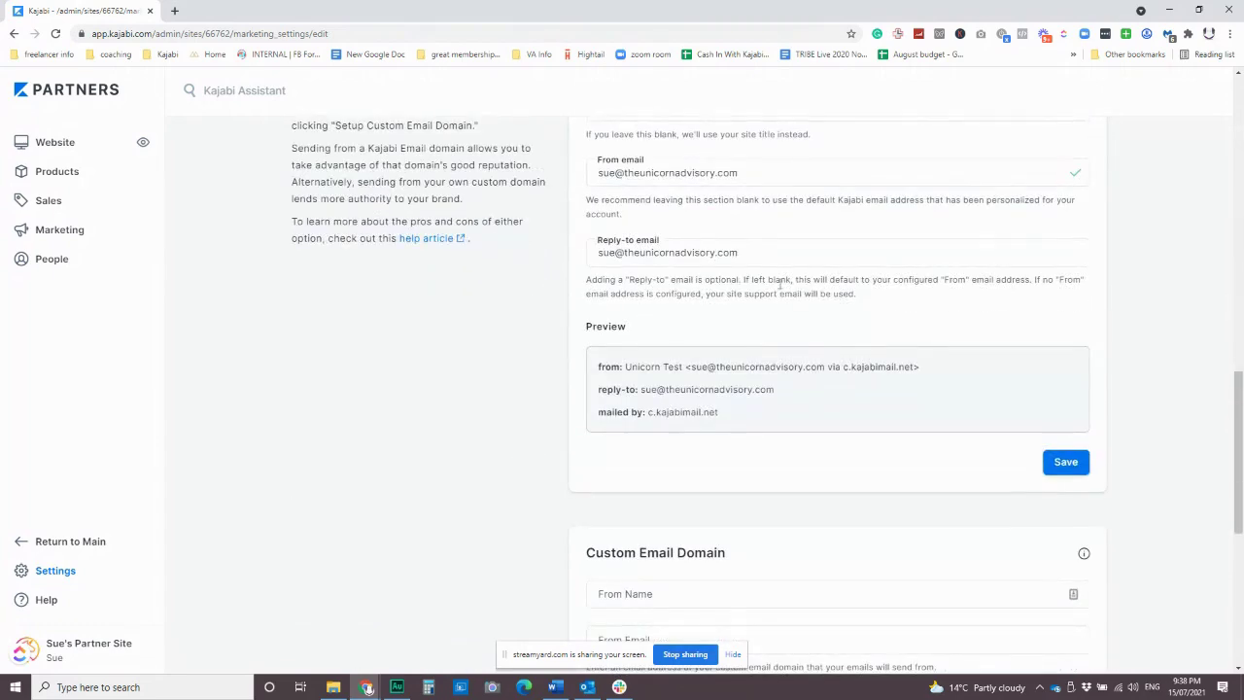
scroll(755, 336, "up", 1)
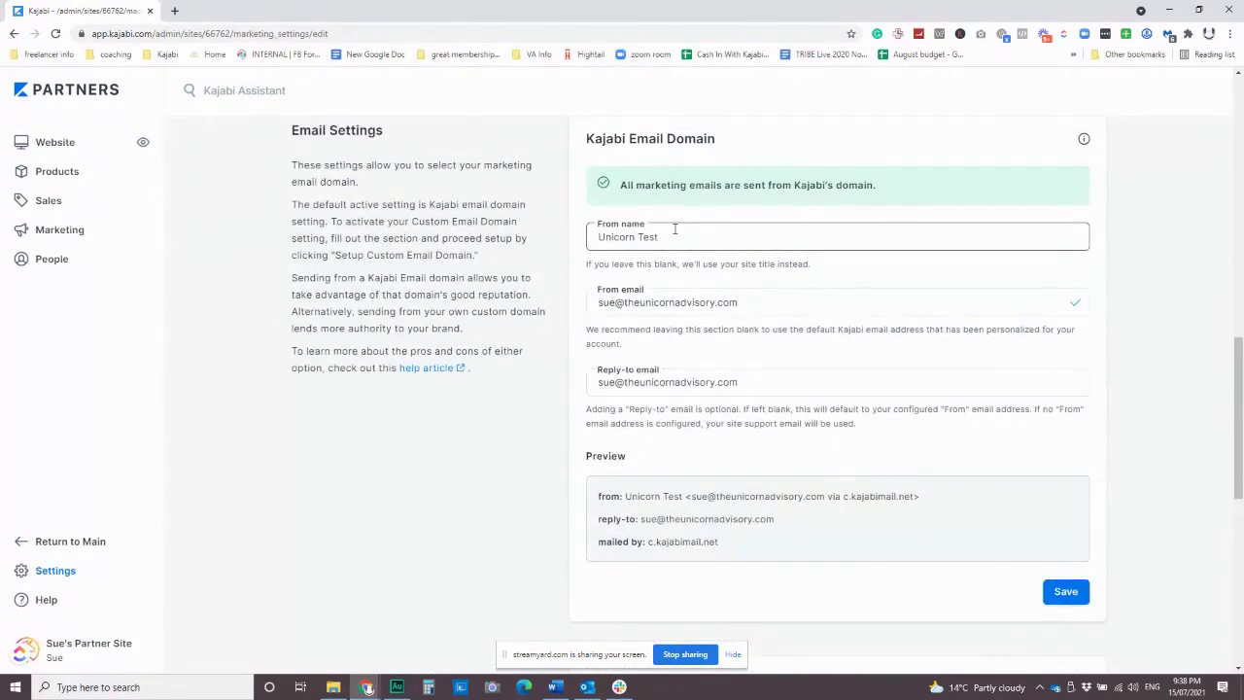
Check the From name field and remaining email settings, then return to Site Settings.
left_click_drag(721, 238, 586, 240)
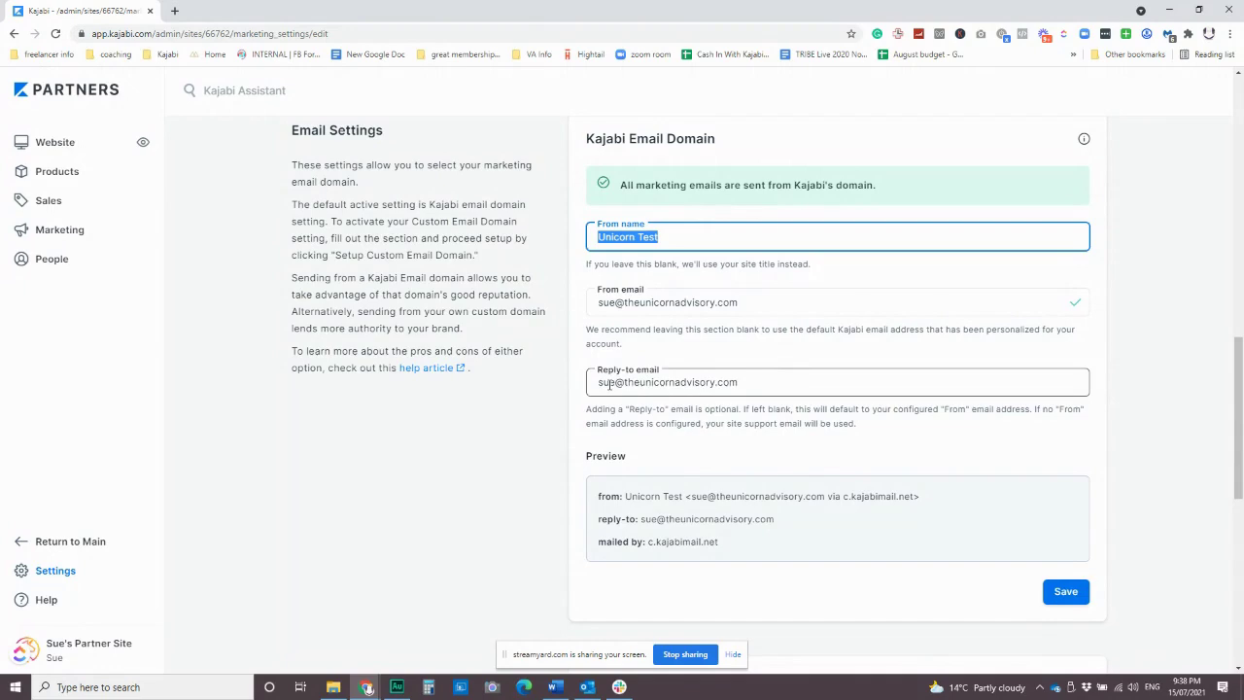
scroll(583, 359, "down", 5)
scroll(680, 340, "up", 1)
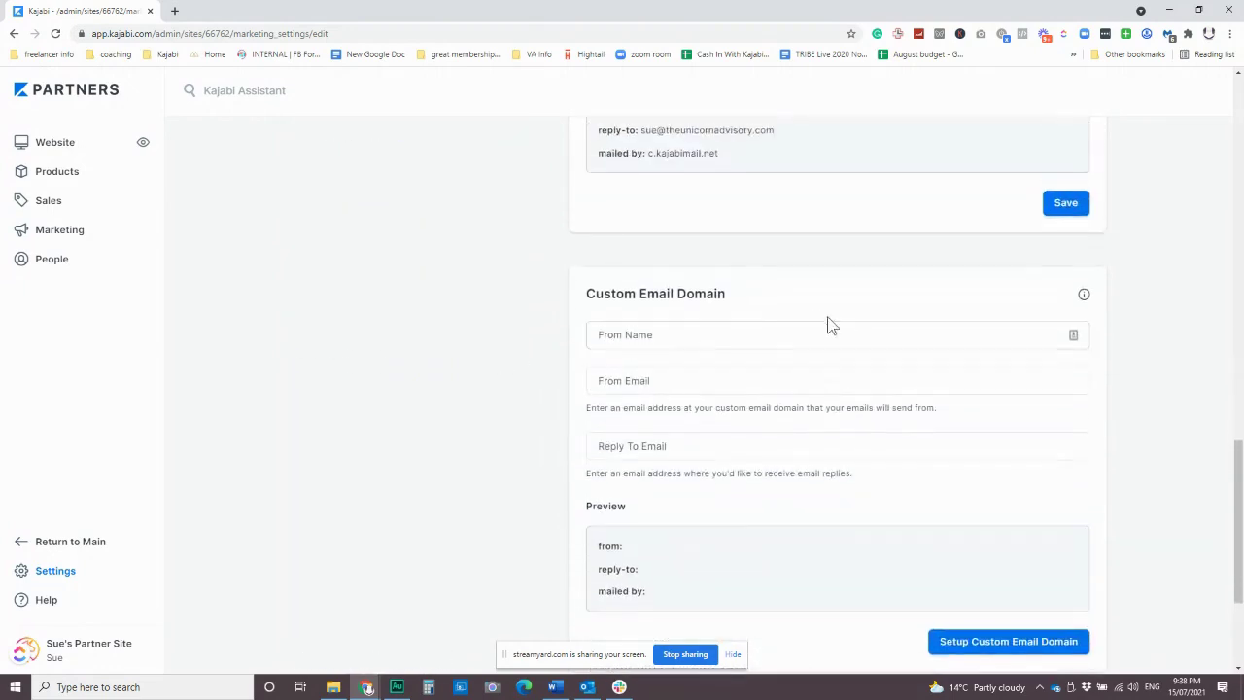
scroll(520, 345, "down", 3)
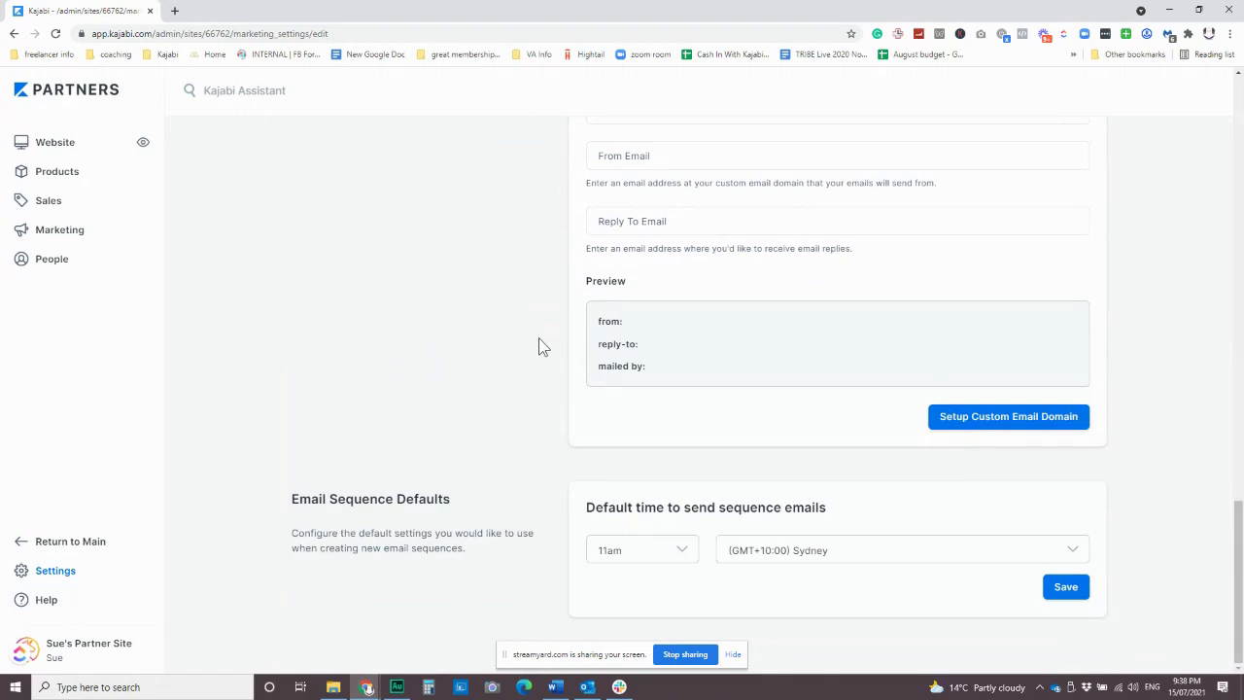
scroll(545, 350, "up", 6)
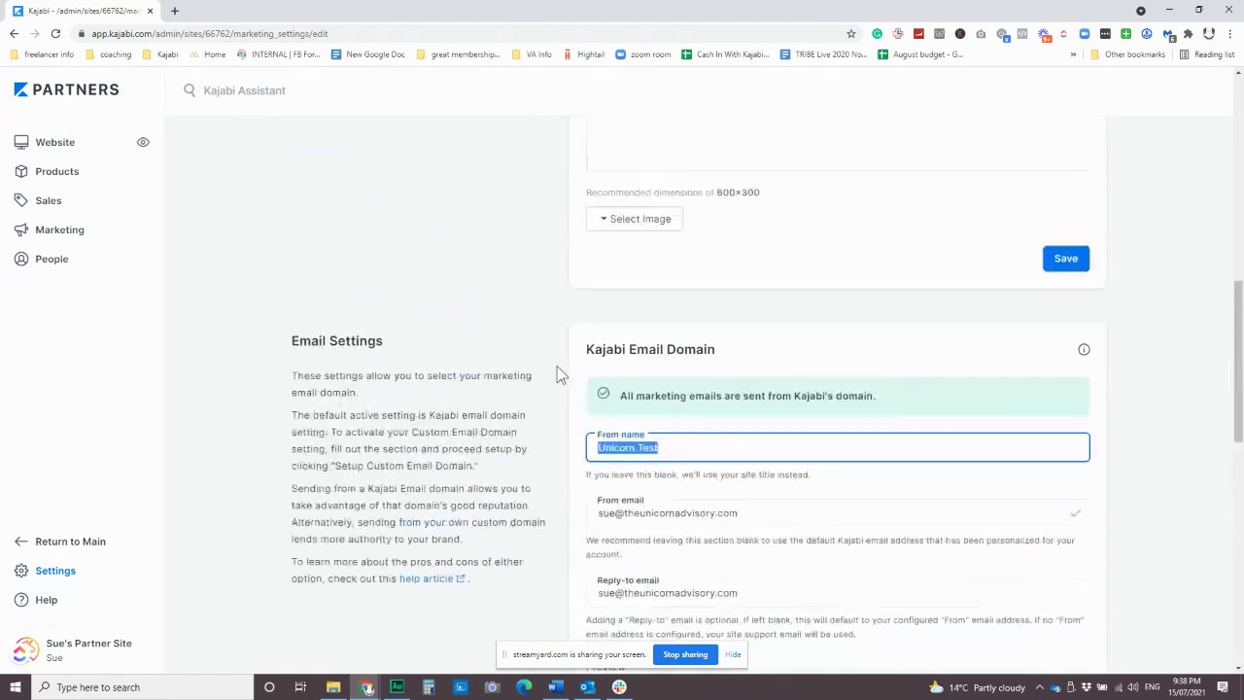
scroll(562, 363, "up", 8)
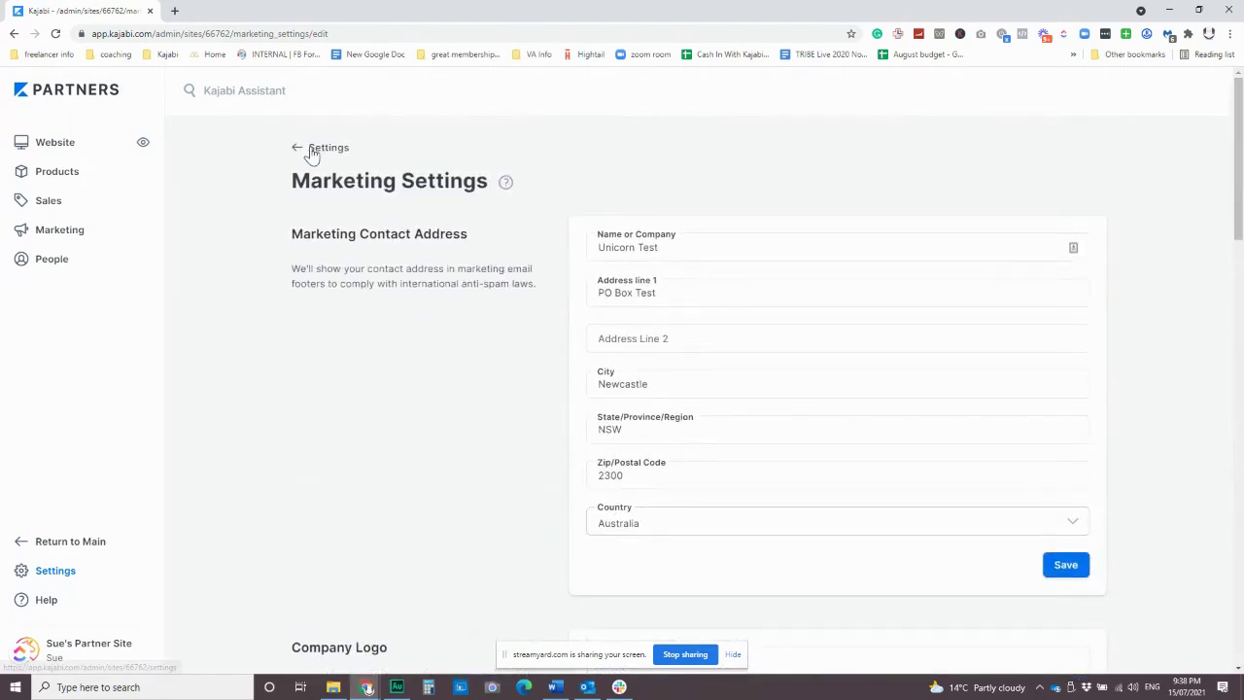
left_click(307, 152)
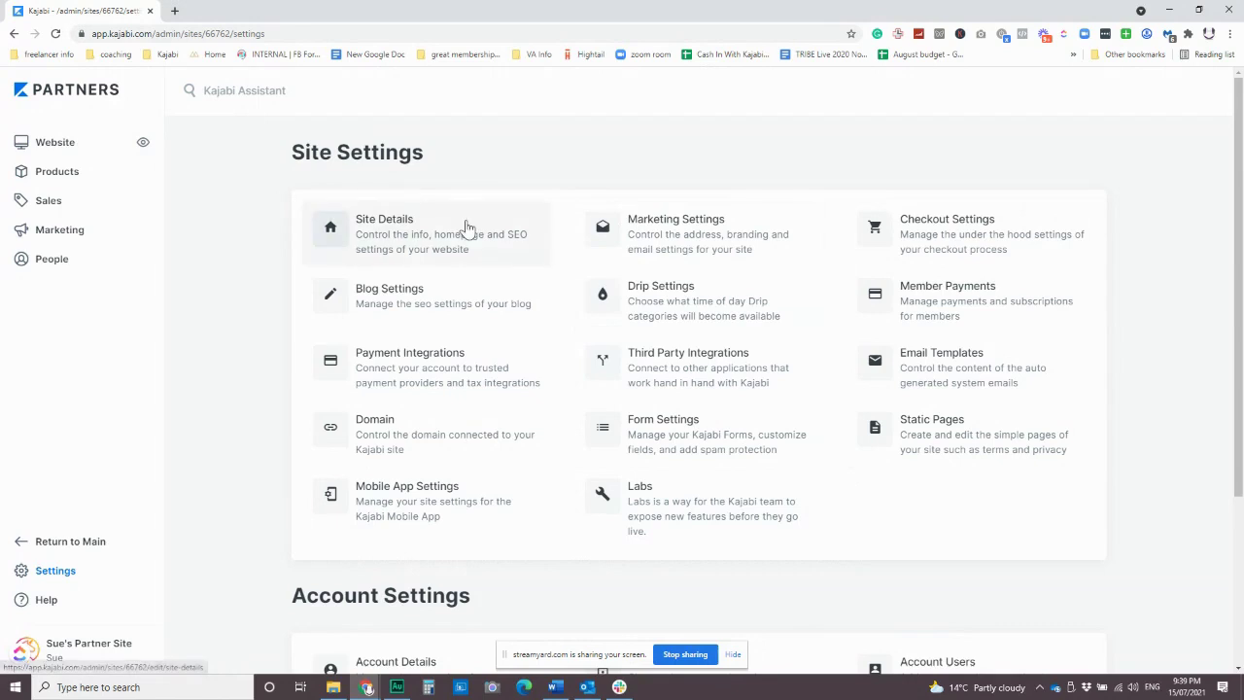
Open the Products page listing all 11 site products.
left_click(71, 178)
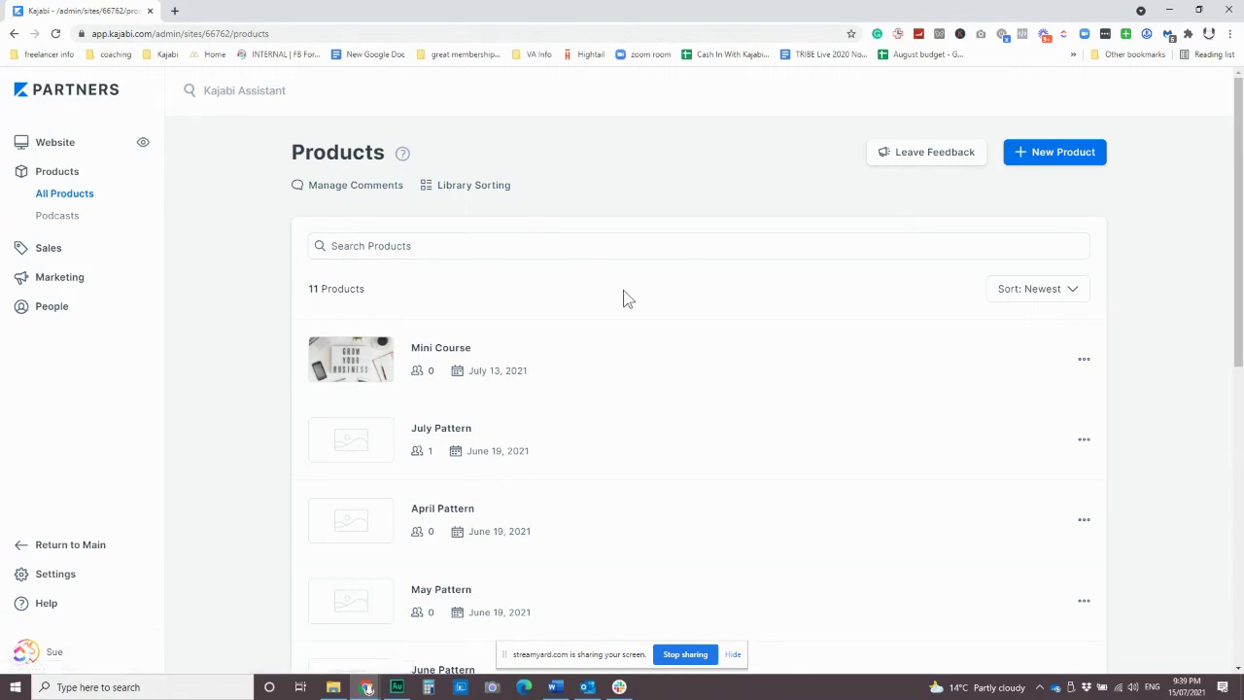
left_click(1069, 156)
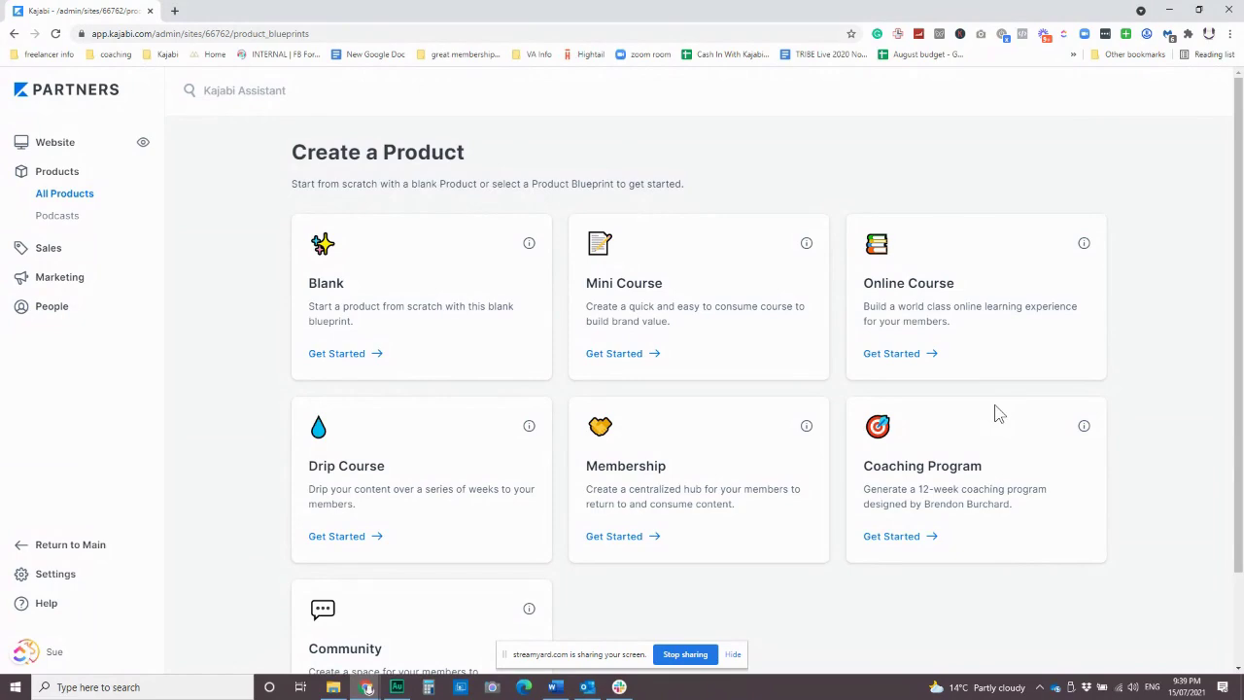
scroll(515, 467, "down", 2)
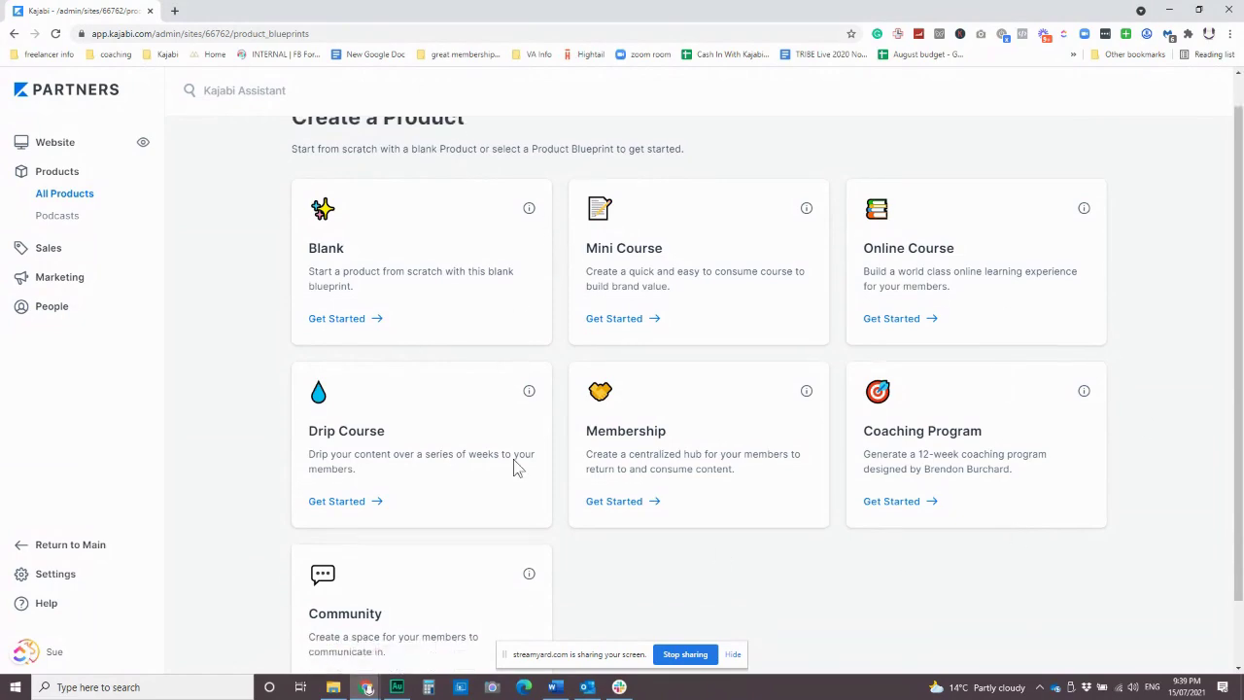
scroll(661, 563, "up", 2)
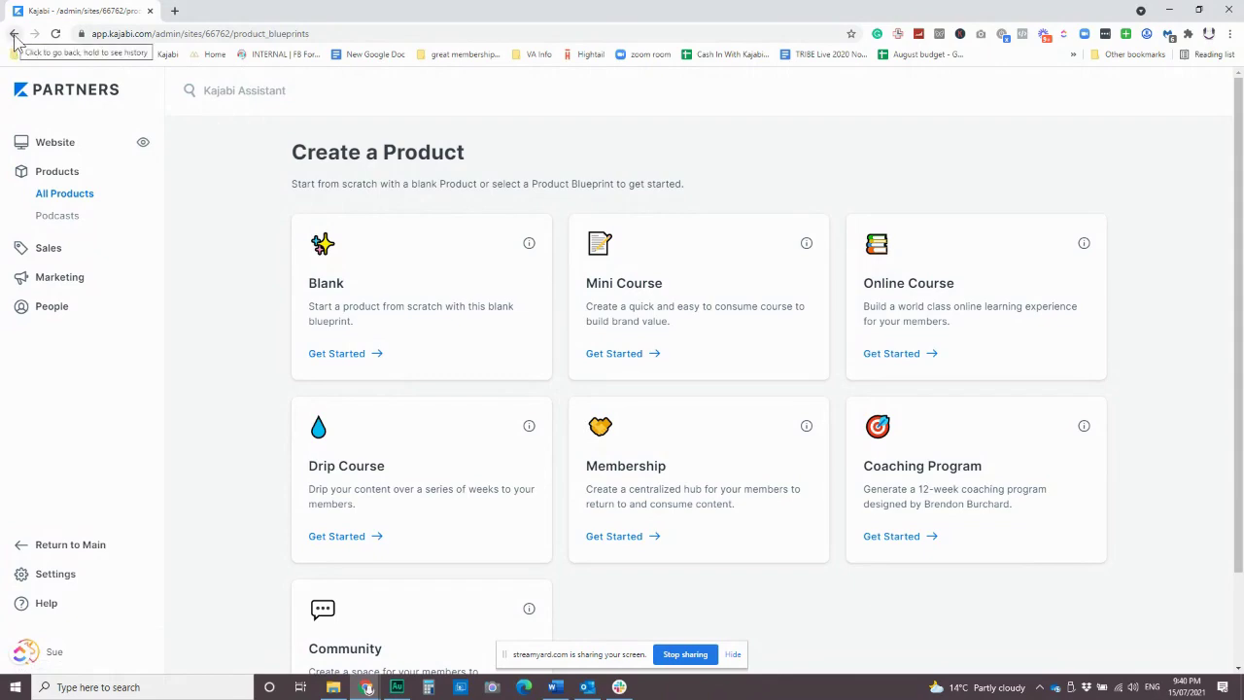
left_click(64, 195)
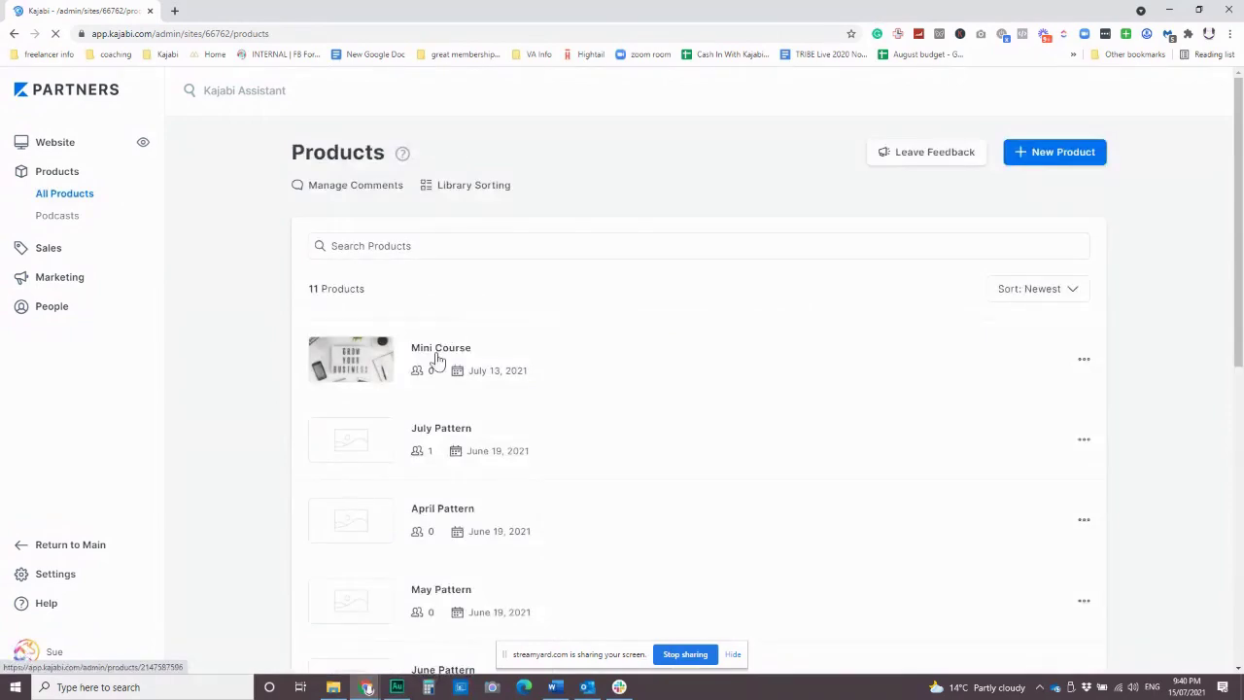
Open Mini Course, scroll its contents, and go to its Premier Product theme page.
left_click(437, 357)
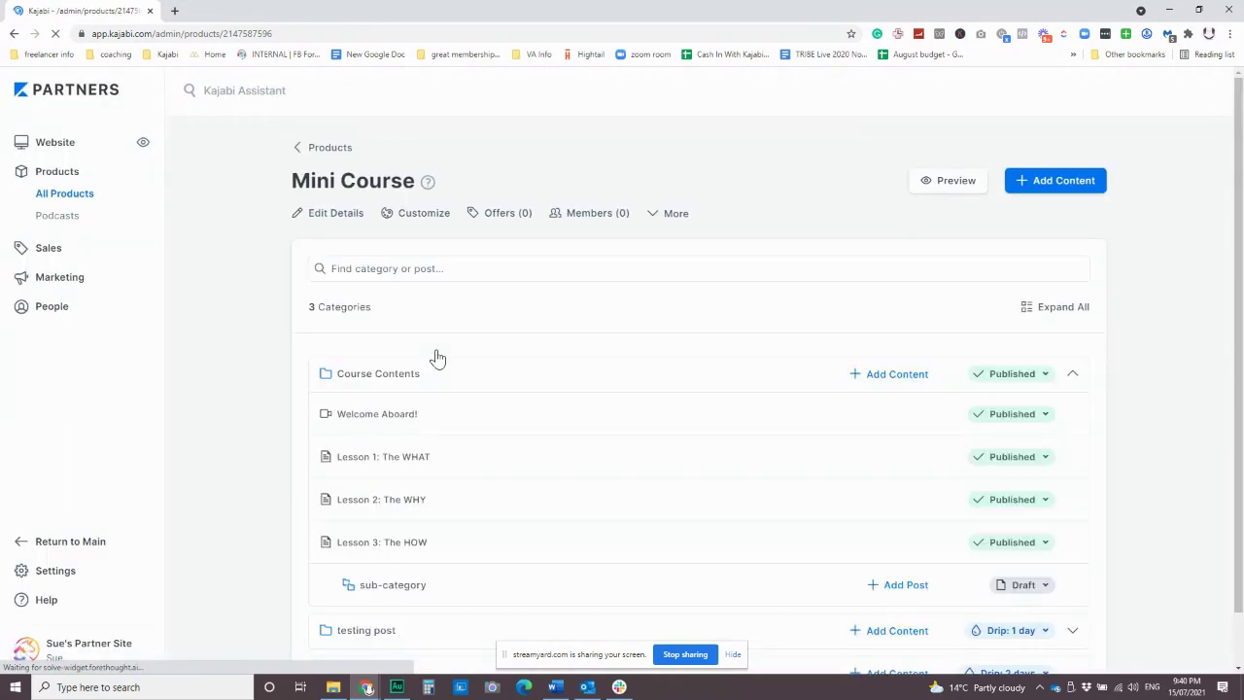
scroll(544, 413, "down", 2)
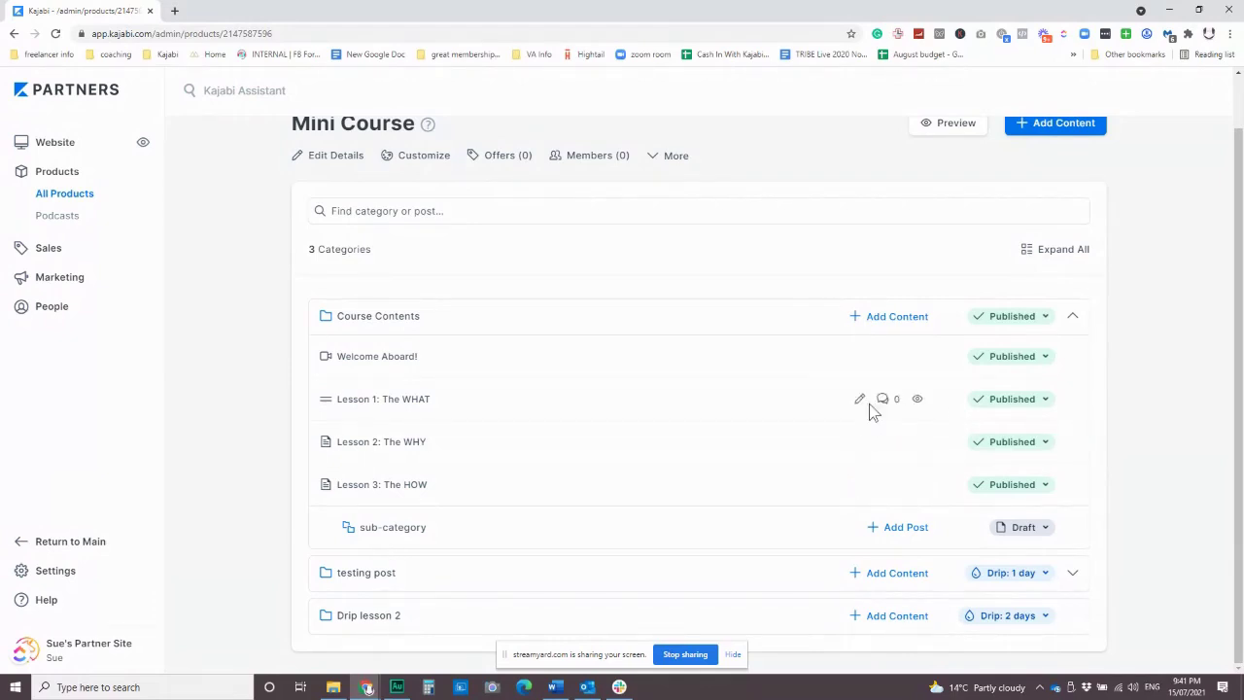
scroll(714, 447, "up", 1)
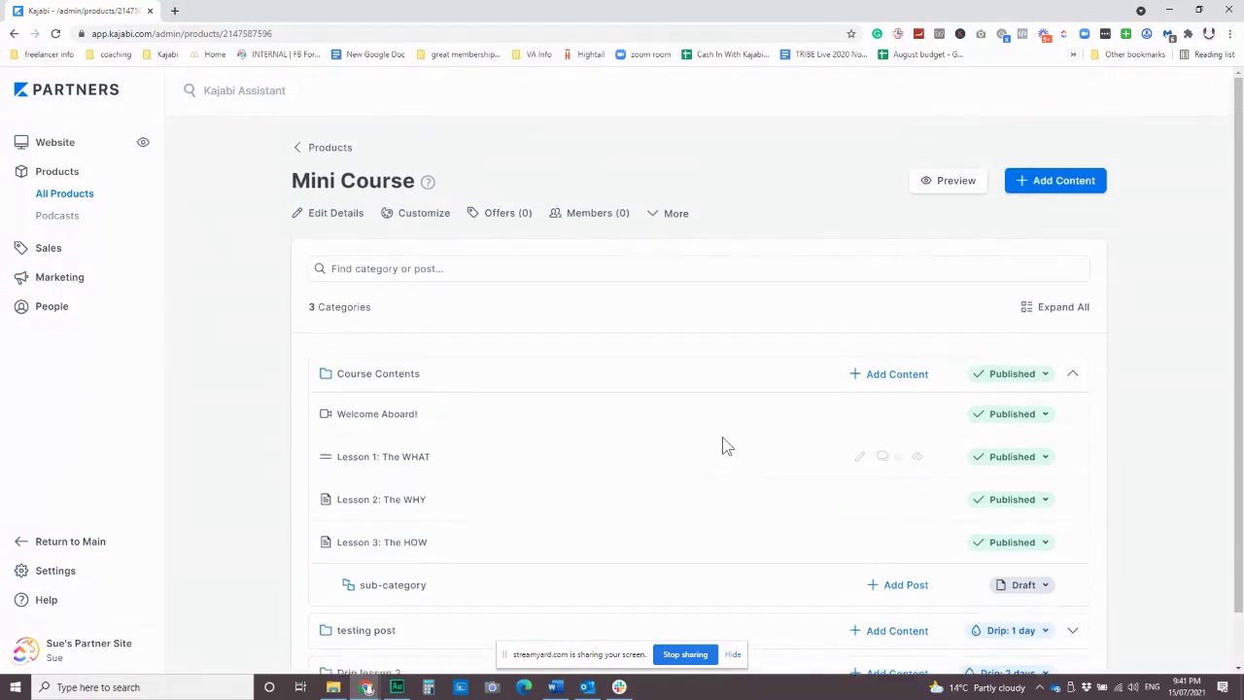
scroll(699, 457, "down", 1)
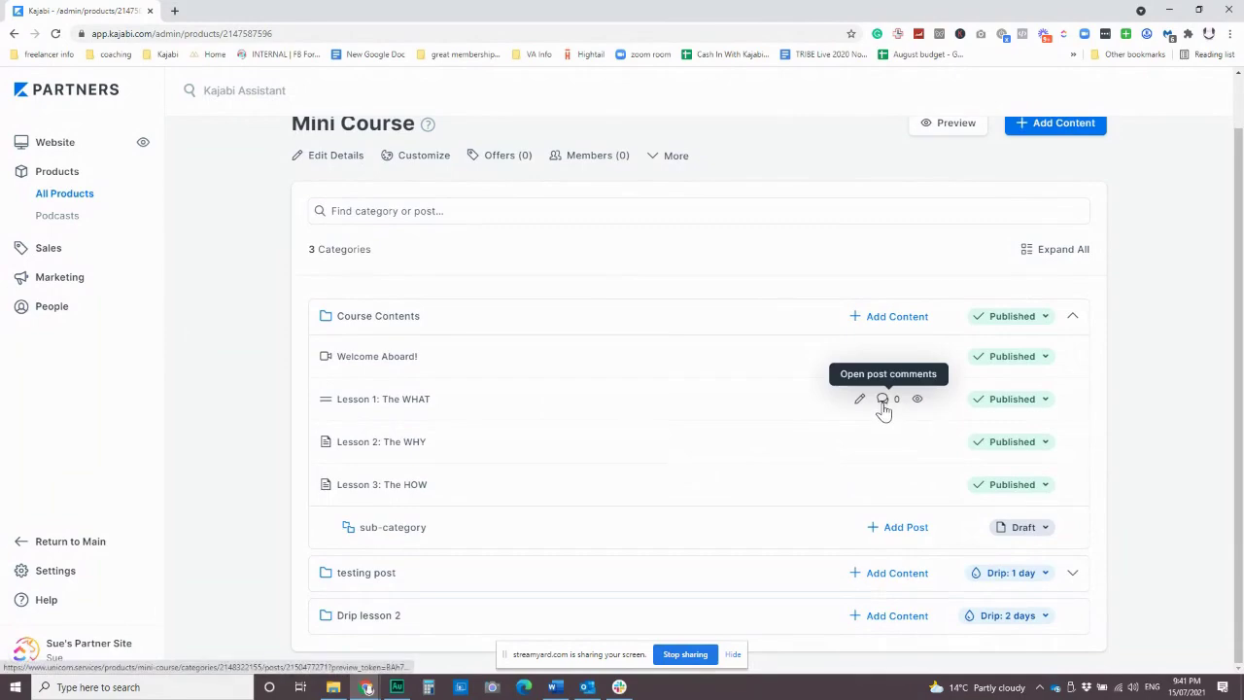
left_click(427, 156)
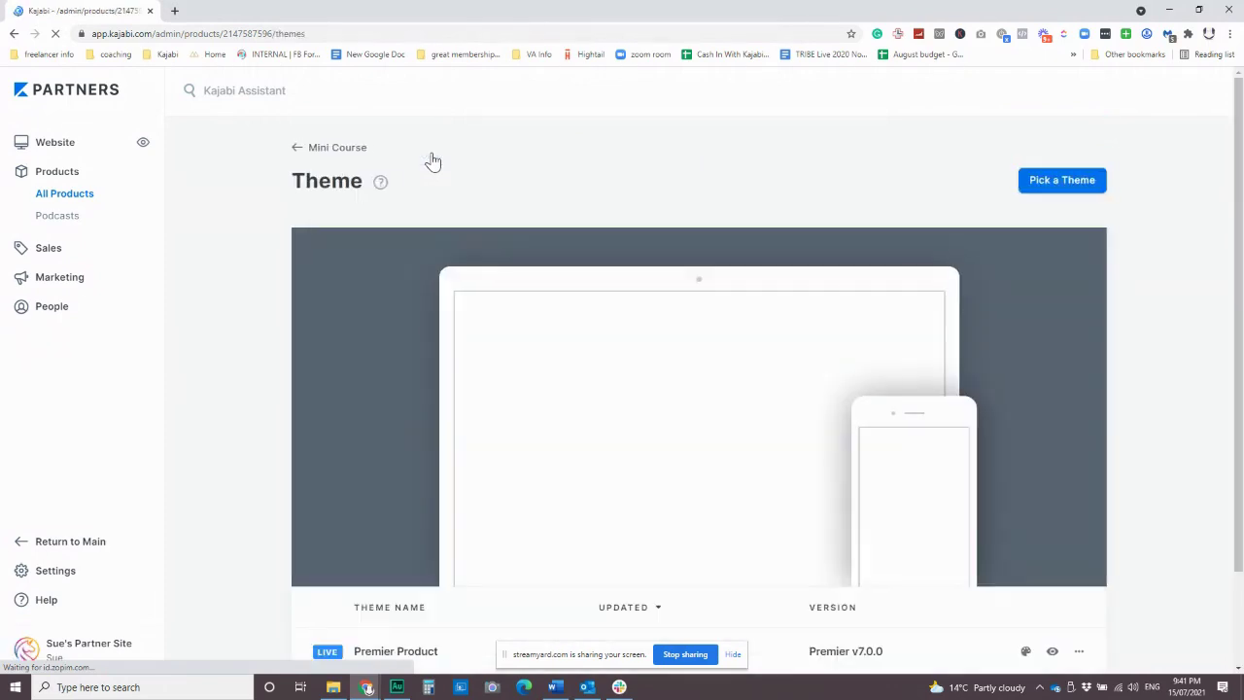
mouse_move(758, 409)
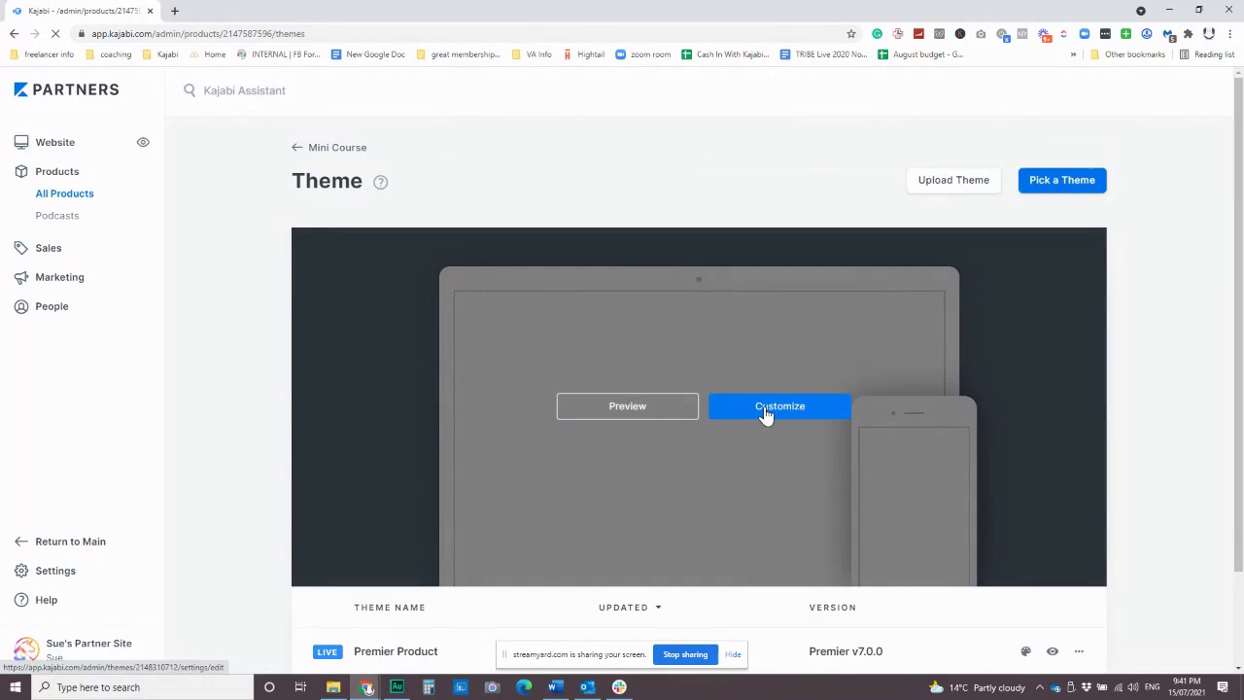
In the Premier Product theme editor, uncheck Show Syllabus and check Show Welcome Body.
left_click(766, 413)
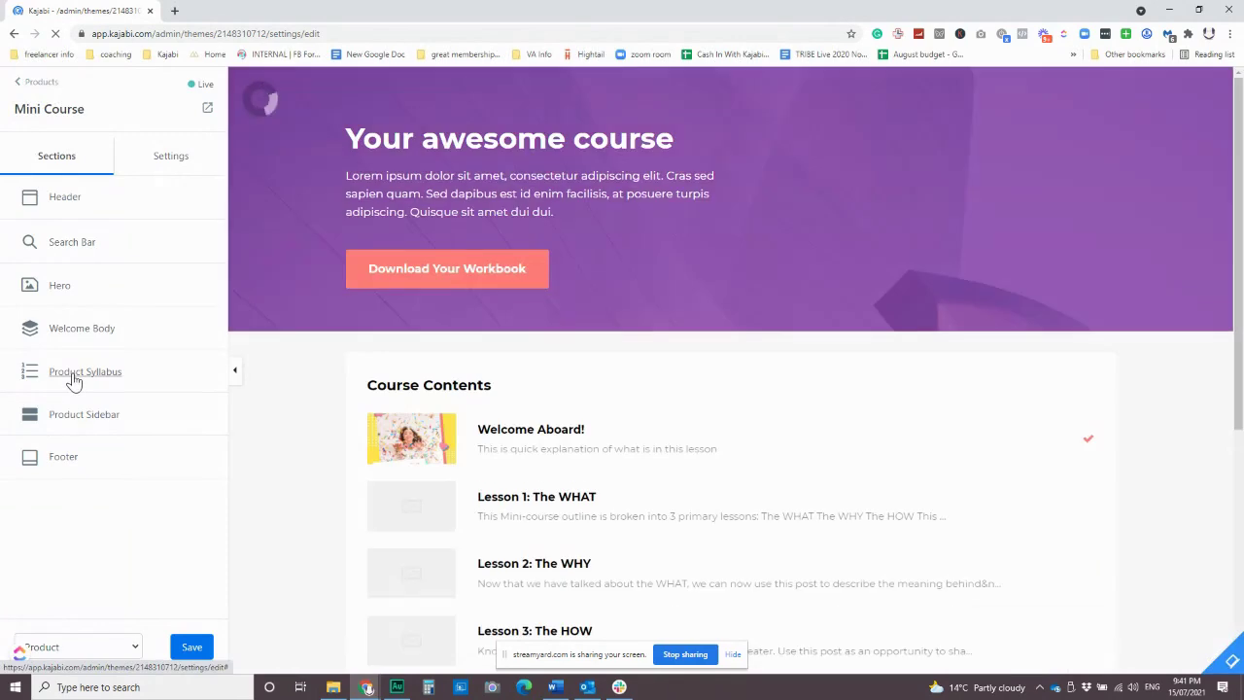
left_click(72, 379)
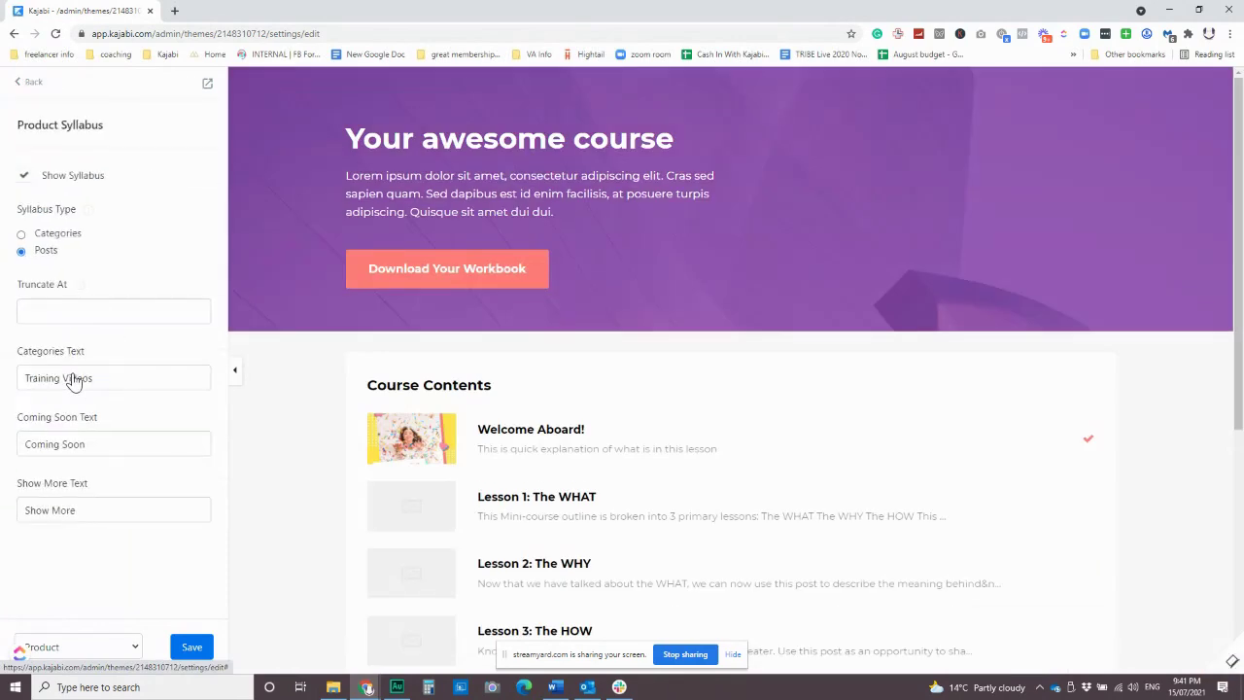
left_click(25, 177)
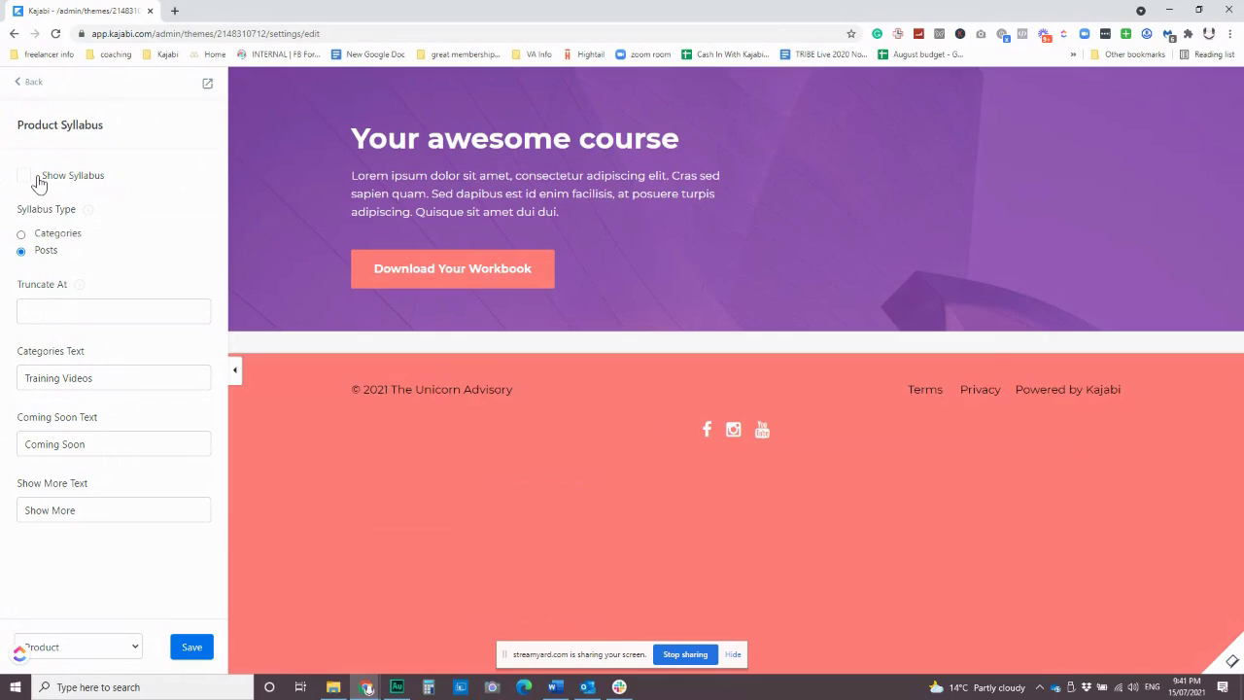
left_click(27, 82)
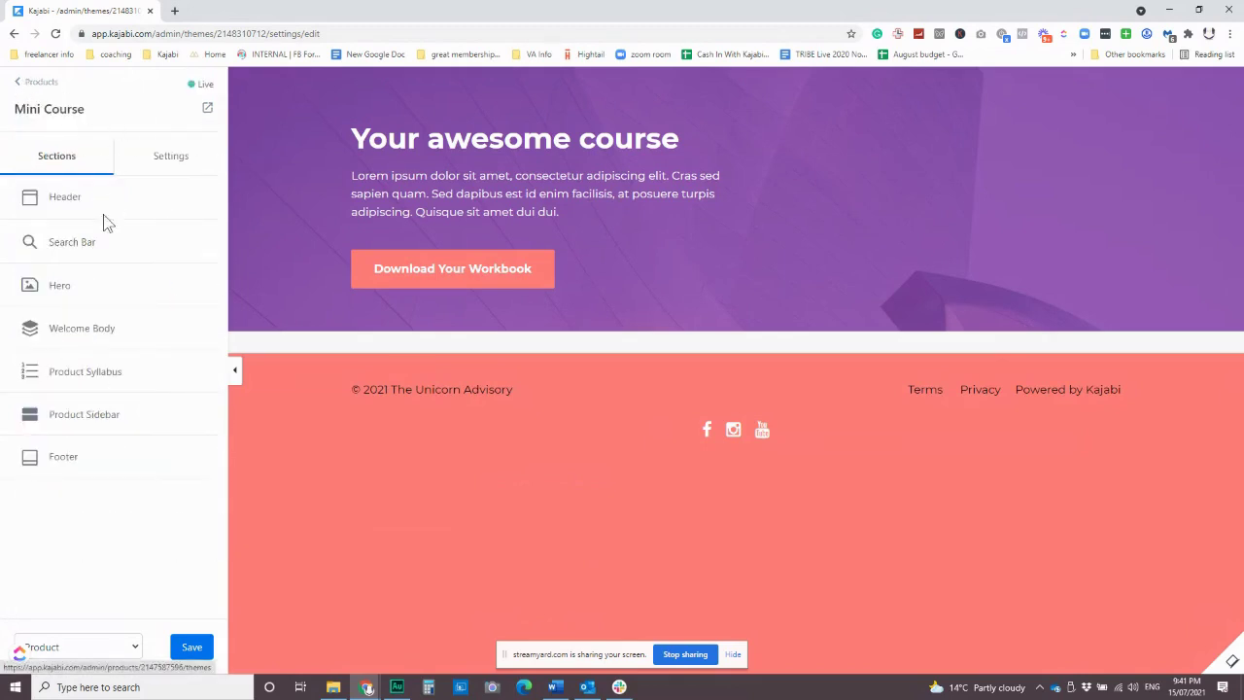
left_click(74, 331)
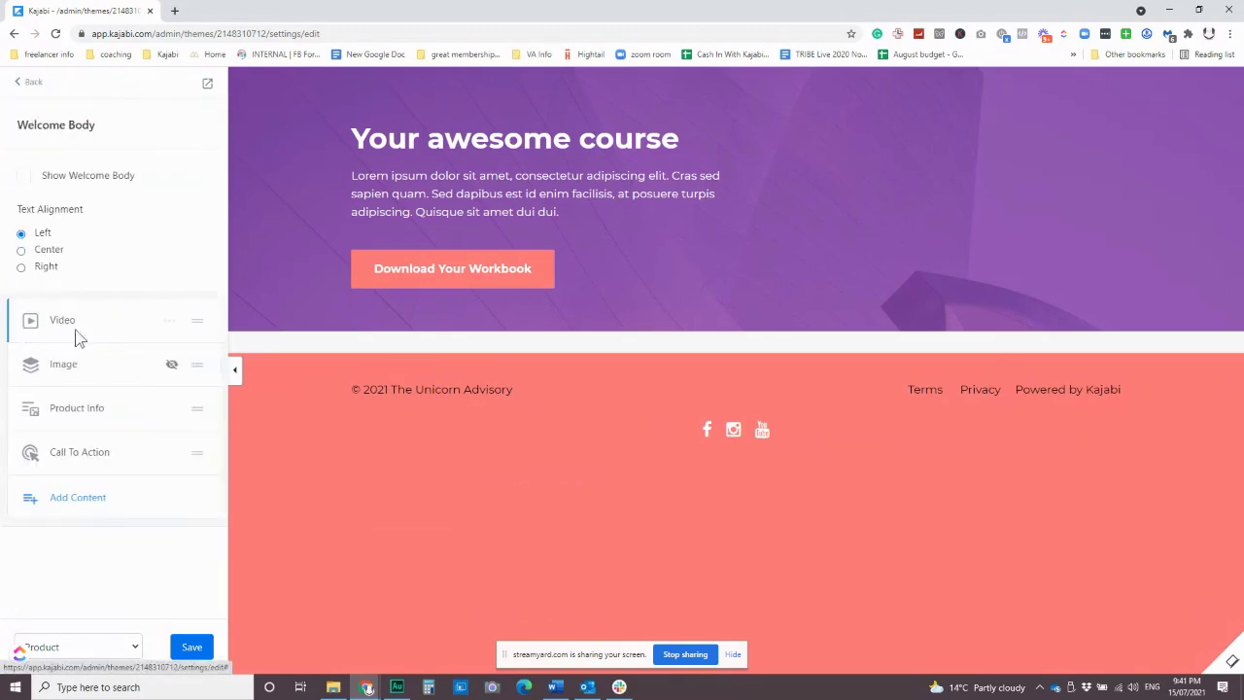
left_click(24, 178)
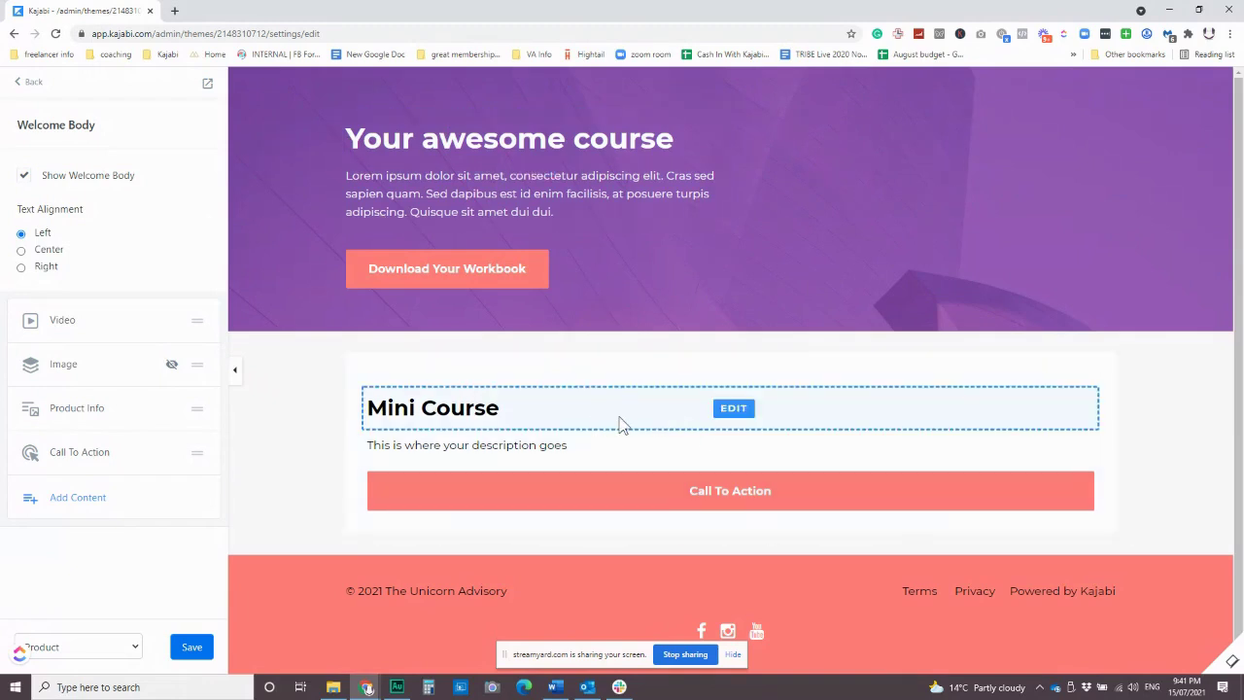
Add a Welcome Body Text block announcing the August 1st launch and inviting readers to the FB Group.
left_click(101, 497)
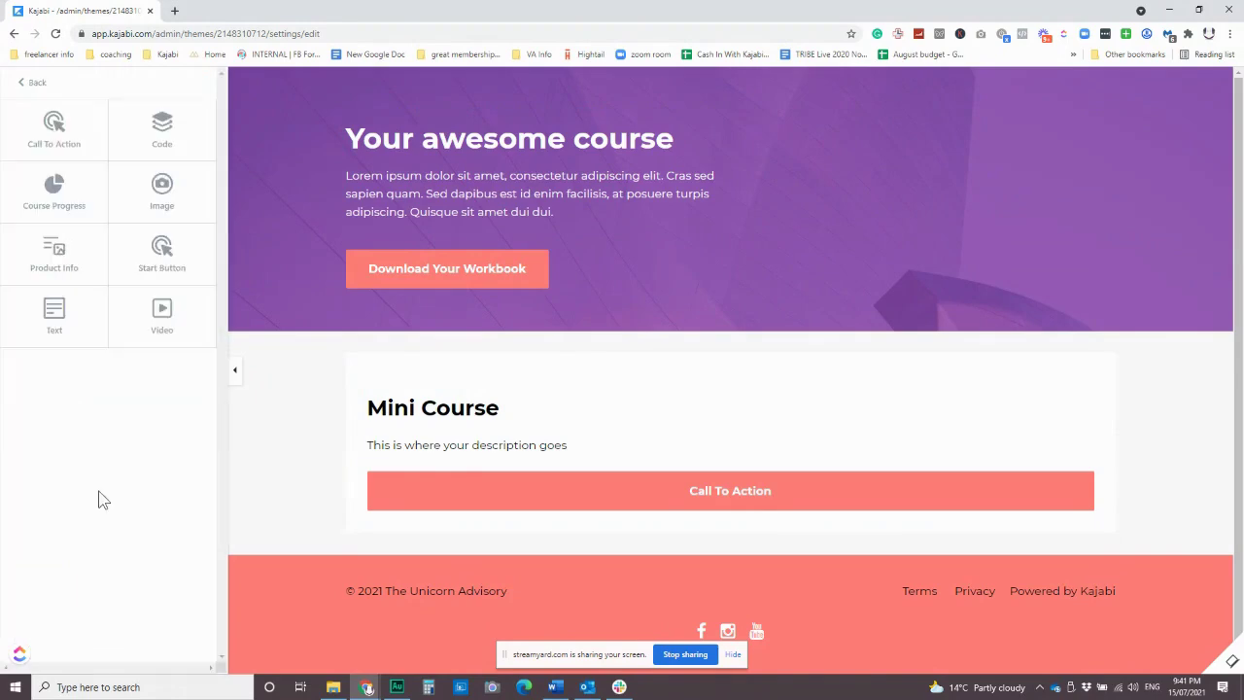
left_click(56, 316)
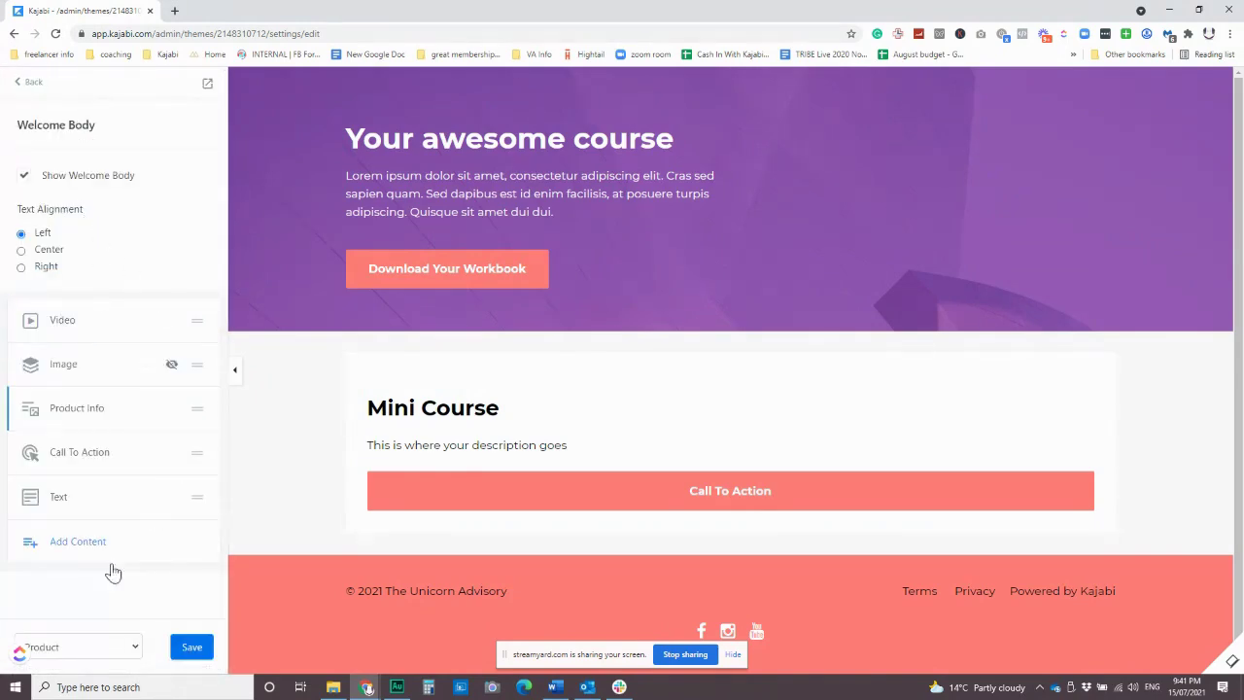
left_click(59, 497)
left_click_drag(89, 337, 20, 280)
type("Hello ")
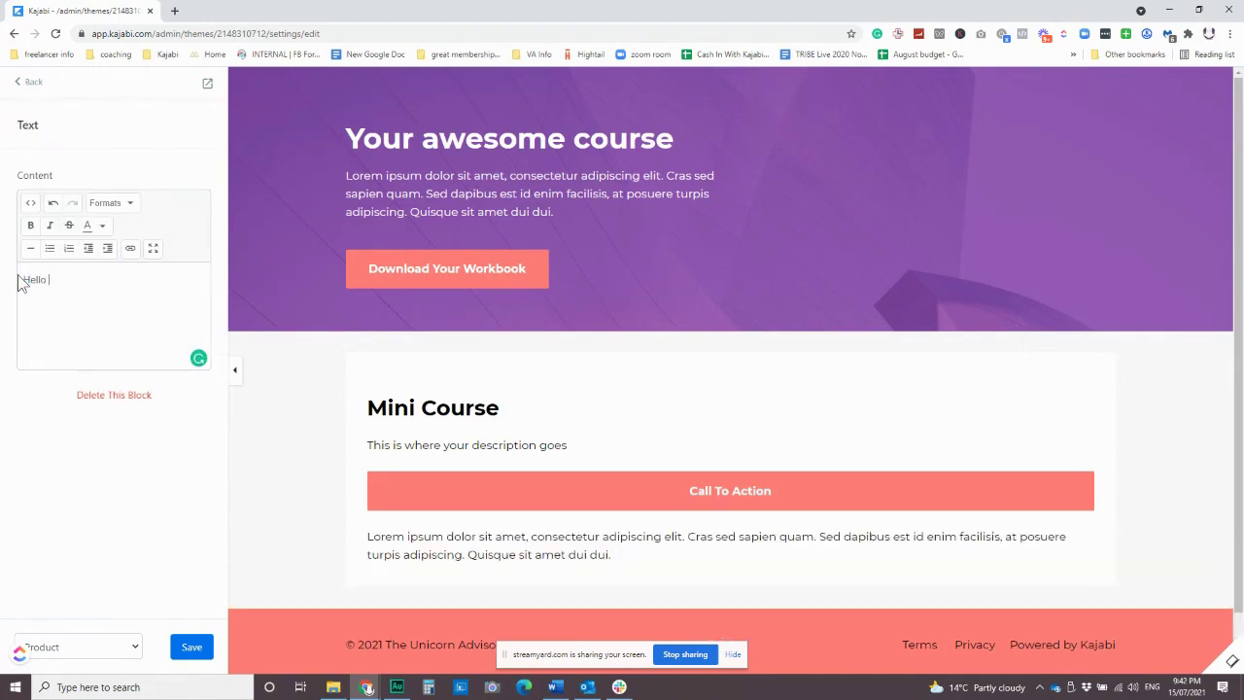
type("and welcome this course will o")
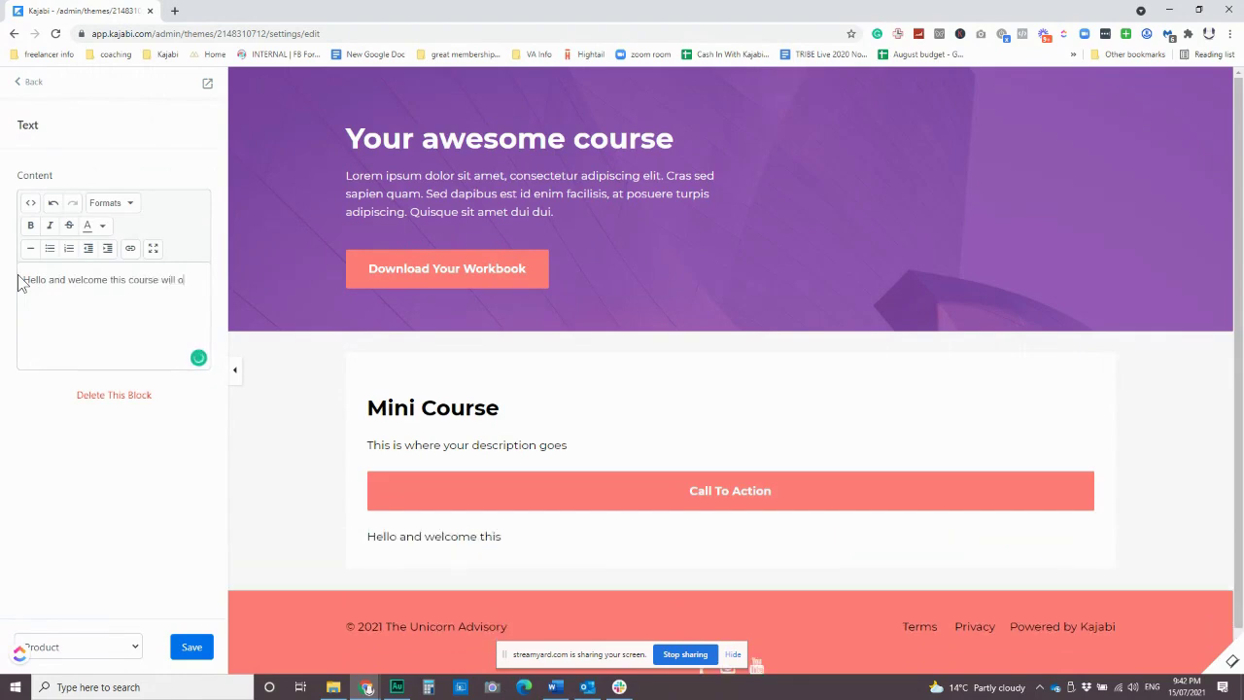
type("ffeially launch on August 1st")
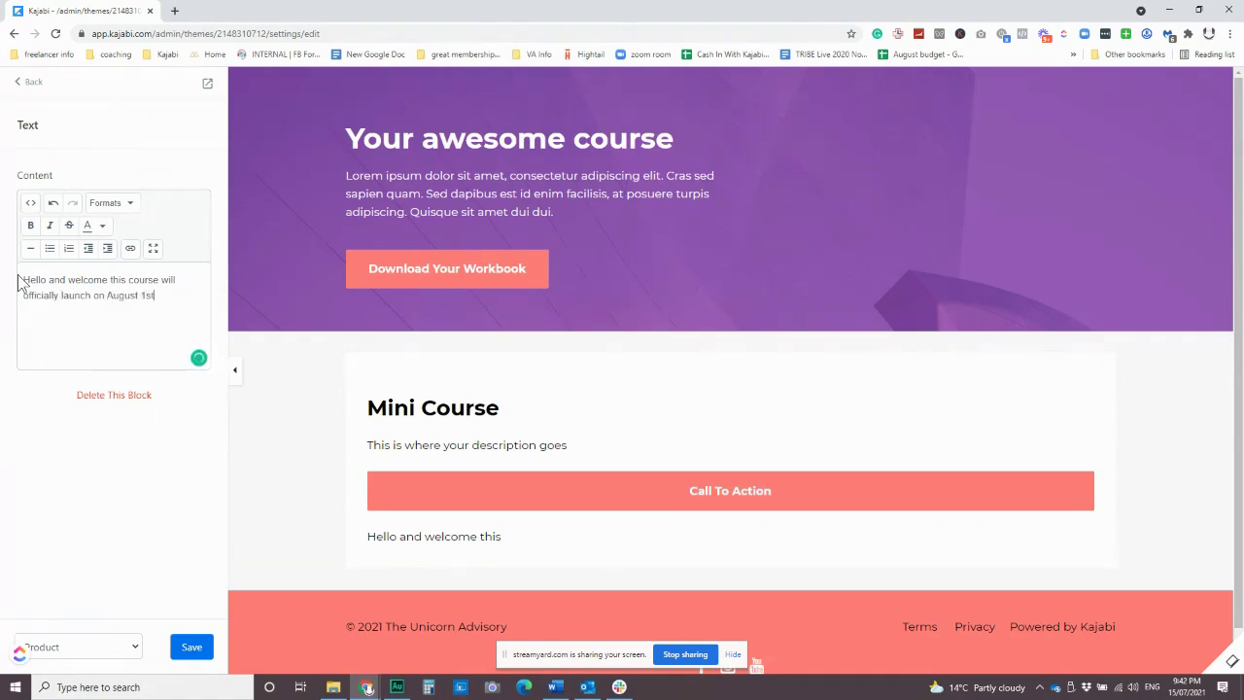
key("Return")
key("Return")
type("We")
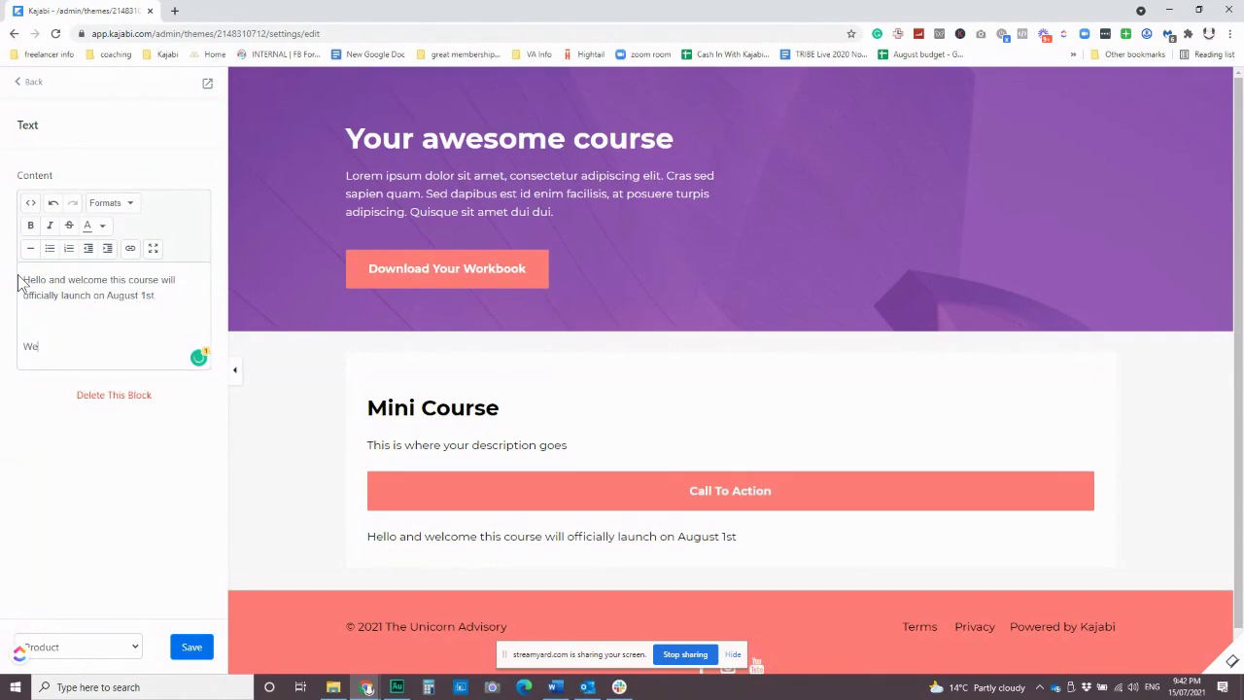
type("'ll ema")
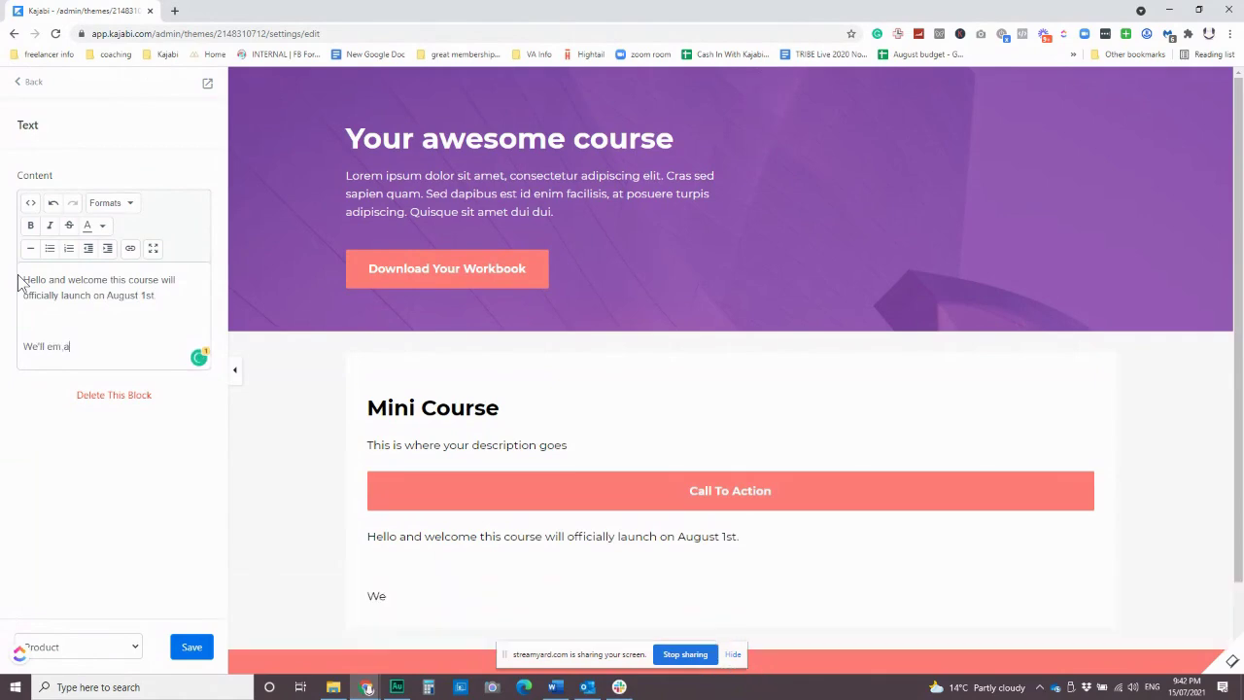
type("il more ")
type("details closer to")
type(" the n")
type("ime.")
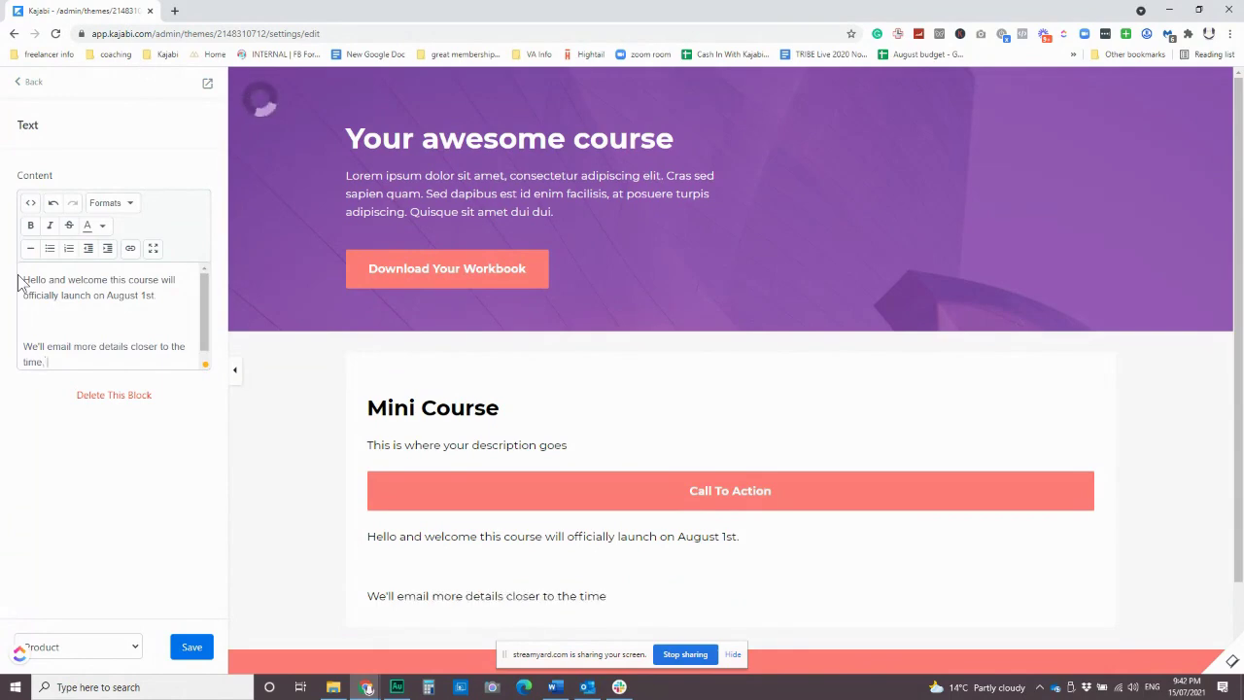
key("BackSpace")
type(", for now, join me in the FB Group")
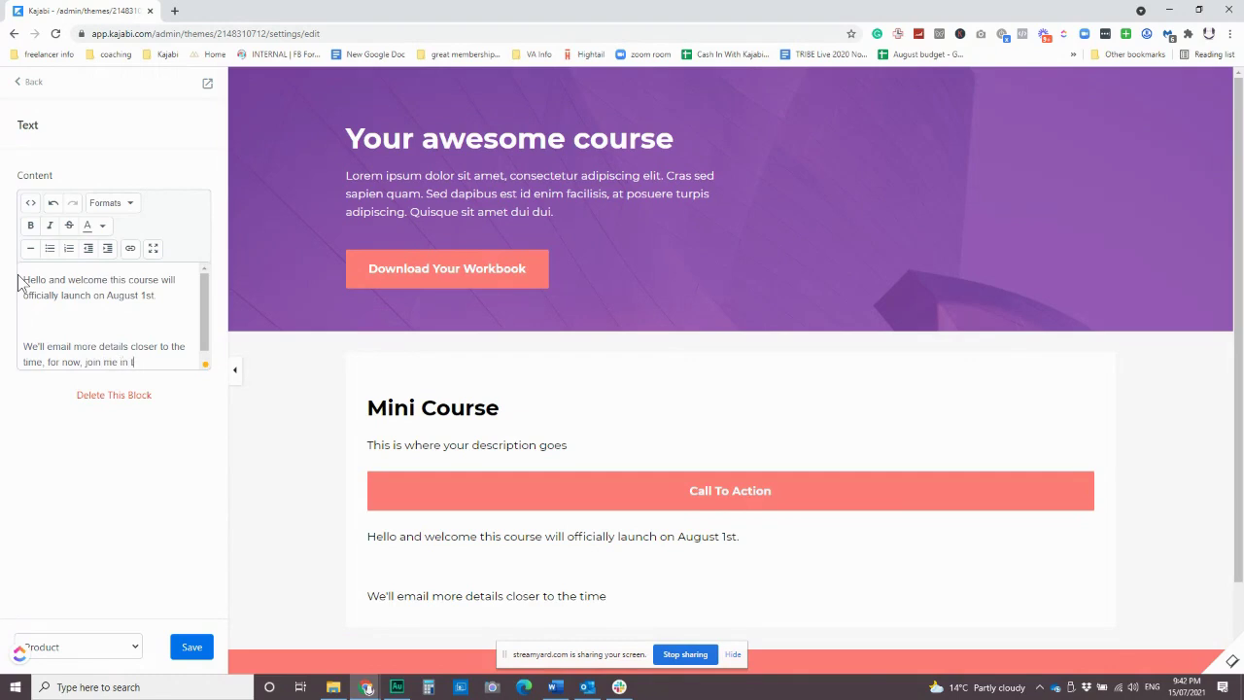
type(".")
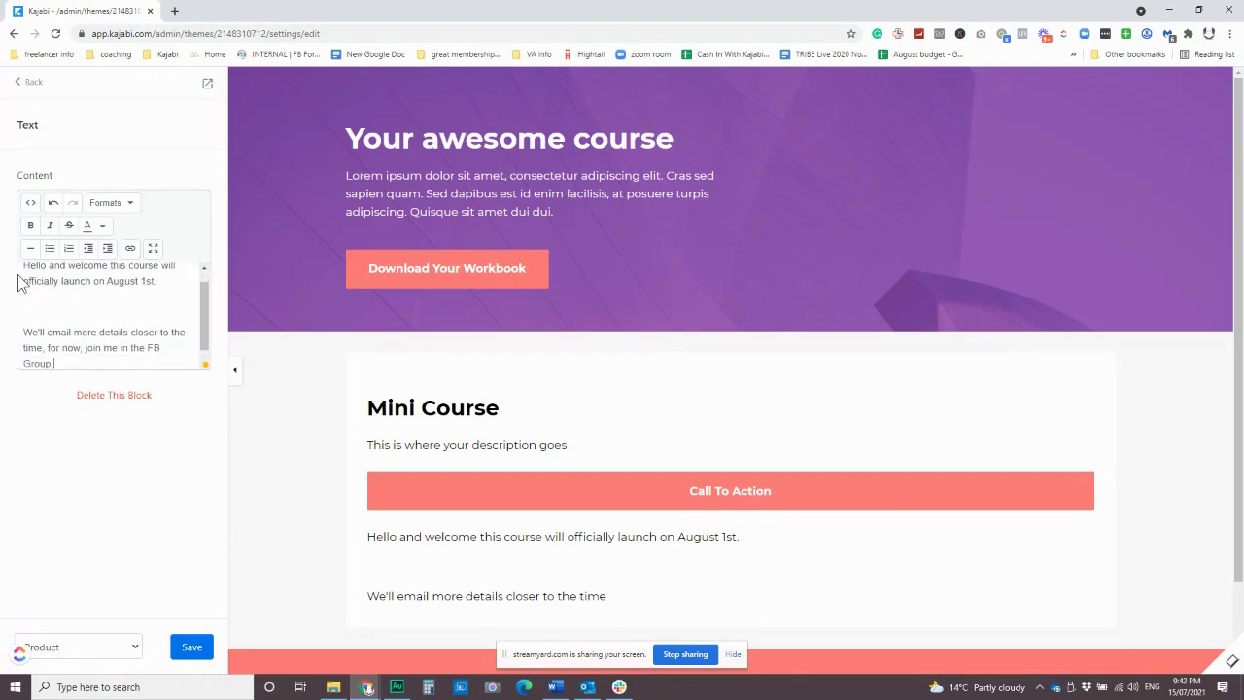
Save the welcome text and move the Call To Action below it.
left_click(191, 648)
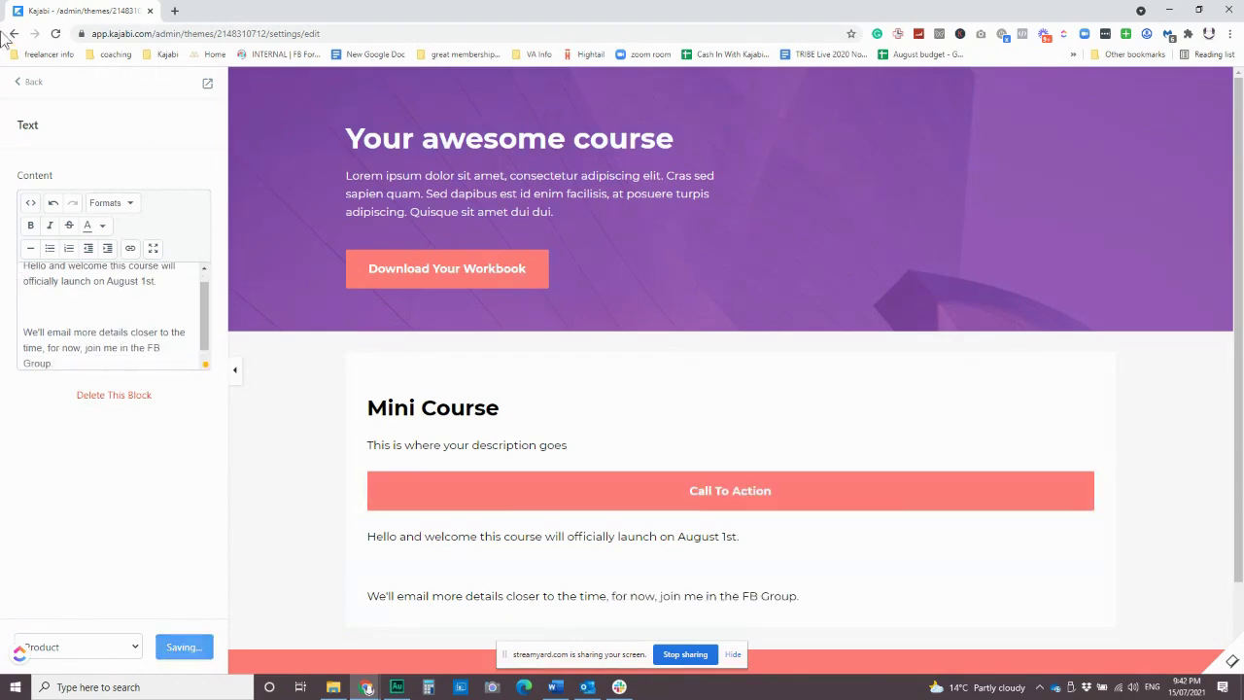
left_click(27, 81)
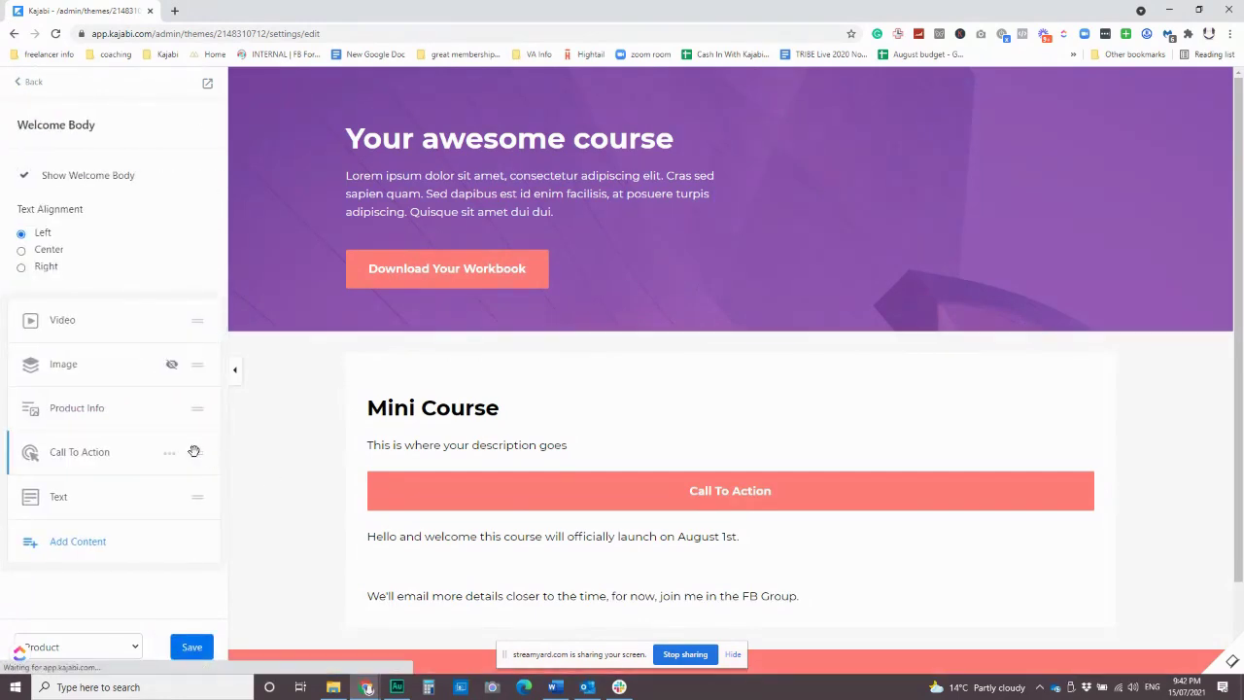
left_click_drag(197, 452, 197, 493)
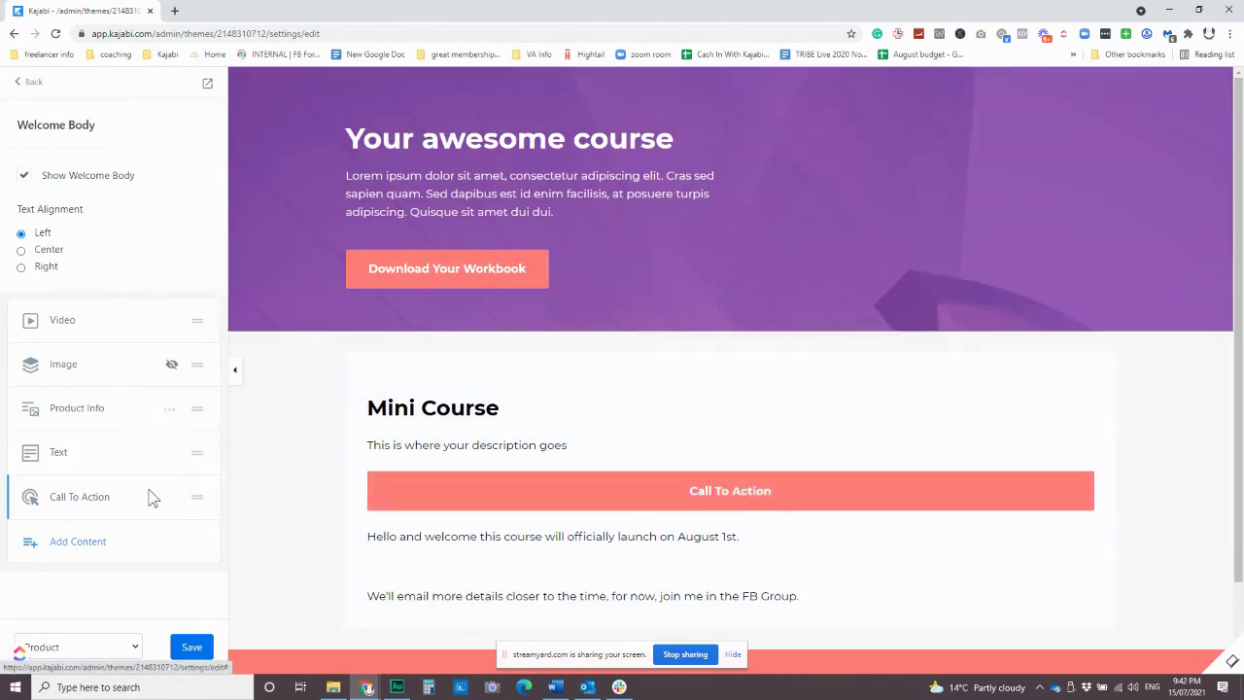
Move the Text block to the top, hide Product Info, and open the Text block editor.
left_click_drag(194, 452, 191, 324)
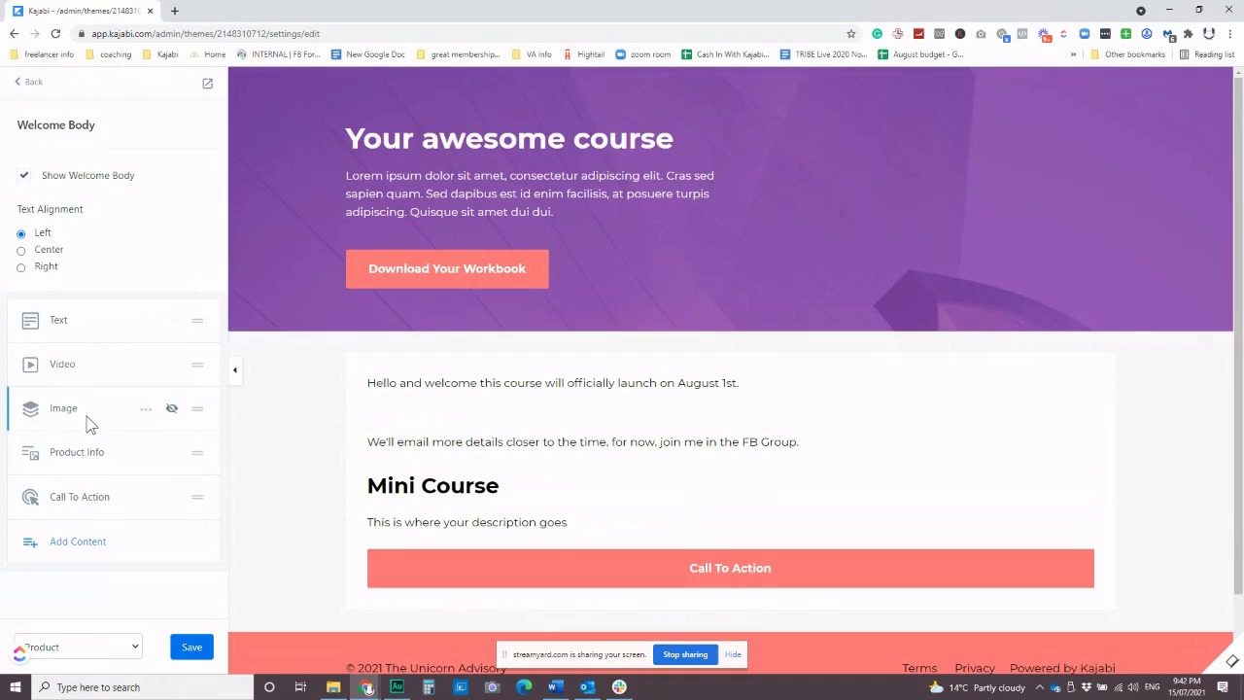
left_click(170, 453)
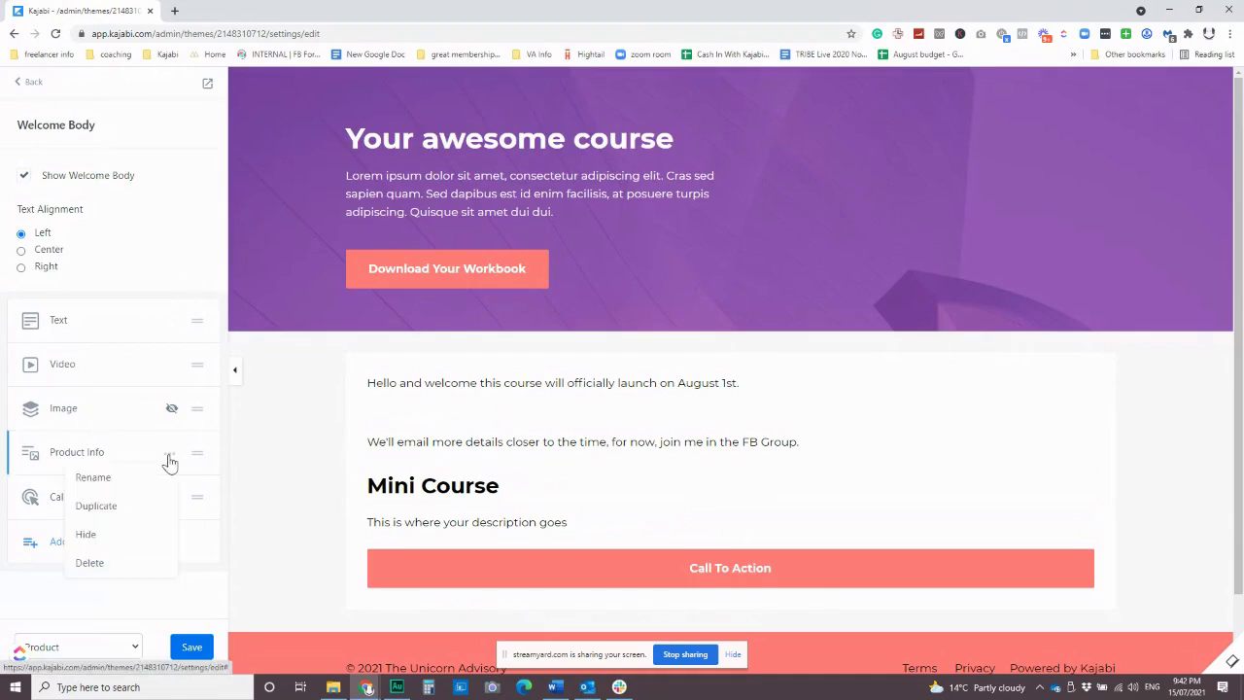
left_click(116, 535)
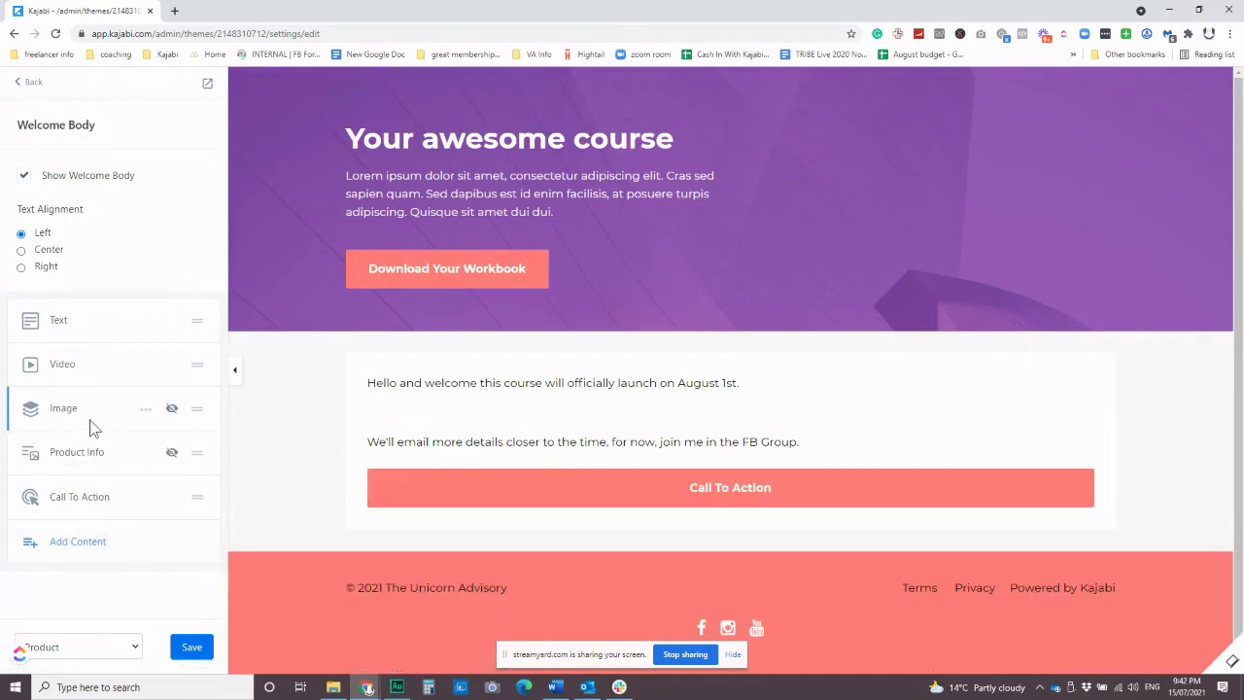
left_click(64, 325)
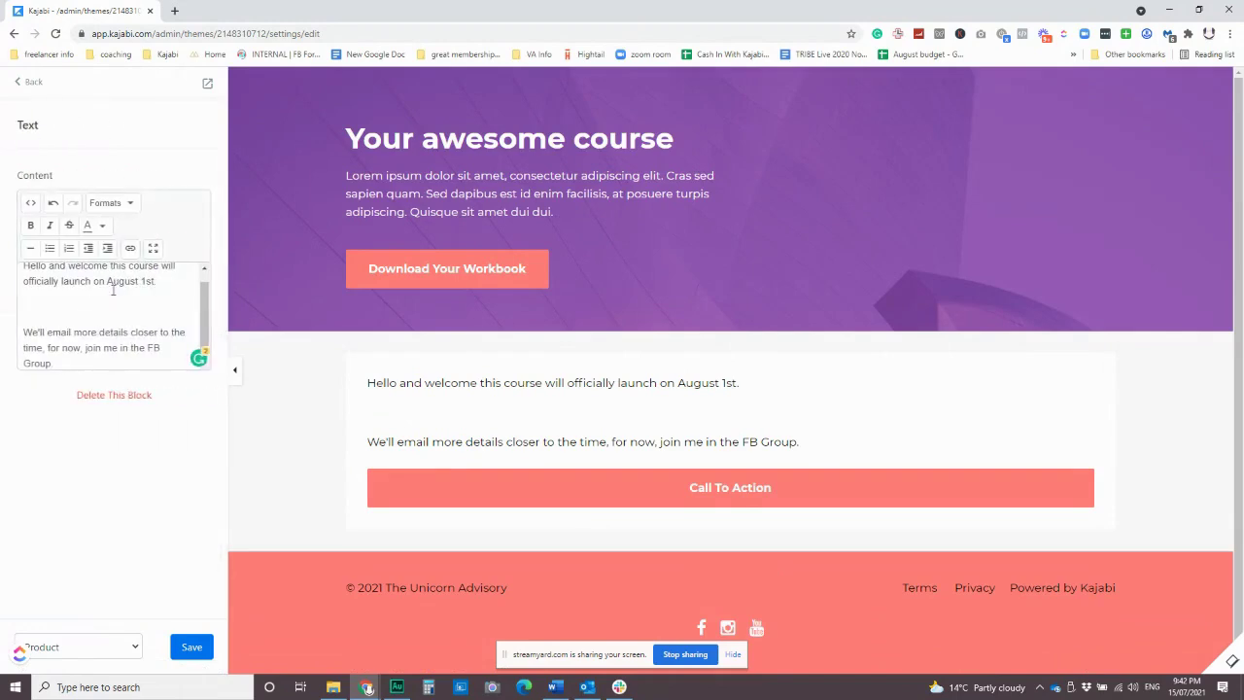
Put 'Hello and welcome' on its own line as a Heading 1 and save the text.
left_click_drag(161, 282, 41, 282)
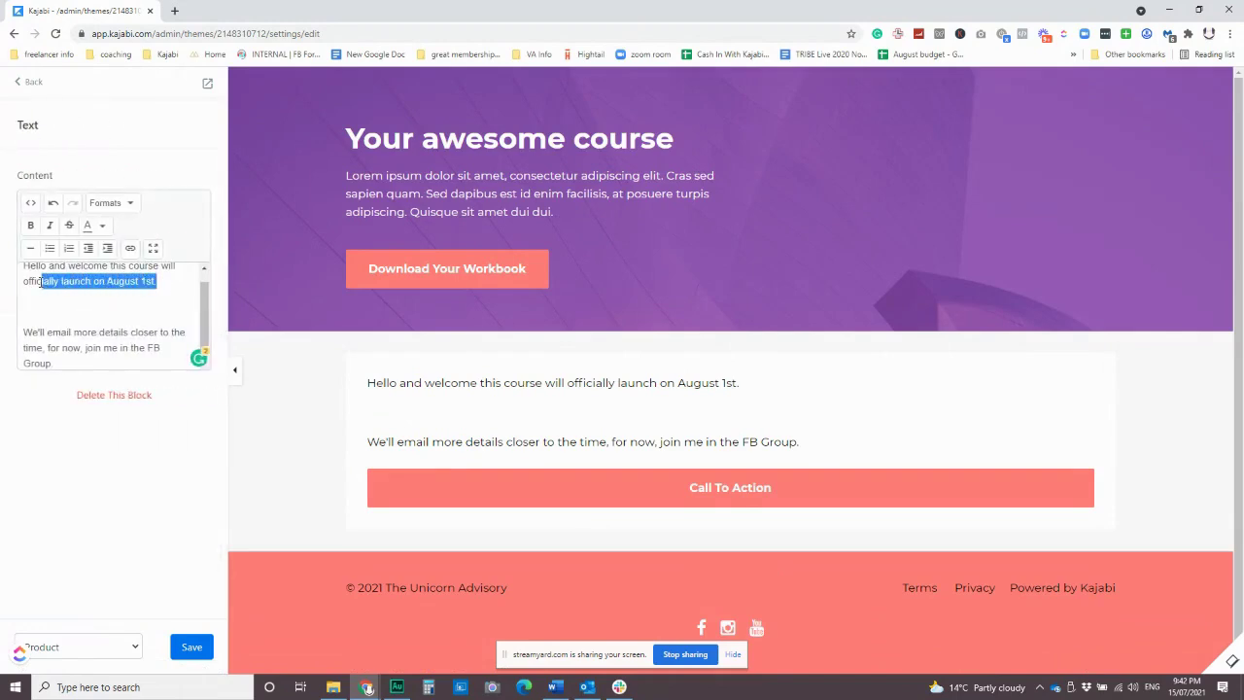
left_click(101, 332)
left_click(111, 266)
key("Return")
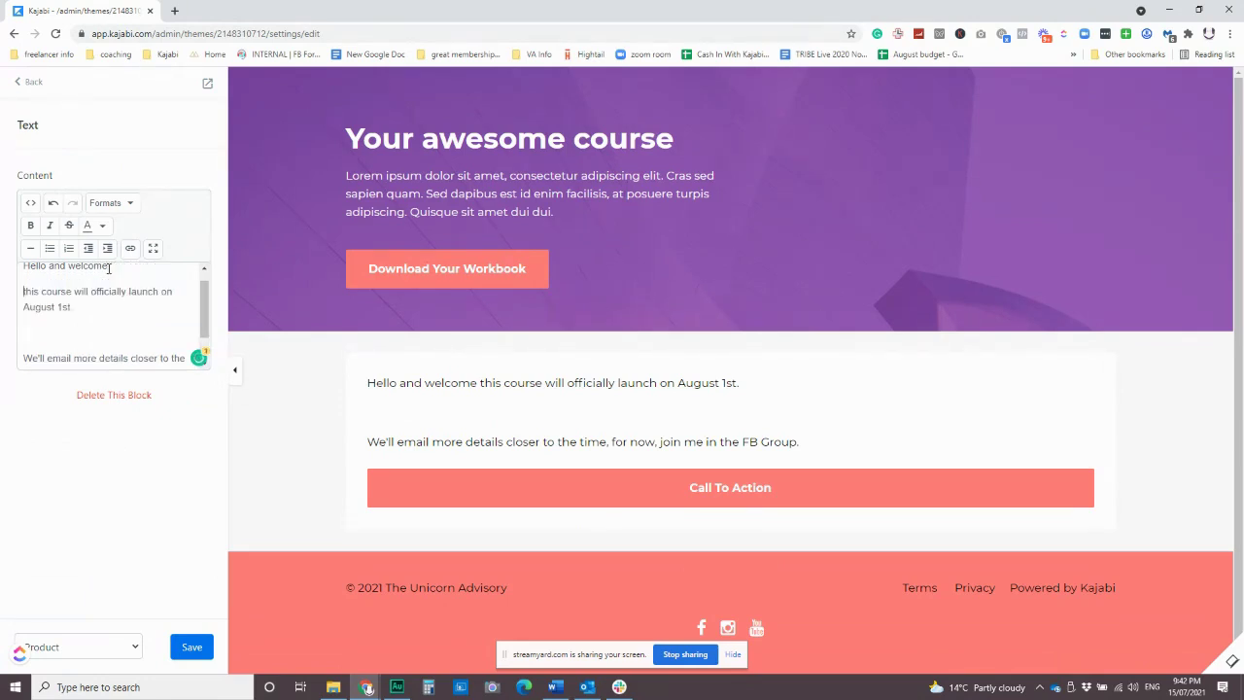
left_click_drag(109, 279, 21, 279)
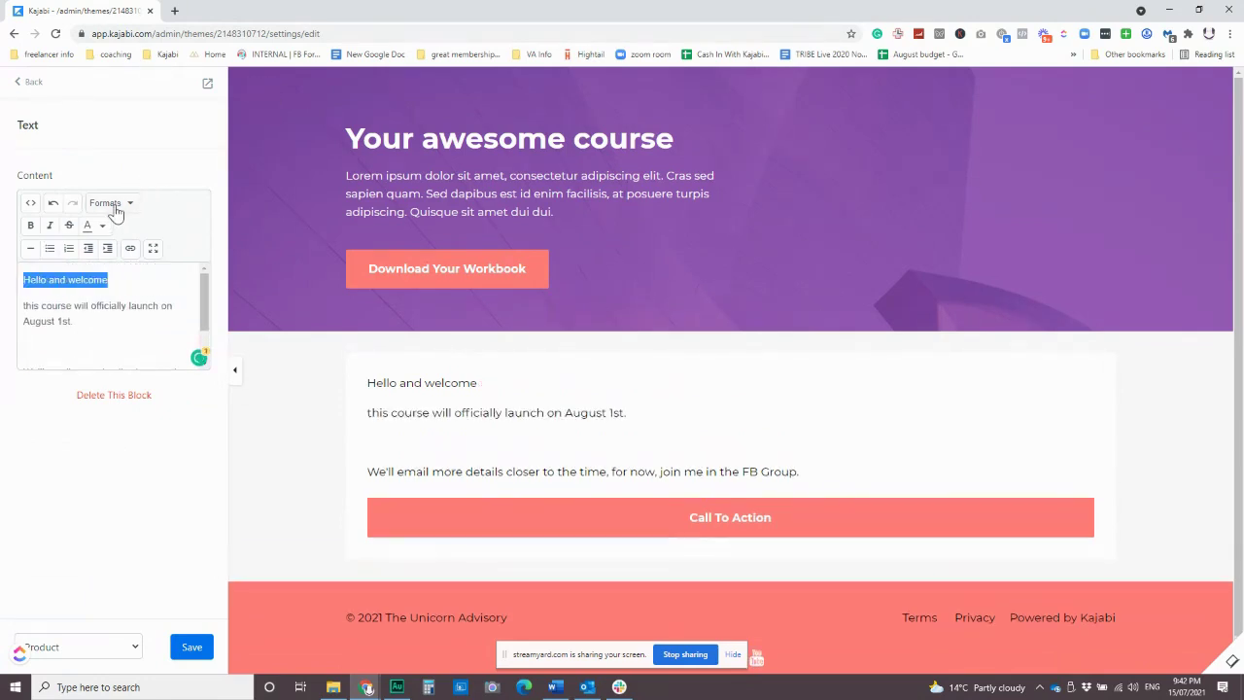
left_click(112, 202)
mouse_move(123, 232)
left_click(269, 233)
left_click(135, 286)
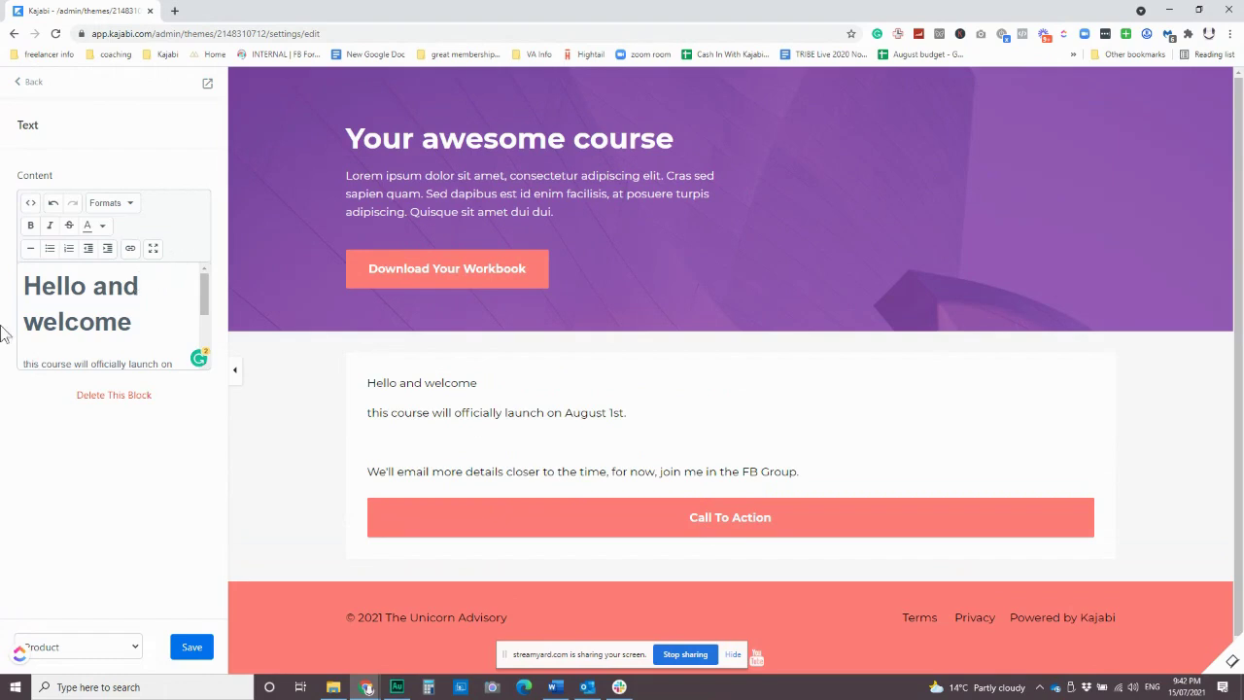
left_click(190, 647)
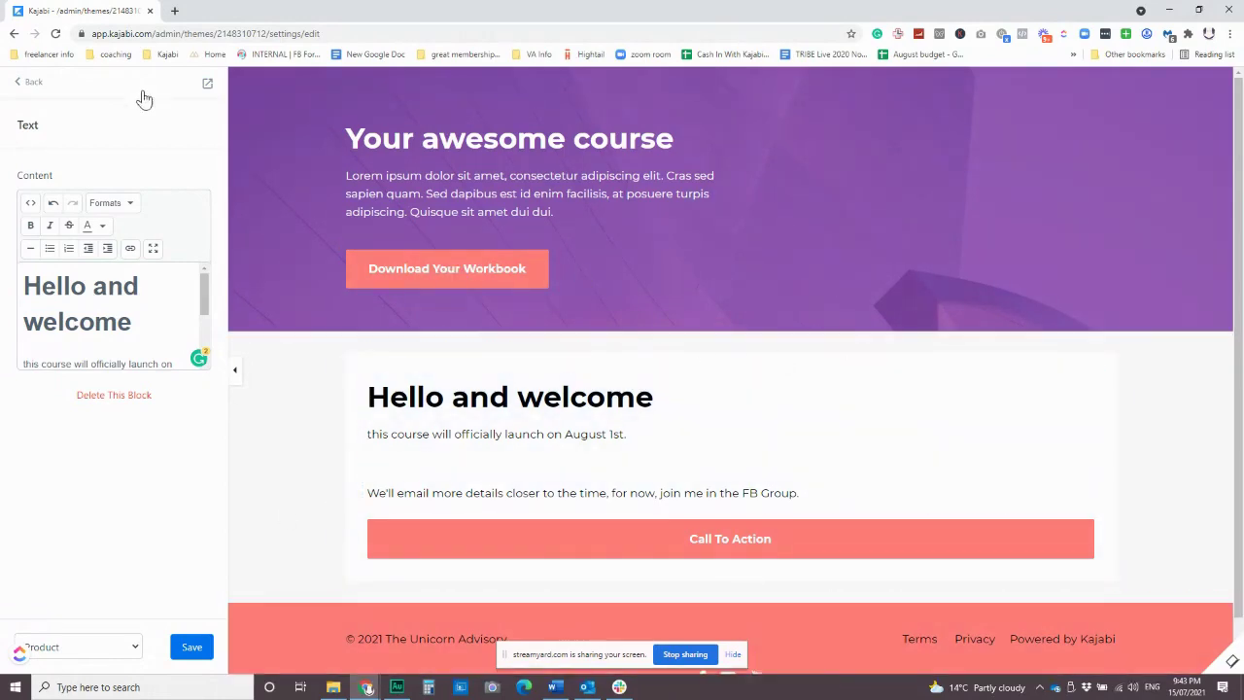
left_click(28, 82)
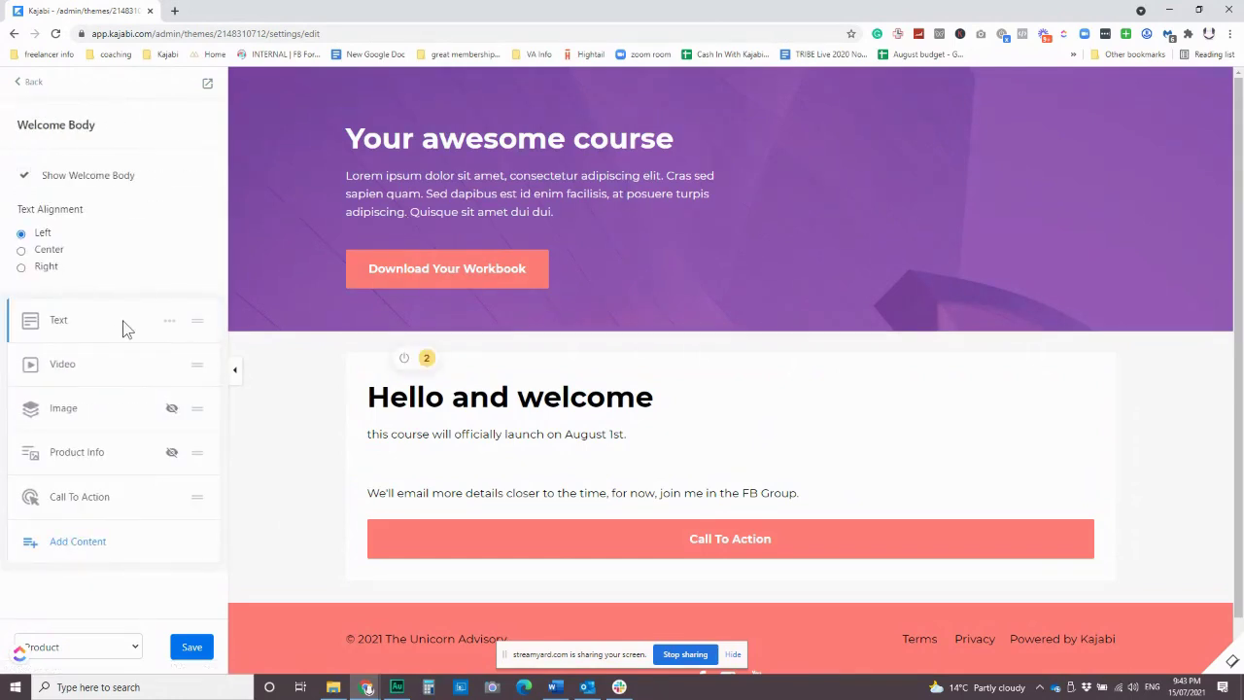
Toggle Product Syllabus's Show Syllabus on and back off, then return to the sections list.
left_click(22, 83)
left_click(63, 369)
left_click(26, 177)
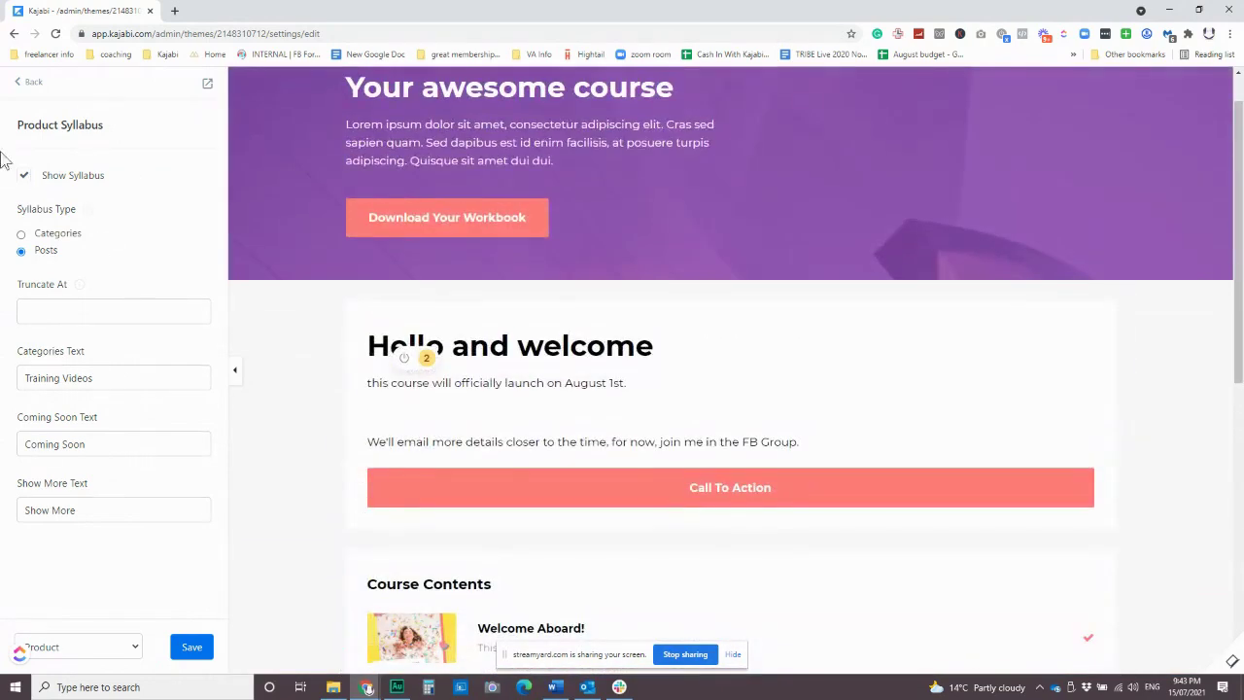
left_click(26, 177)
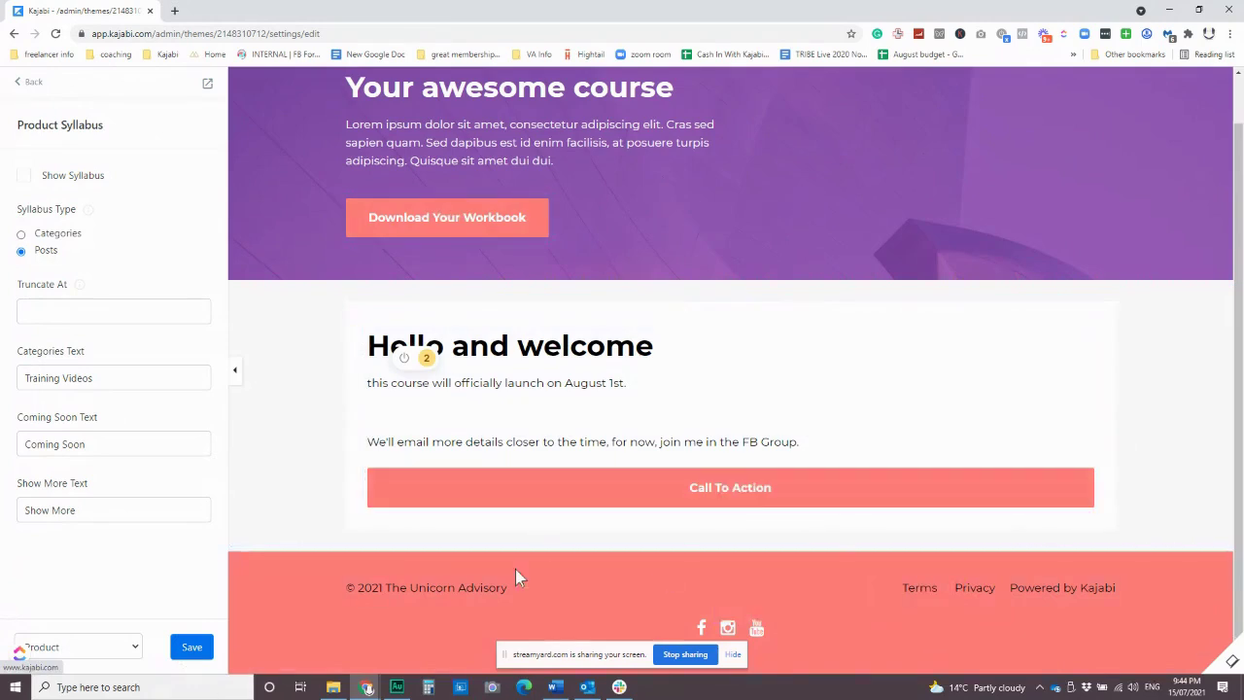
left_click(29, 86)
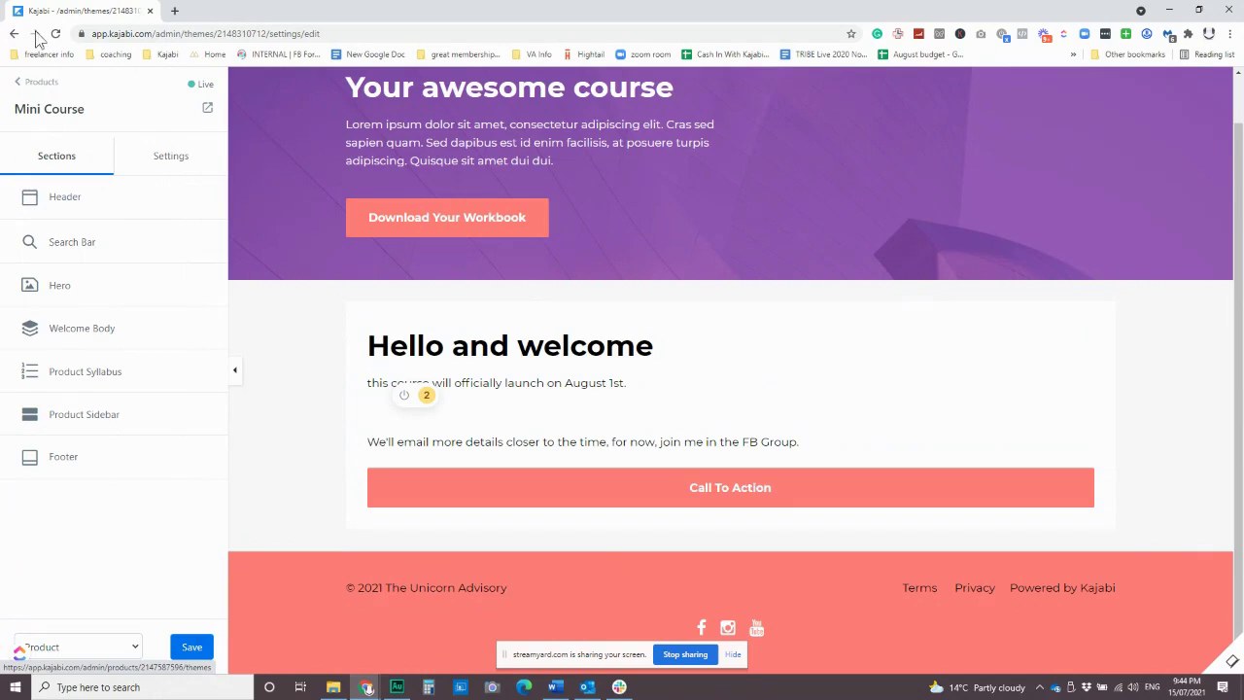
Exit the page editor via the Products link, confirming Leave in the 'Leave site?' dialog.
left_click(31, 84)
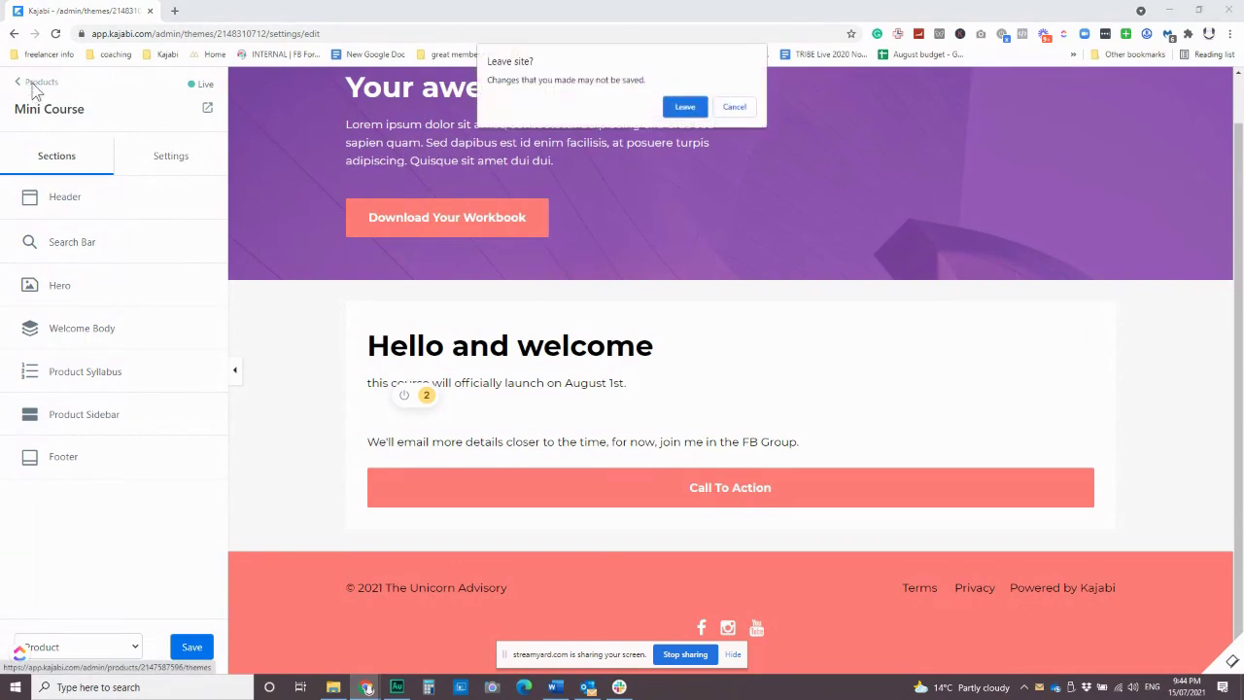
left_click(684, 108)
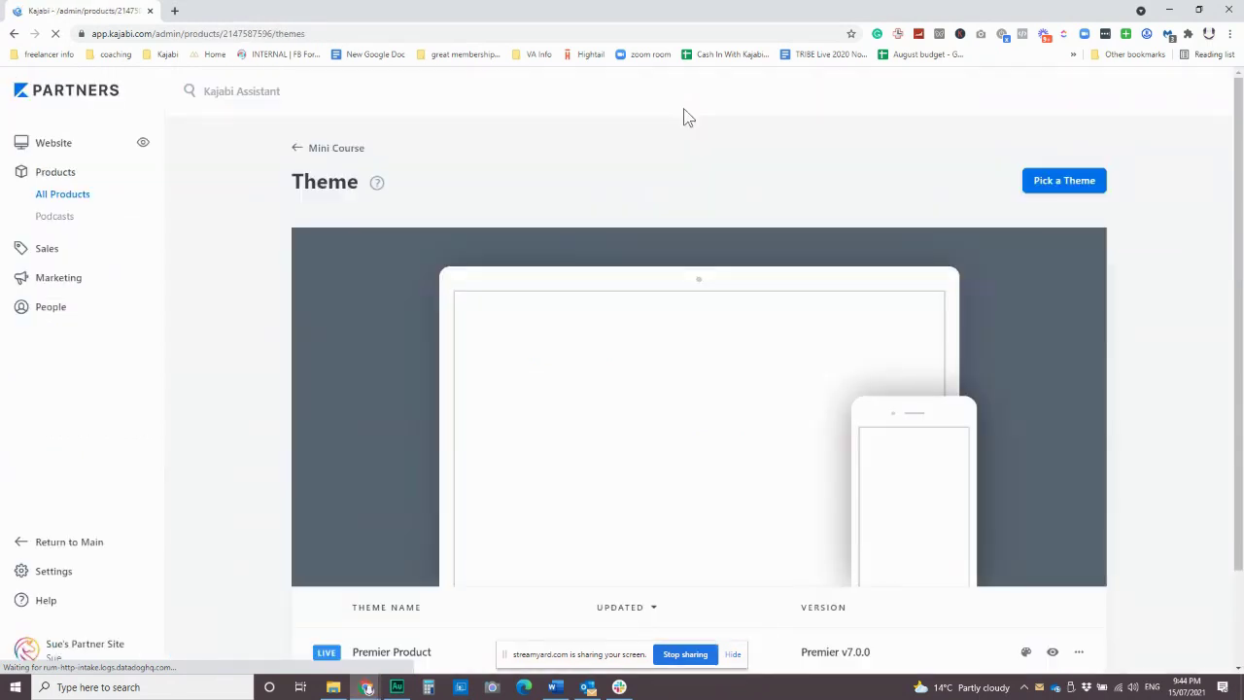
mouse_move(577, 251)
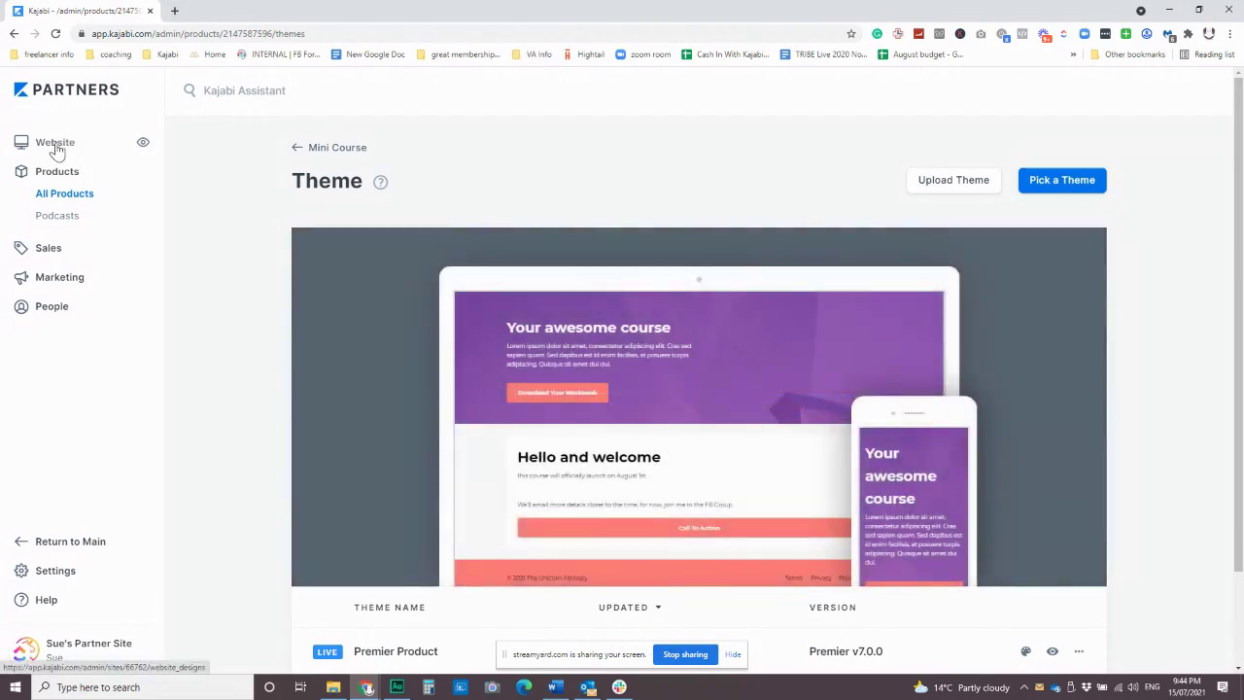
Open the website design page and scroll through the available themes.
left_click(56, 146)
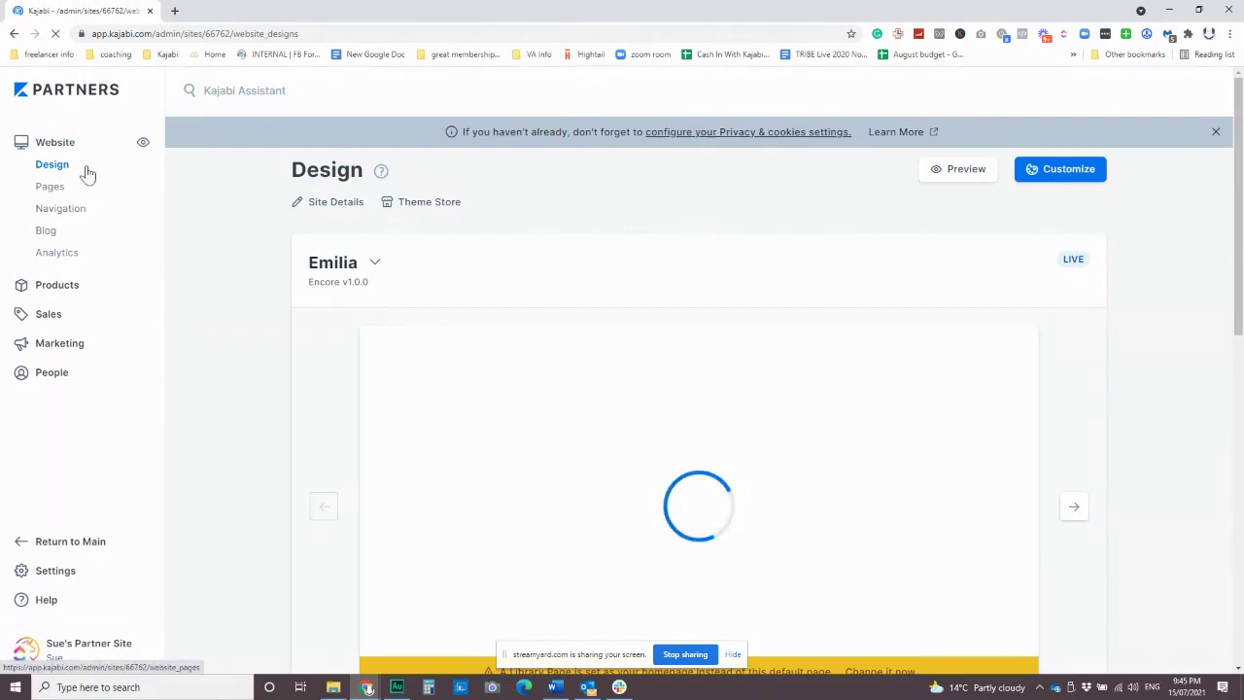
scroll(299, 450, "down", 2)
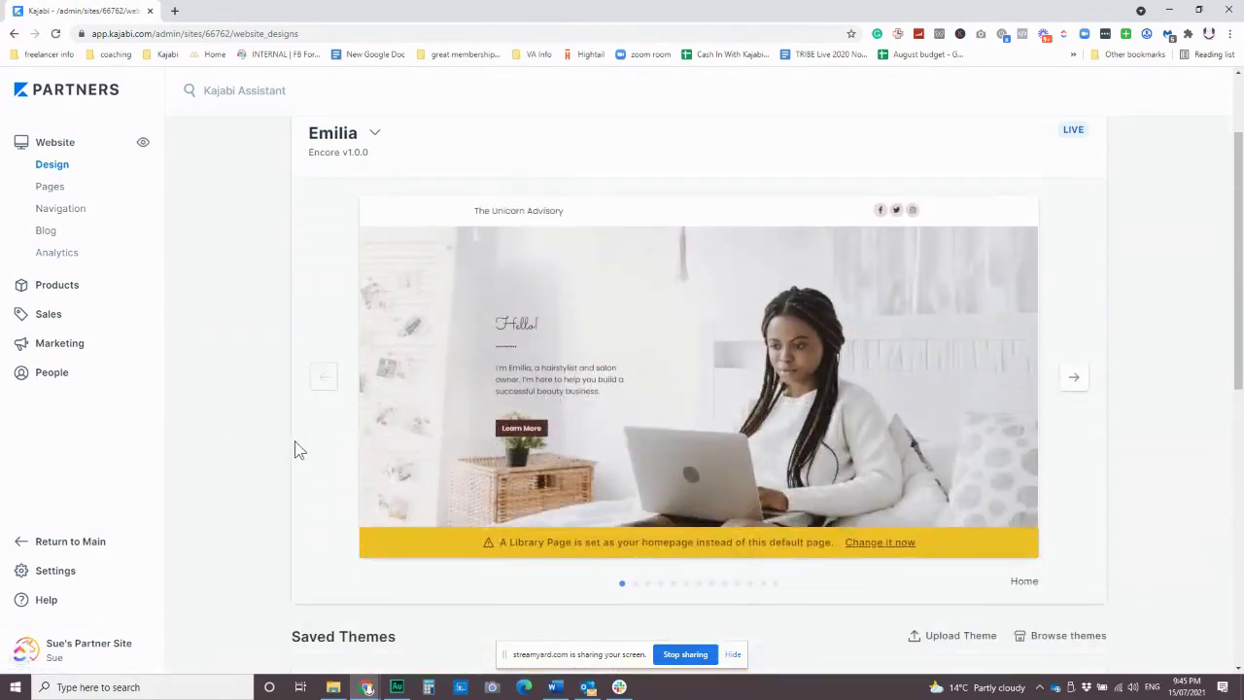
scroll(296, 447, "down", 5)
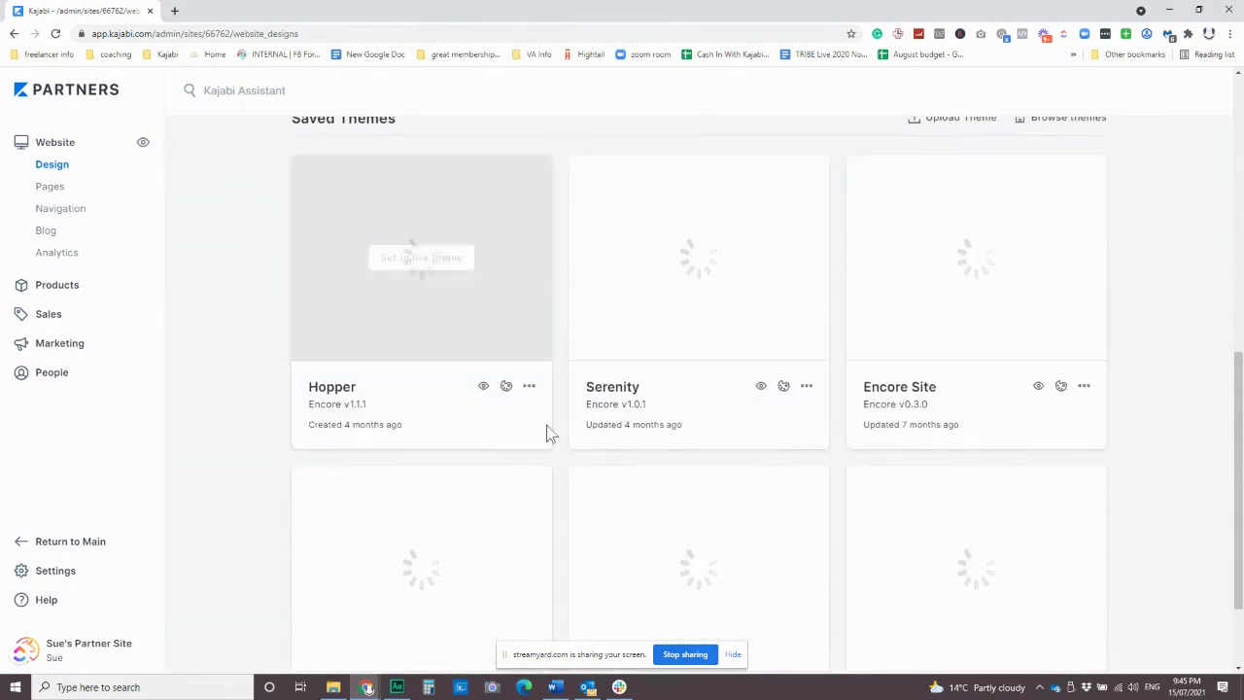
scroll(599, 399, "up", 2)
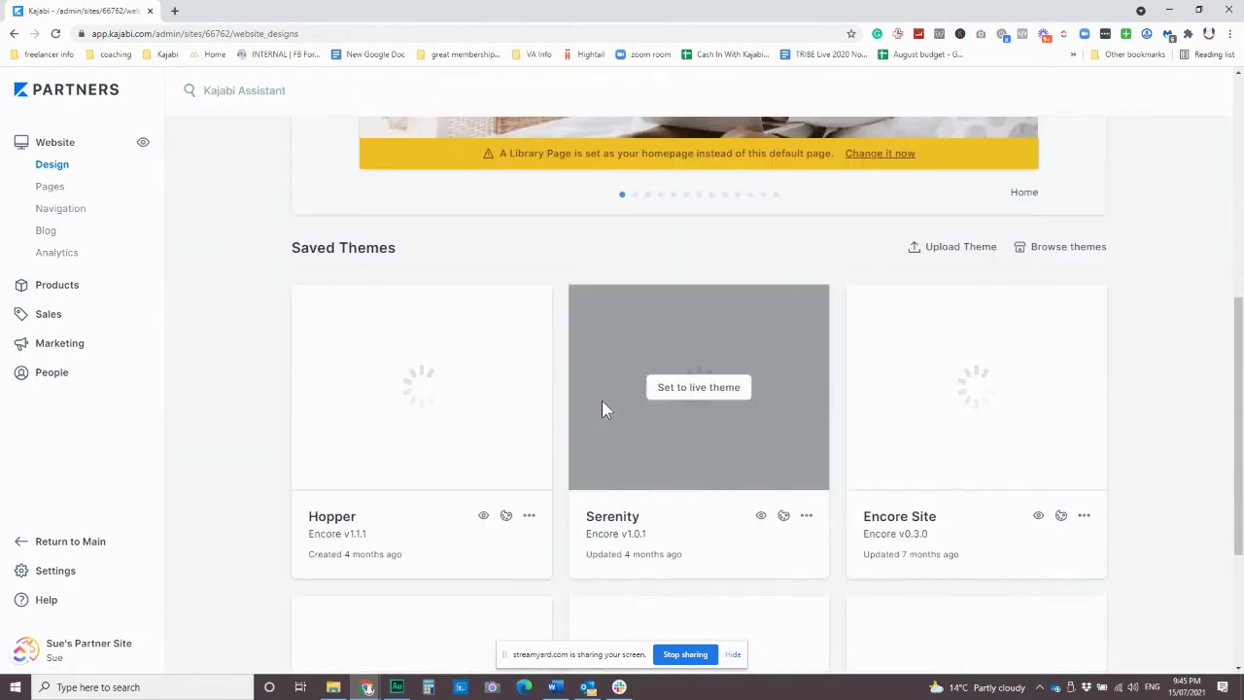
scroll(813, 397, "up", 2)
scroll(819, 397, "down", 1)
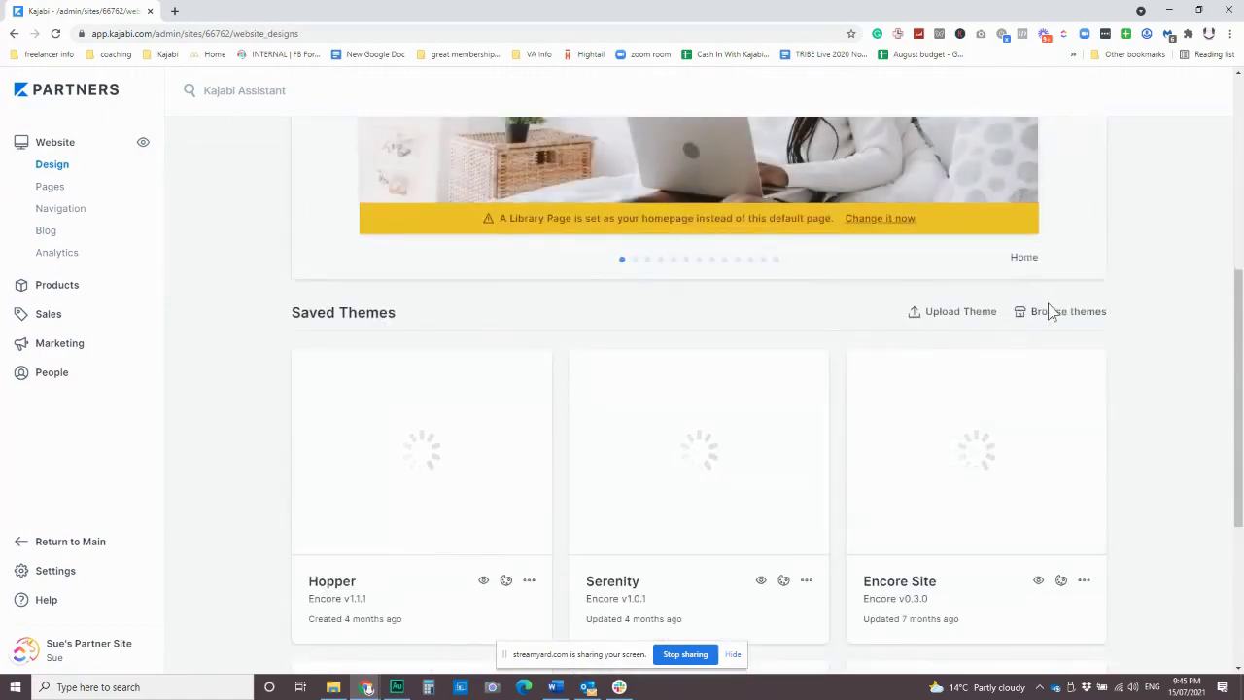
scroll(972, 438, "up", 4)
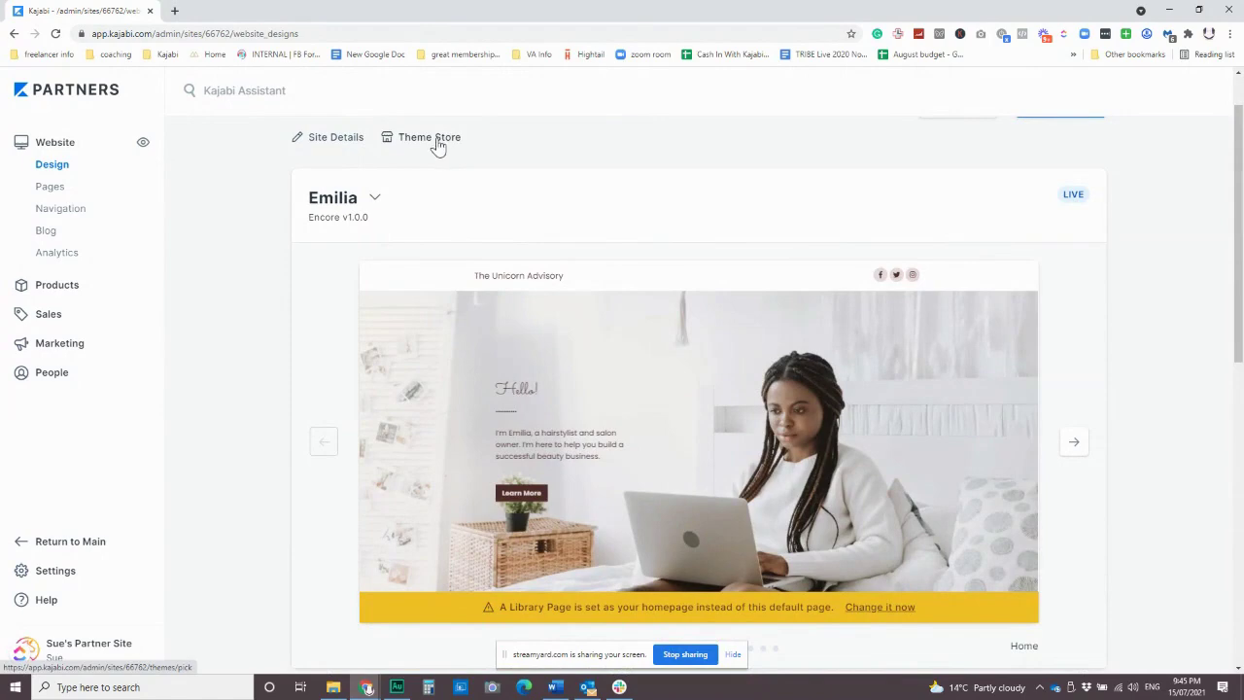
mouse_move(619, 355)
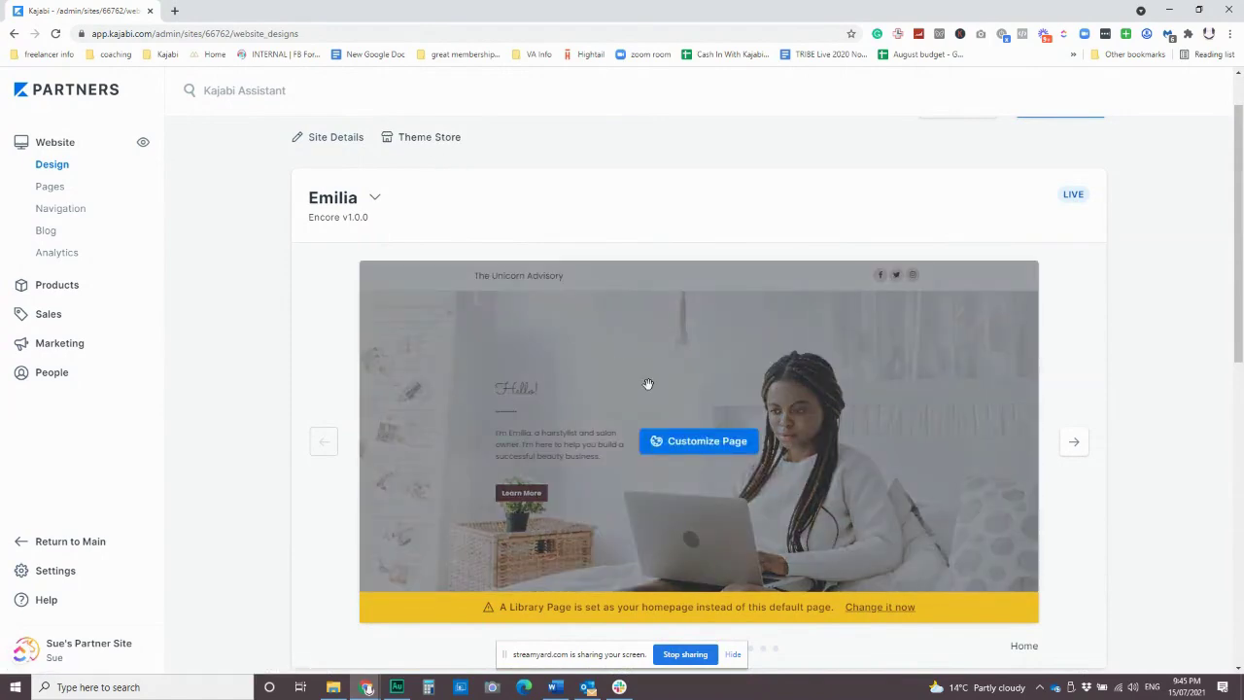
scroll(648, 383, "down", 2)
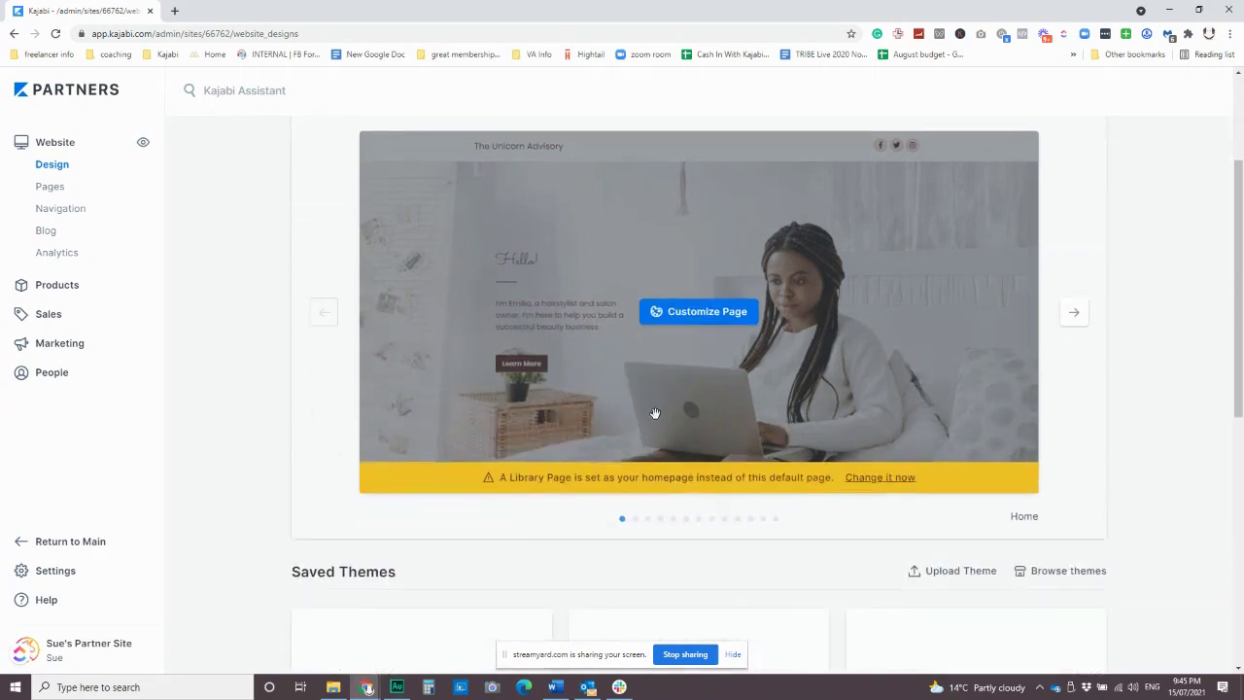
scroll(651, 410, "down", 4)
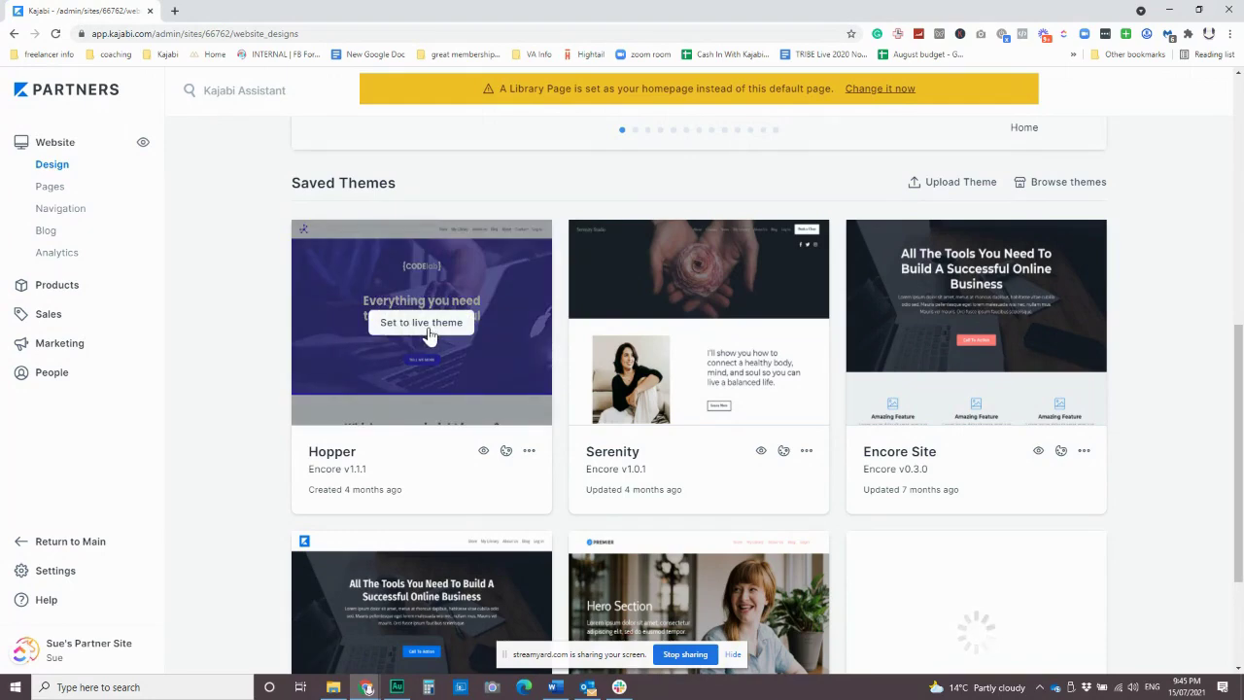
Make Hopper the live website theme.
left_click(427, 330)
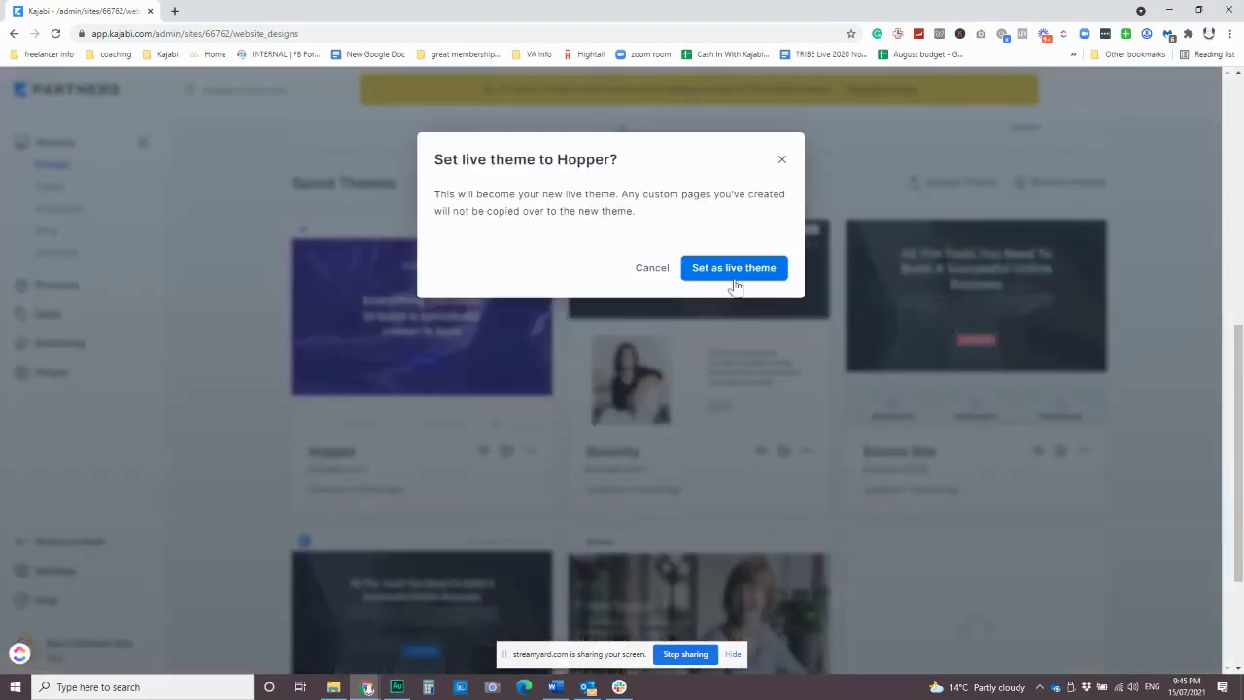
left_click(755, 270)
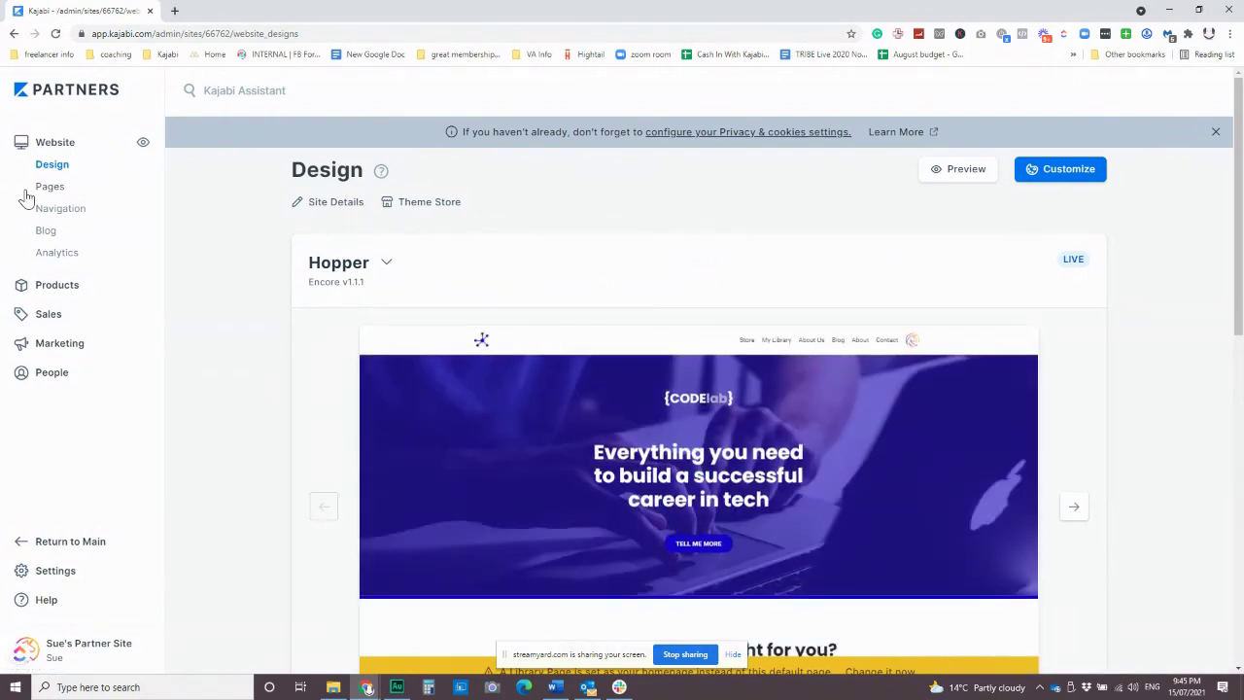
scroll(693, 323, "down", 3)
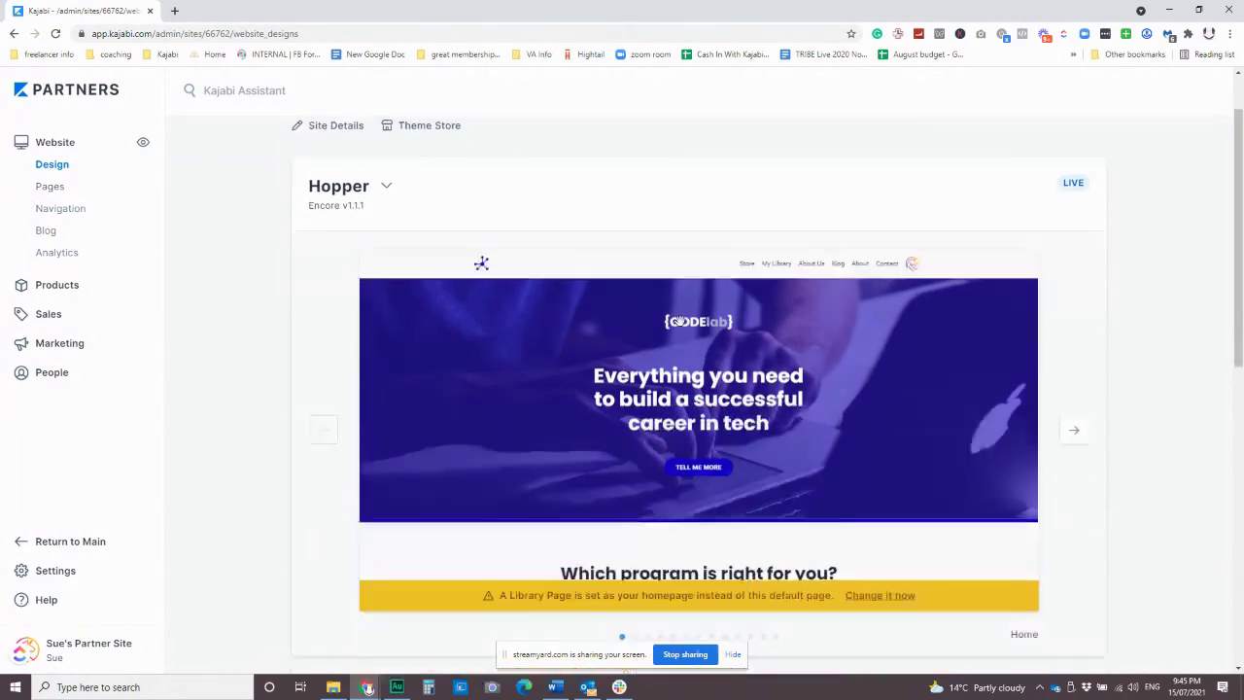
scroll(637, 355, "up", 1)
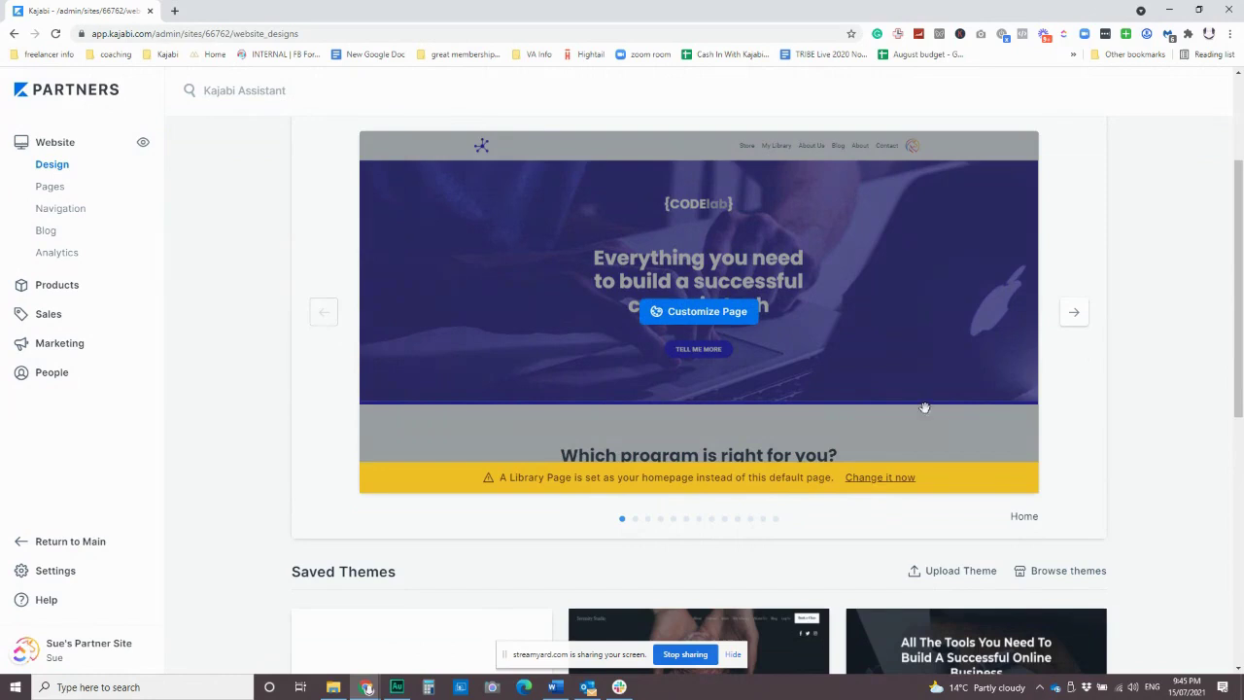
scroll(764, 372, "up", 1)
scroll(777, 389, "down", 1)
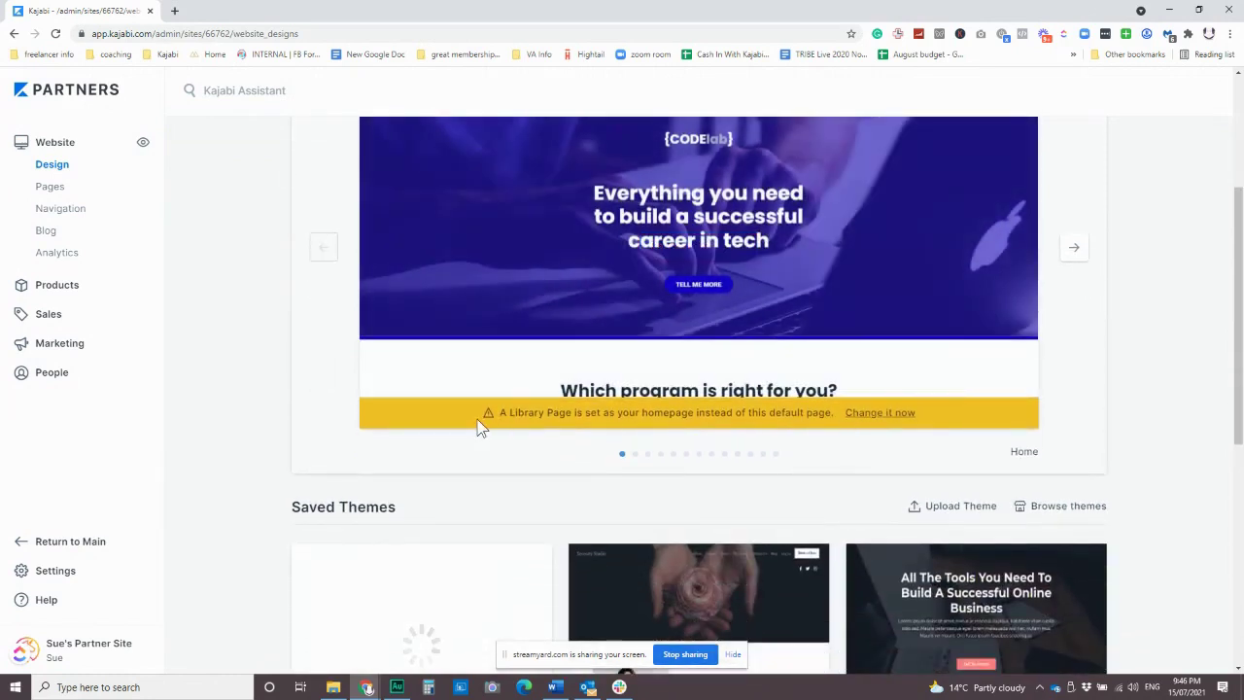
scroll(962, 285, "up", 1)
Preview the Library and Member Directory pages, then open the website Pages list.
left_click(1071, 317)
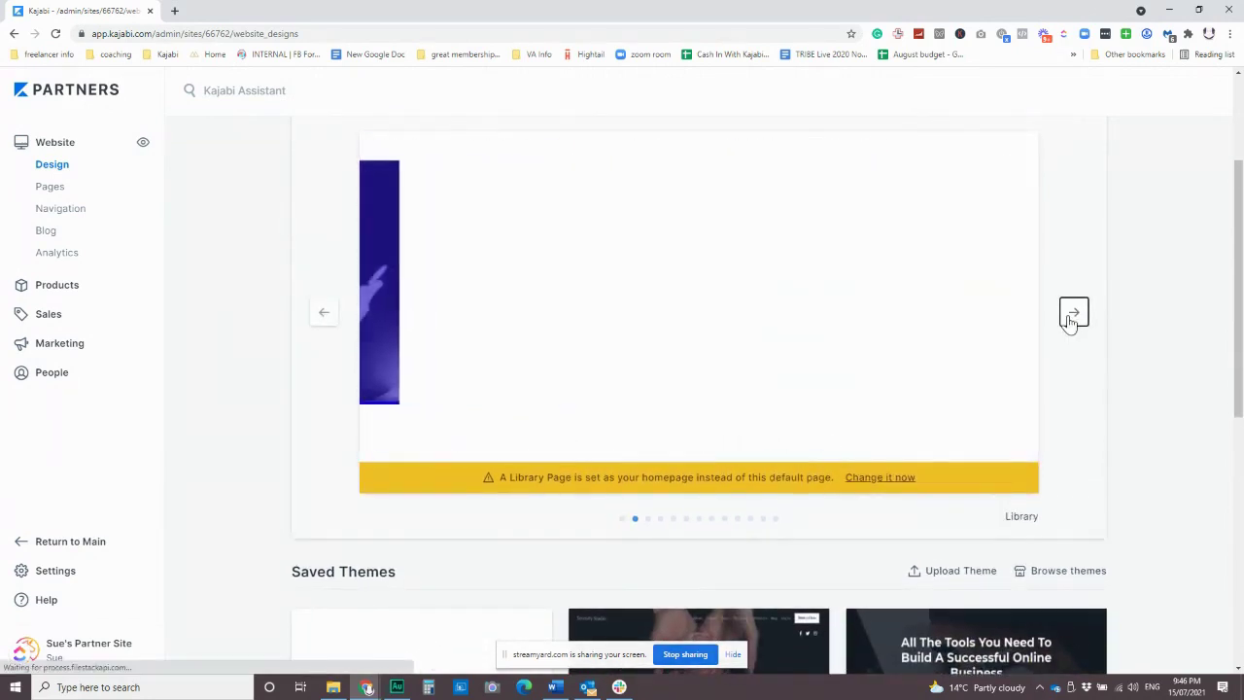
left_click(1071, 318)
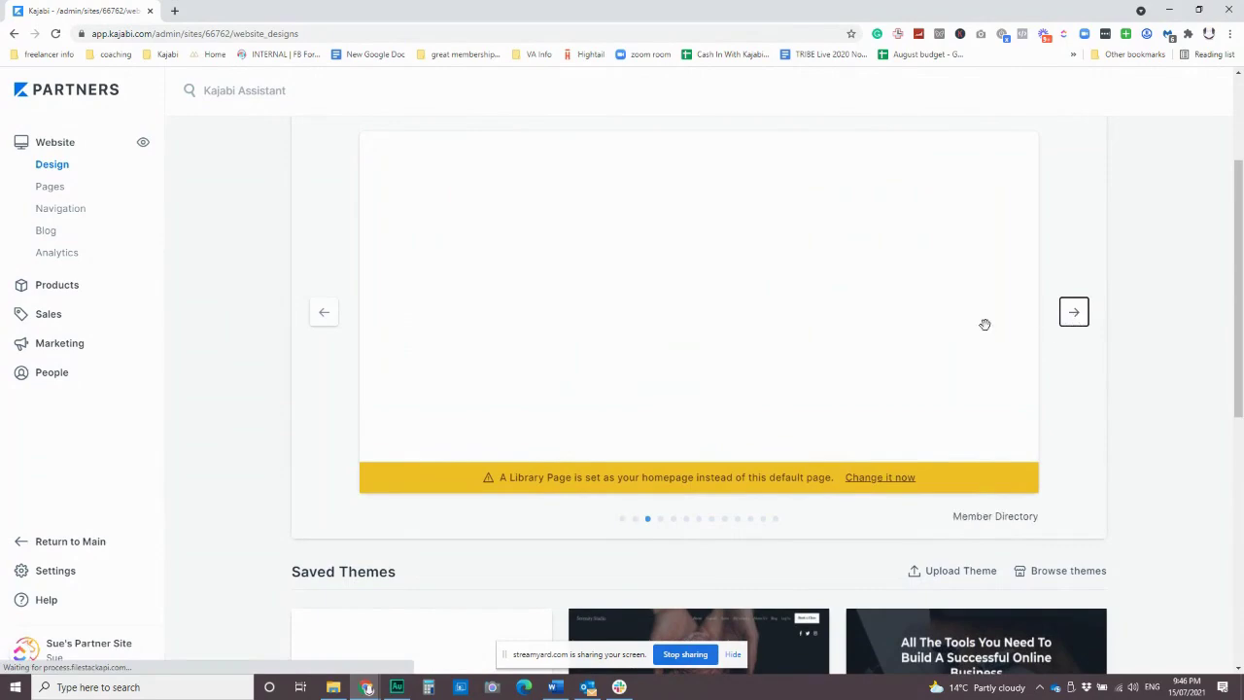
scroll(949, 342, "up", 2)
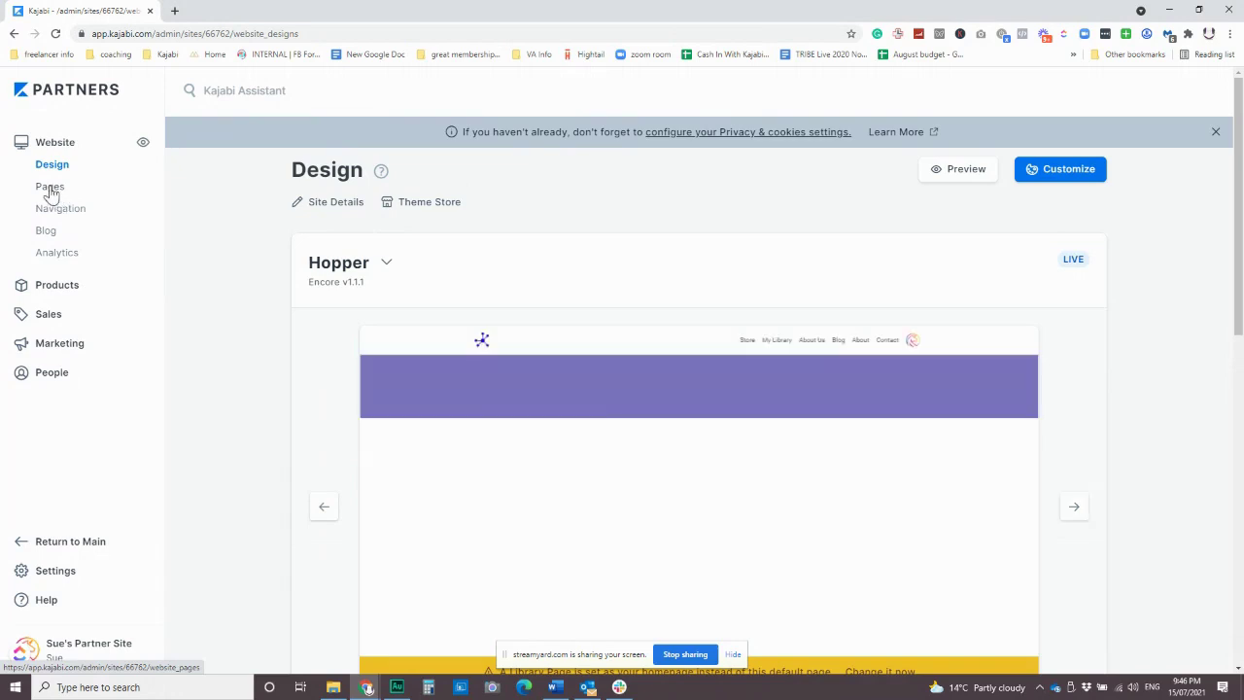
left_click(51, 187)
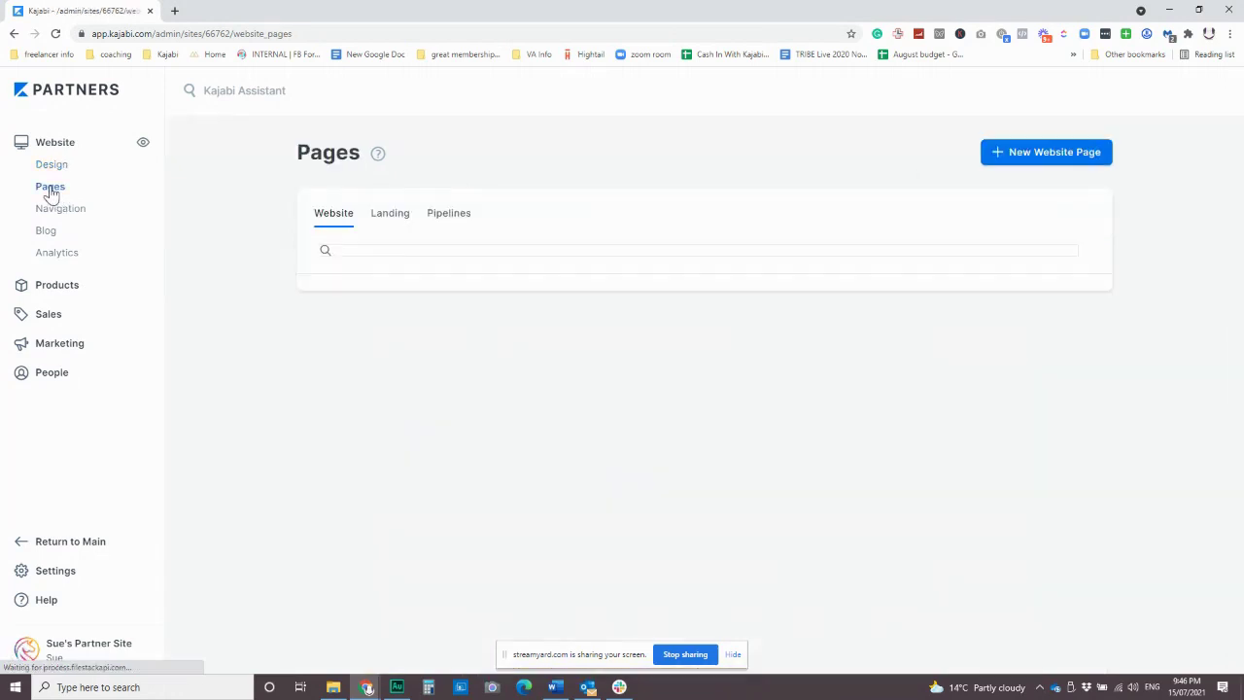
Scroll down the website Pages list and open the Login page in the editor.
scroll(735, 342, "down", 2)
scroll(735, 342, "down", 5)
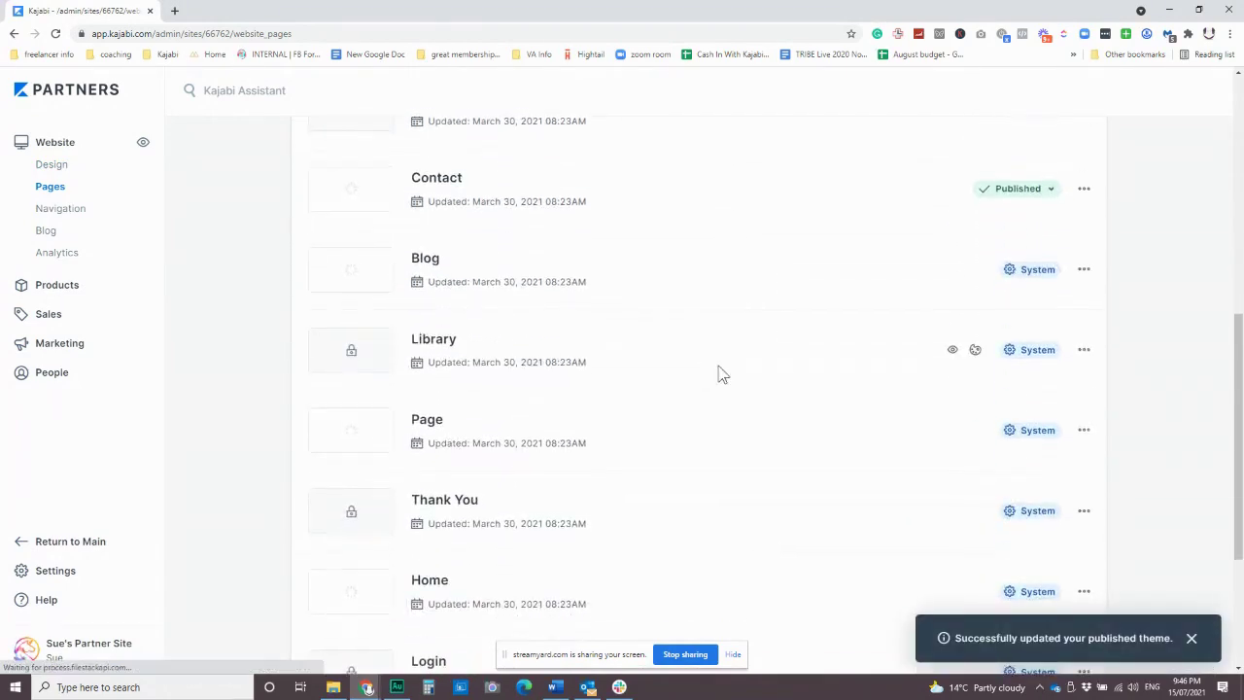
scroll(719, 372, "down", 3)
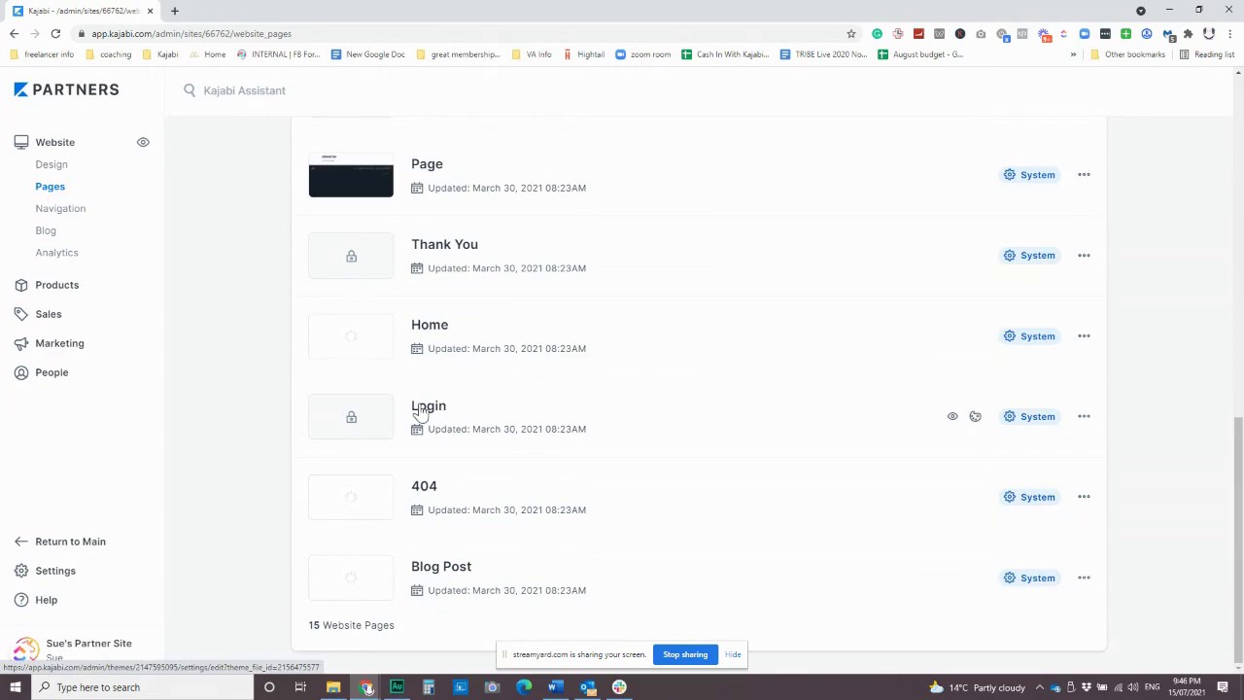
left_click(421, 409)
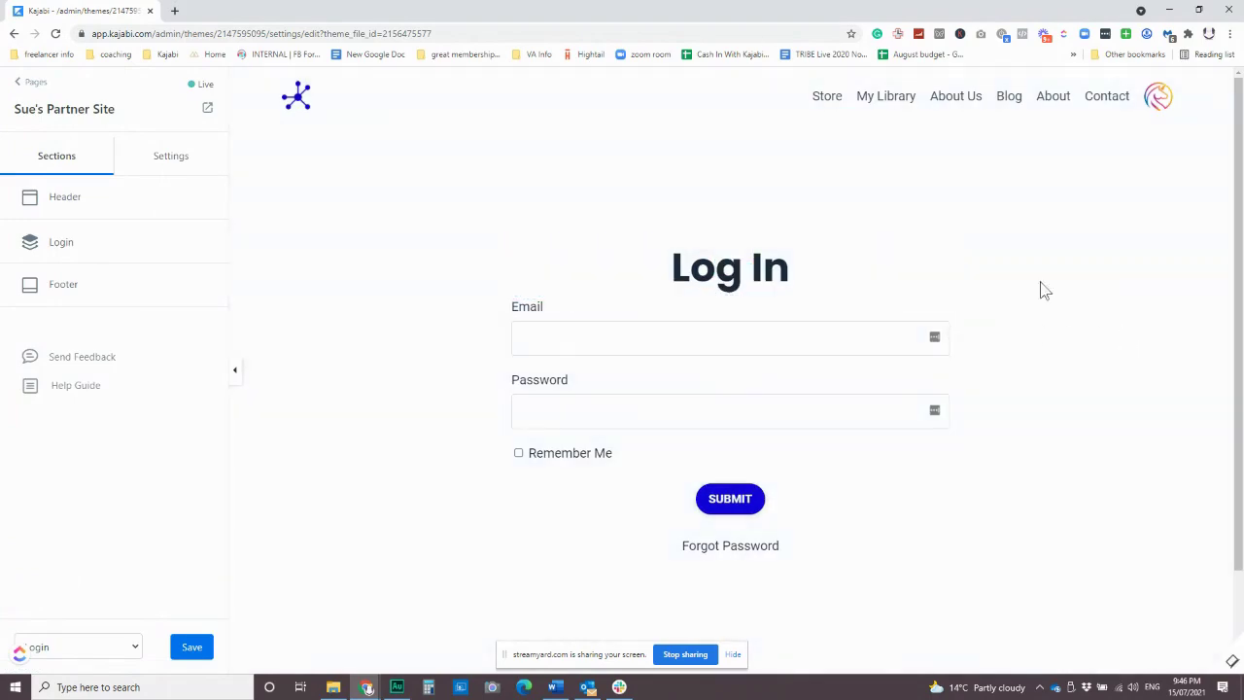
Set the Style Guide's Button Background Color to the salmon swatch.
left_click(175, 163)
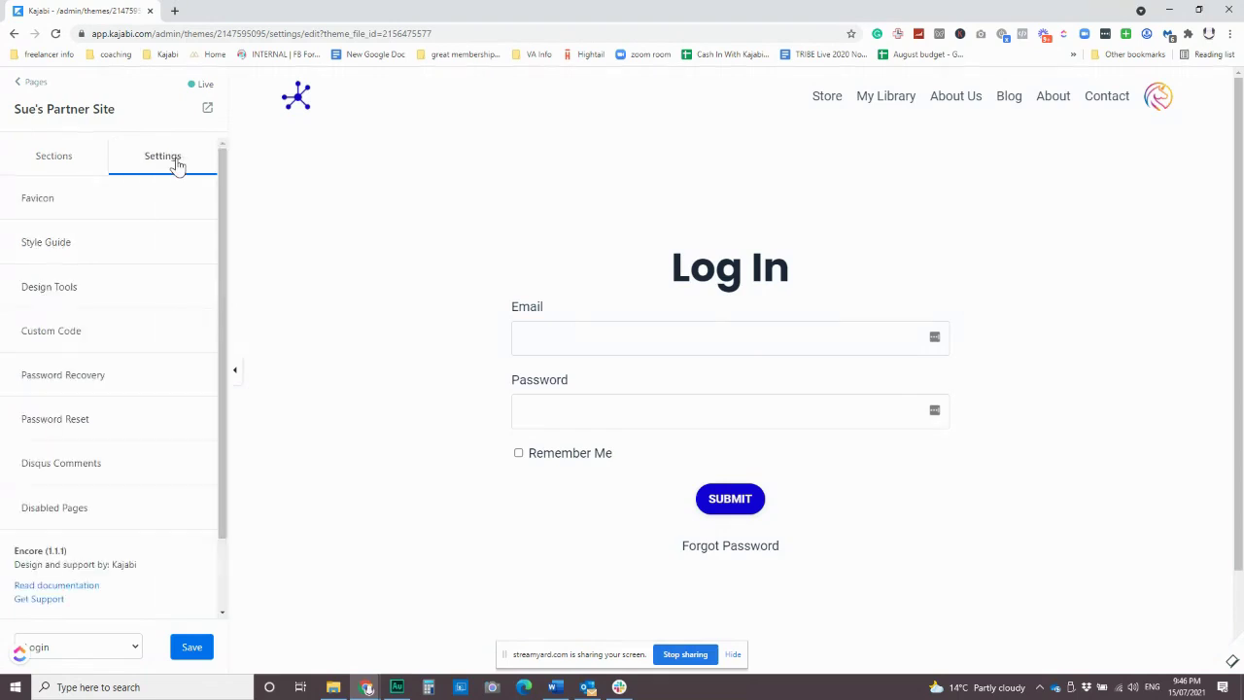
left_click(36, 244)
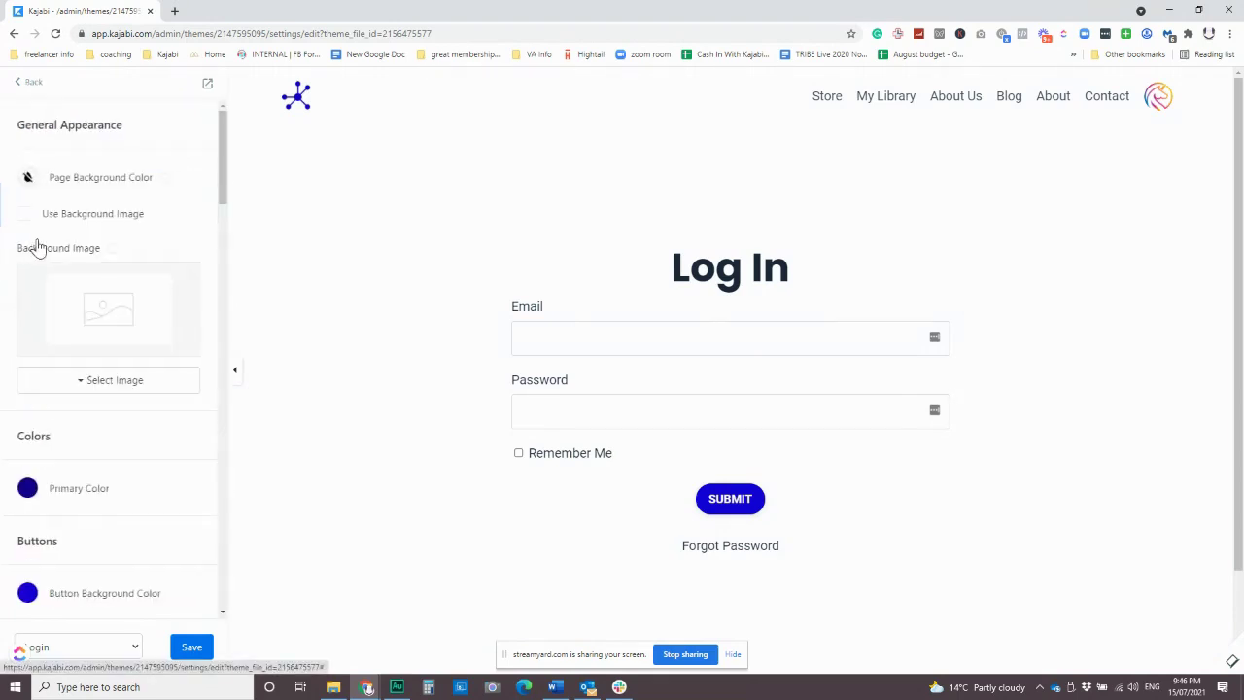
scroll(100, 422, "down", 3)
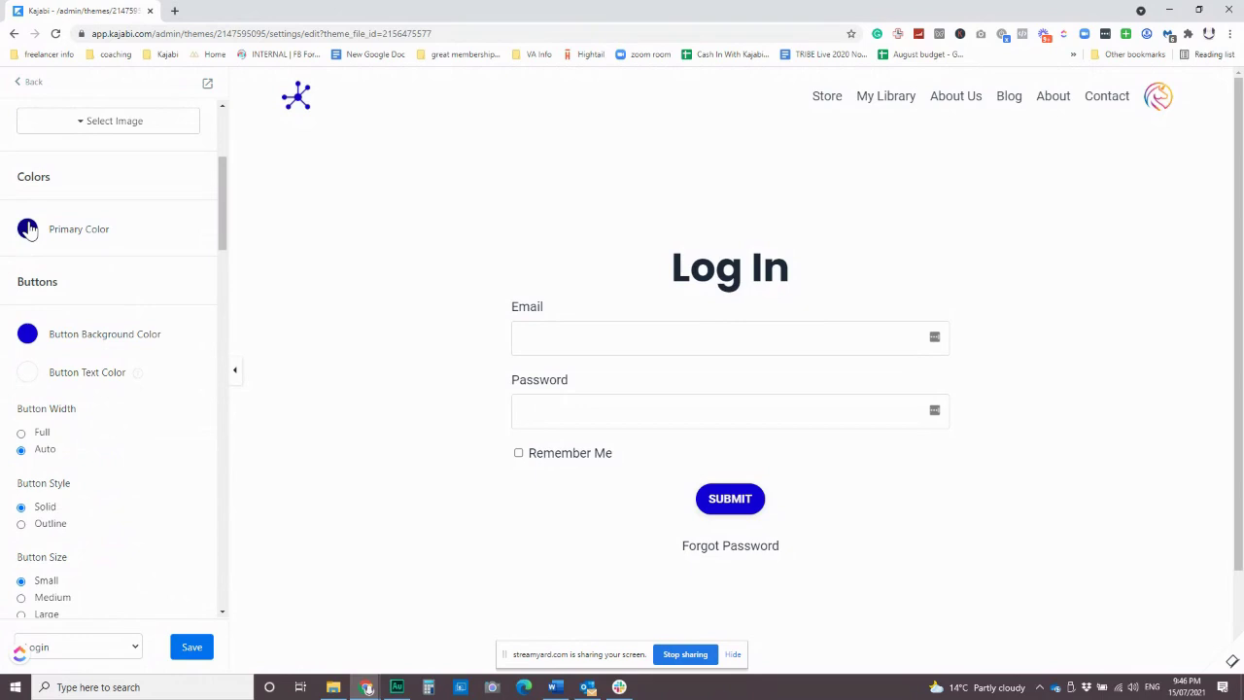
left_click(27, 334)
left_click(39, 366)
left_click(78, 320)
Save the salmon button colour and return to the theme Settings list.
scroll(166, 411, "down", 6)
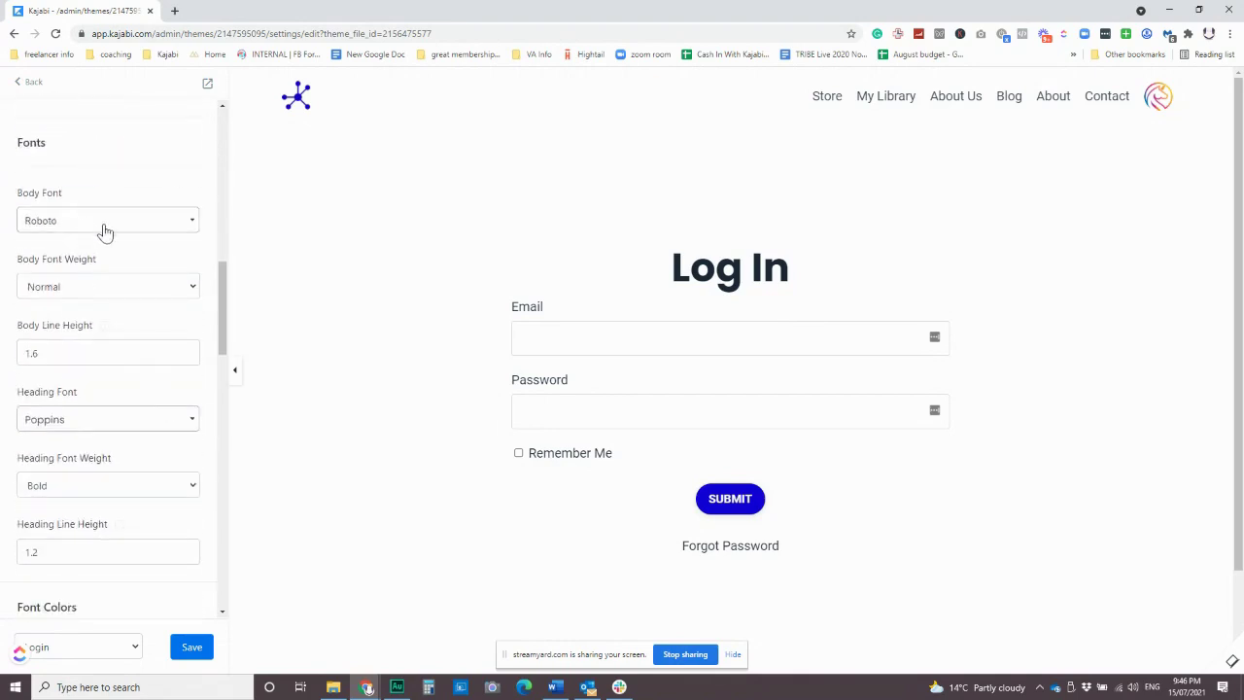
scroll(97, 425, "down", 1)
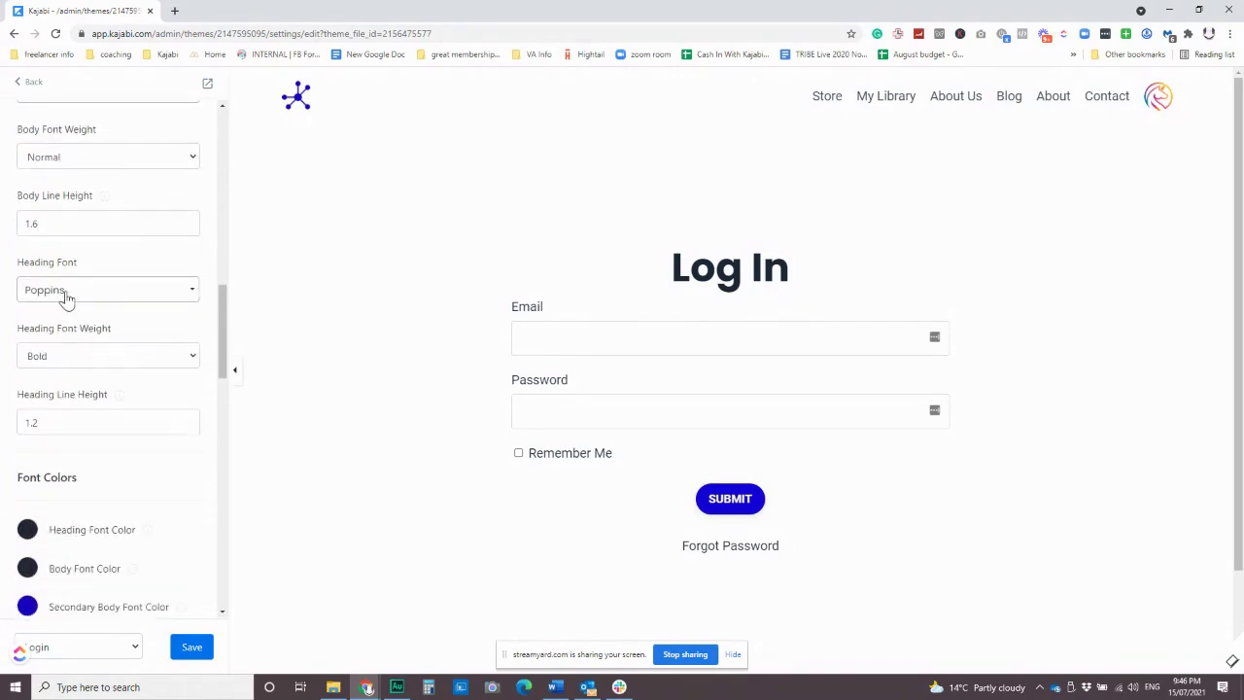
scroll(68, 301, "up", 1)
scroll(65, 411, "down", 2)
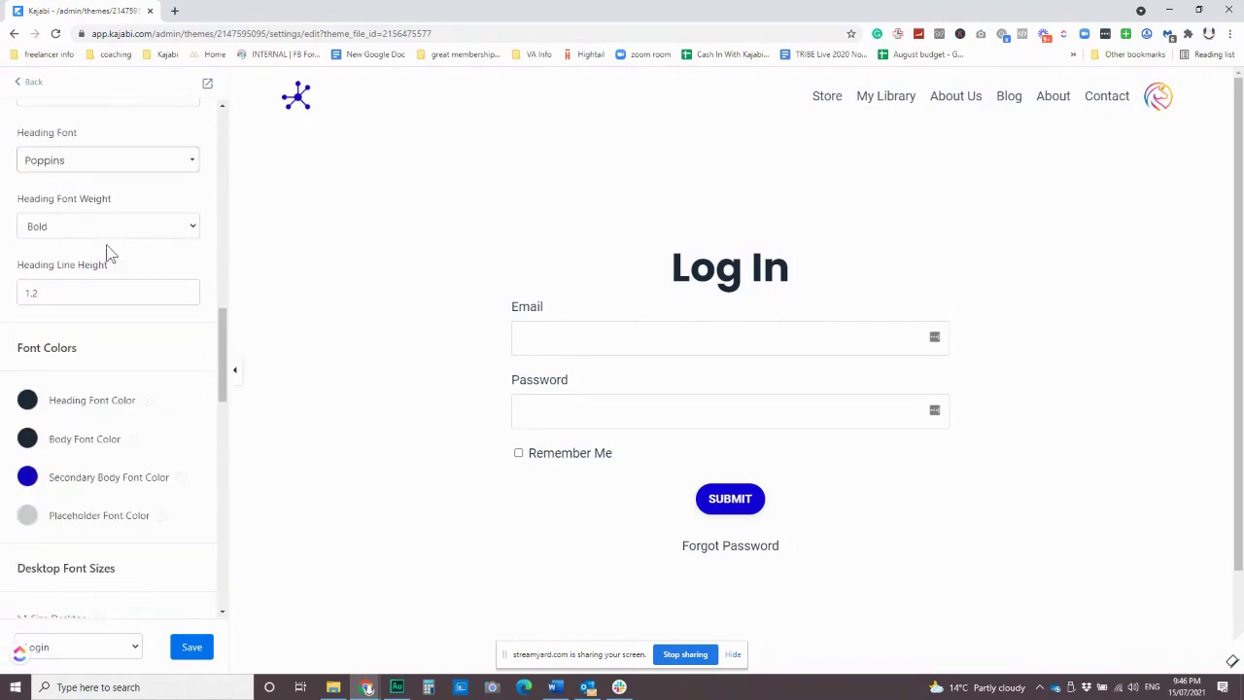
scroll(77, 292, "down", 1)
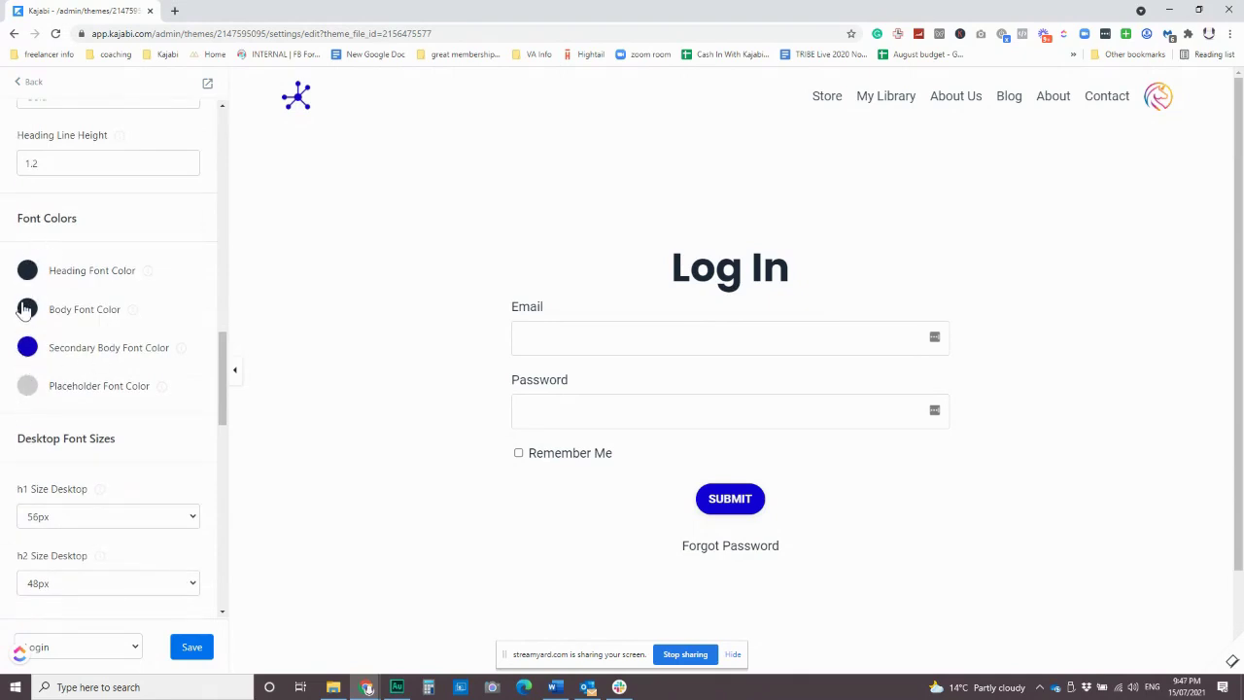
scroll(115, 327, "down", 1)
scroll(119, 305, "down", 4)
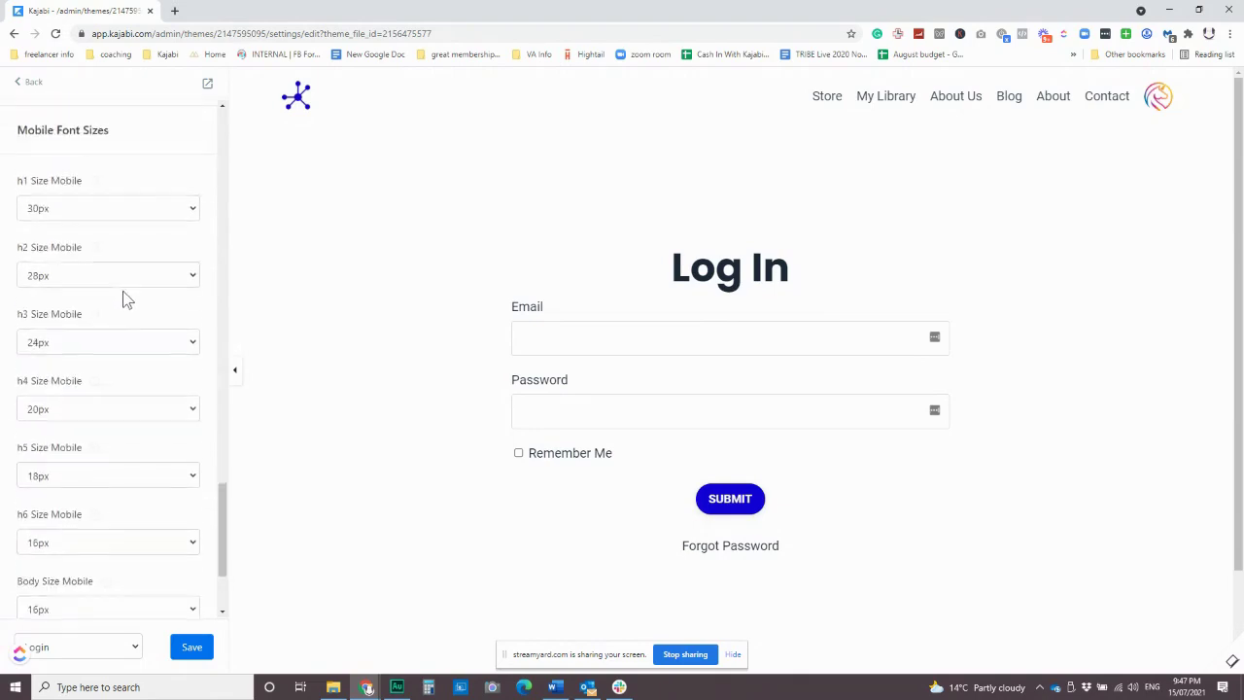
scroll(125, 311, "up", 15)
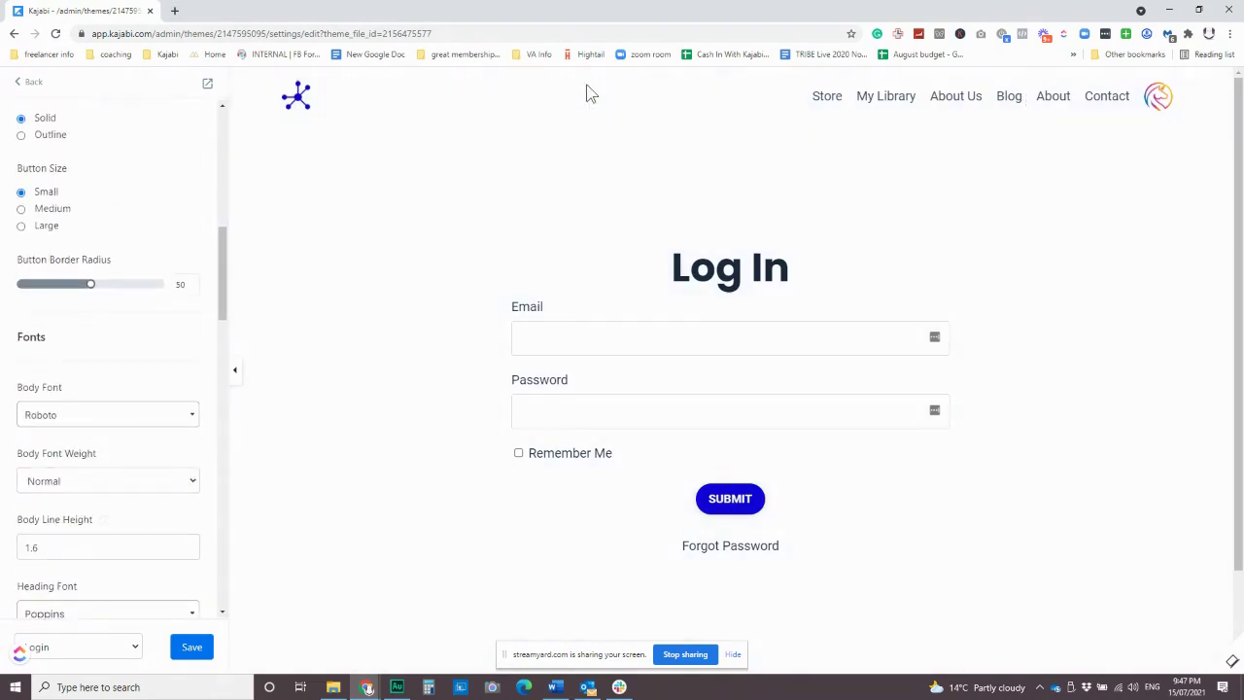
left_click(201, 645)
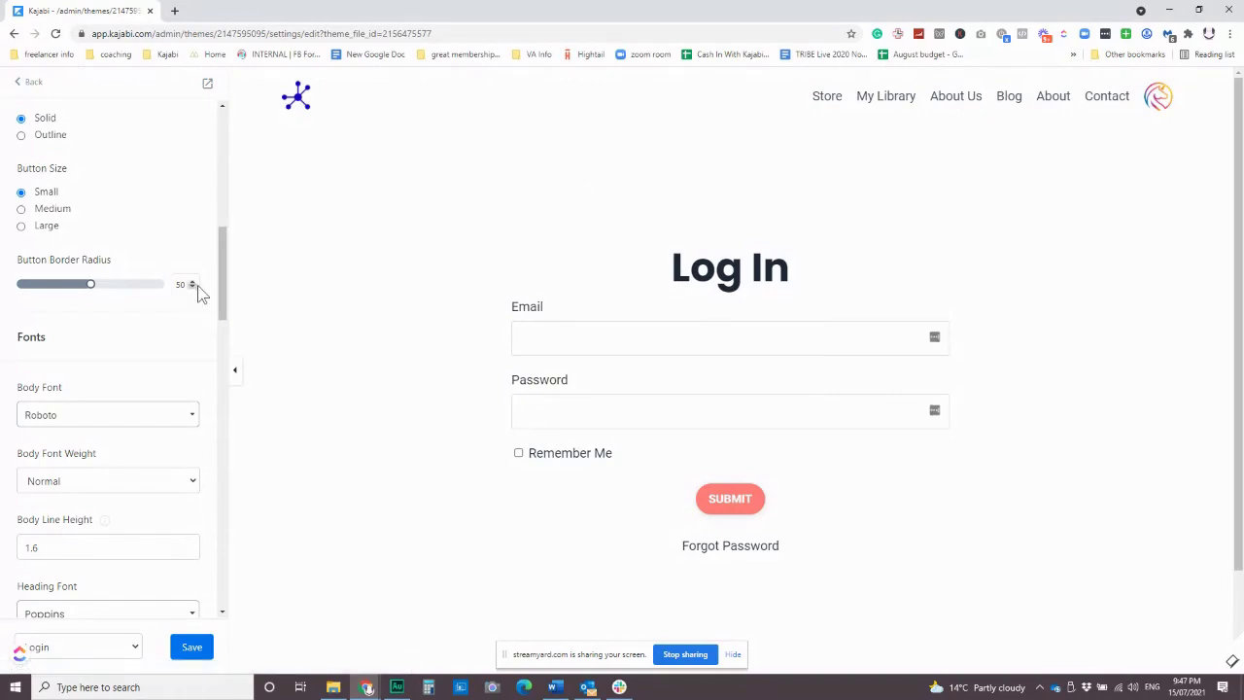
scroll(197, 285, "up", 5)
left_click(27, 82)
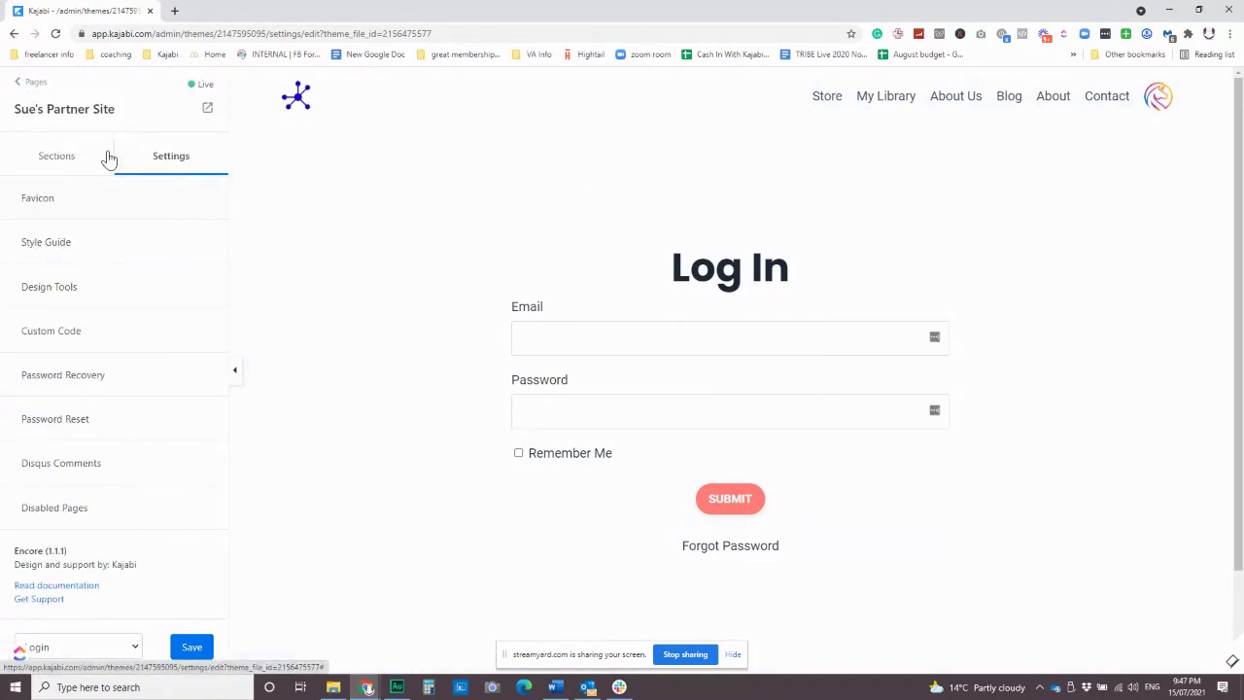
In the Login section settings, tick then untick Show Image, leaving no image.
left_click(64, 159)
left_click(67, 245)
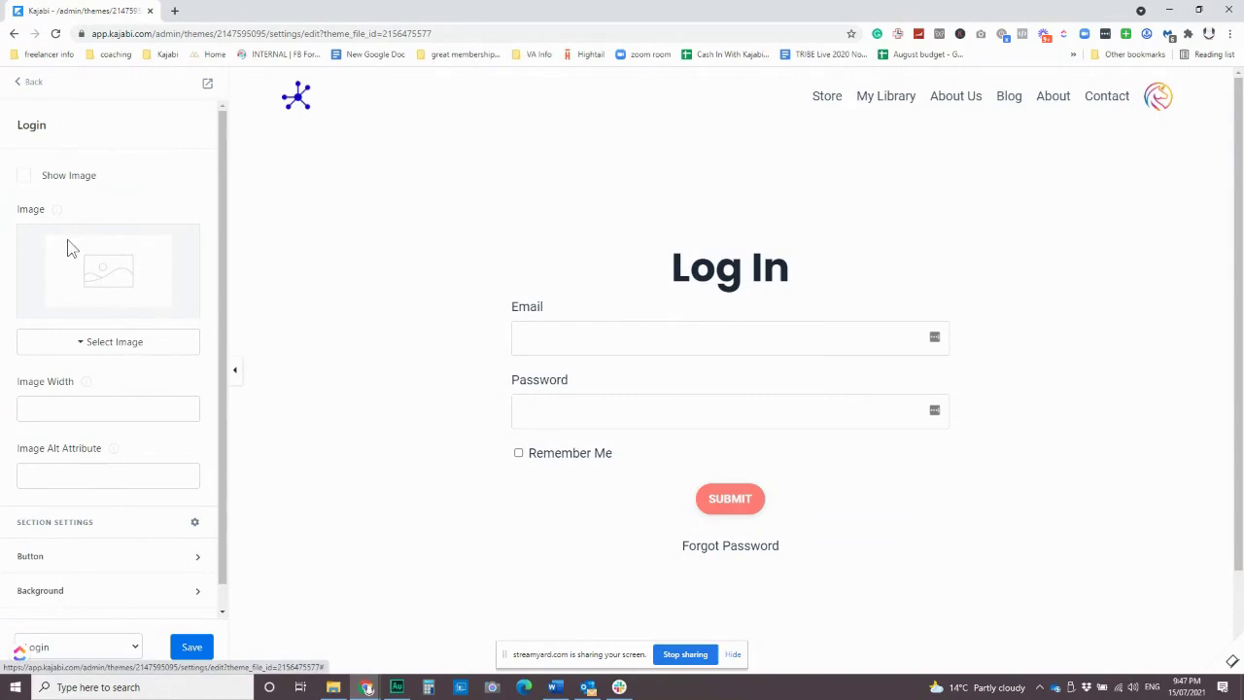
left_click(24, 177)
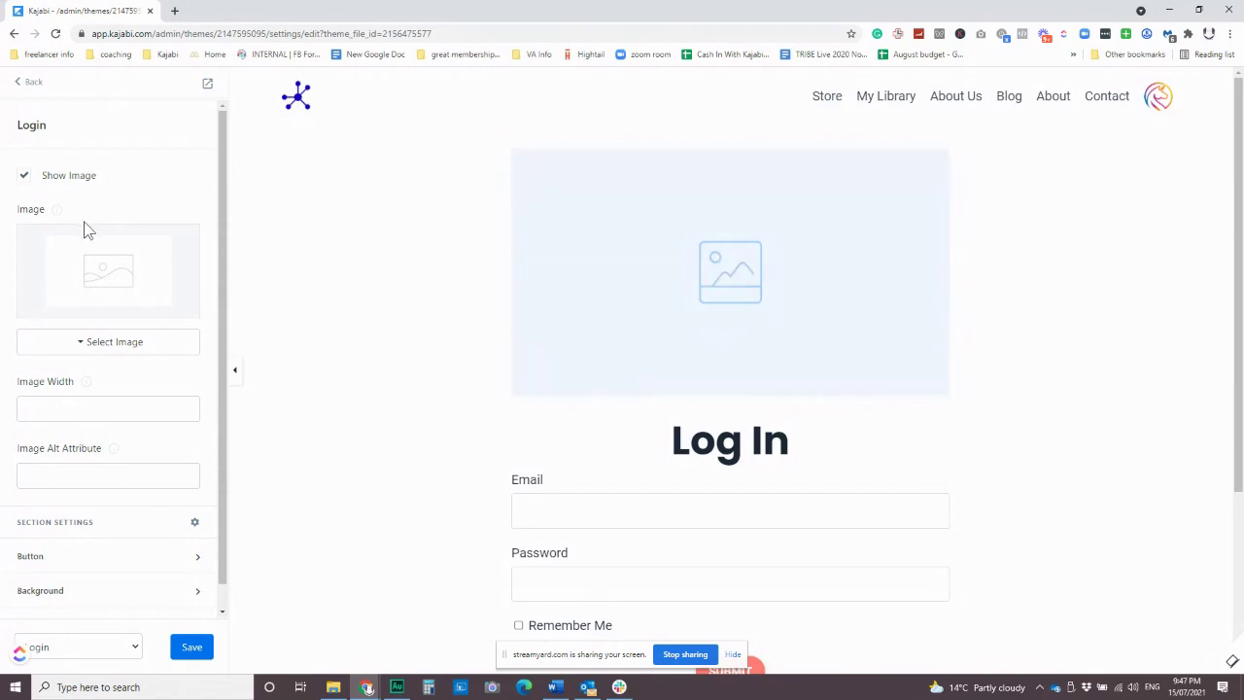
mouse_move(64, 220)
left_click(26, 177)
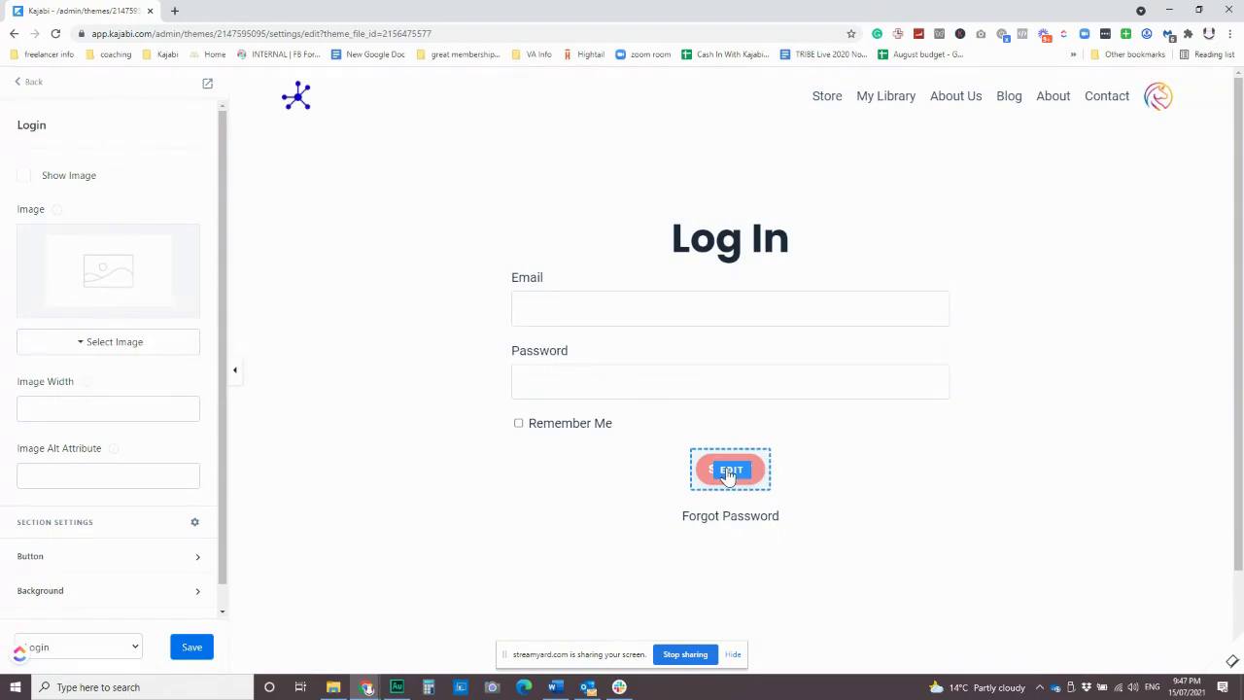
Inspect the Email and Remember Me label text settings of the login form.
scroll(175, 250, "down", 1)
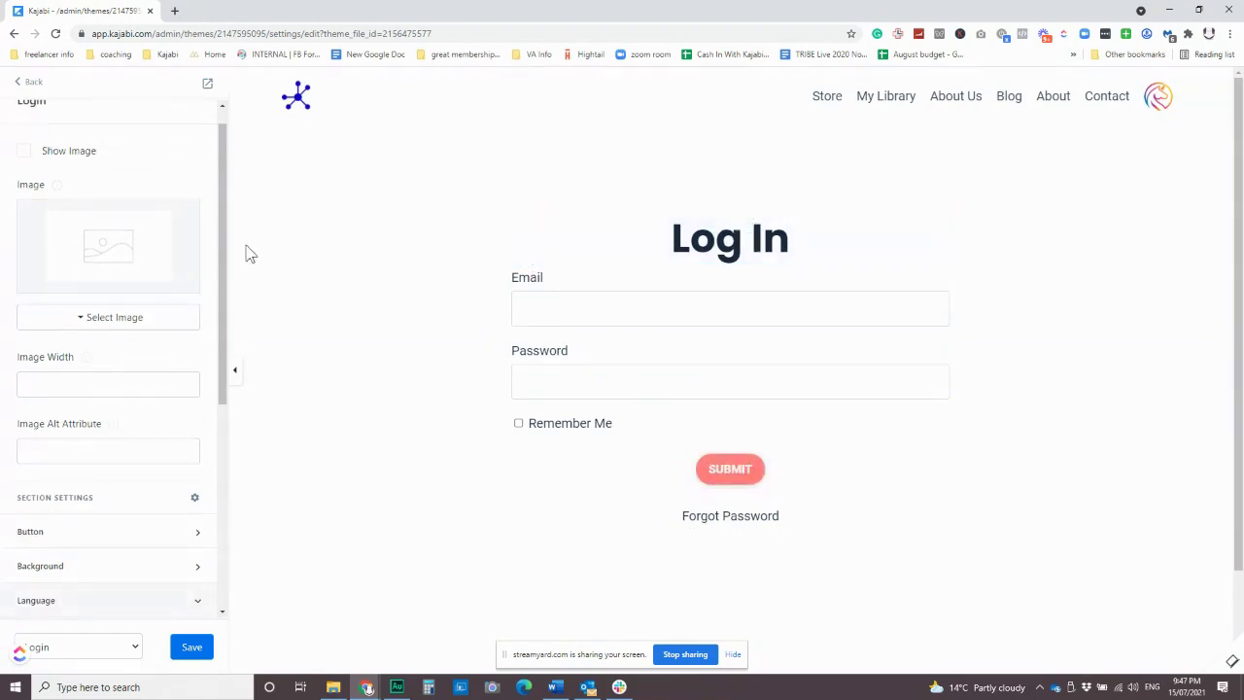
left_click(658, 286)
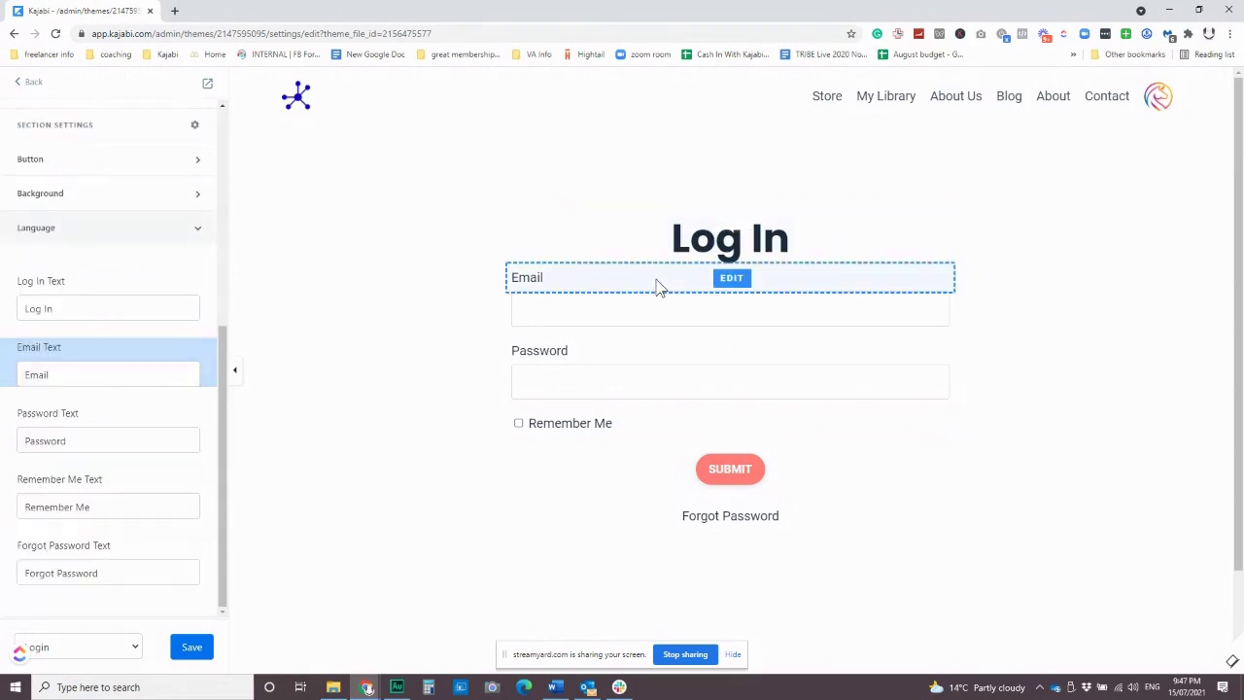
left_click(582, 425)
scroll(68, 515, "down", 1)
scroll(67, 437, "down", 1)
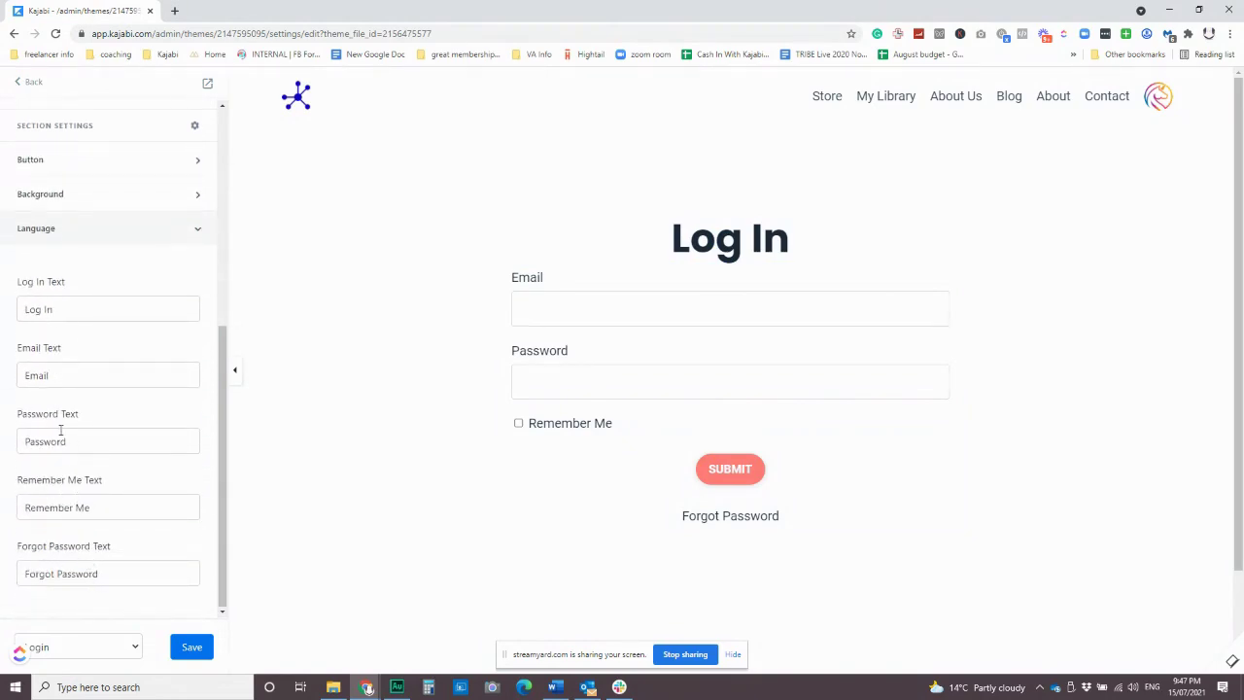
scroll(64, 442, "up", 4)
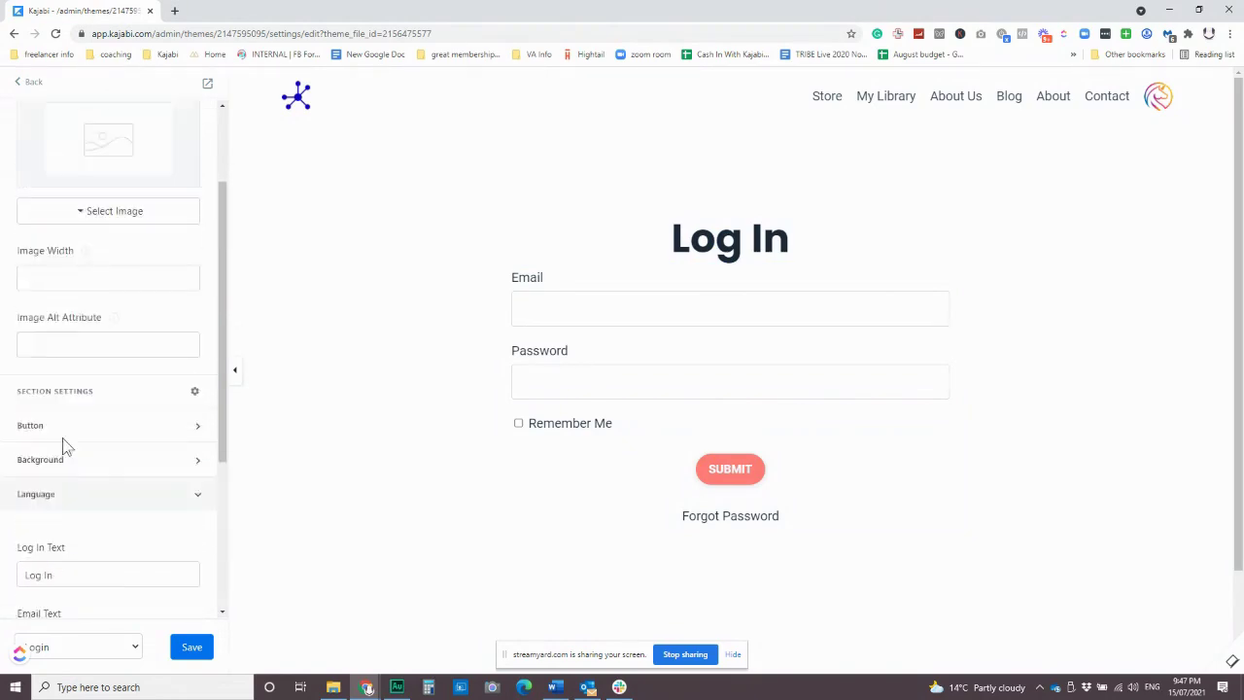
left_click(496, 88)
Set the header Logo Type to Text and replace 'Encore' with the owner's first name.
scroll(136, 304, "down", 1)
scroll(136, 304, "down", 1)
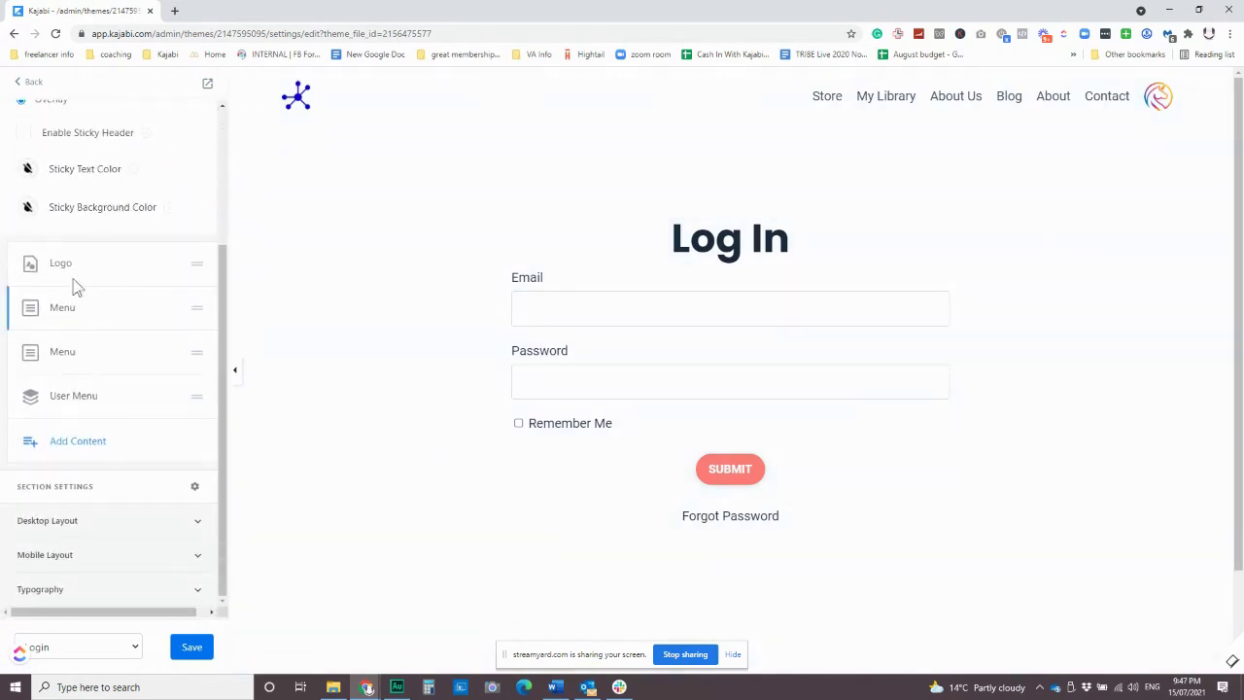
left_click(62, 272)
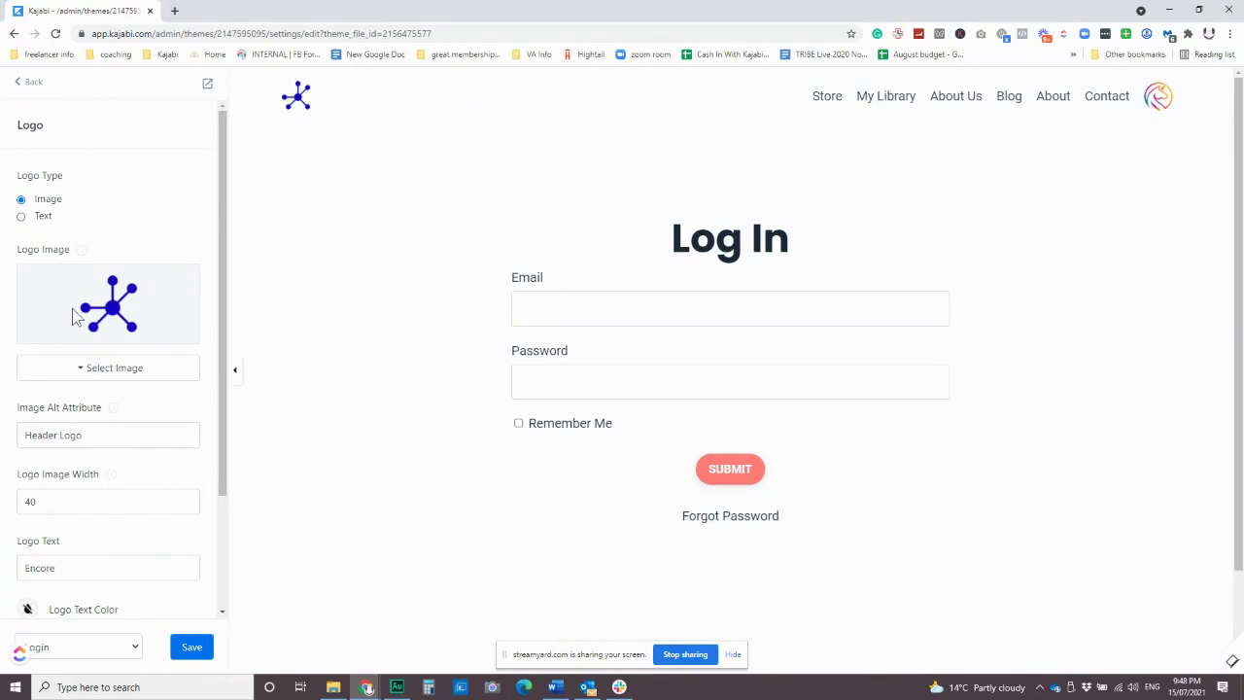
left_click(21, 217)
scroll(102, 494, "down", 2)
left_click_drag(84, 417, 8, 417)
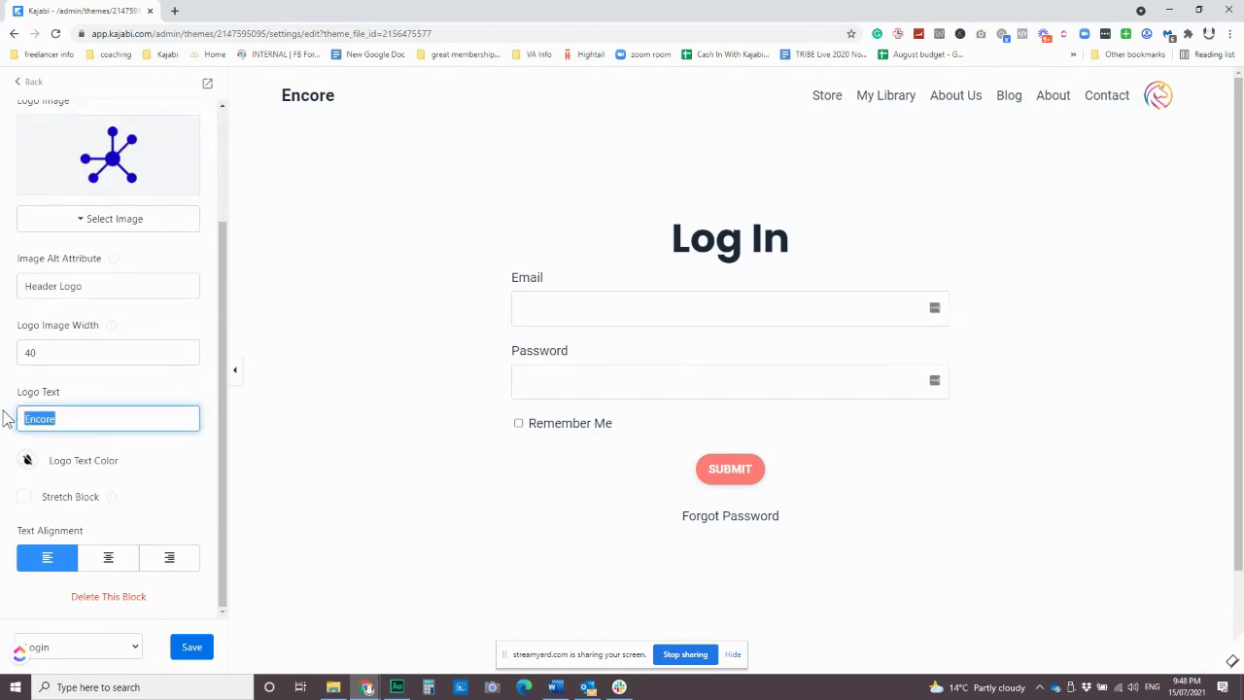
type("SUE")
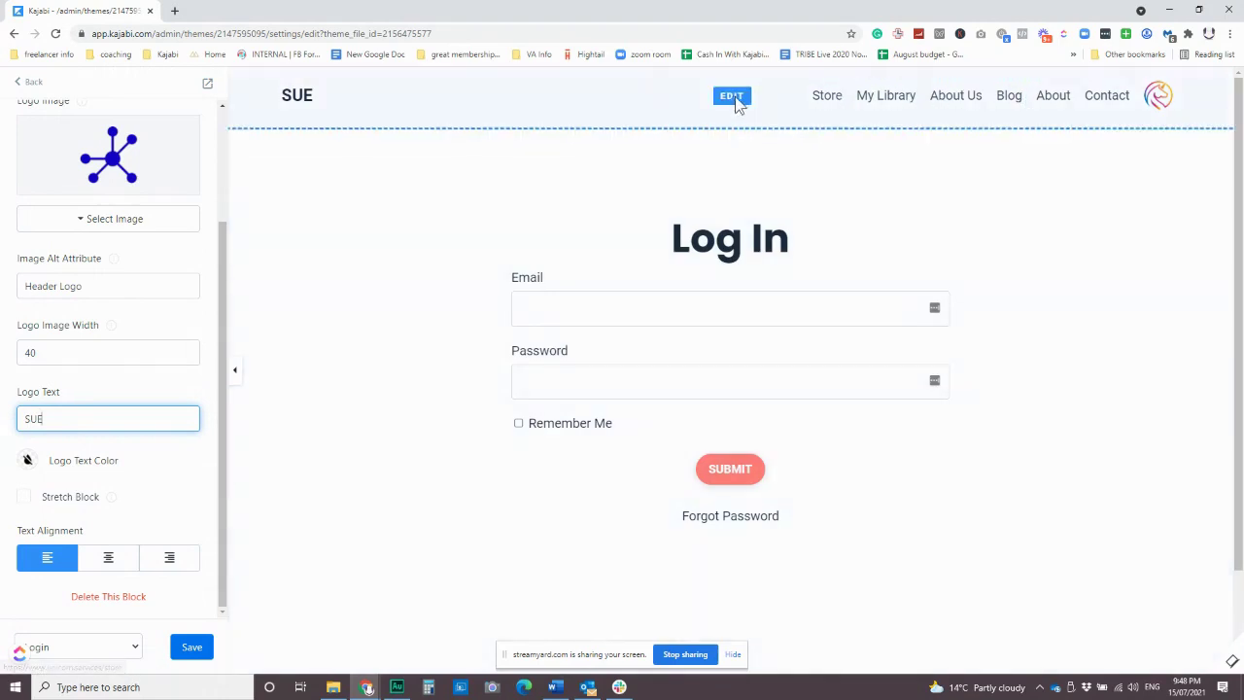
left_click(737, 101)
scroll(153, 341, "down", 2)
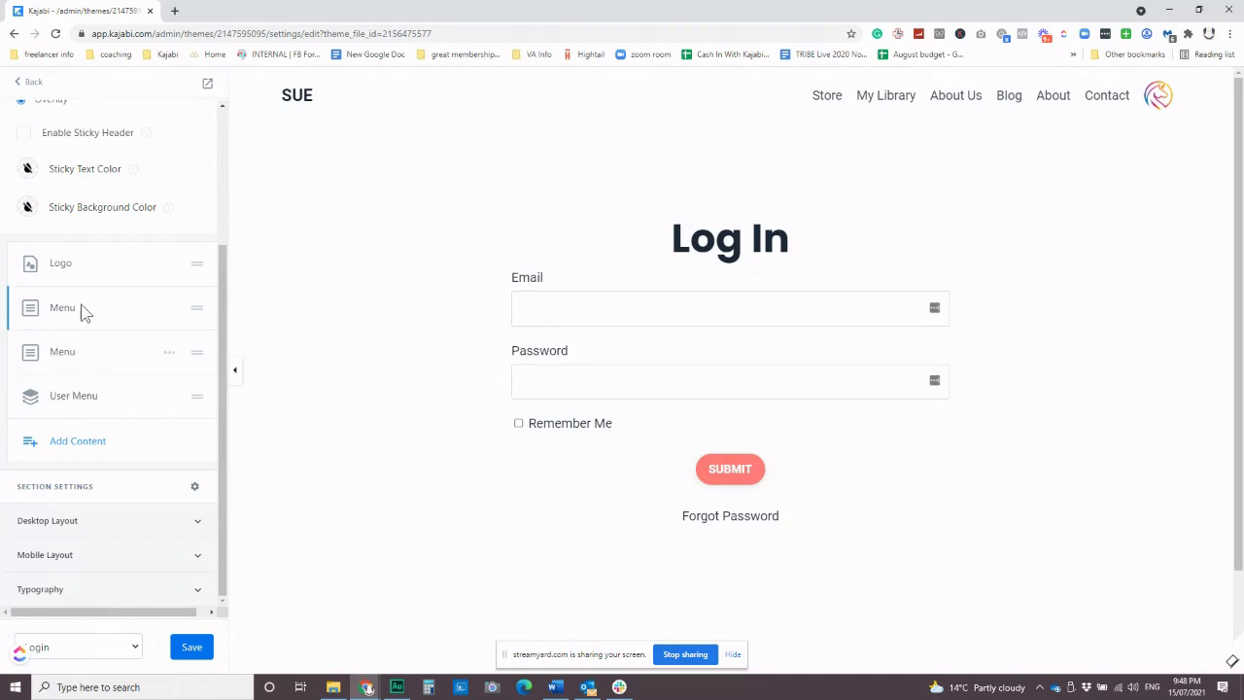
Hide both Menu blocks in the header.
left_click(168, 311)
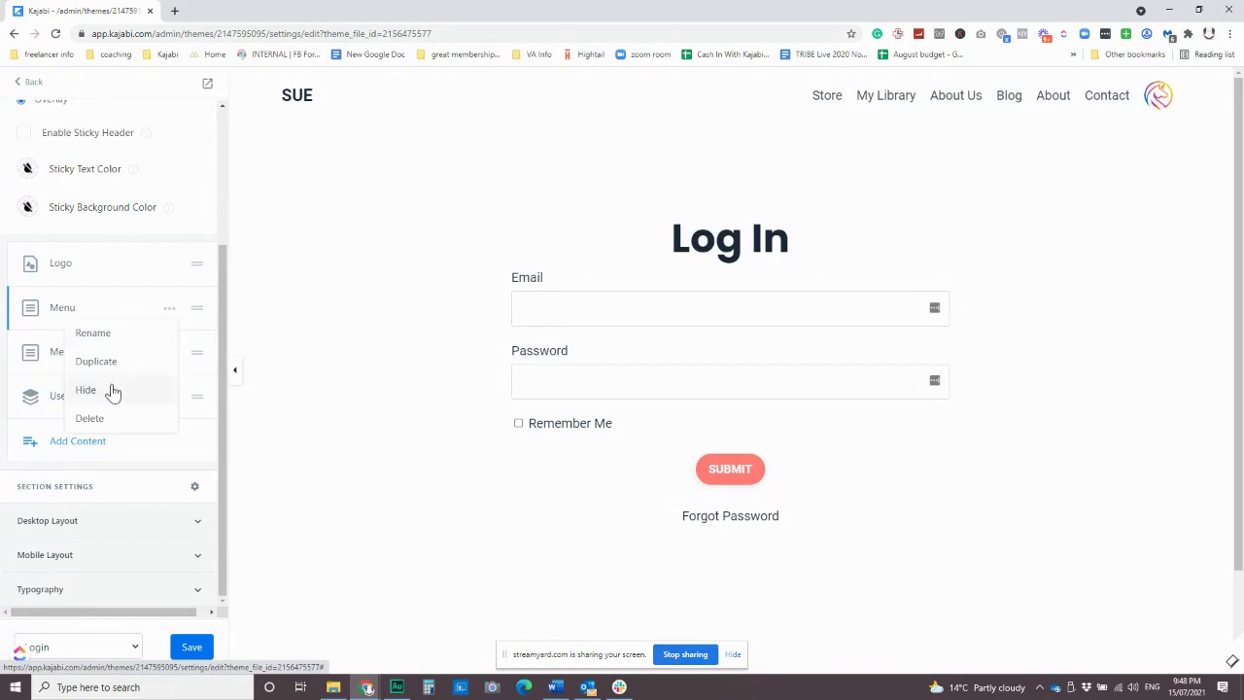
left_click(112, 391)
left_click(169, 356)
left_click(86, 434)
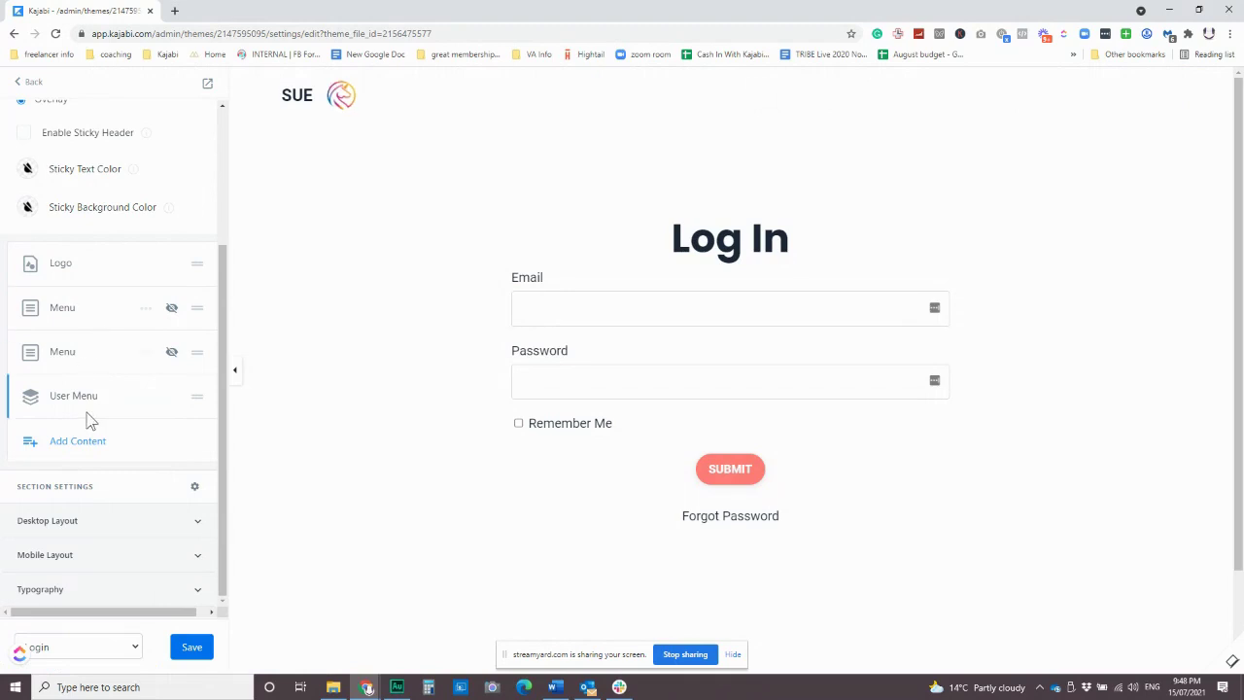
Set User Menu Dropdown Alignment and Text Alignment to Right, then save.
left_click(47, 399)
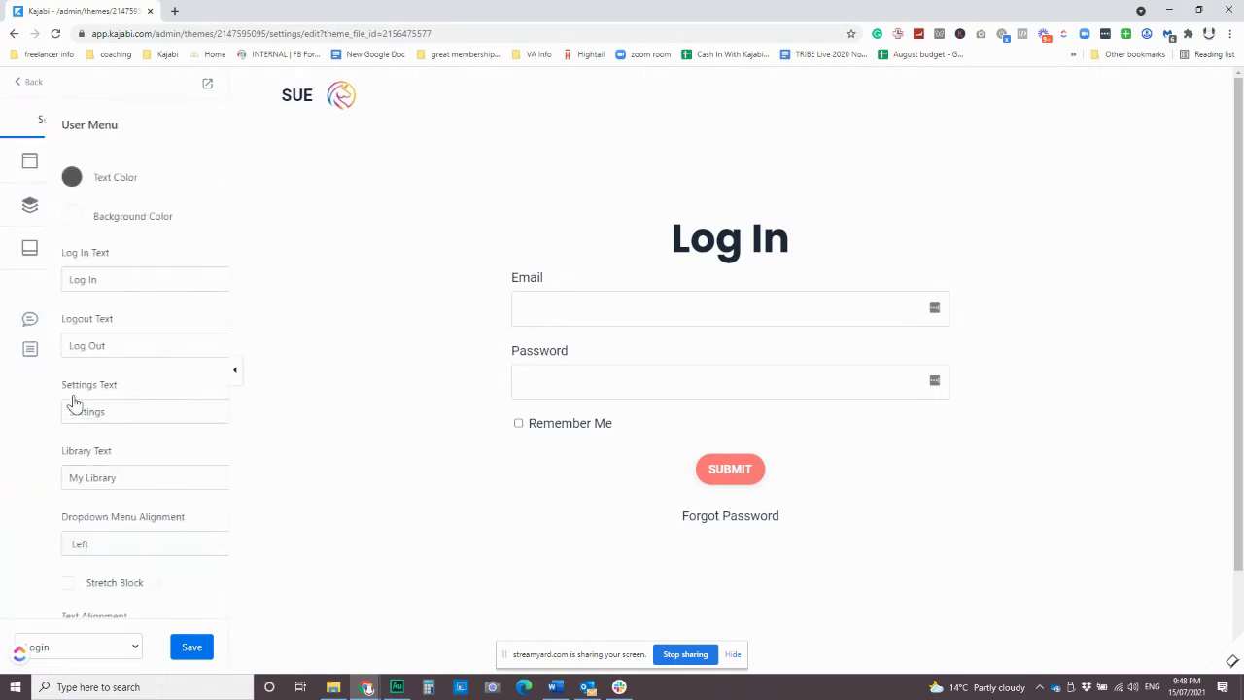
scroll(188, 453, "down", 1)
left_click(172, 460)
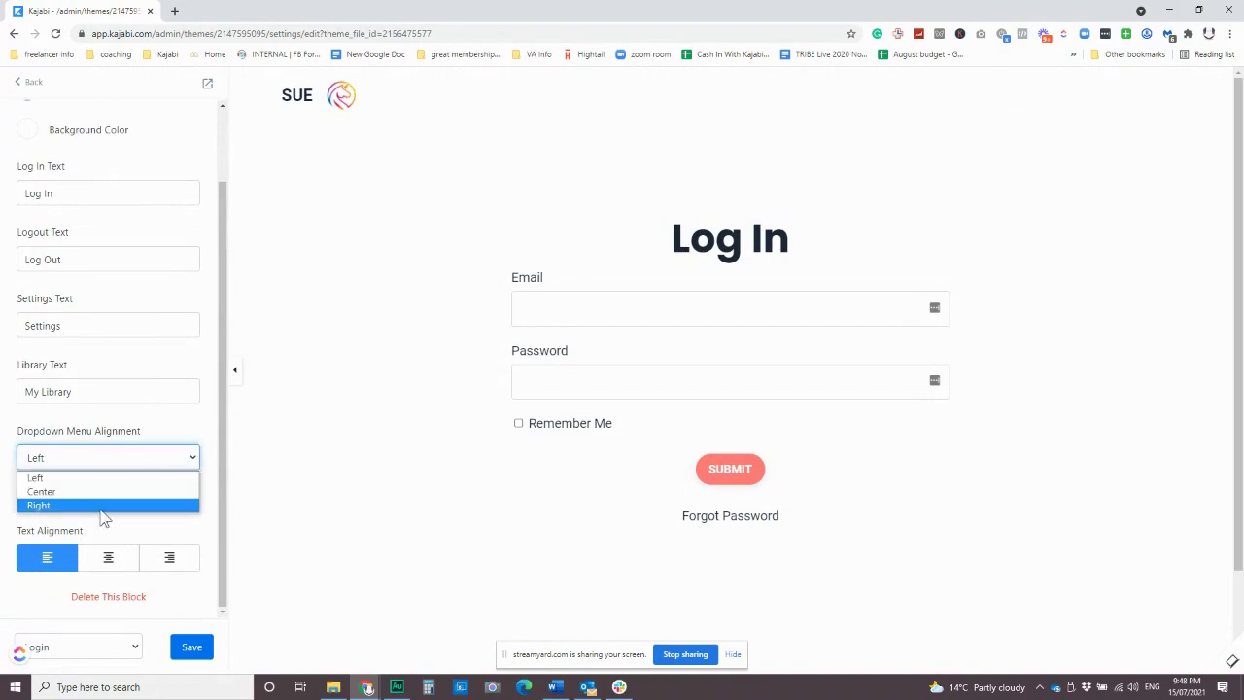
left_click(103, 503)
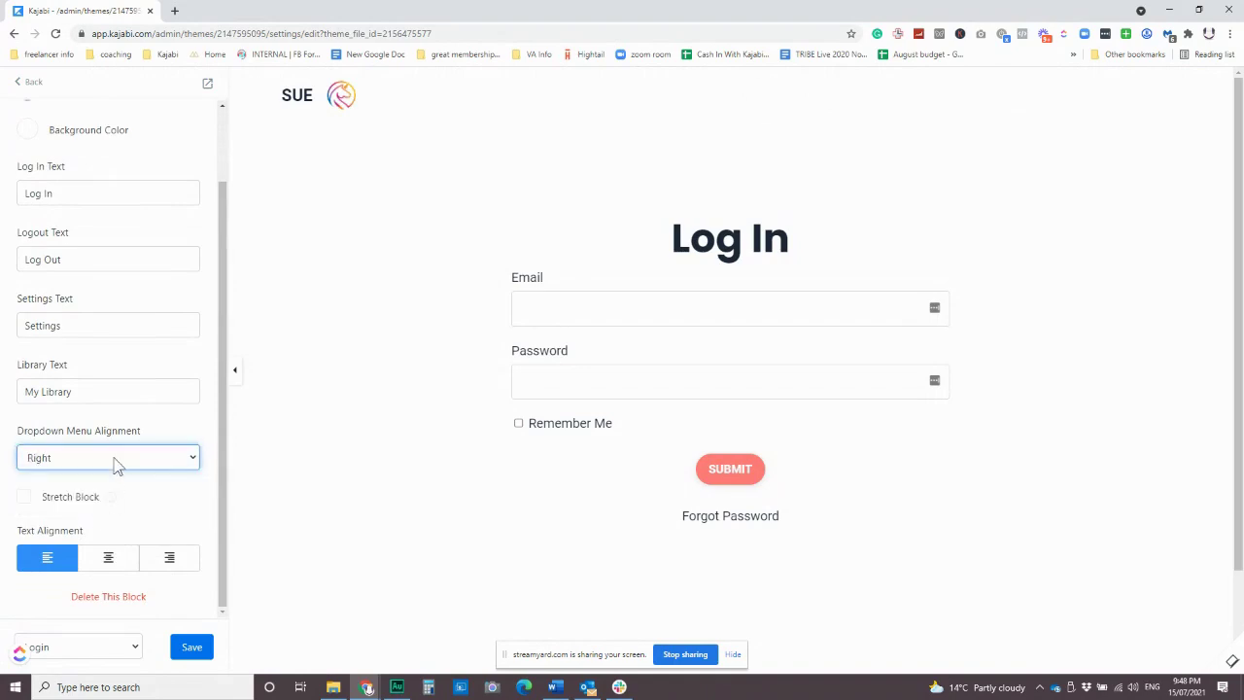
left_click(23, 498)
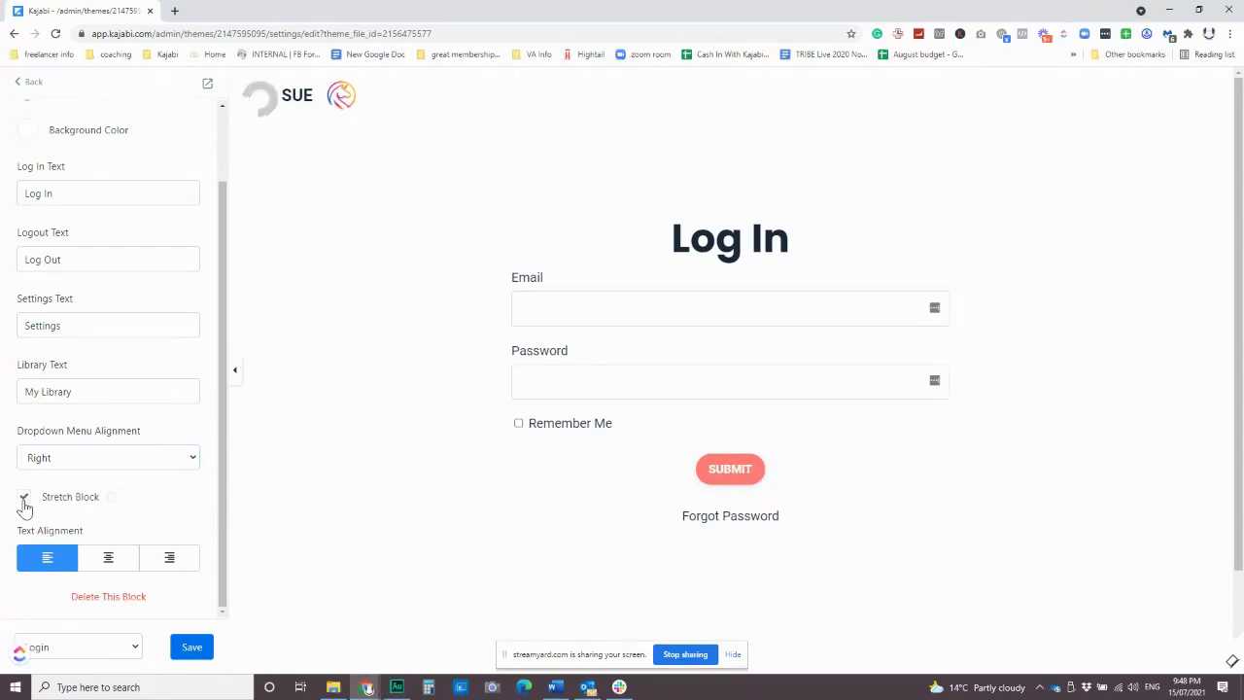
left_click(23, 498)
left_click(171, 559)
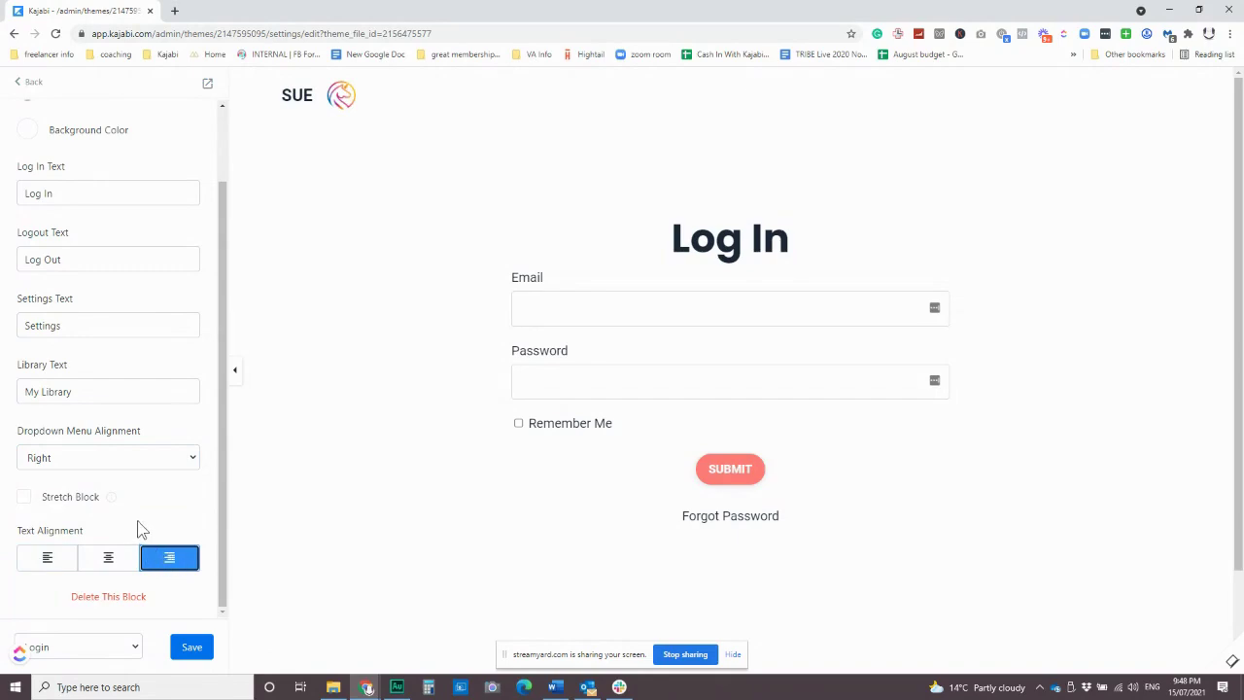
scroll(123, 502, "up", 1)
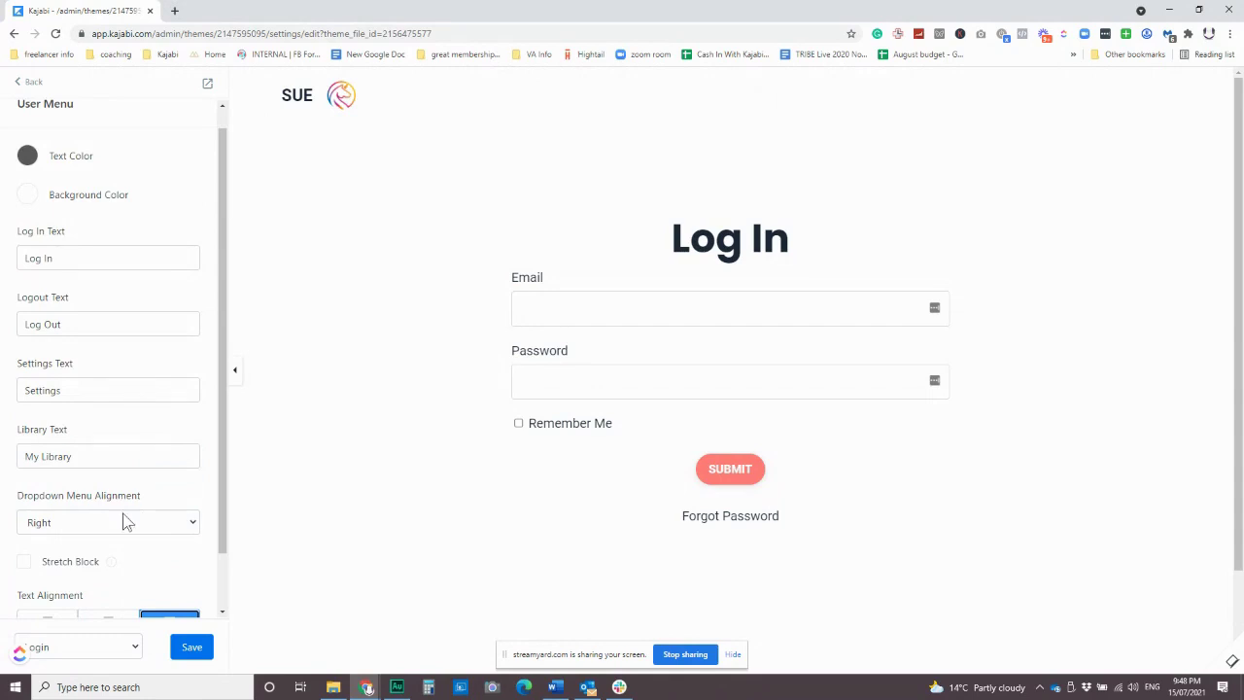
scroll(123, 522, "up", 1)
left_click(190, 648)
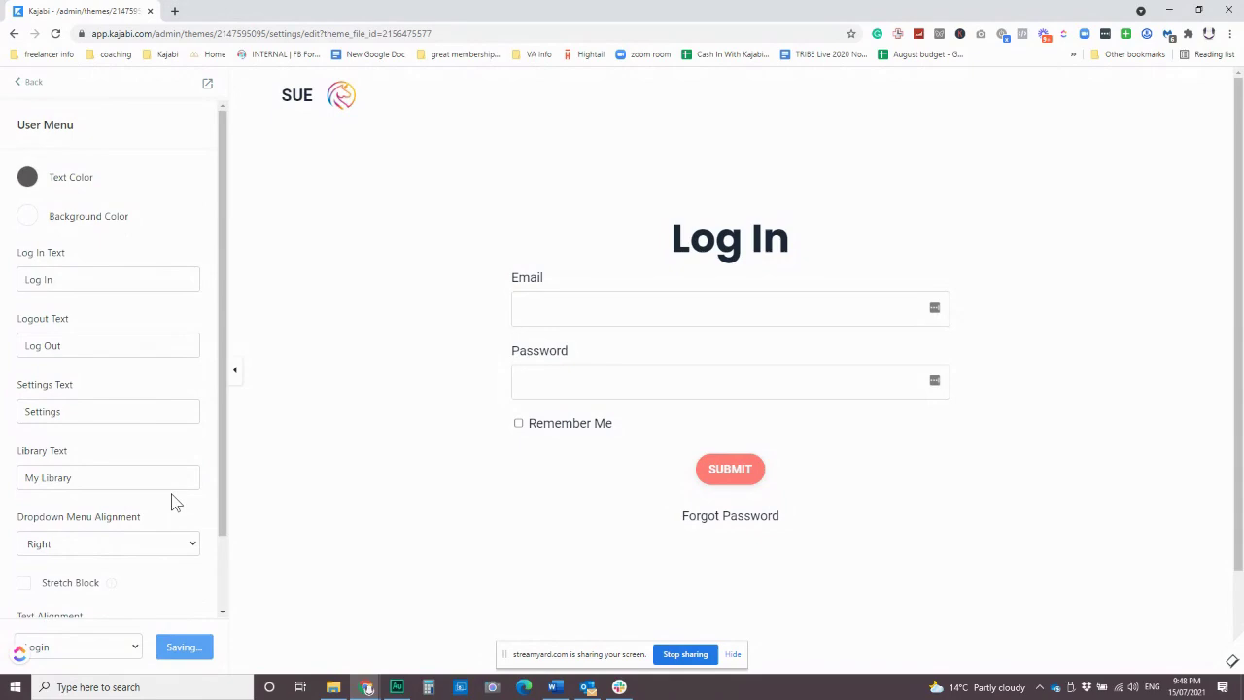
Hide the User Menu block, leaving it last in the header's block list.
scroll(165, 401, "down", 2)
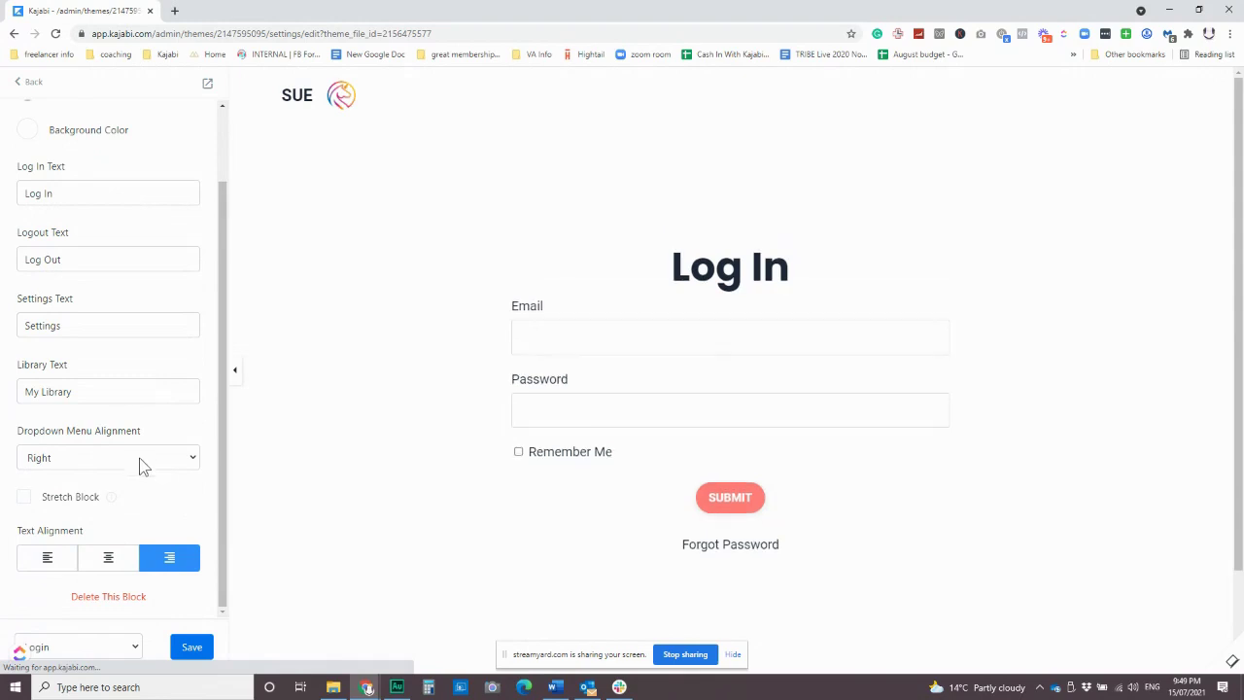
left_click(26, 83)
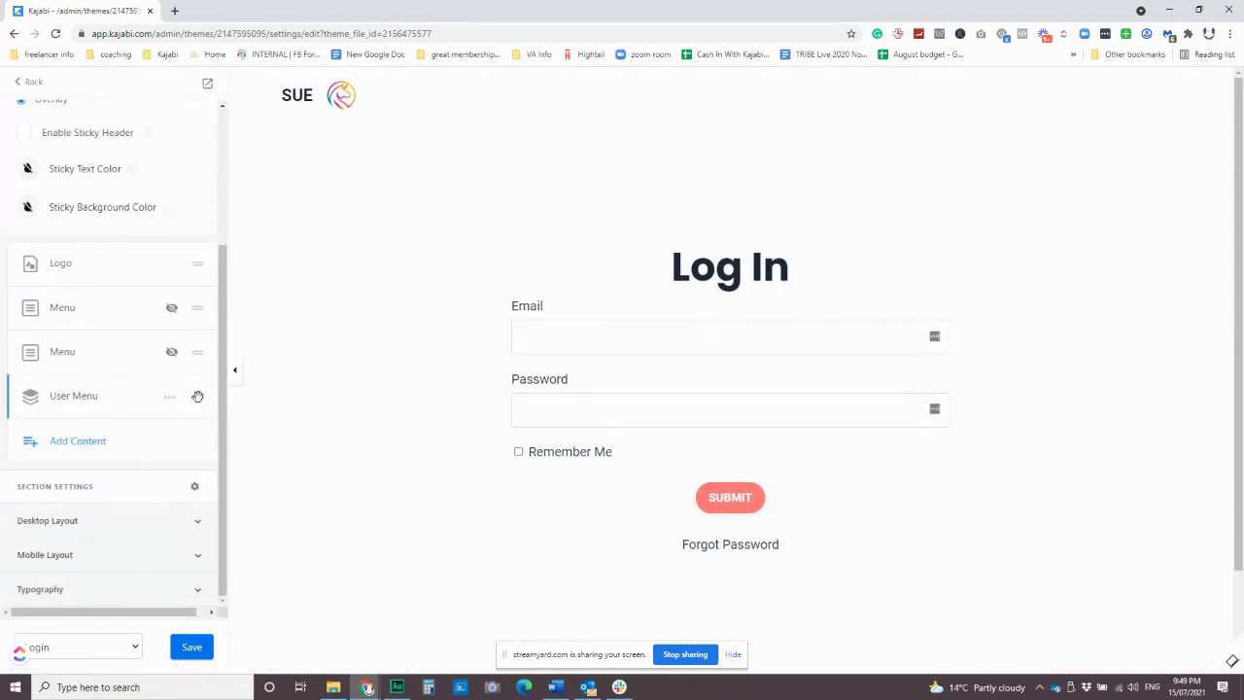
left_click_drag(198, 396, 190, 433)
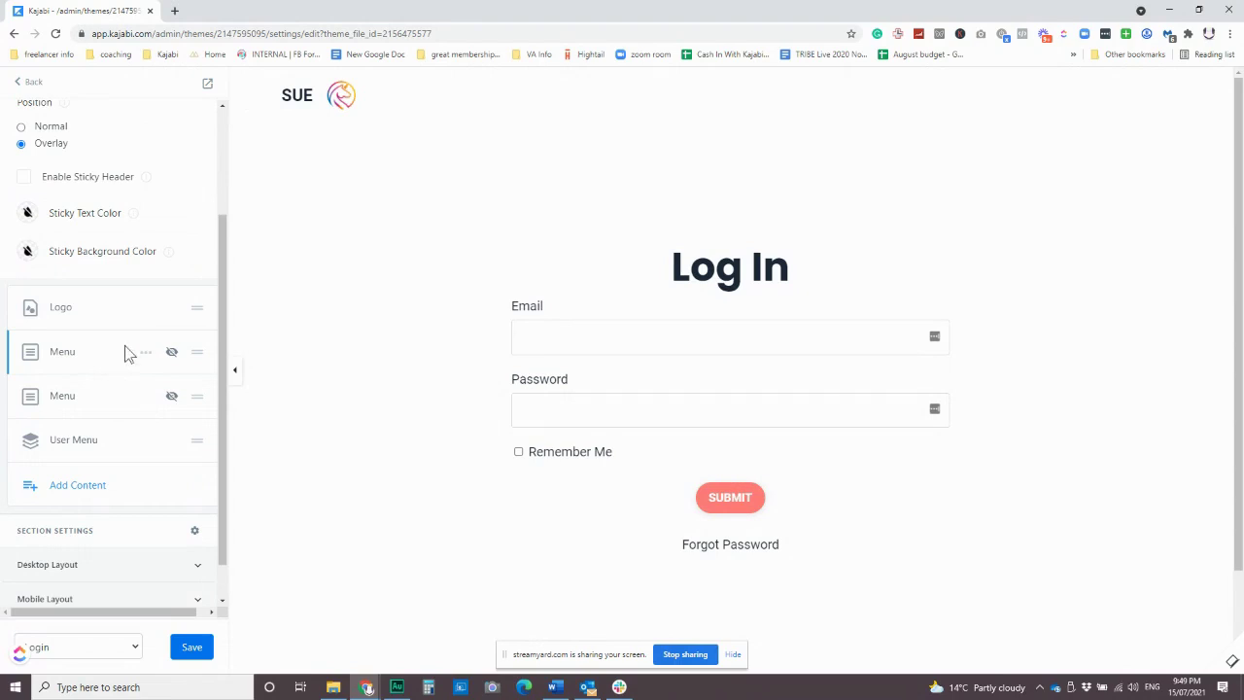
scroll(152, 284, "down", 1)
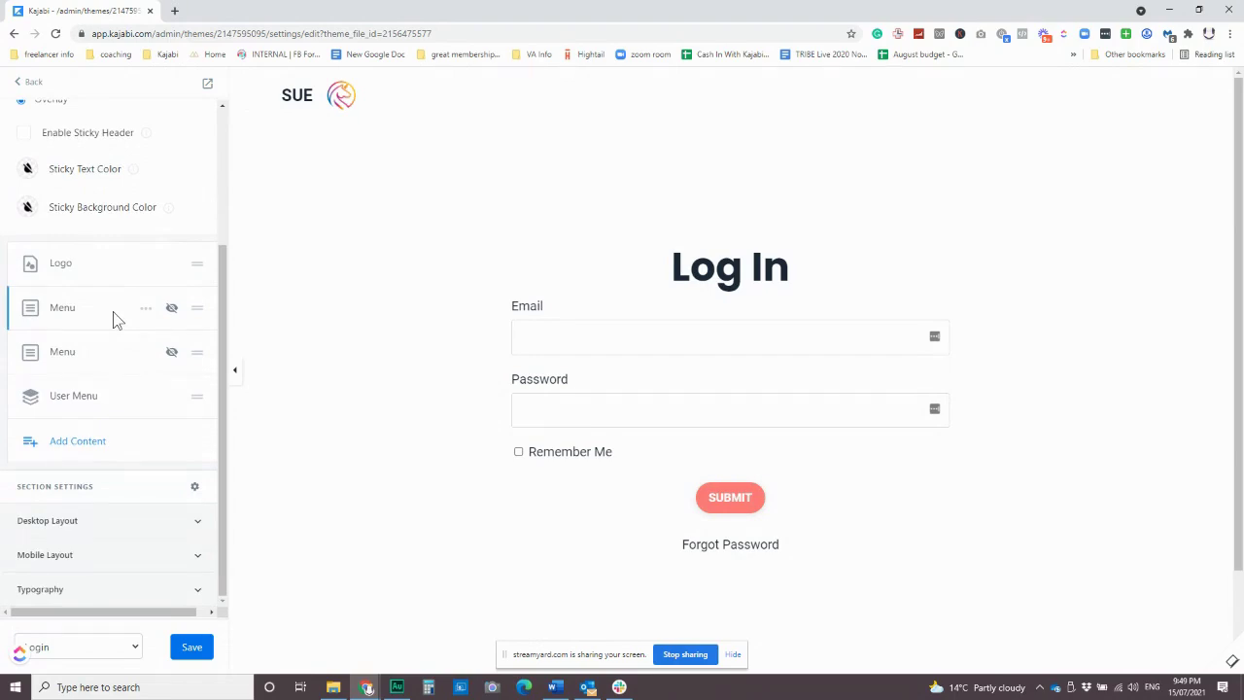
left_click(169, 395)
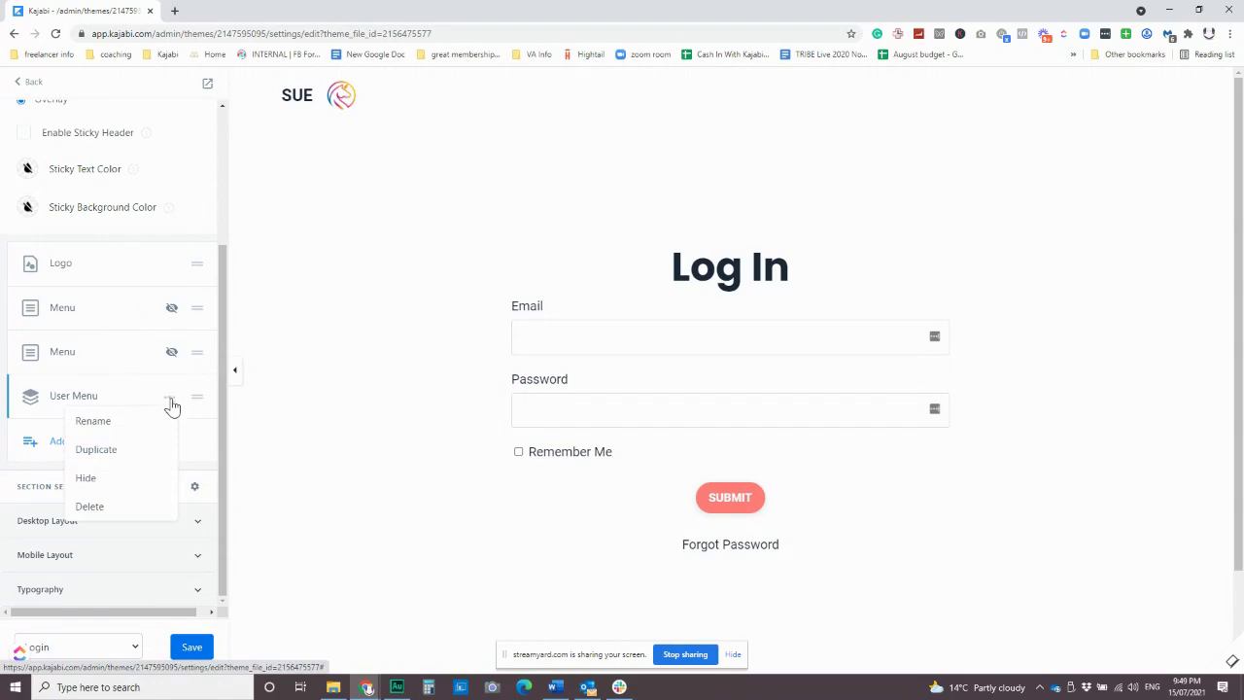
left_click(115, 480)
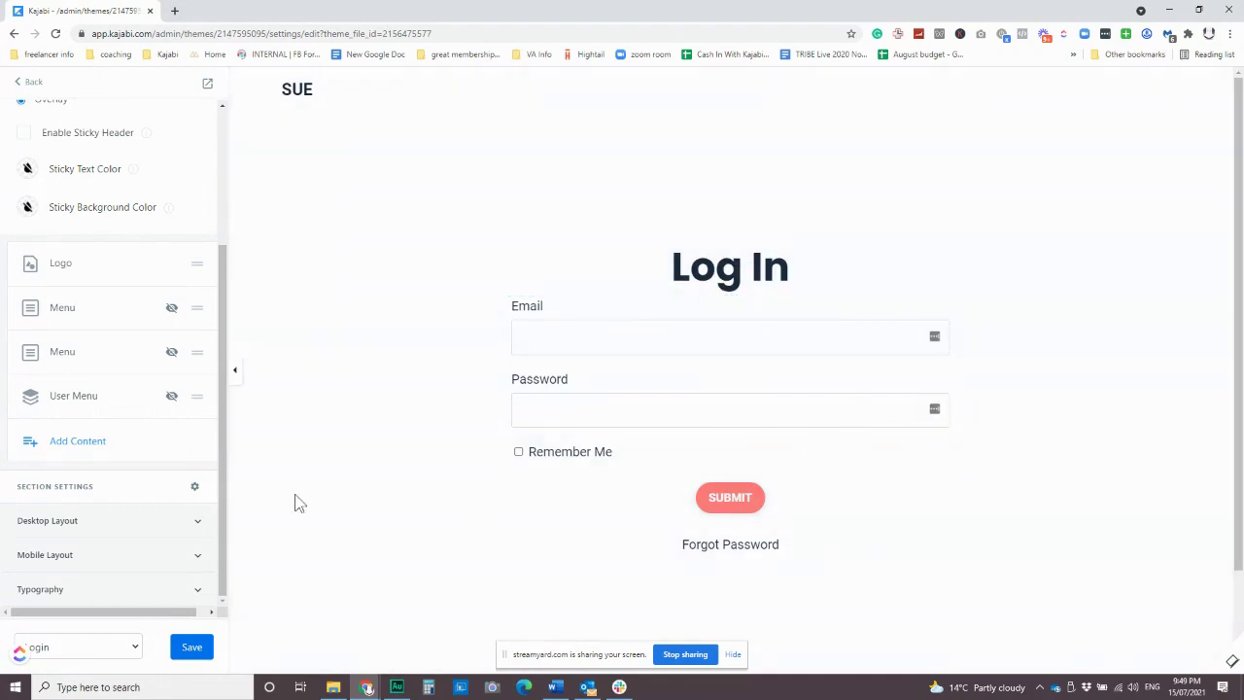
scroll(67, 155, "down", 4)
Set the Login section's Background Color to the blue swatch, save, and return to sections.
scroll(175, 350, "up", 4)
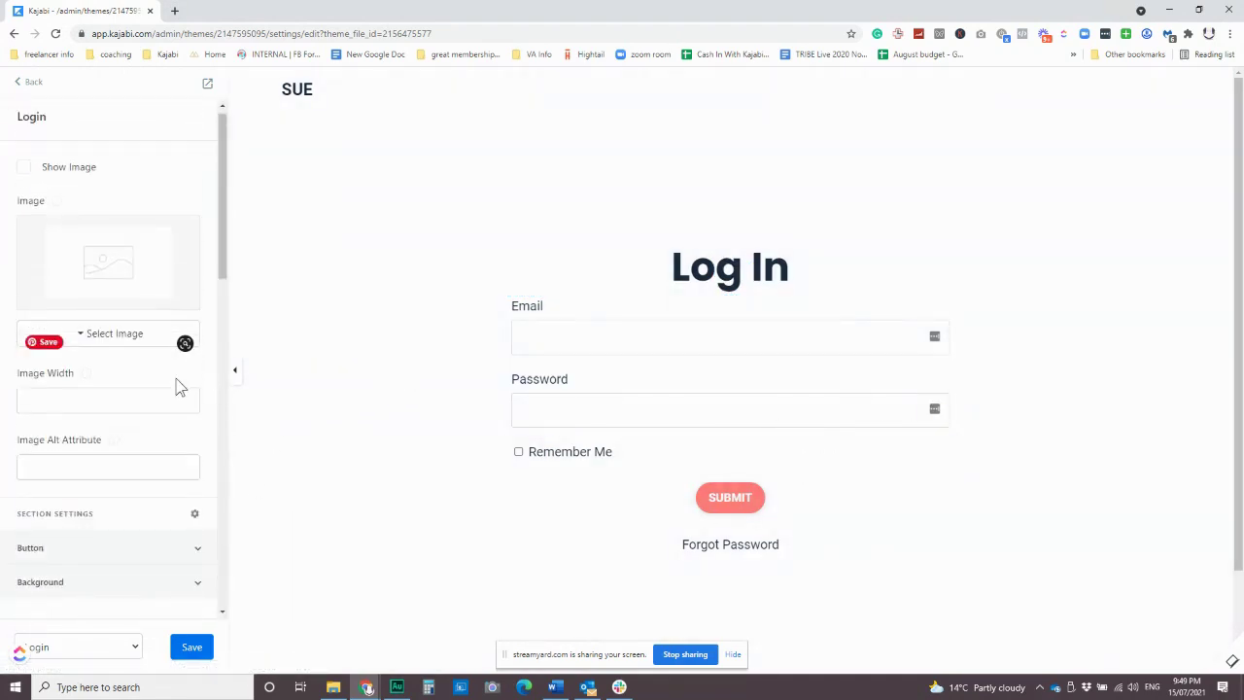
scroll(162, 401, "down", 2)
scroll(159, 394, "down", 1)
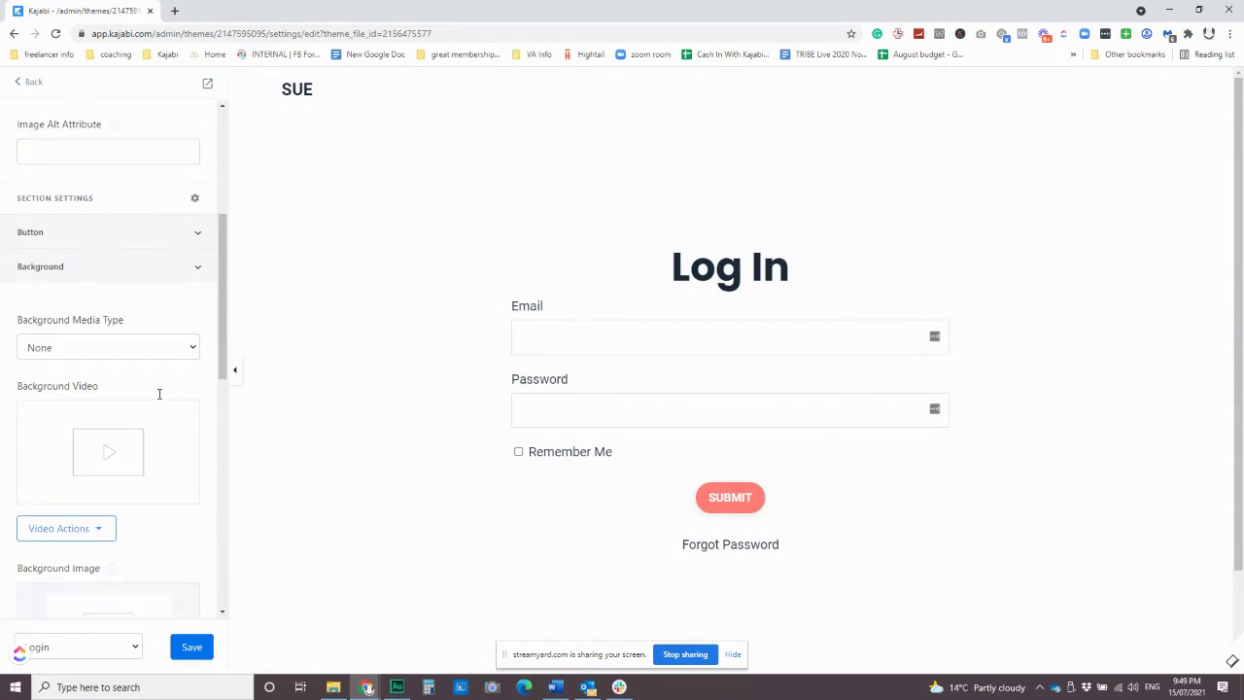
scroll(151, 349, "down", 5)
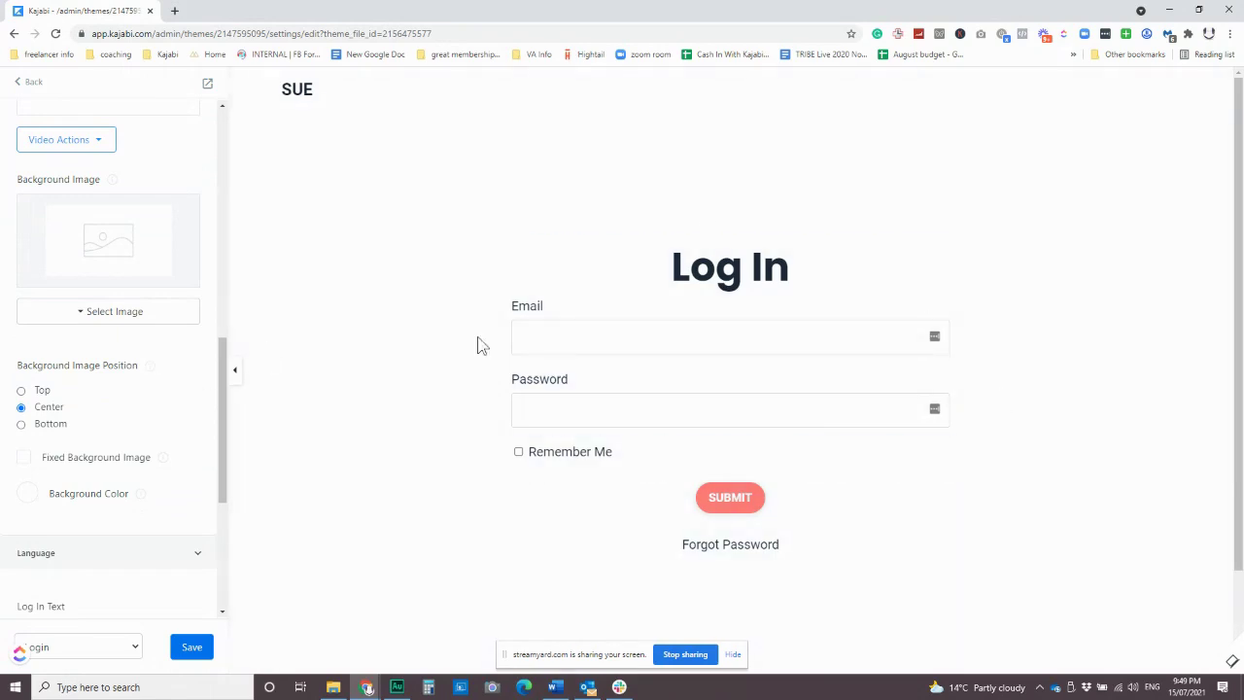
scroll(172, 397, "up", 3)
scroll(176, 397, "down", 5)
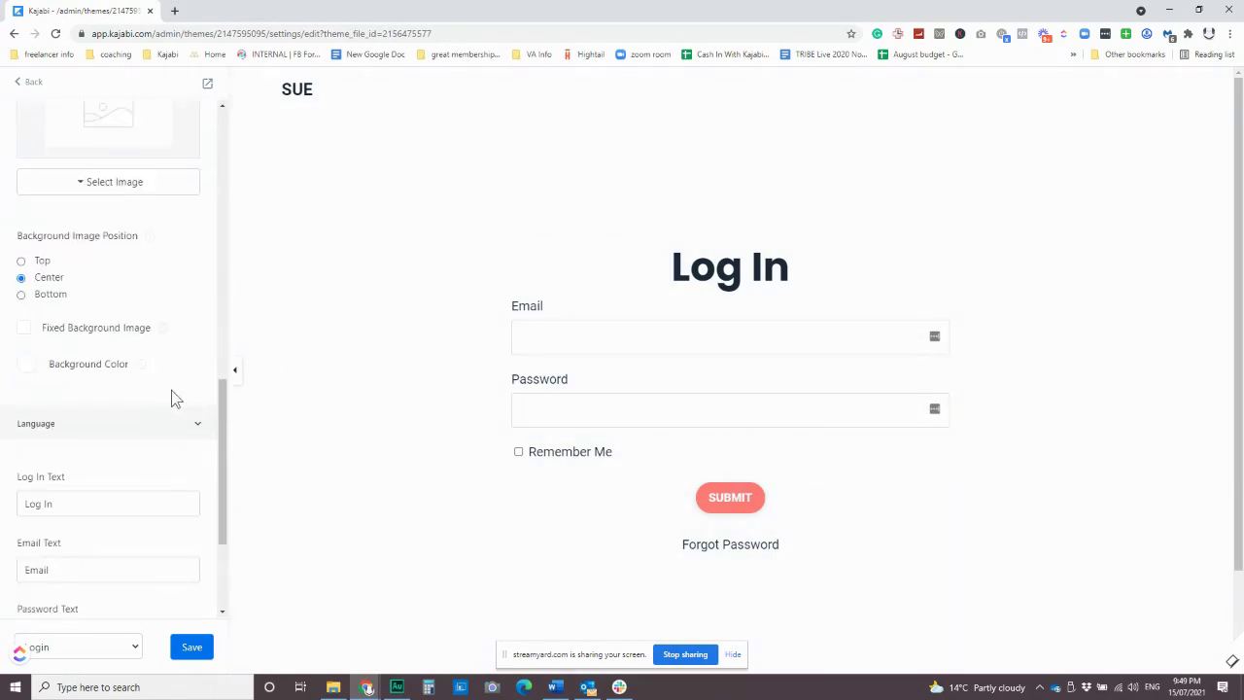
left_click(25, 363)
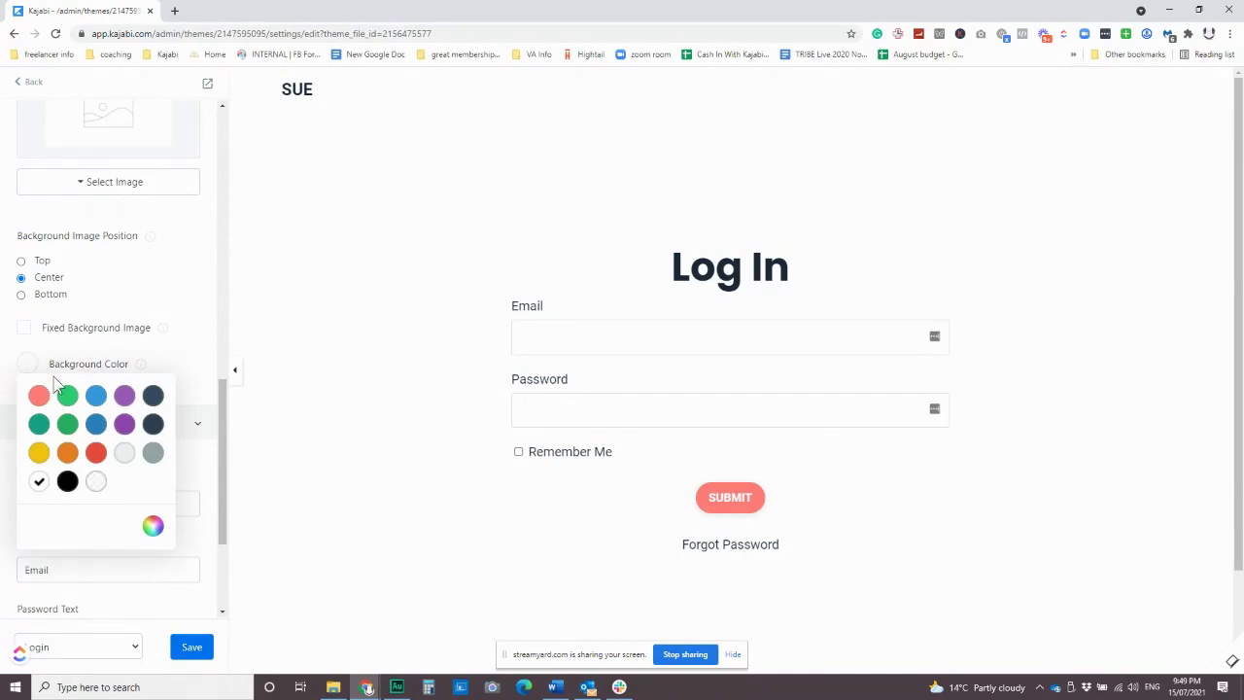
left_click(95, 396)
left_click(194, 388)
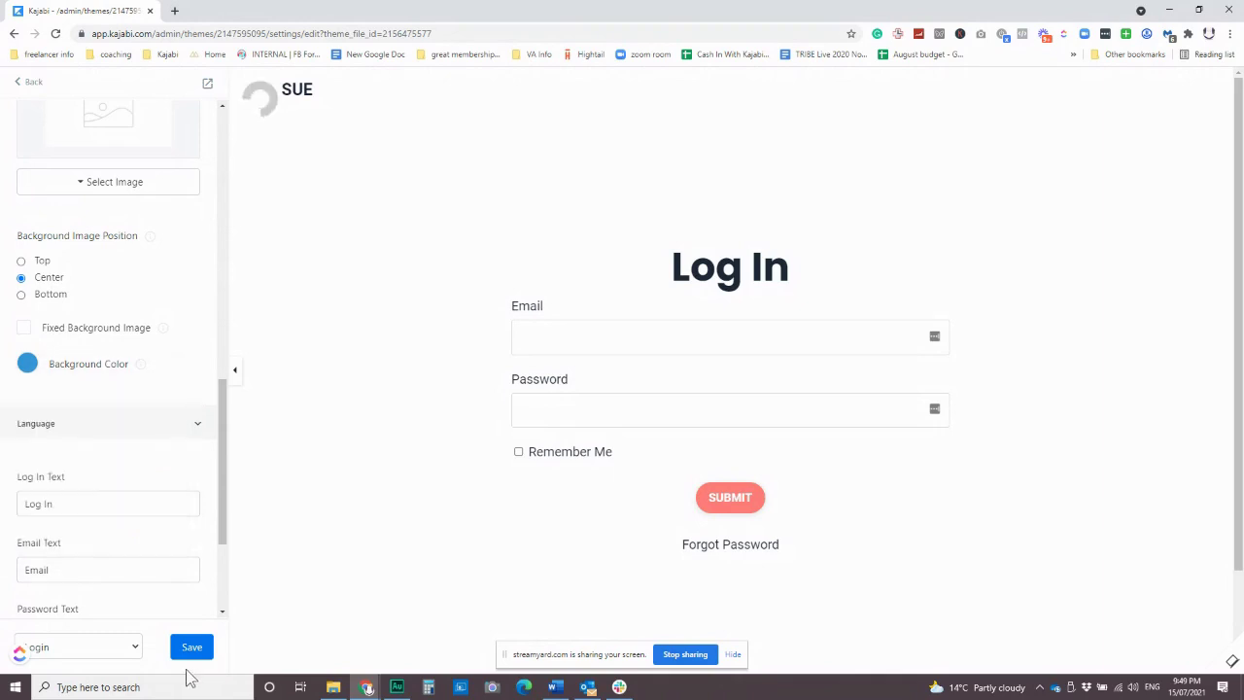
left_click(187, 646)
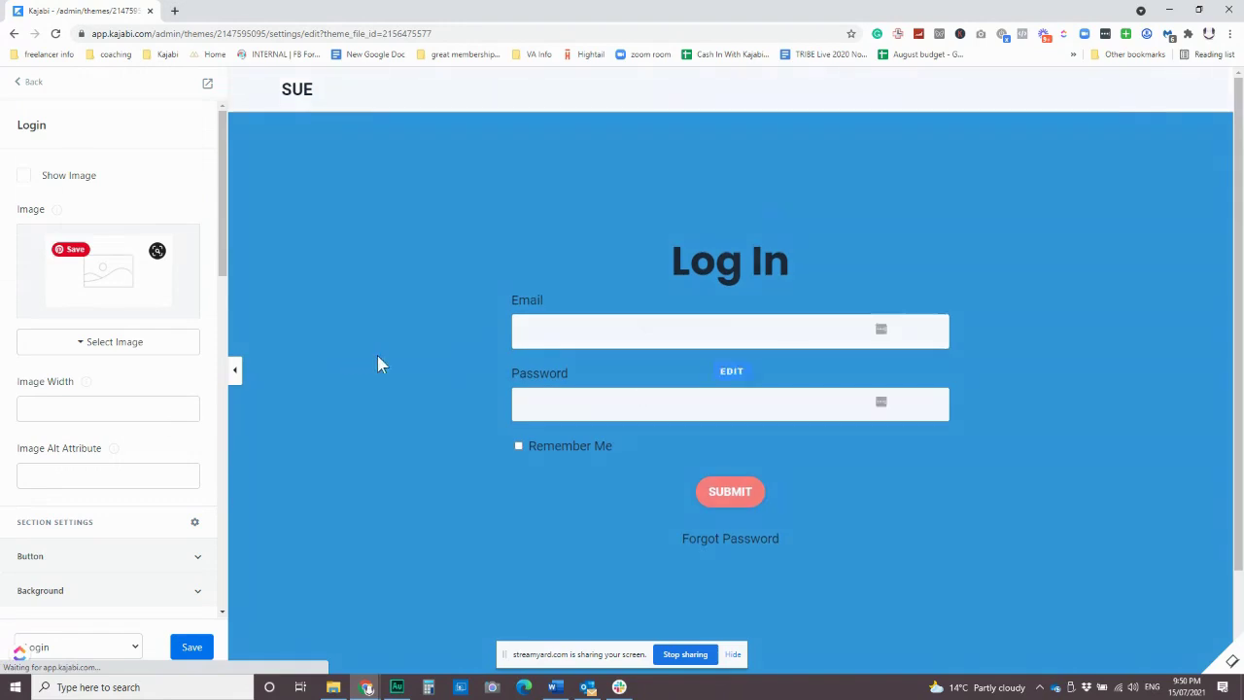
left_click(28, 84)
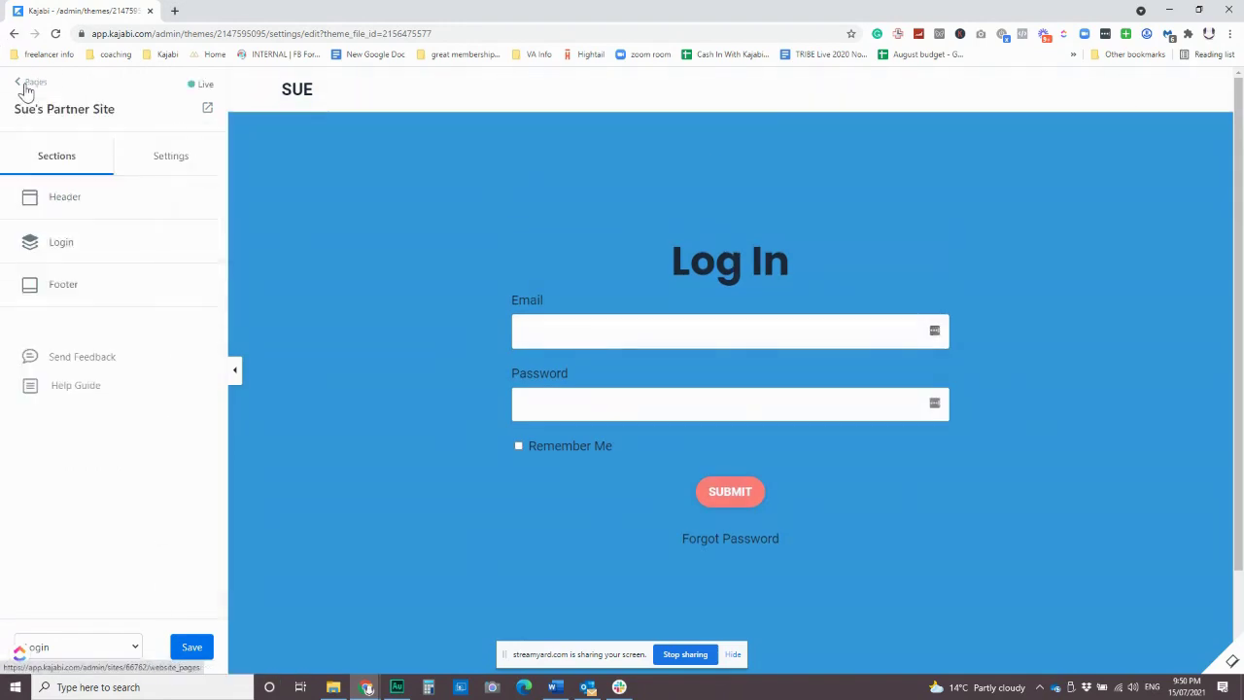
Go to the site's Pages overview and open the Library page in the editor.
left_click(97, 654)
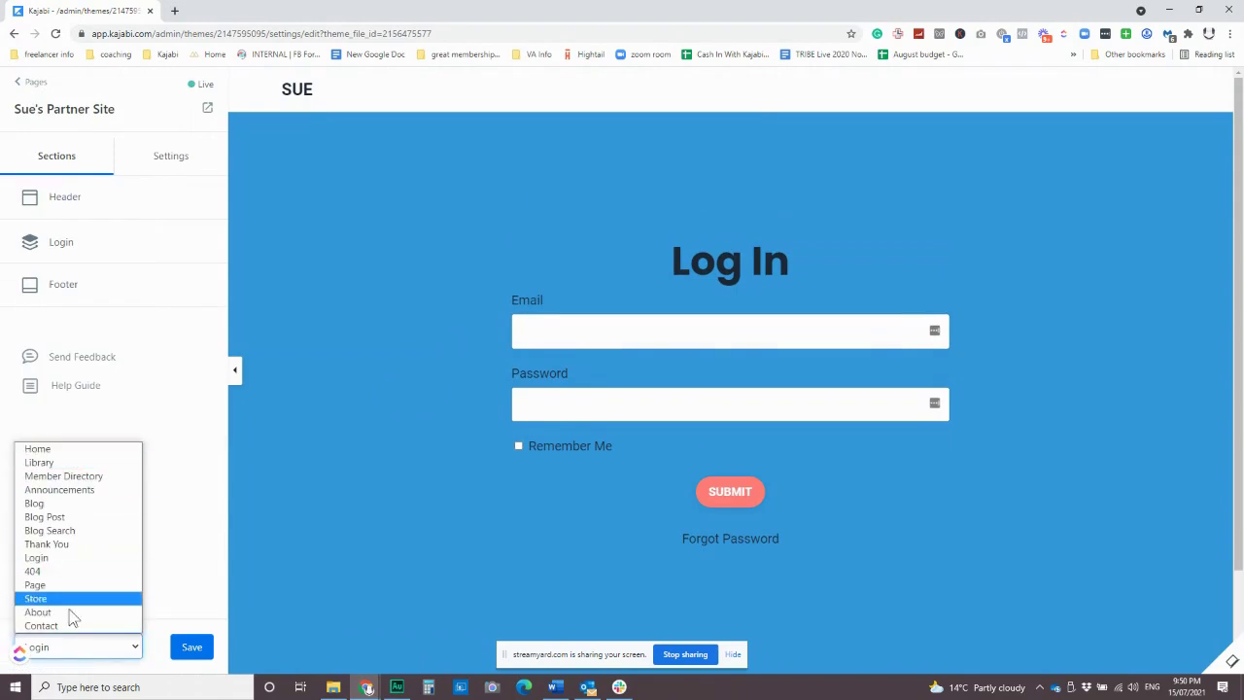
left_click(37, 84)
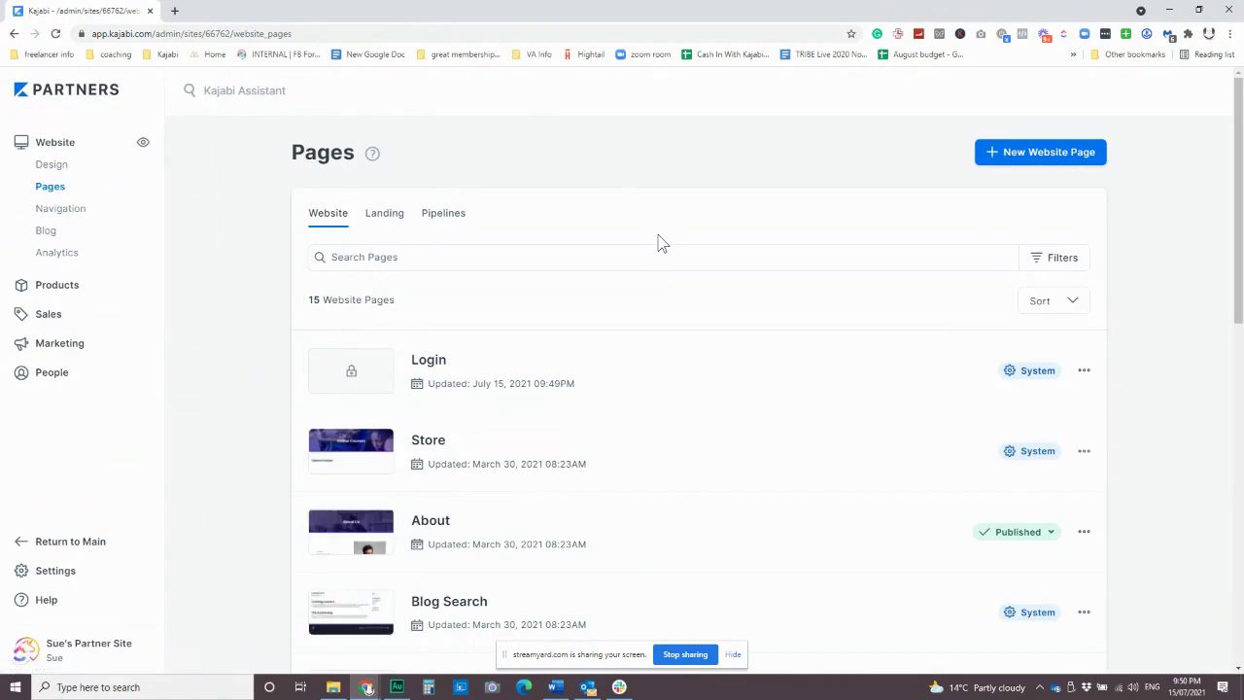
scroll(471, 292, "down", 3)
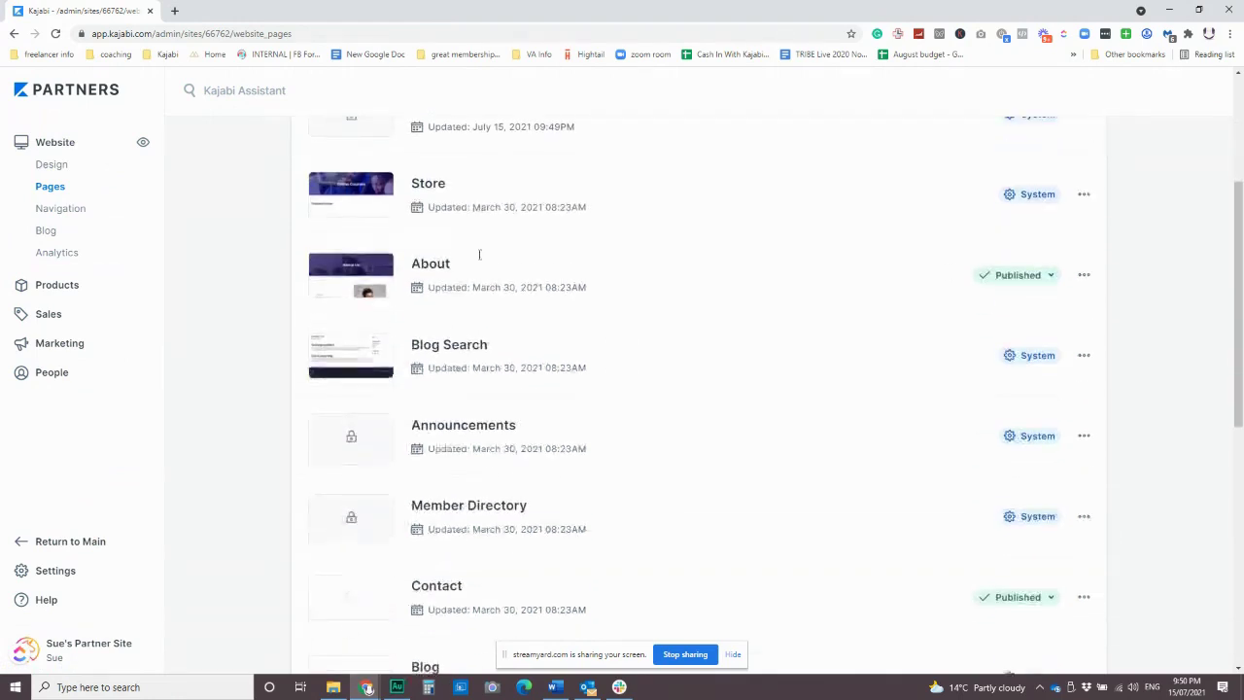
scroll(614, 433, "down", 3)
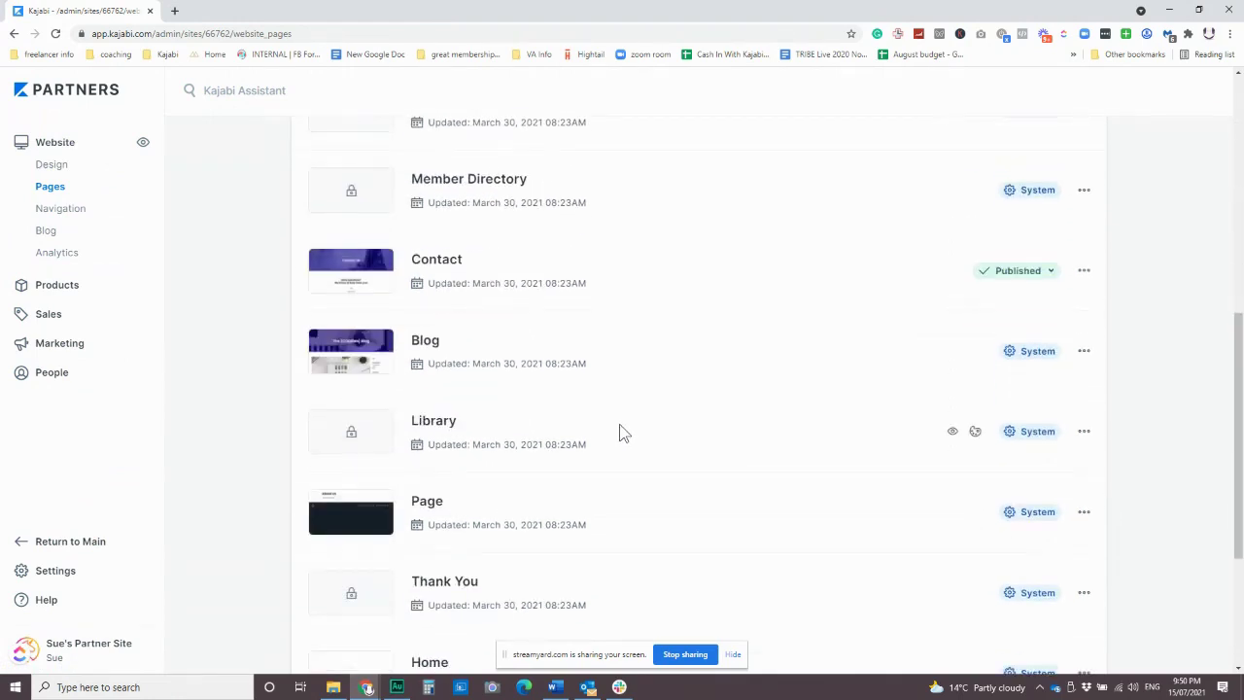
left_click(437, 425)
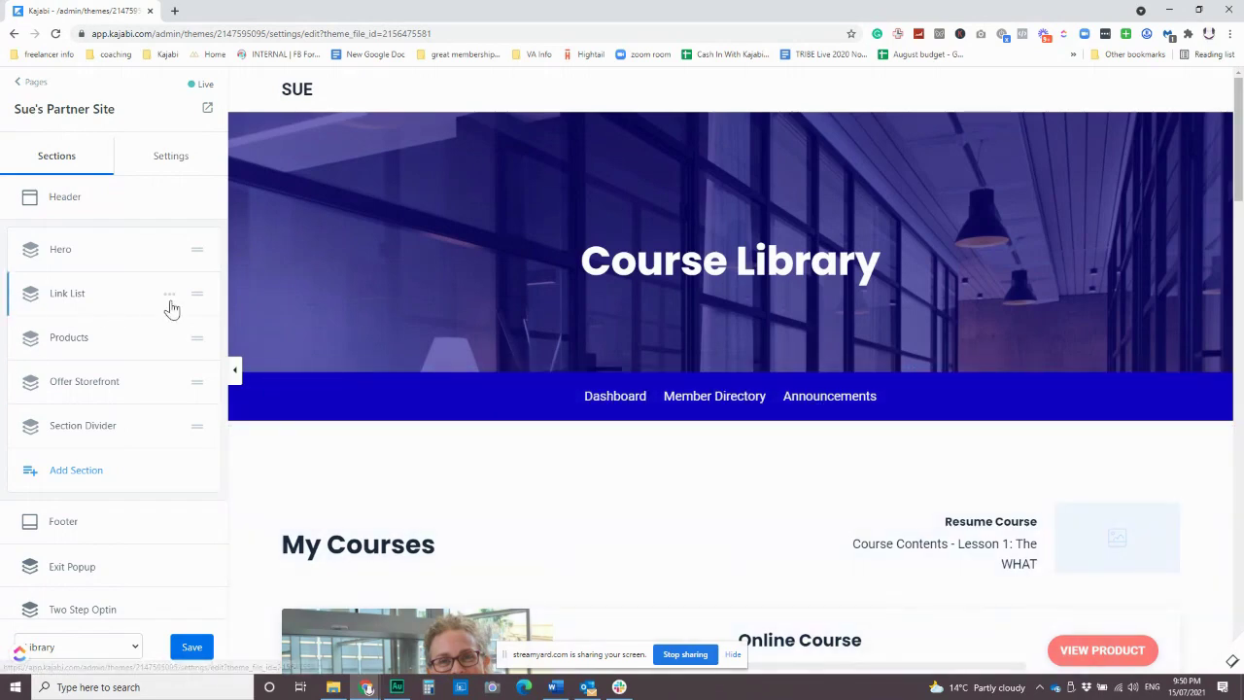
Hide the Link List bar (Dashboard, Member Directory, Announcements) and open the My Courses Products settings.
left_click(170, 296)
left_click(101, 379)
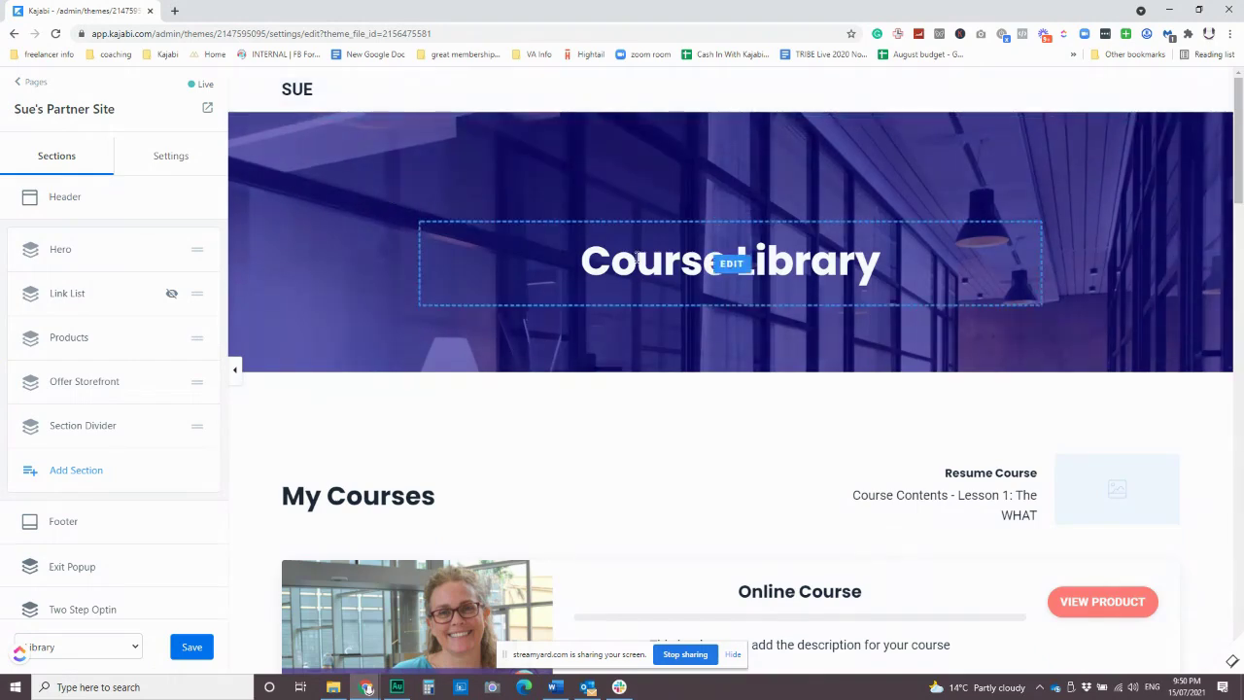
scroll(636, 257, "down", 3)
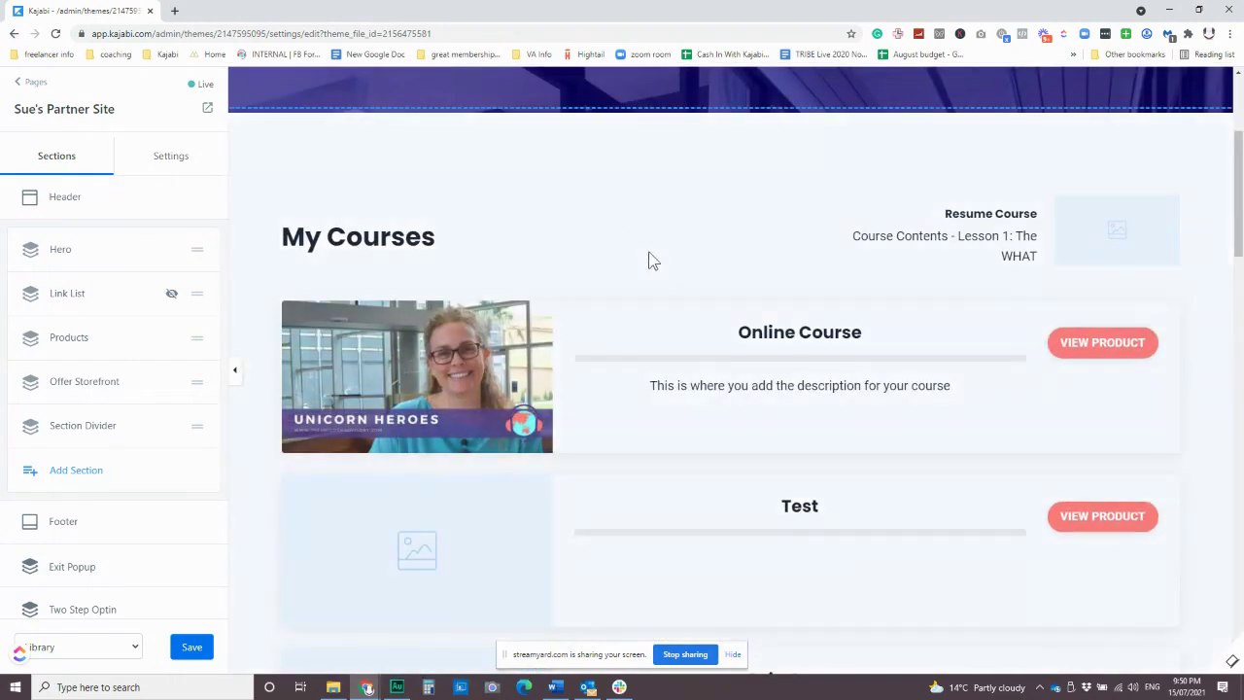
scroll(327, 389, "down", 2)
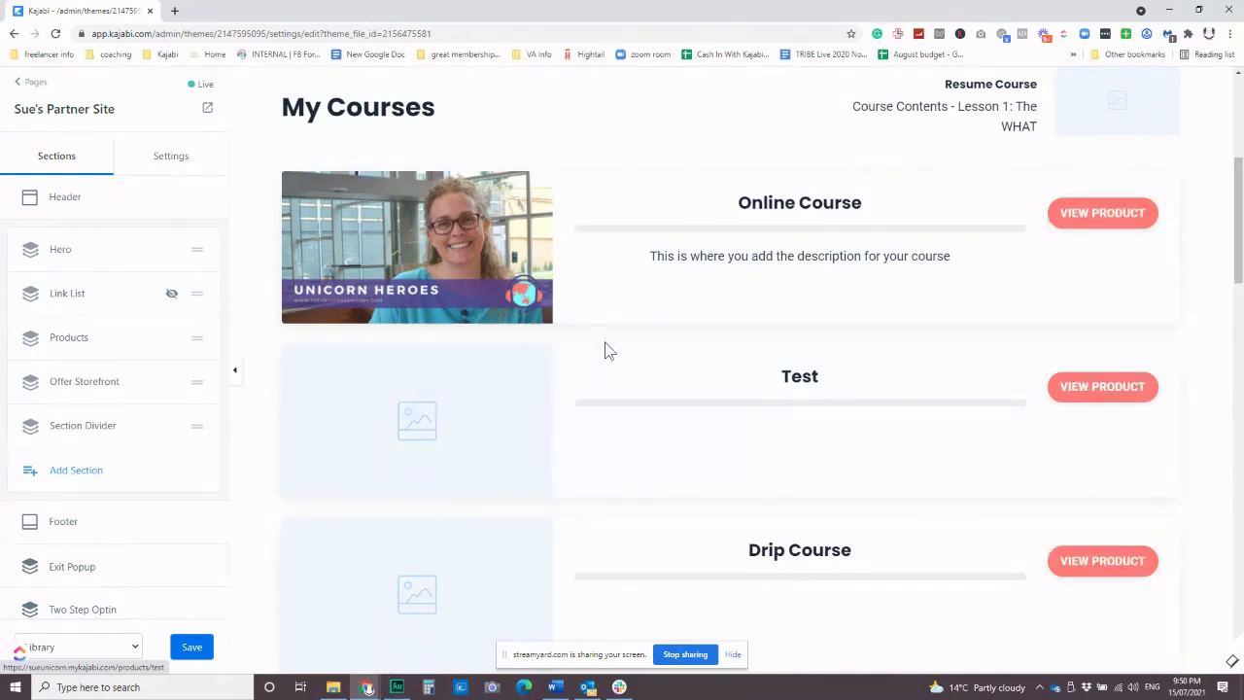
scroll(731, 303, "up", 2)
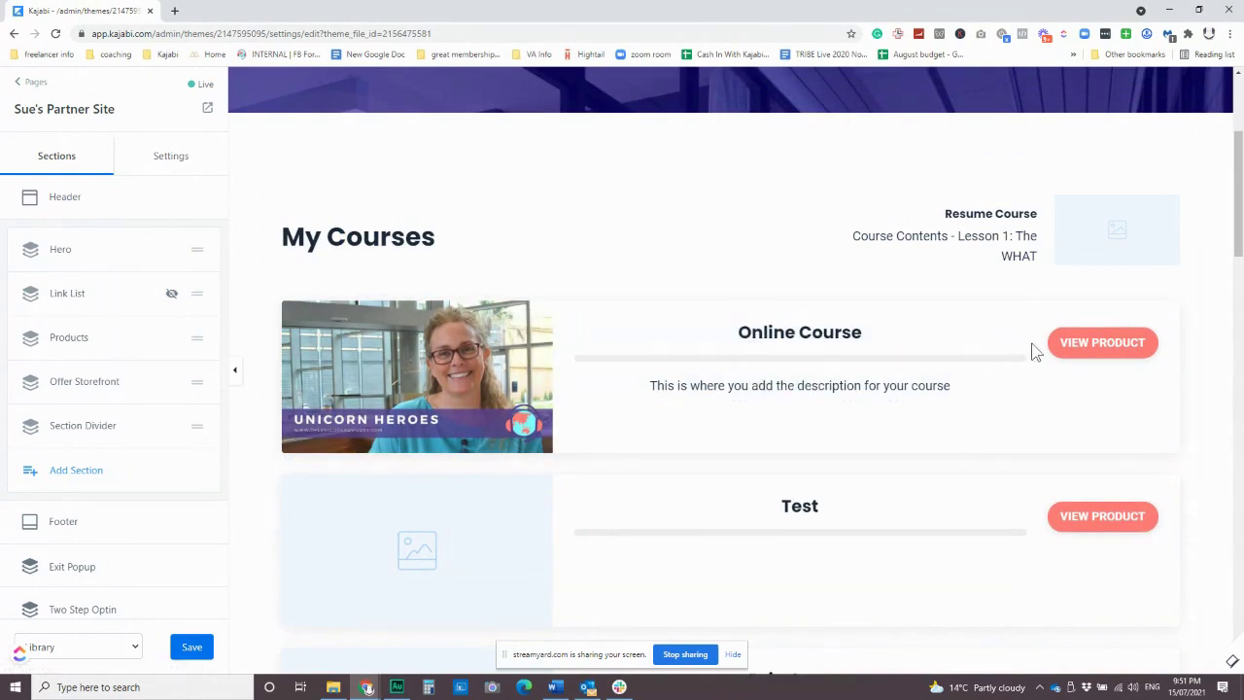
left_click(1094, 349)
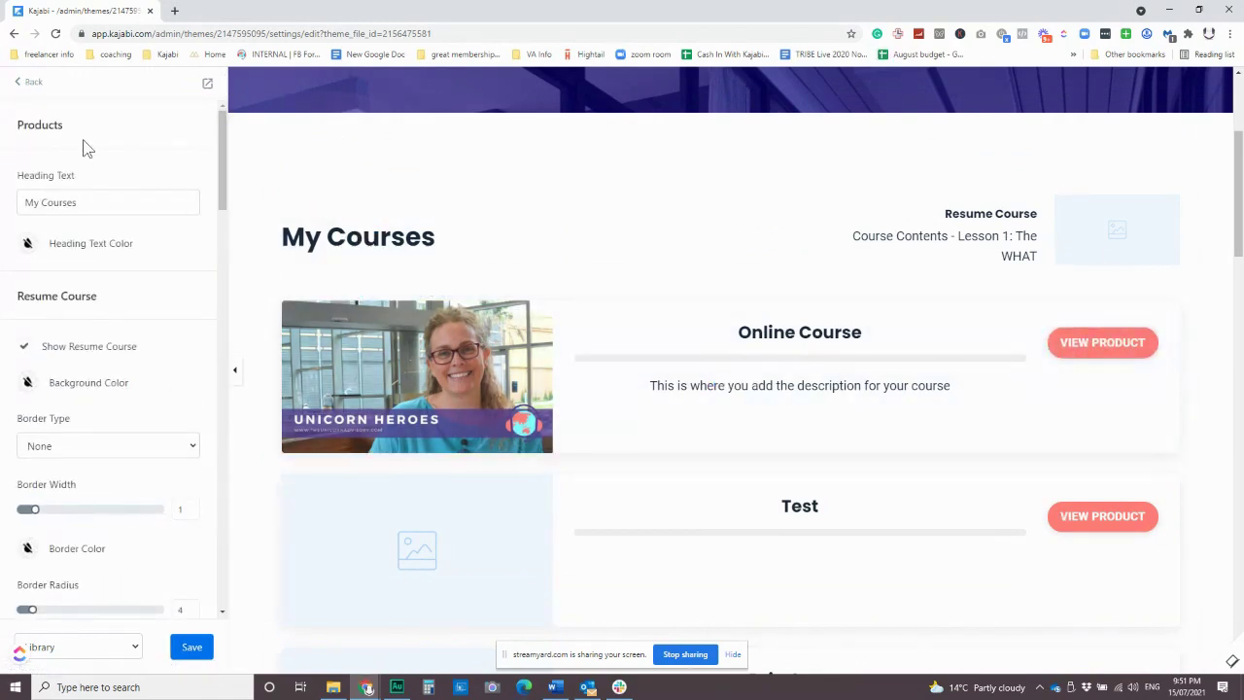
Keep Show Resume Course on and give the Resume Course block a solid border.
scroll(173, 391, "down", 2)
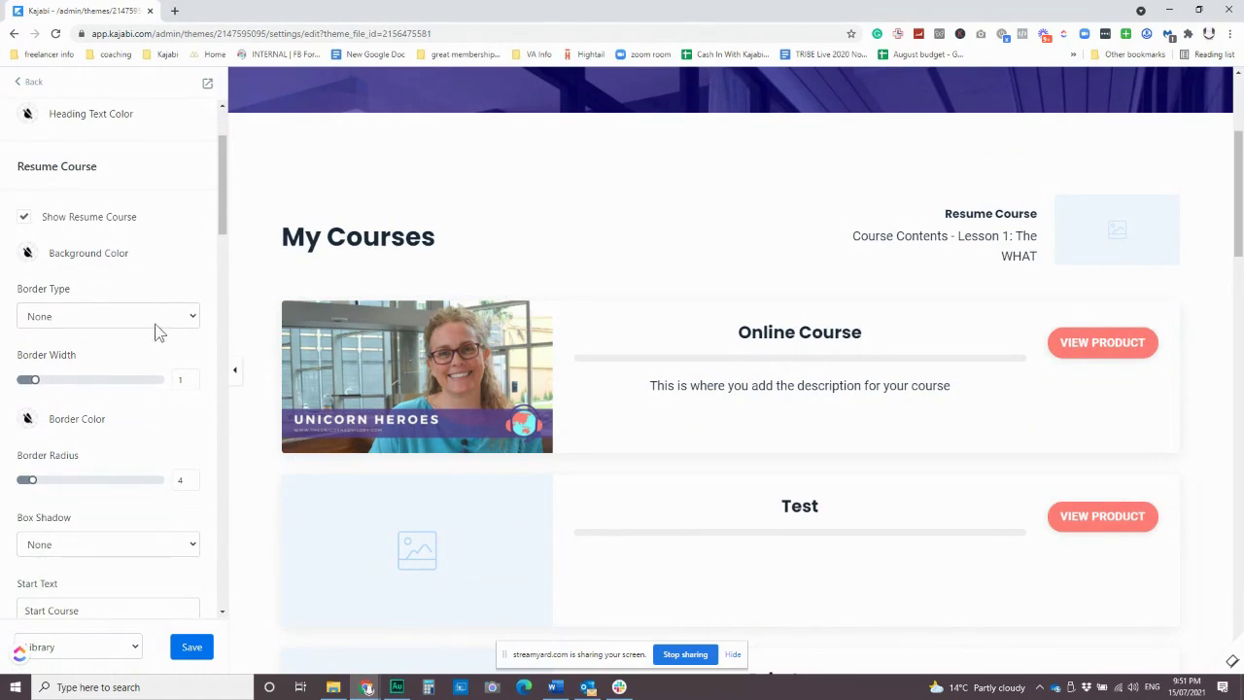
left_click(24, 220)
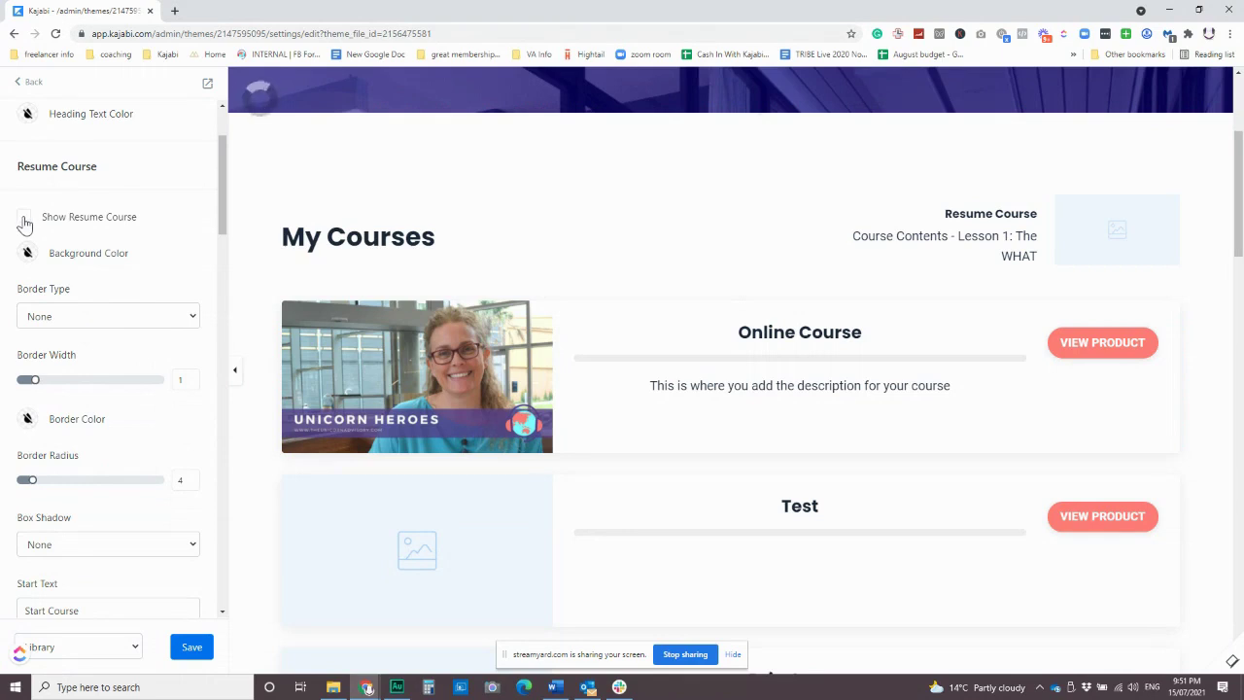
left_click(23, 221)
left_click(116, 327)
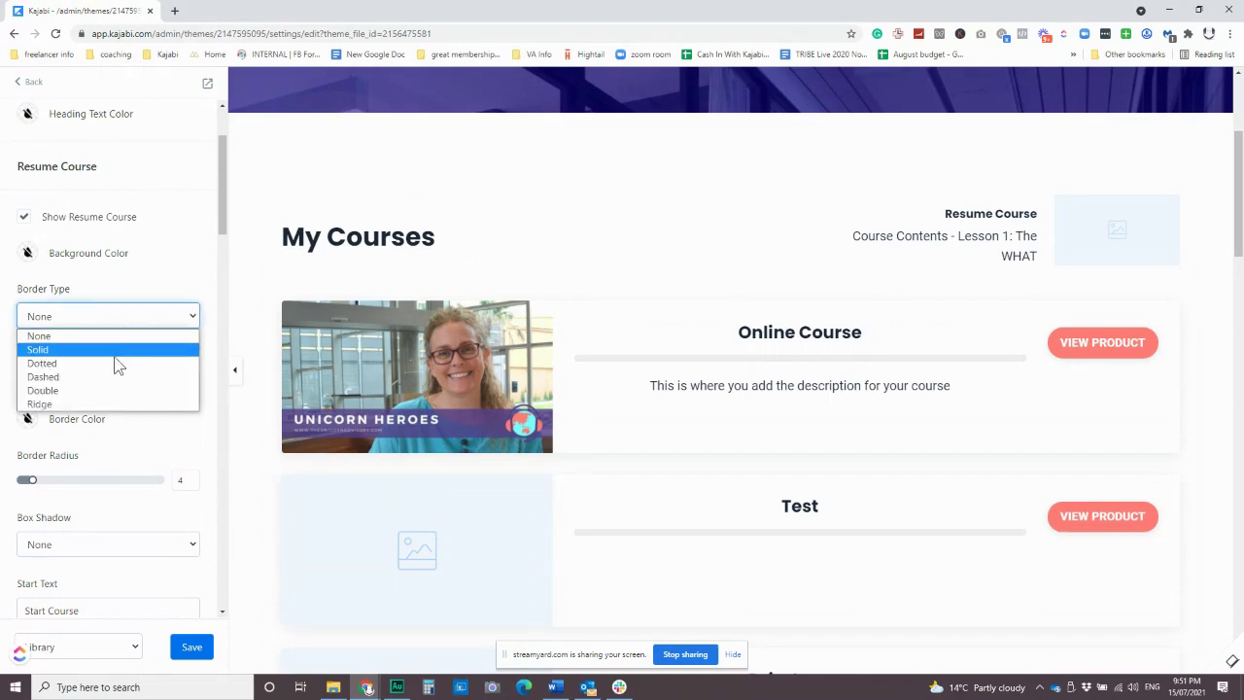
left_click(115, 352)
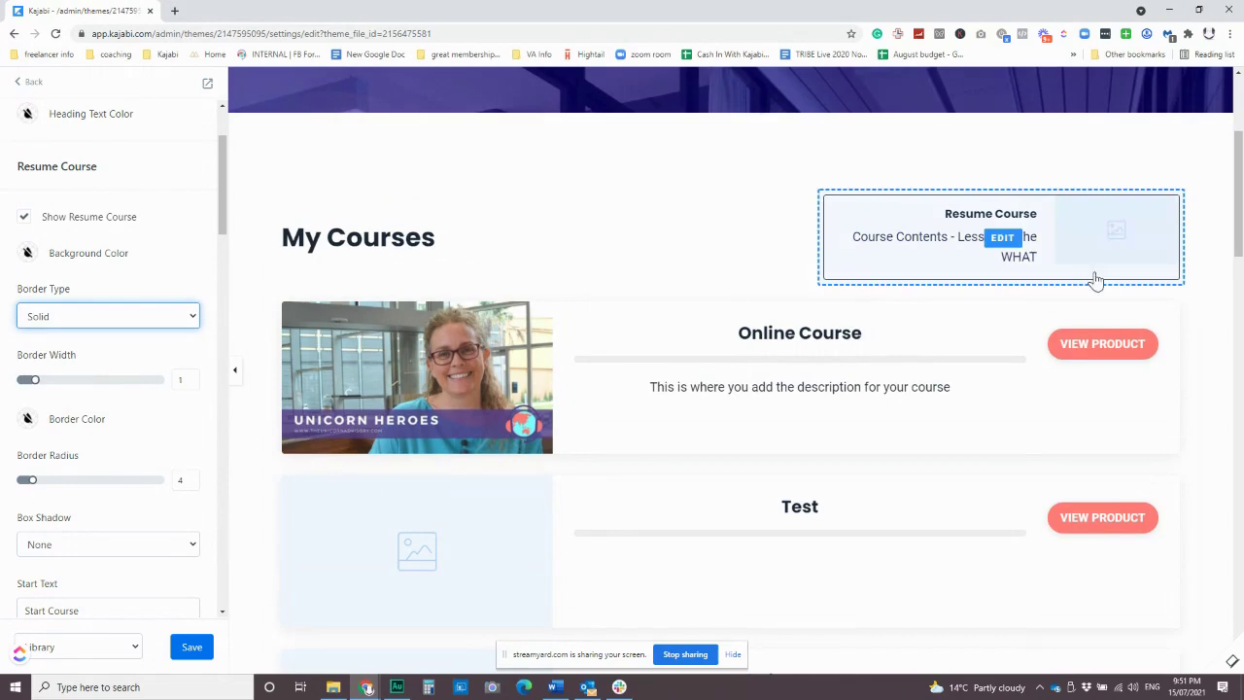
Give the course product cards a solid border and settle its width on a thin line.
left_click(603, 413)
scroll(123, 440, "down", 5)
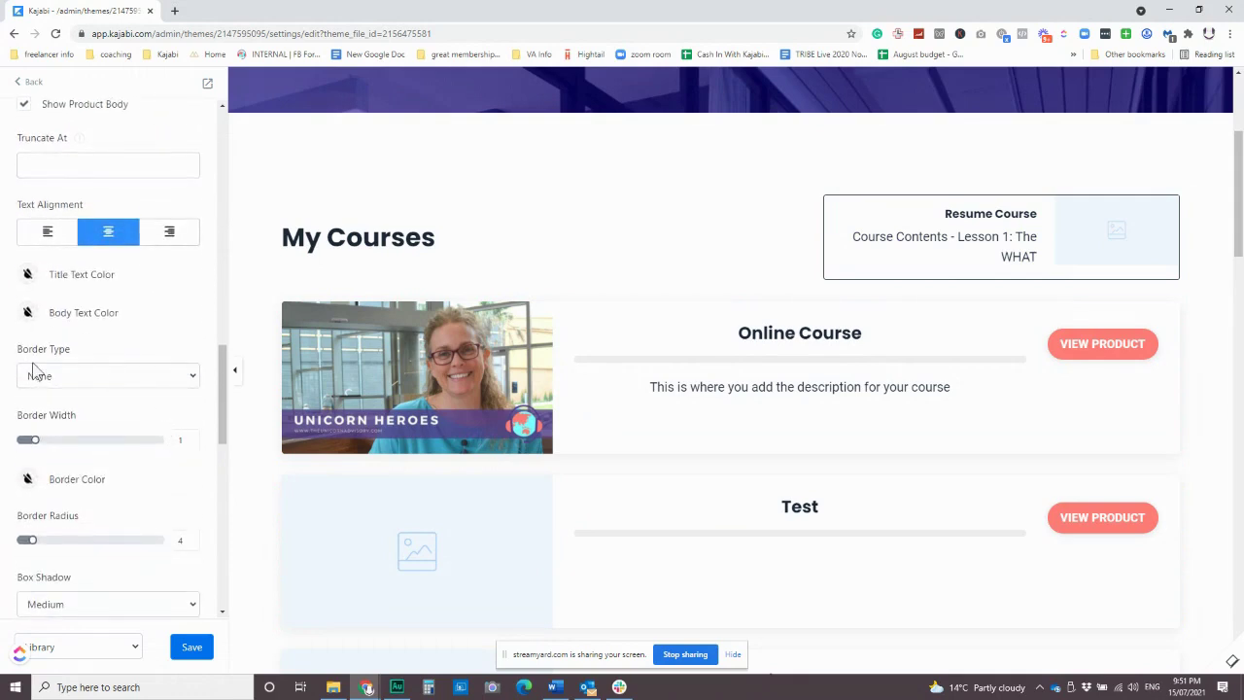
left_click(95, 378)
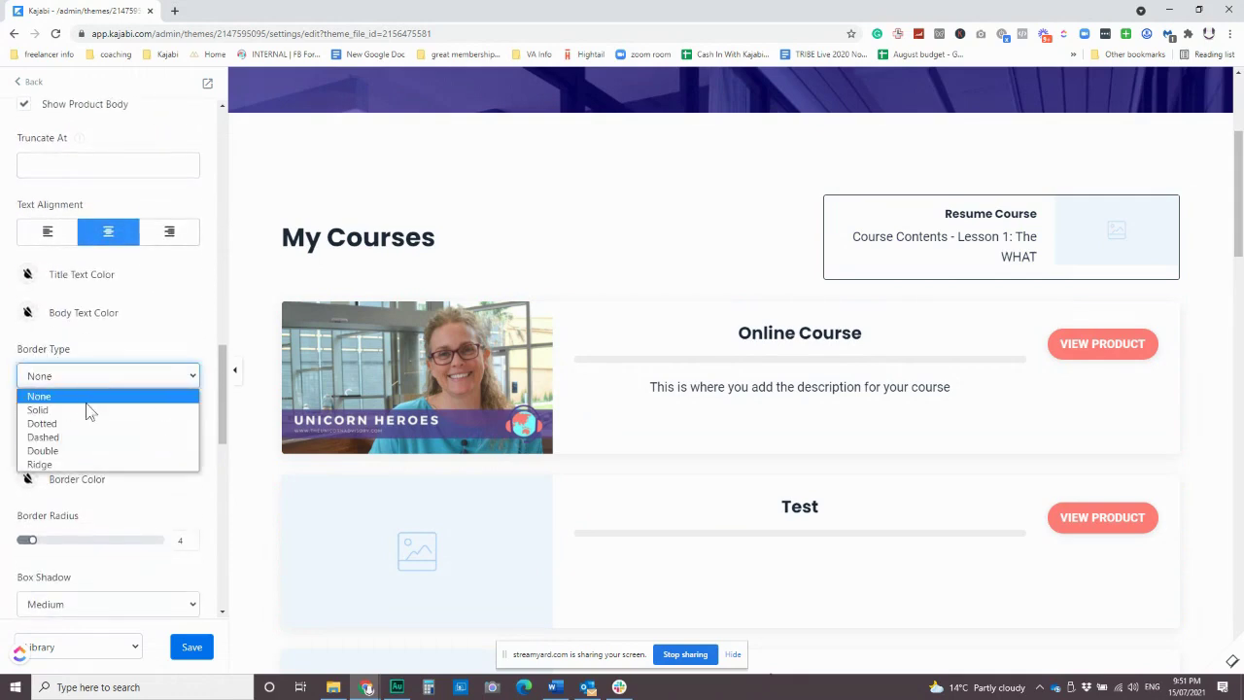
left_click(88, 411)
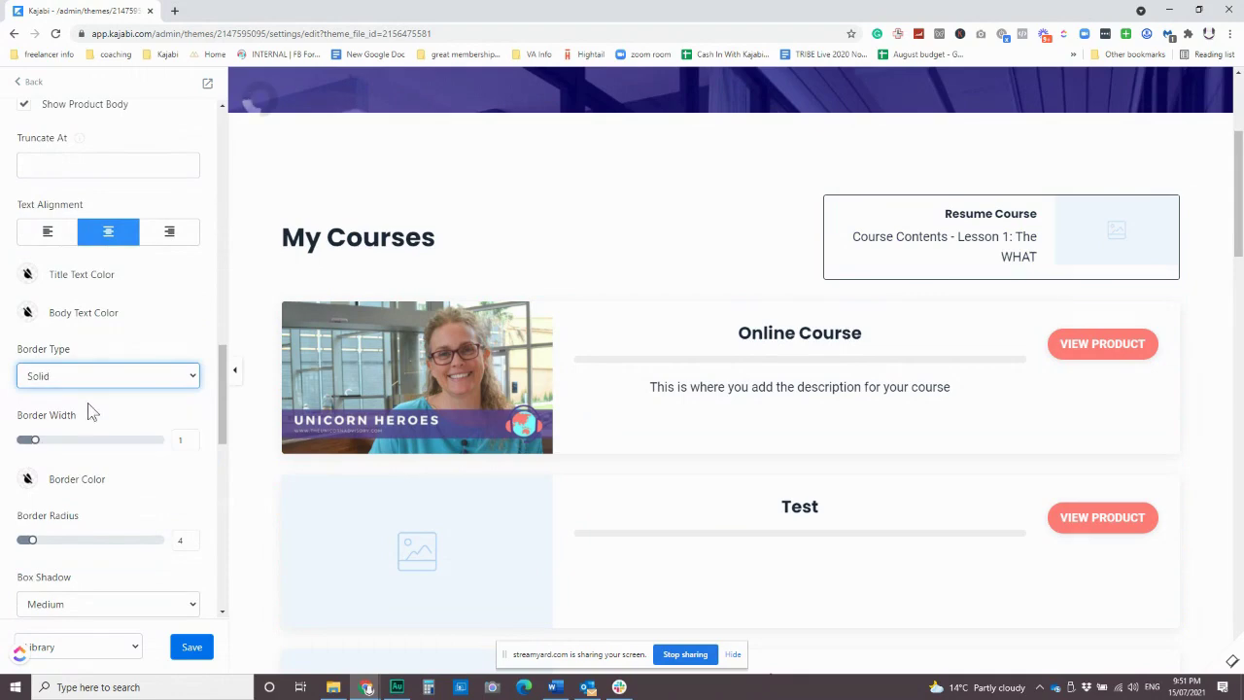
left_click(192, 437)
left_click(193, 436)
left_click(192, 436)
left_click(192, 437)
left_click(192, 437)
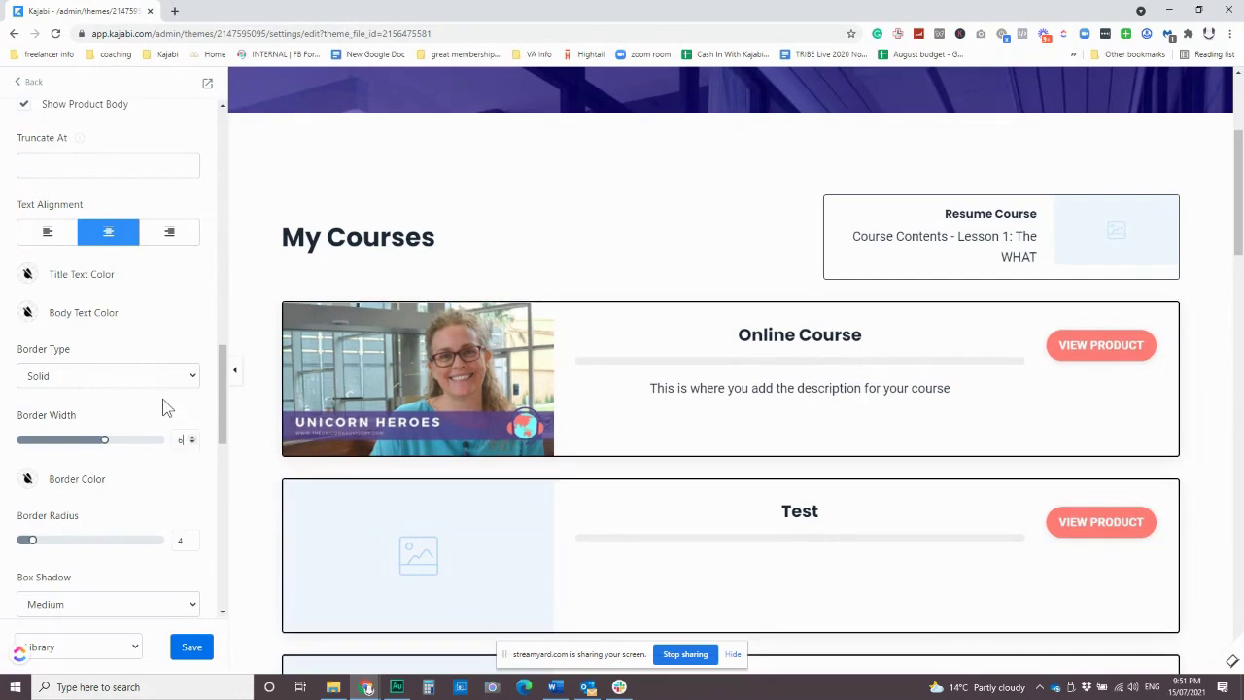
scroll(165, 406, "down", 1)
scroll(165, 406, "down", 1)
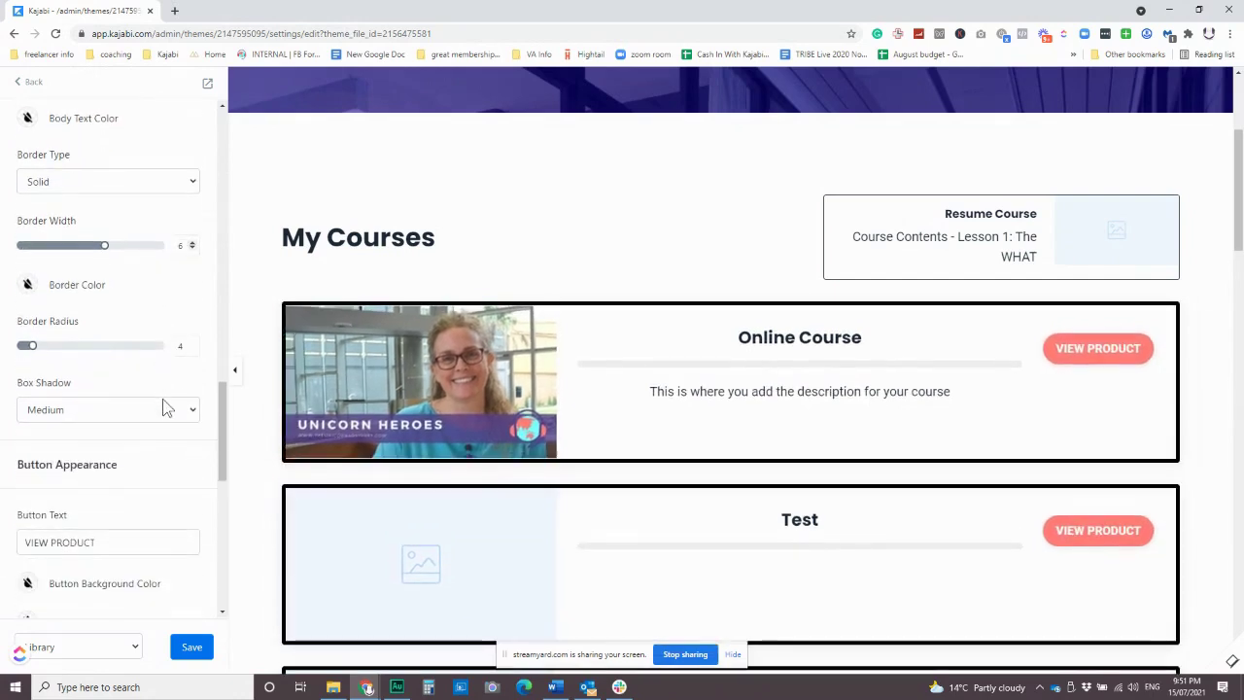
left_click(192, 249)
left_click(193, 250)
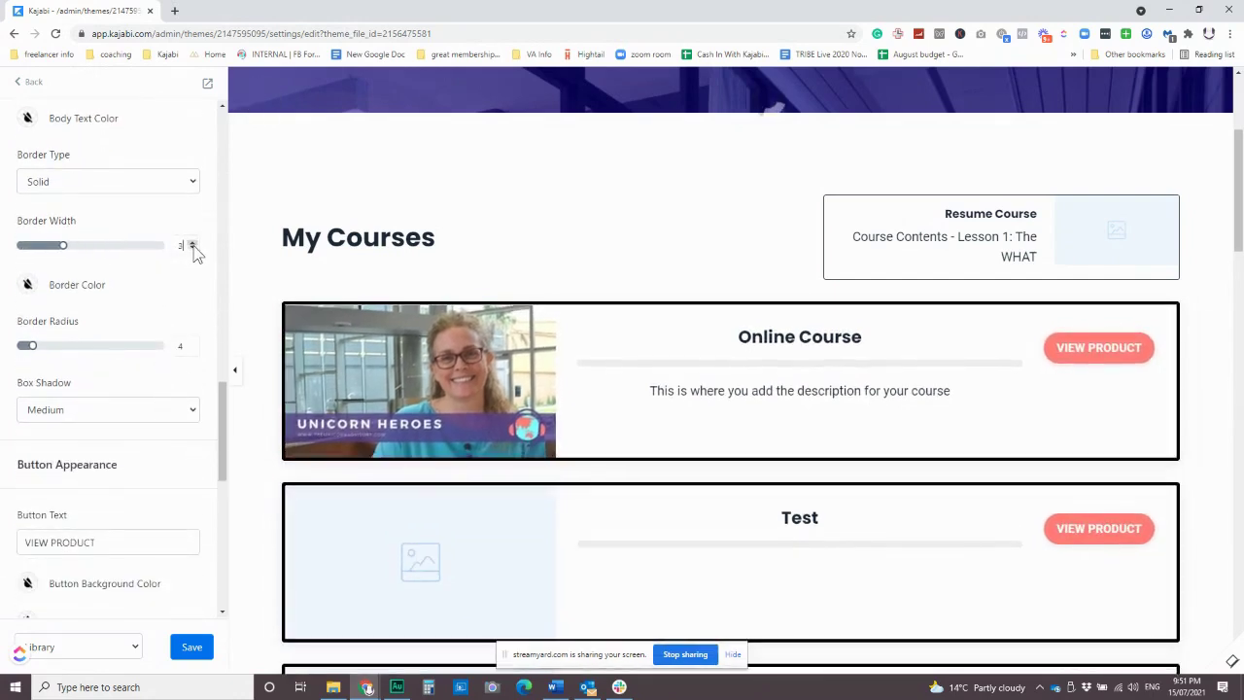
left_click(192, 249)
left_click(192, 249)
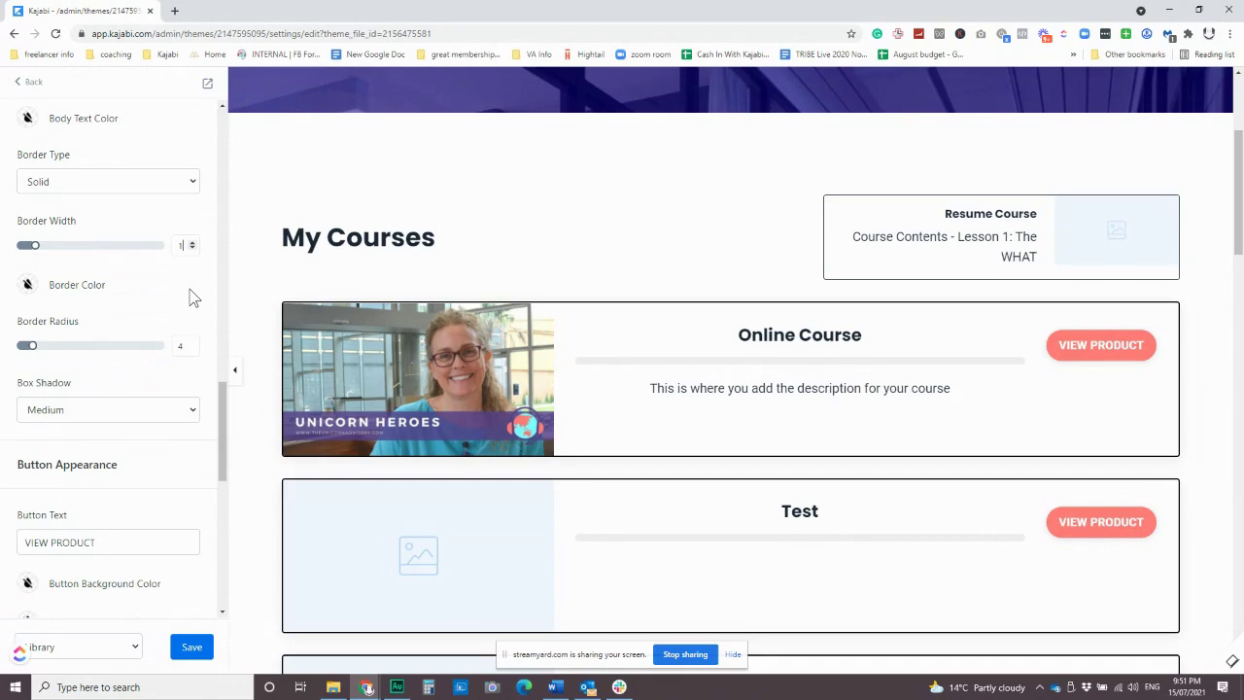
scroll(180, 326, "up", 3)
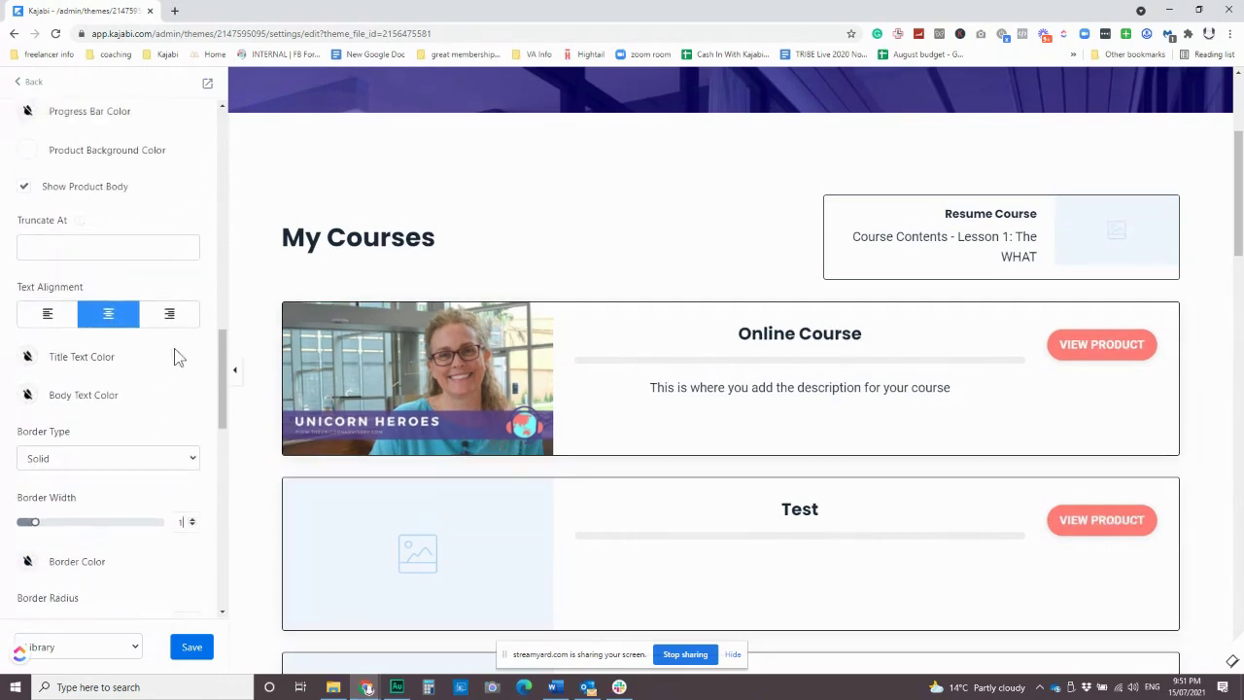
scroll(178, 358, "up", 4)
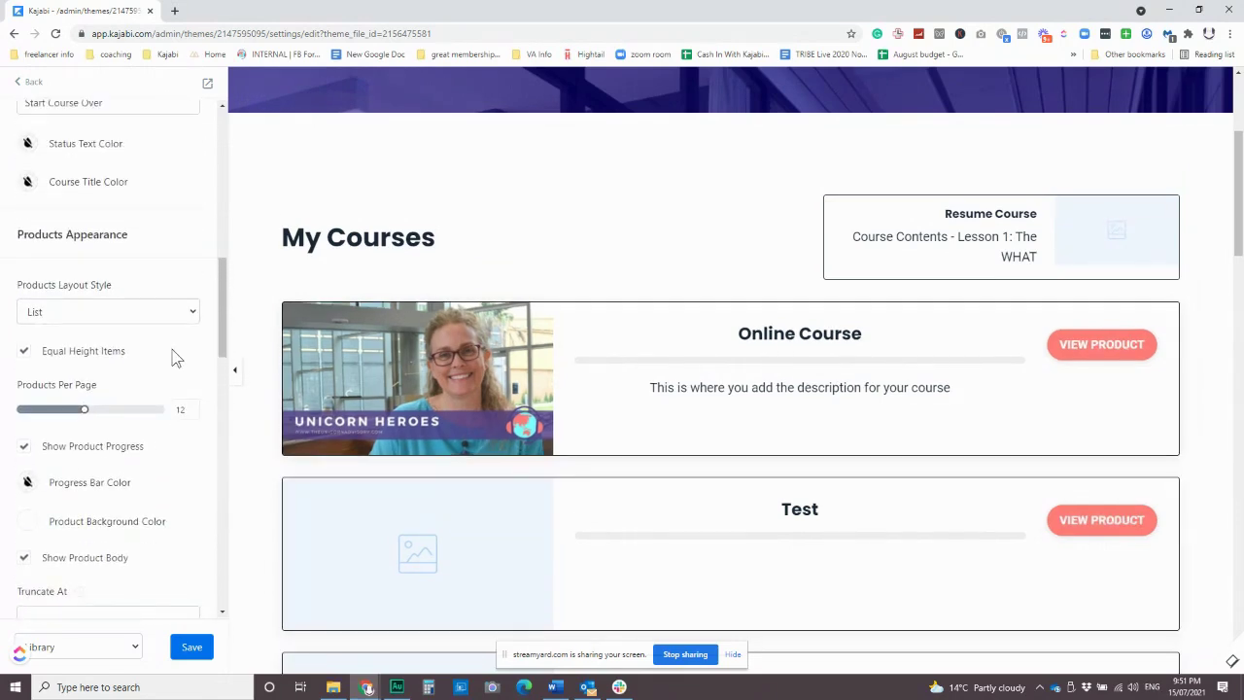
left_click(124, 313)
Switch the Products layout from List to 2 Column Grid and review the Online Course, Test, Drip Course and Community cards.
left_click(98, 341)
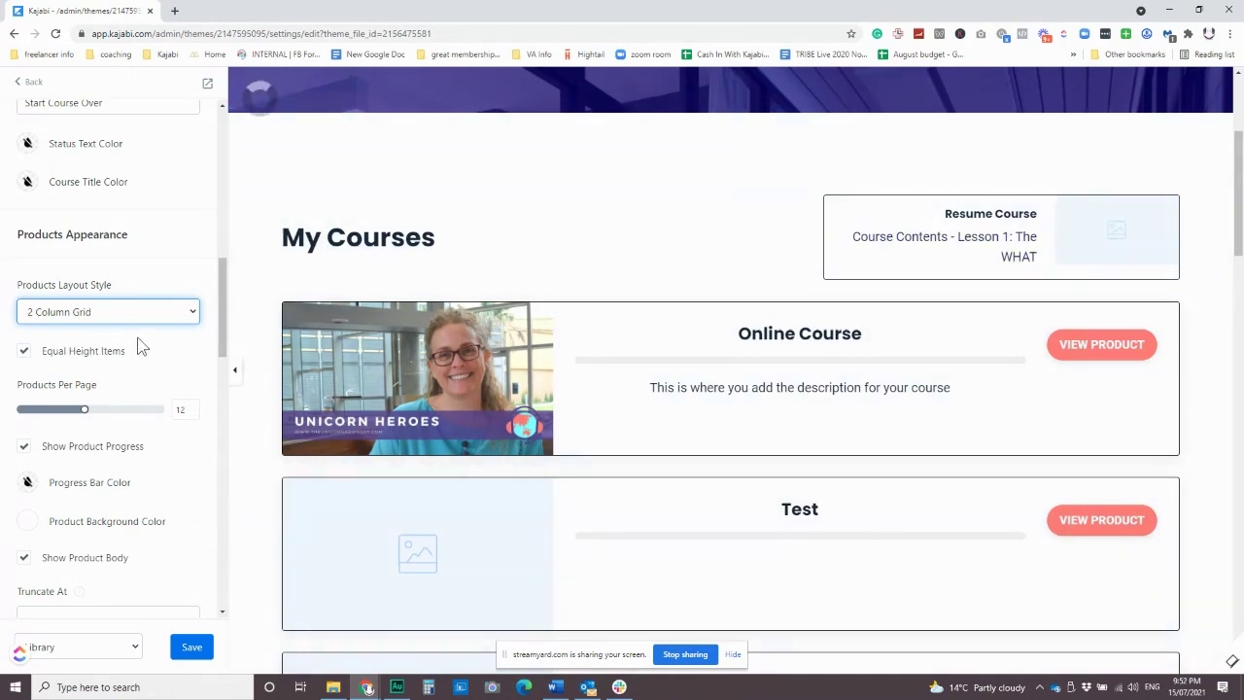
scroll(139, 355, "down", 2)
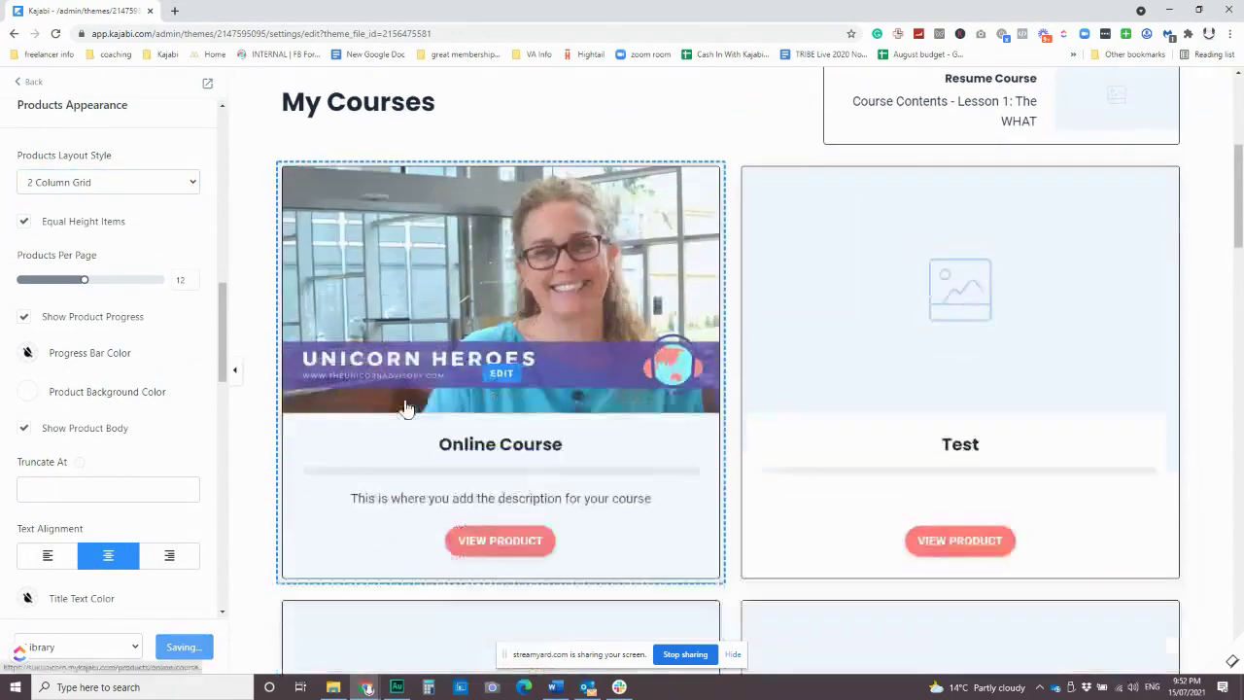
scroll(407, 408, "down", 1)
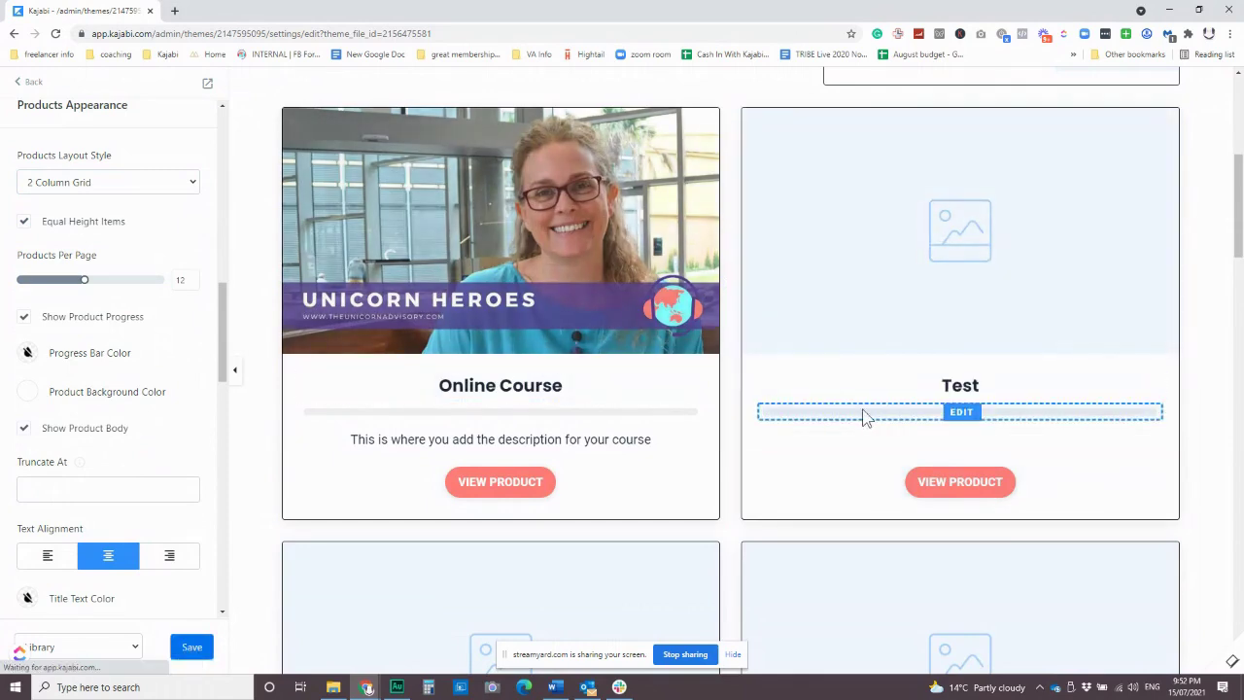
scroll(607, 461, "down", 4)
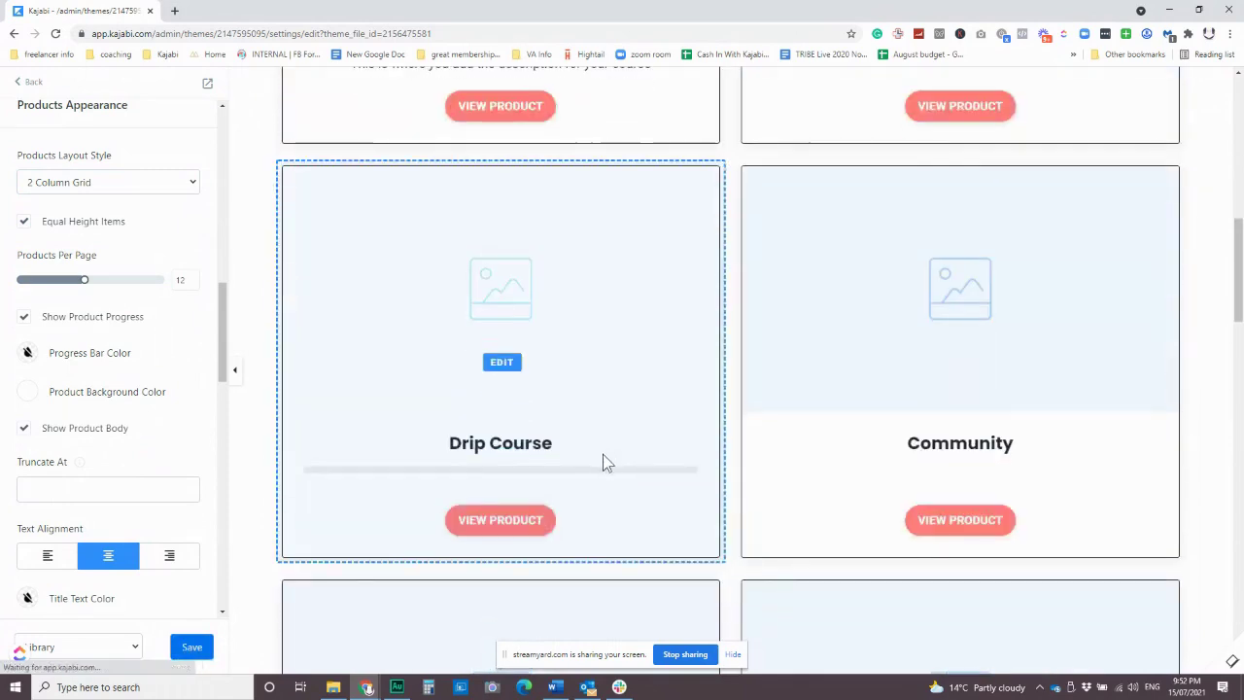
scroll(806, 382, "down", 3)
scroll(499, 305, "up", 3)
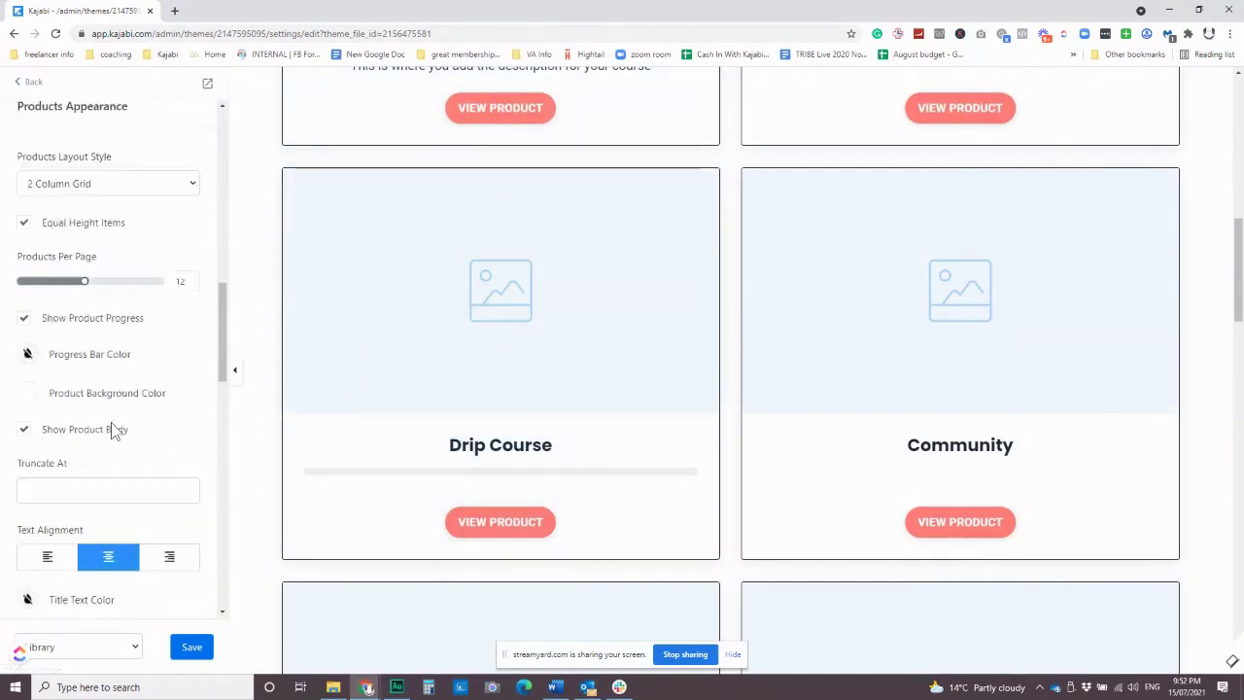
scroll(111, 421, "down", 2)
scroll(117, 433, "down", 6)
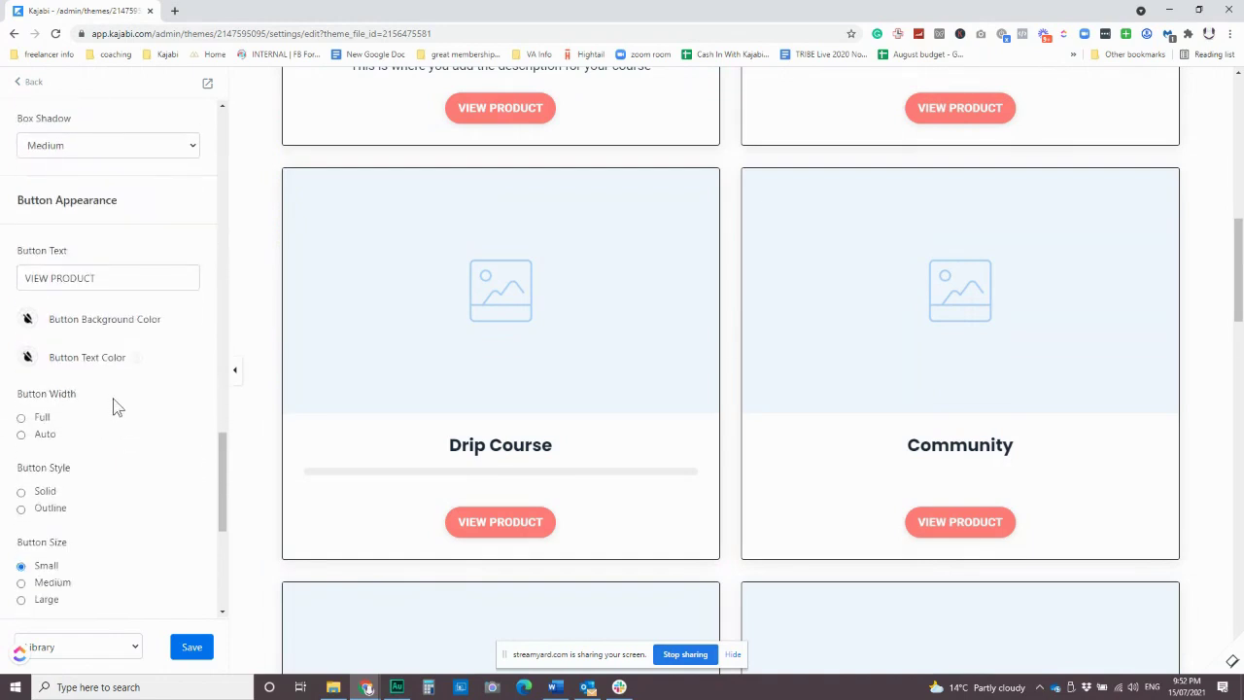
Make the product buttons blue and change their label from VIEW PRODUCT to VIEW PROGRAM.
left_click(28, 321)
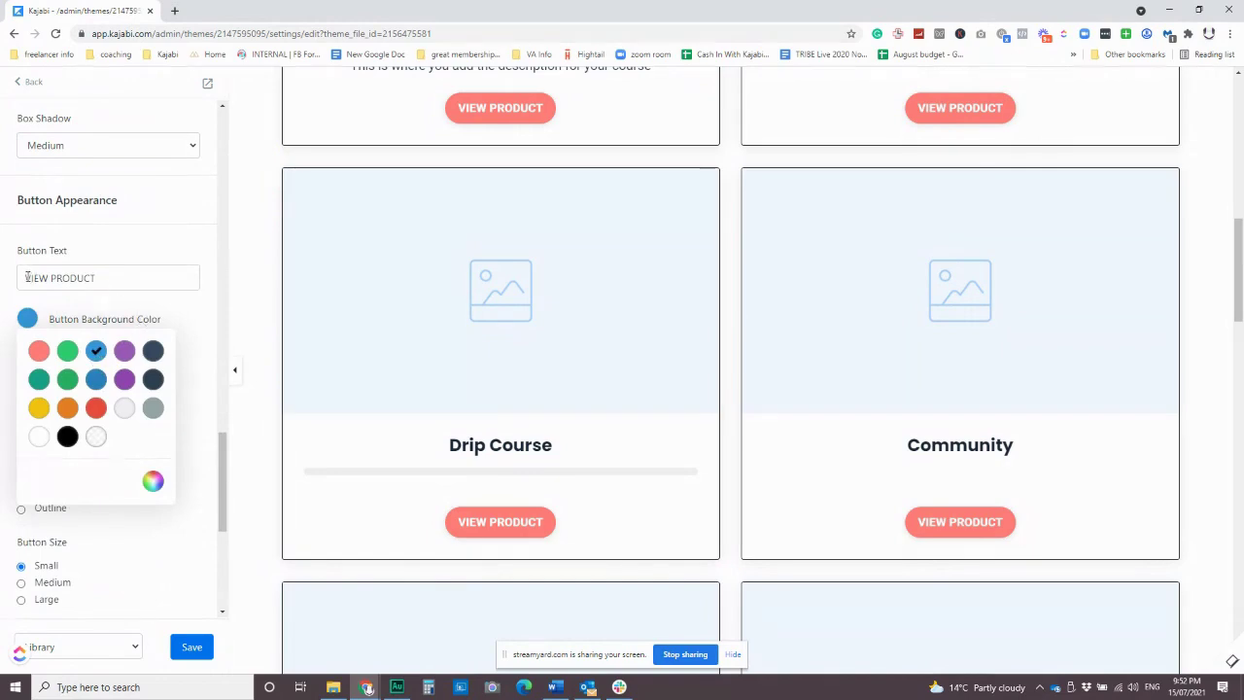
left_click_drag(53, 278, 161, 272)
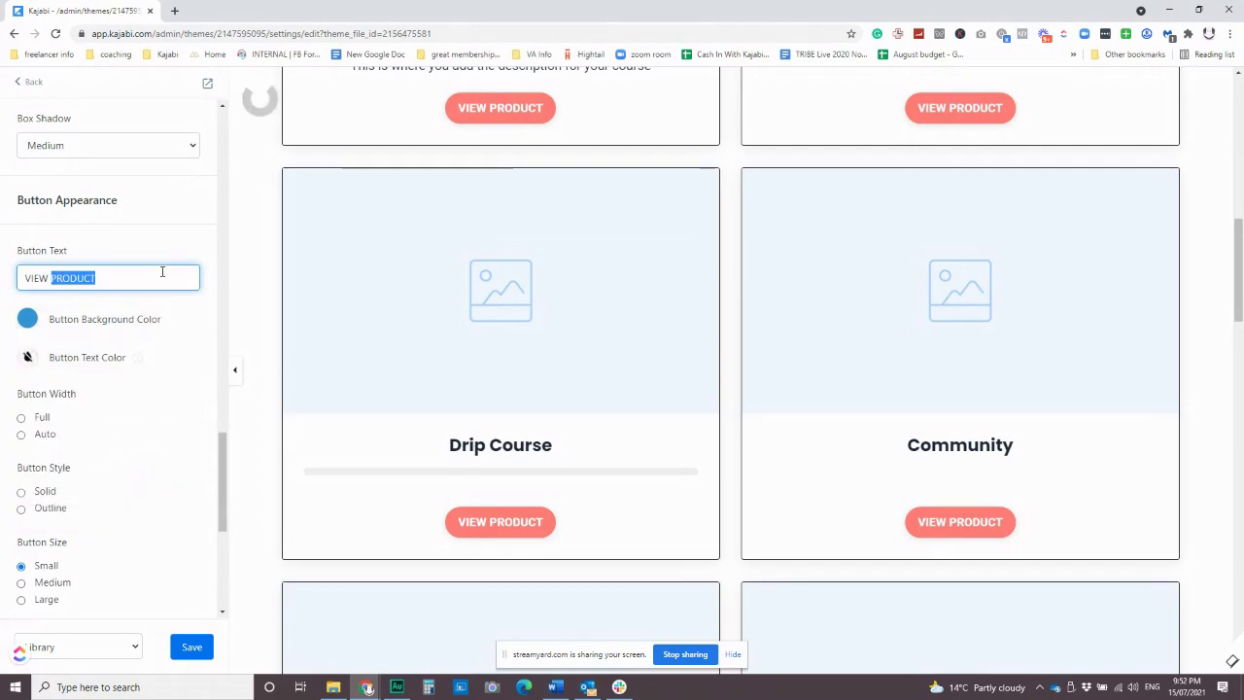
type("cour")
key("BackSpace")
key("BackSpace")
key("BackSpace")
key("BackSpace")
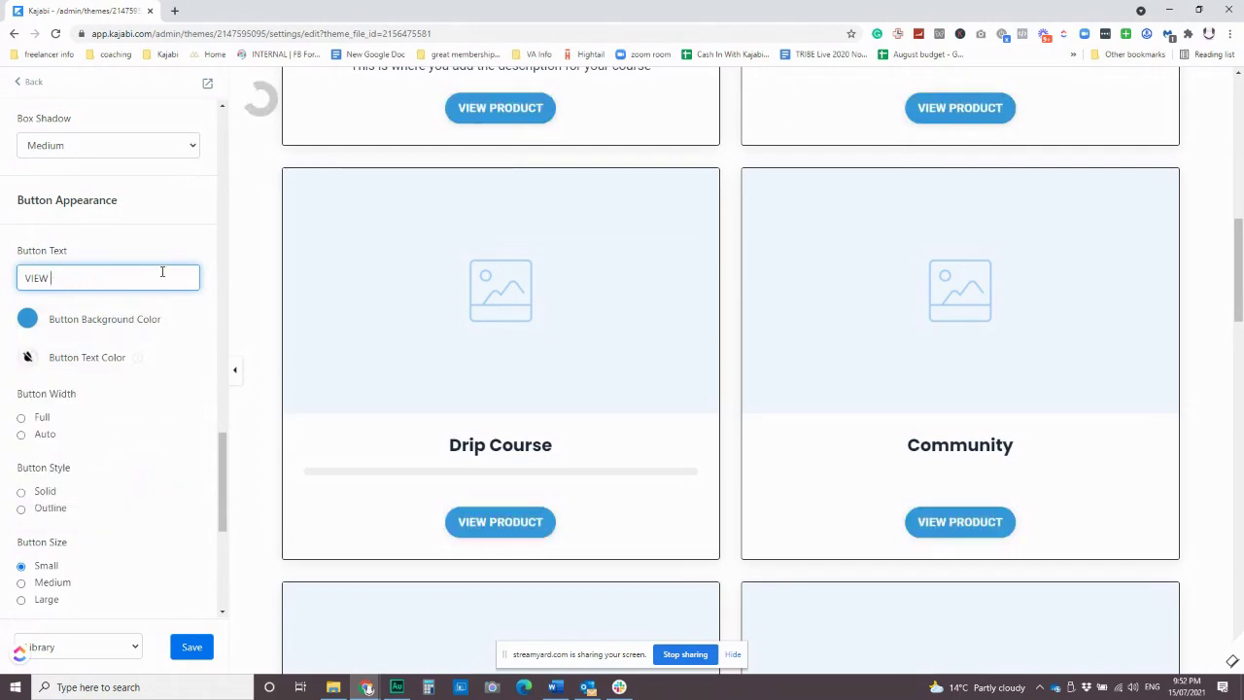
type("PO")
type("OGRAM")
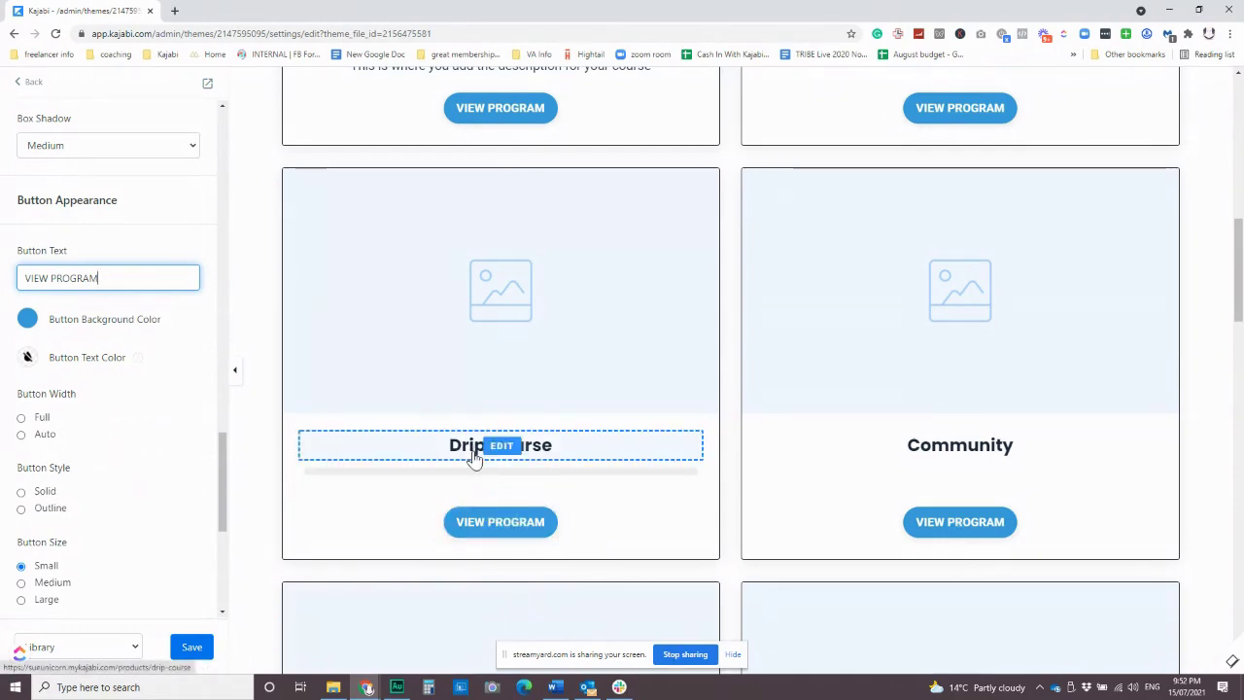
scroll(558, 392, "up", 5)
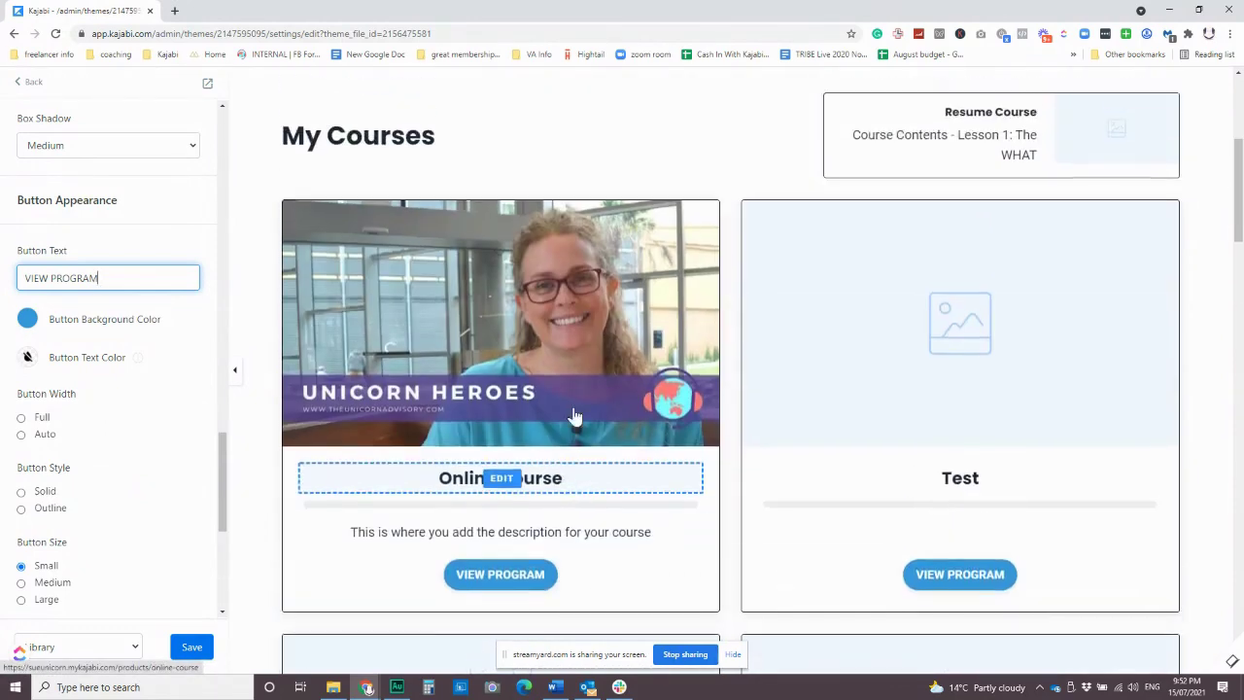
scroll(574, 437, "down", 2)
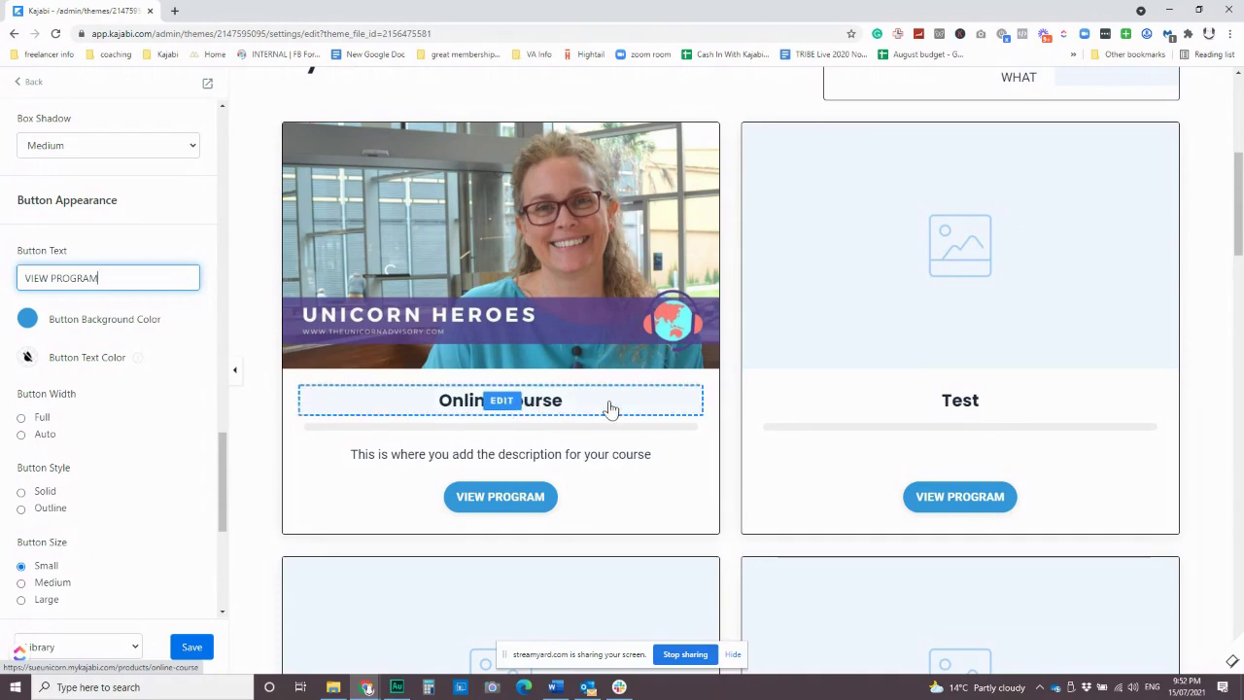
scroll(600, 393, "down", 1)
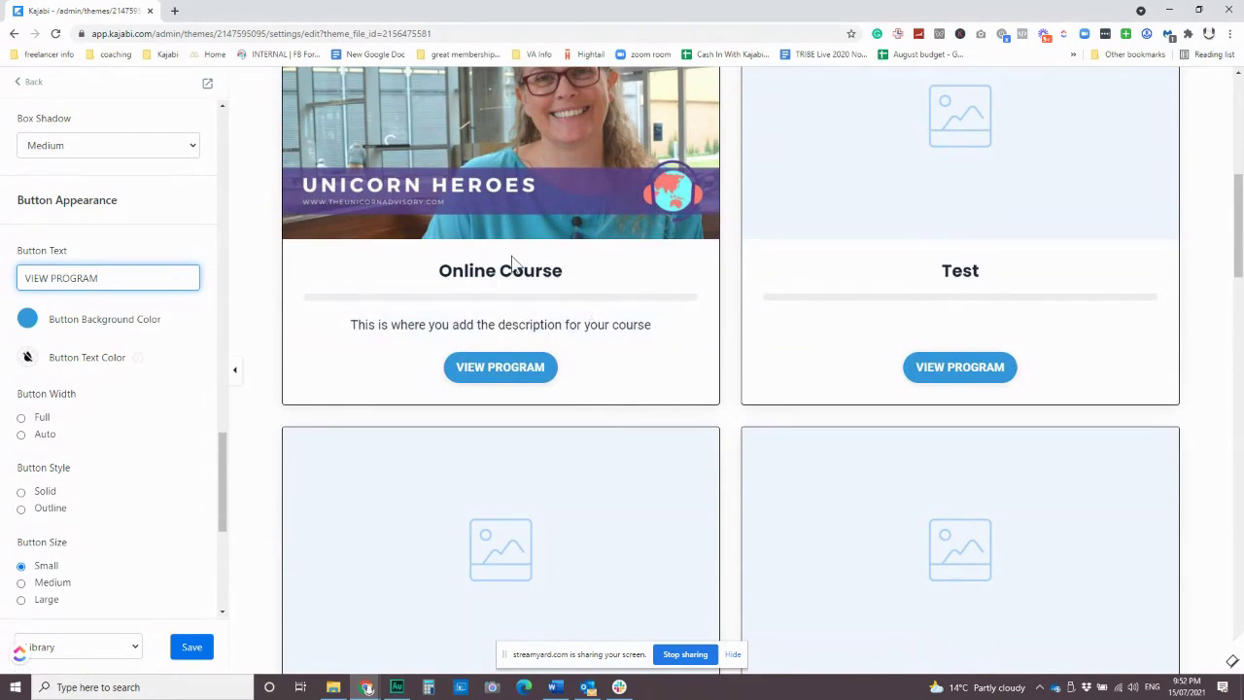
scroll(537, 280, "up", 1)
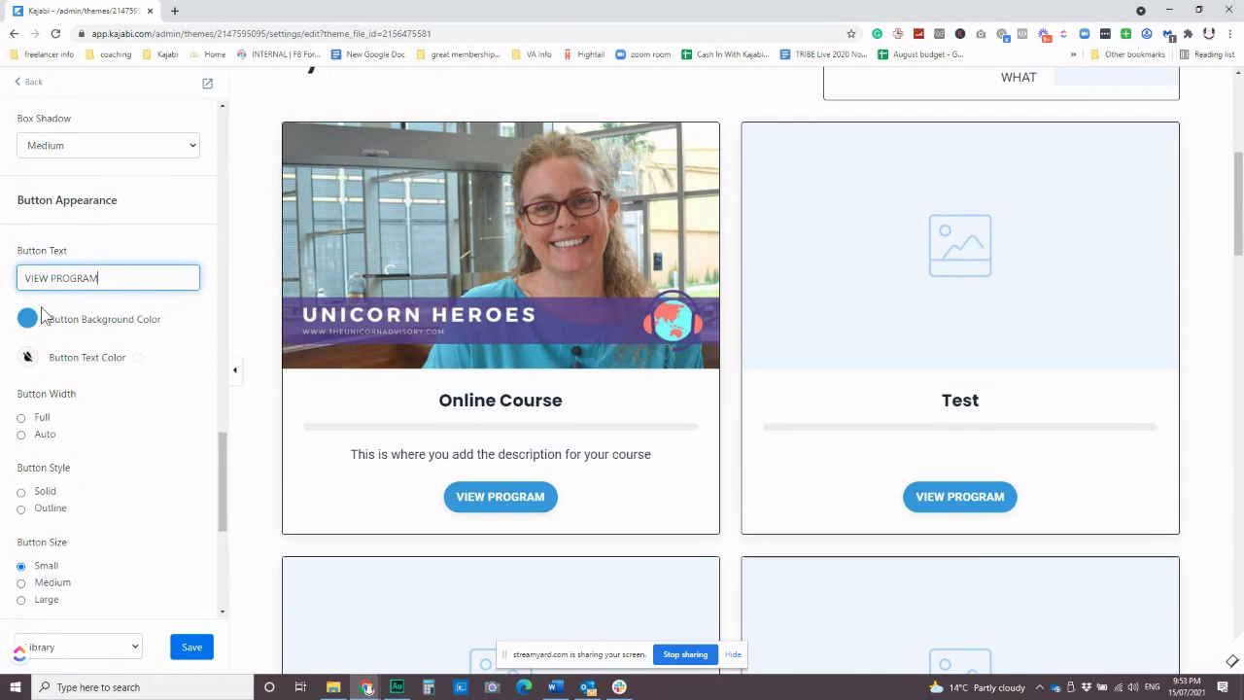
scroll(80, 433, "down", 1)
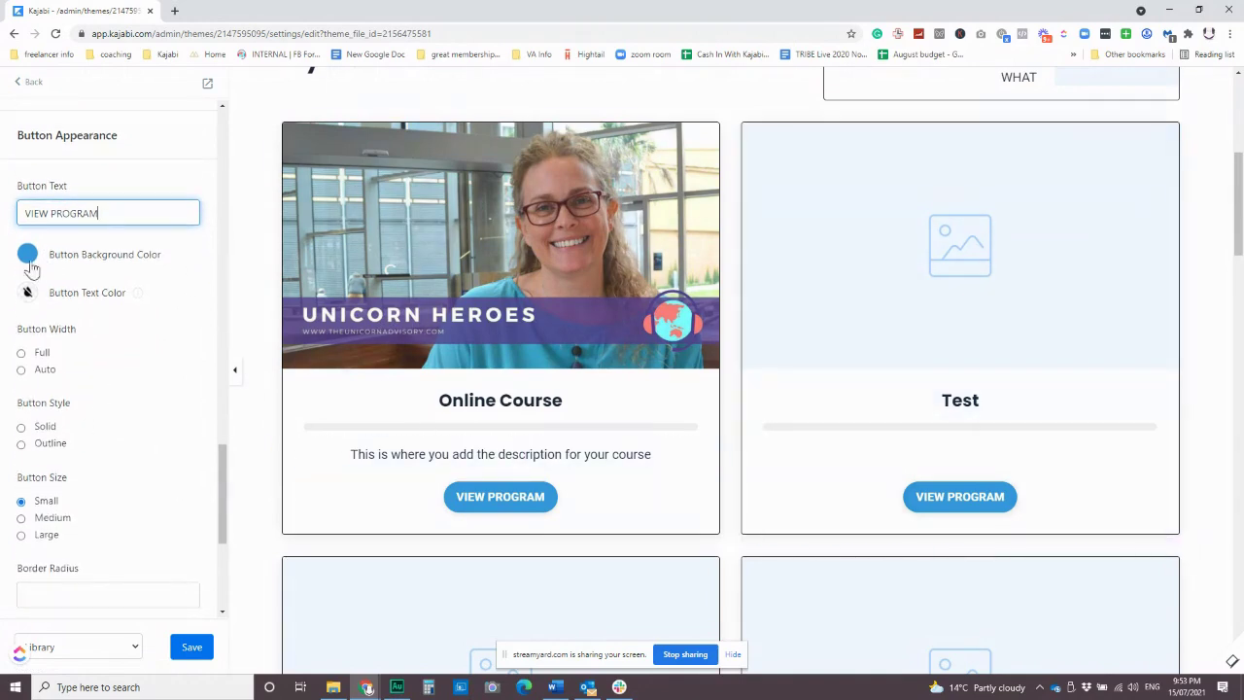
scroll(97, 495, "down", 3)
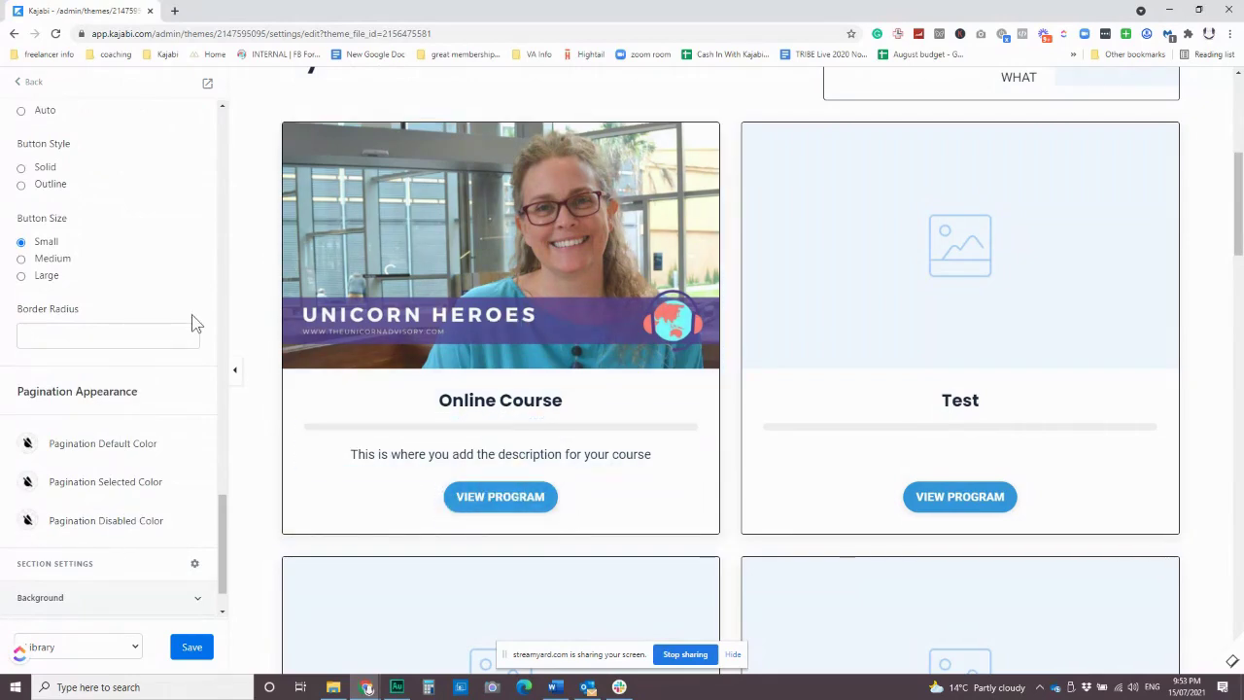
scroll(191, 323, "down", 1)
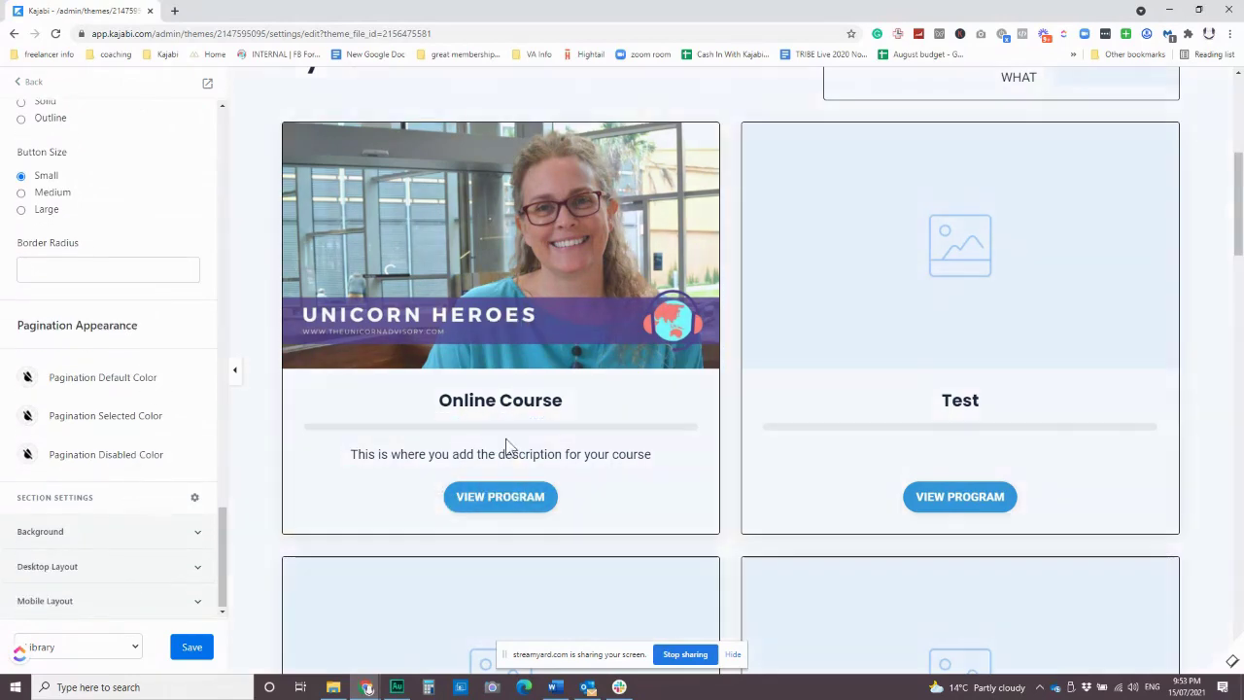
scroll(793, 474, "up", 5)
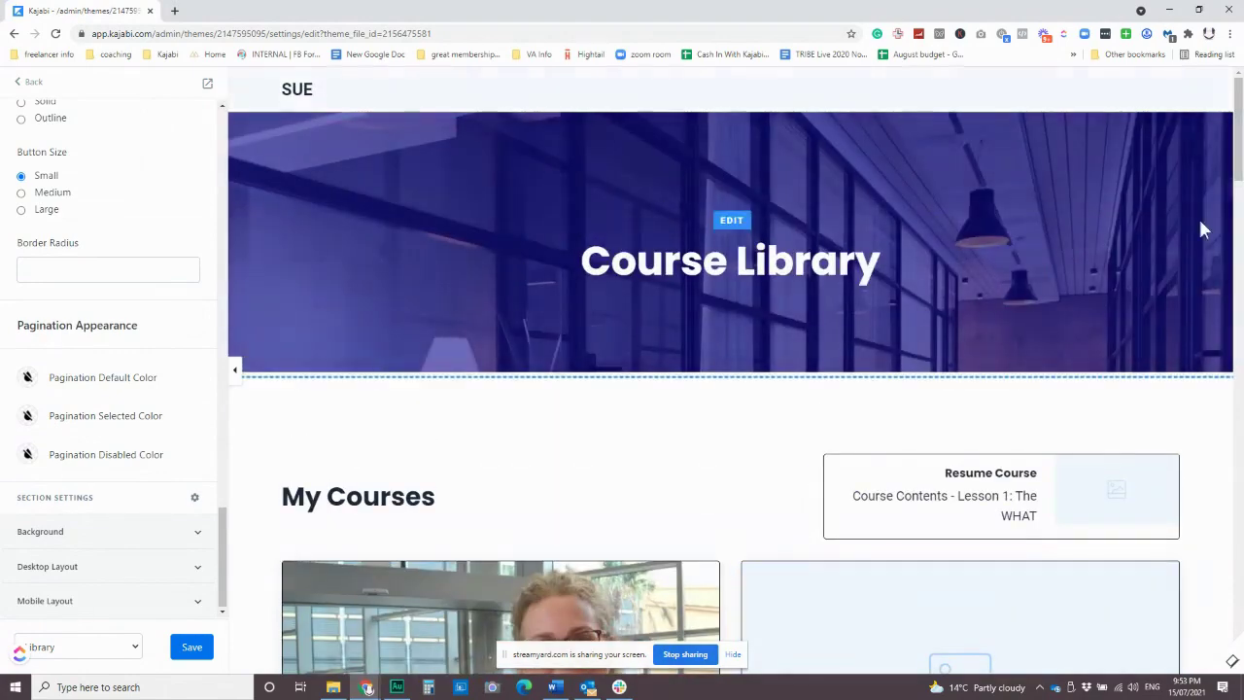
Try a pink Course Library banner background, then revert it to purple.
left_click(382, 184)
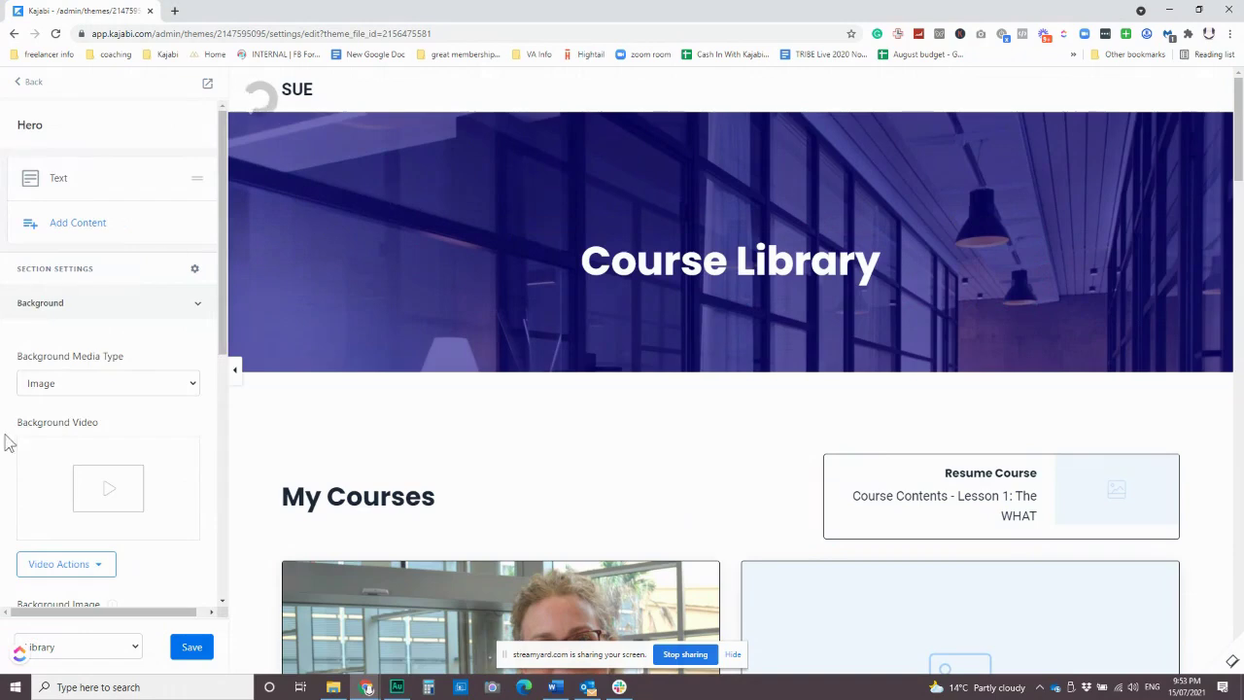
scroll(130, 457, "down", 4)
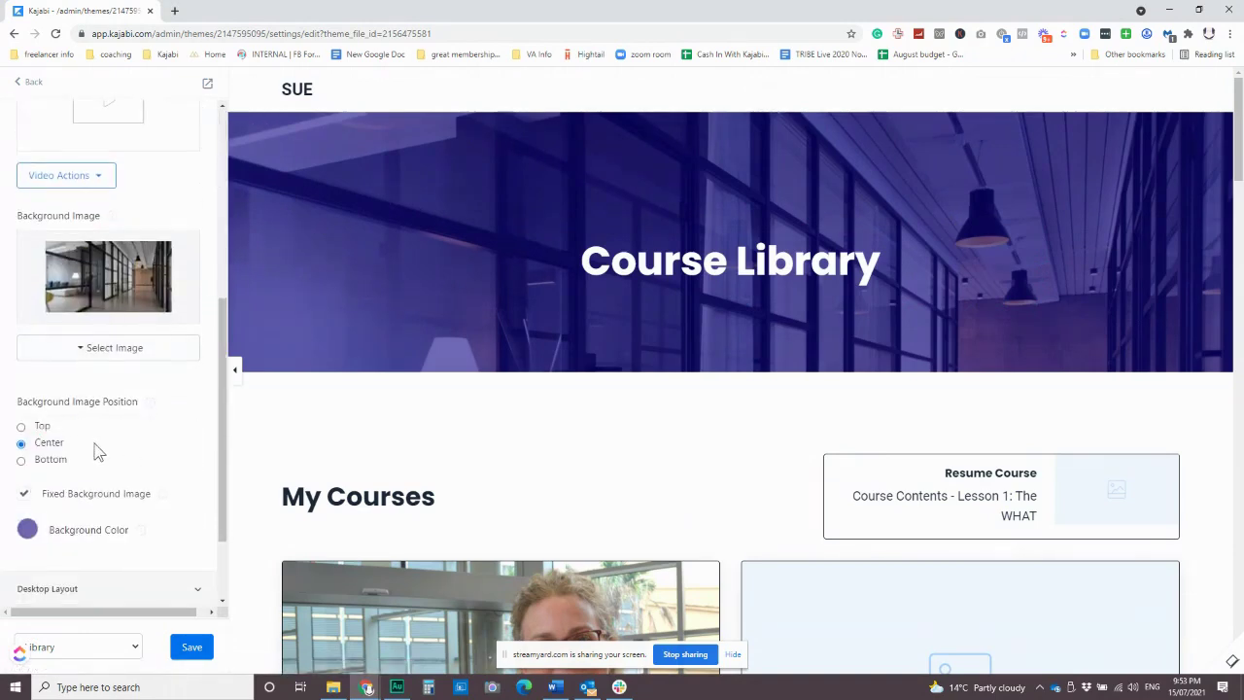
scroll(98, 447, "down", 1)
left_click(29, 419)
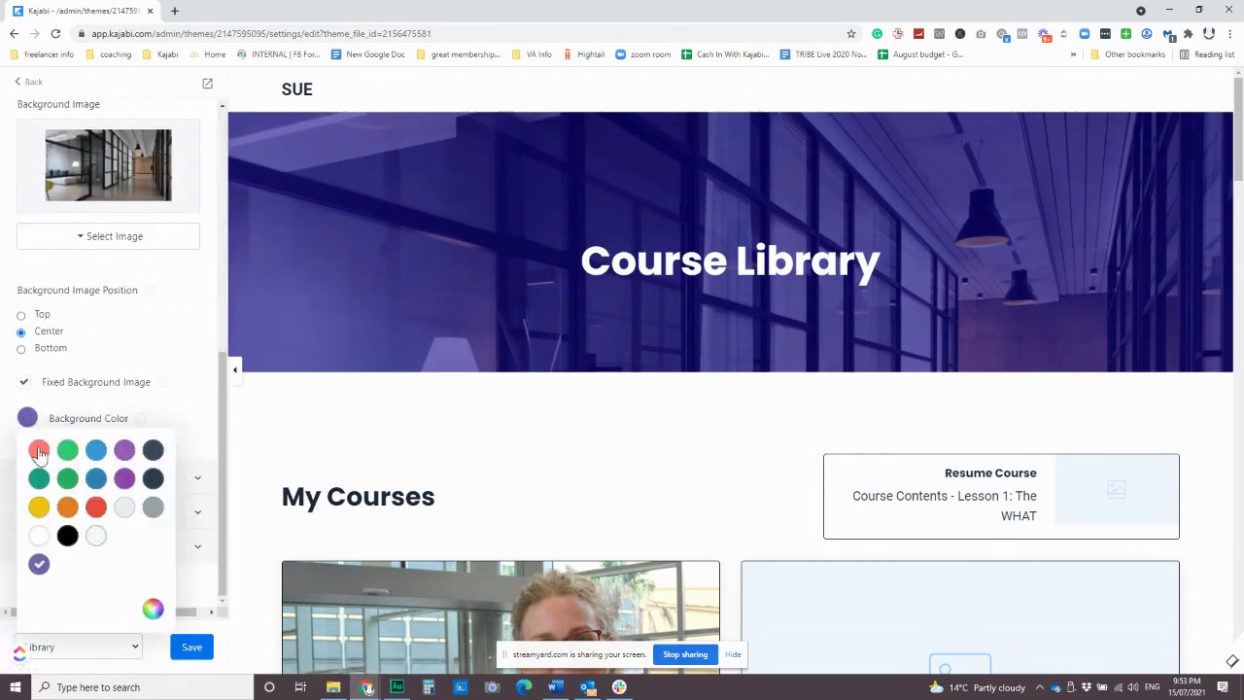
left_click(39, 450)
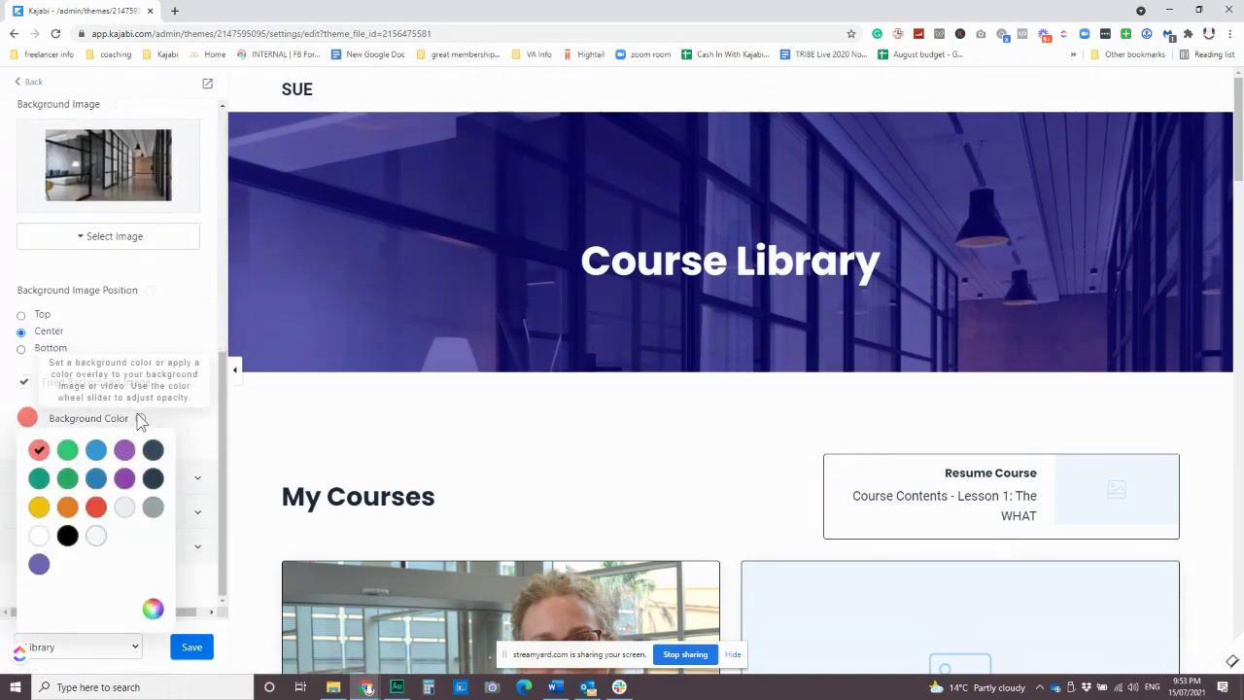
left_click(152, 608)
left_click_drag(326, 581, 298, 577)
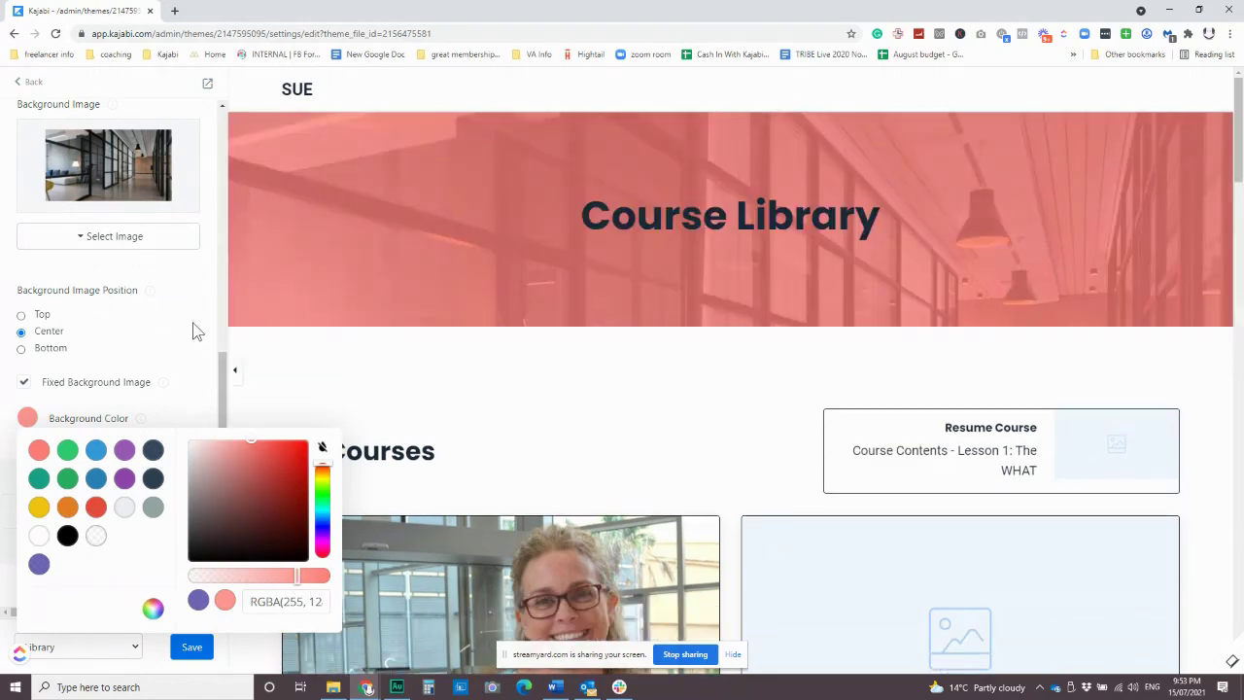
left_click(38, 564)
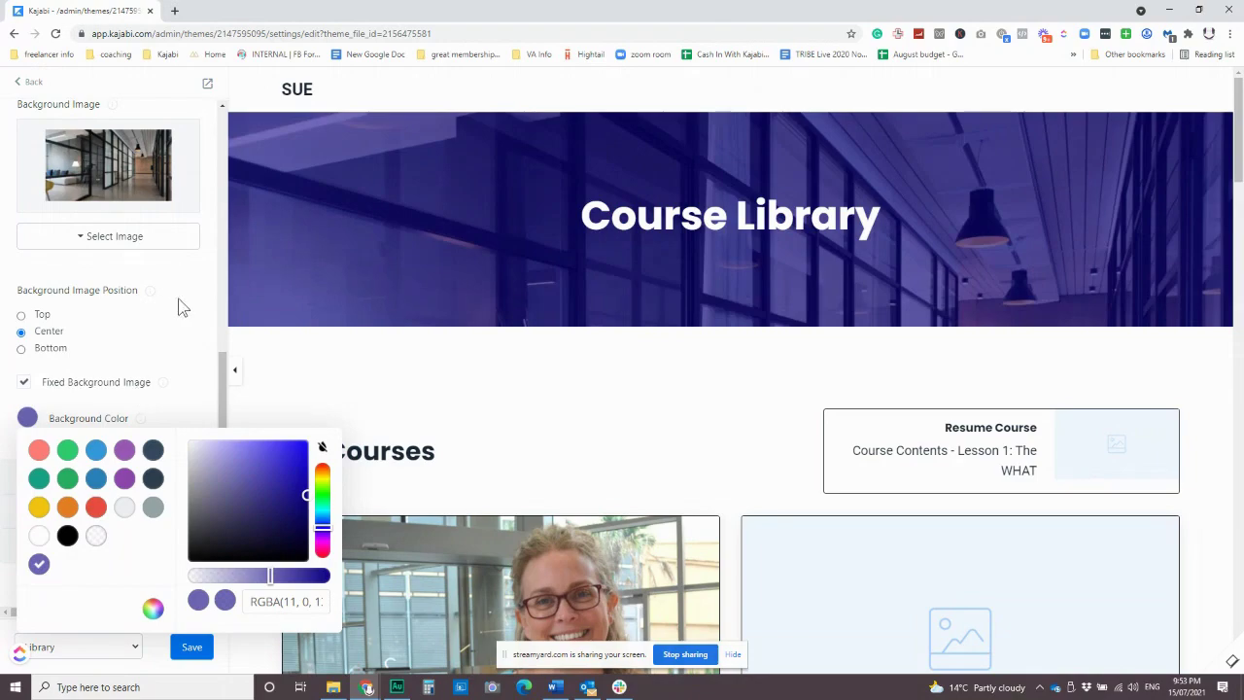
left_click(436, 336)
Save the Library page and return to its list of sections.
scroll(611, 442, "down", 3)
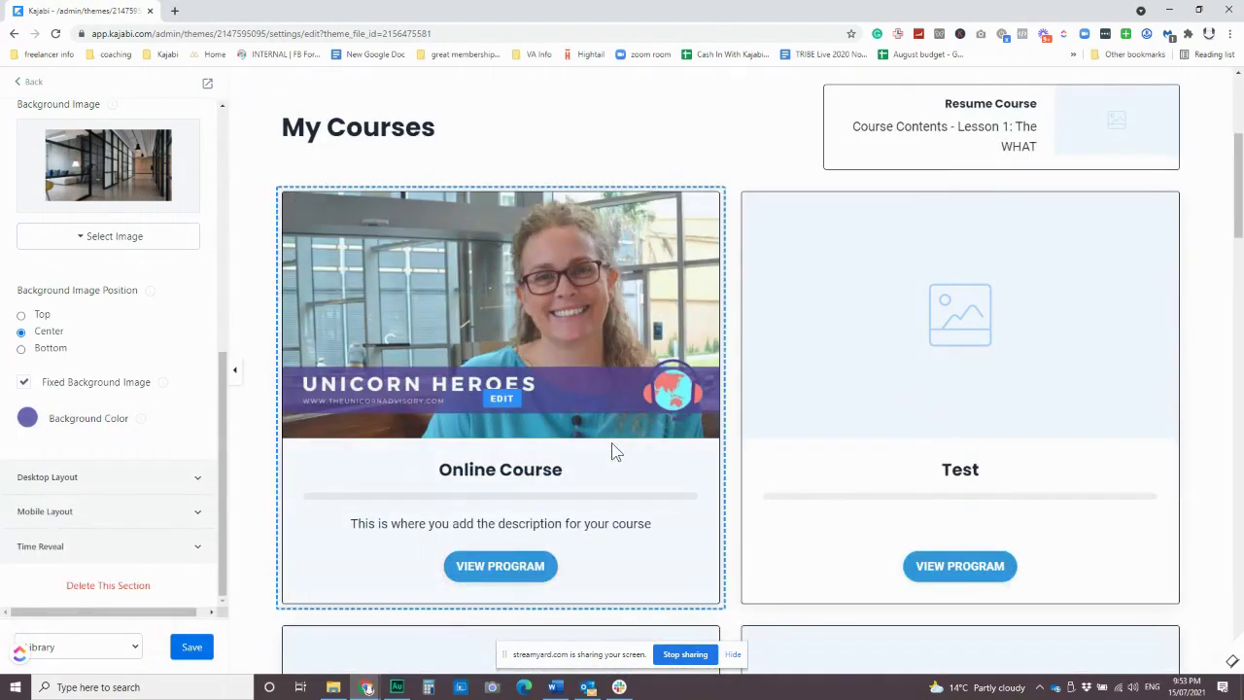
scroll(611, 452, "down", 5)
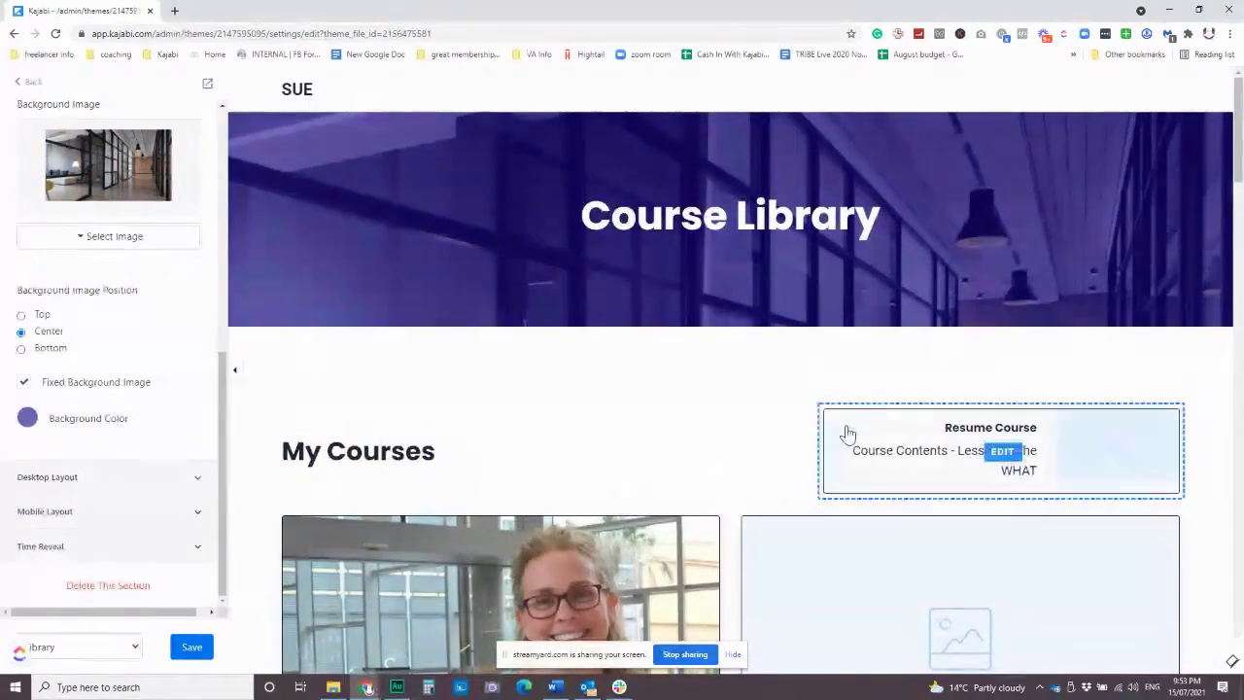
left_click(202, 648)
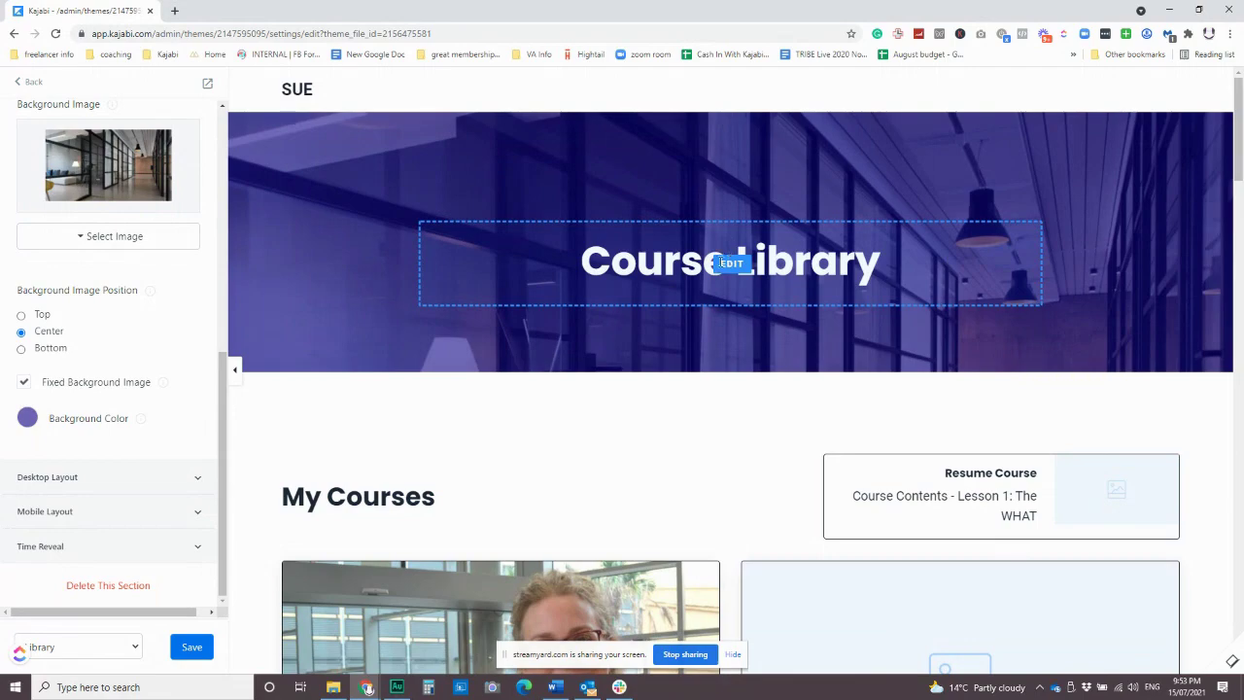
scroll(636, 339, "down", 1)
scroll(524, 468, "down", 4)
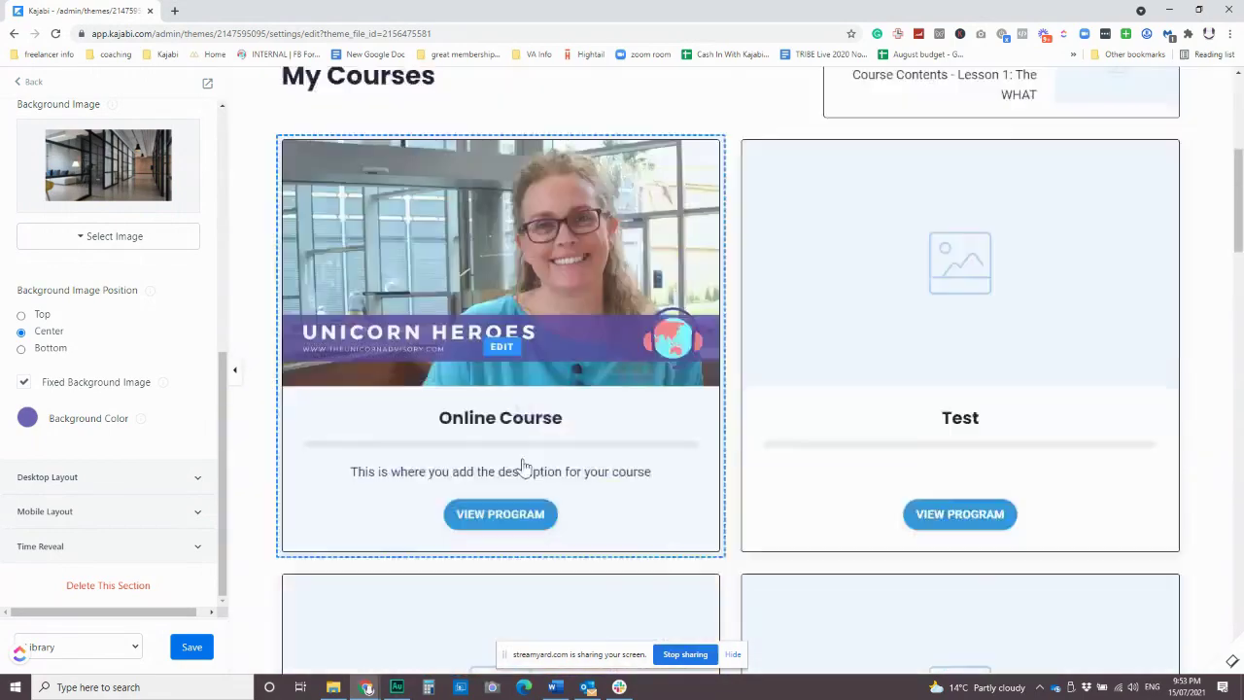
scroll(524, 462, "down", 20)
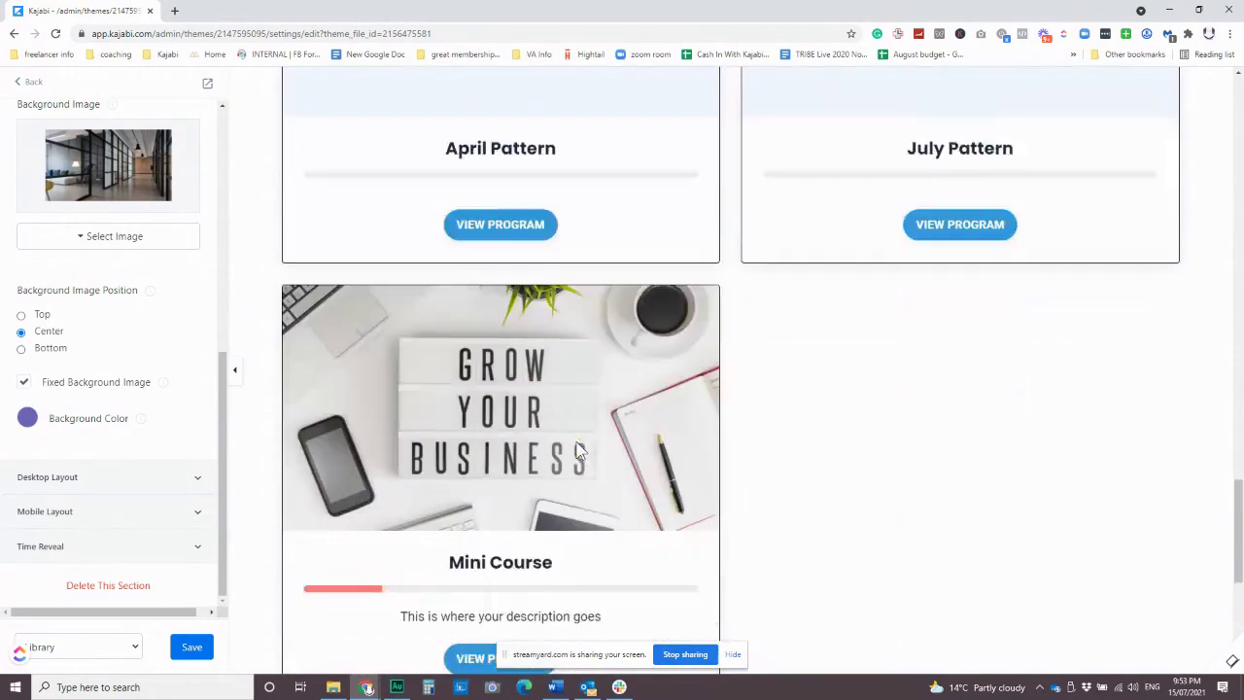
scroll(600, 463, "down", 5)
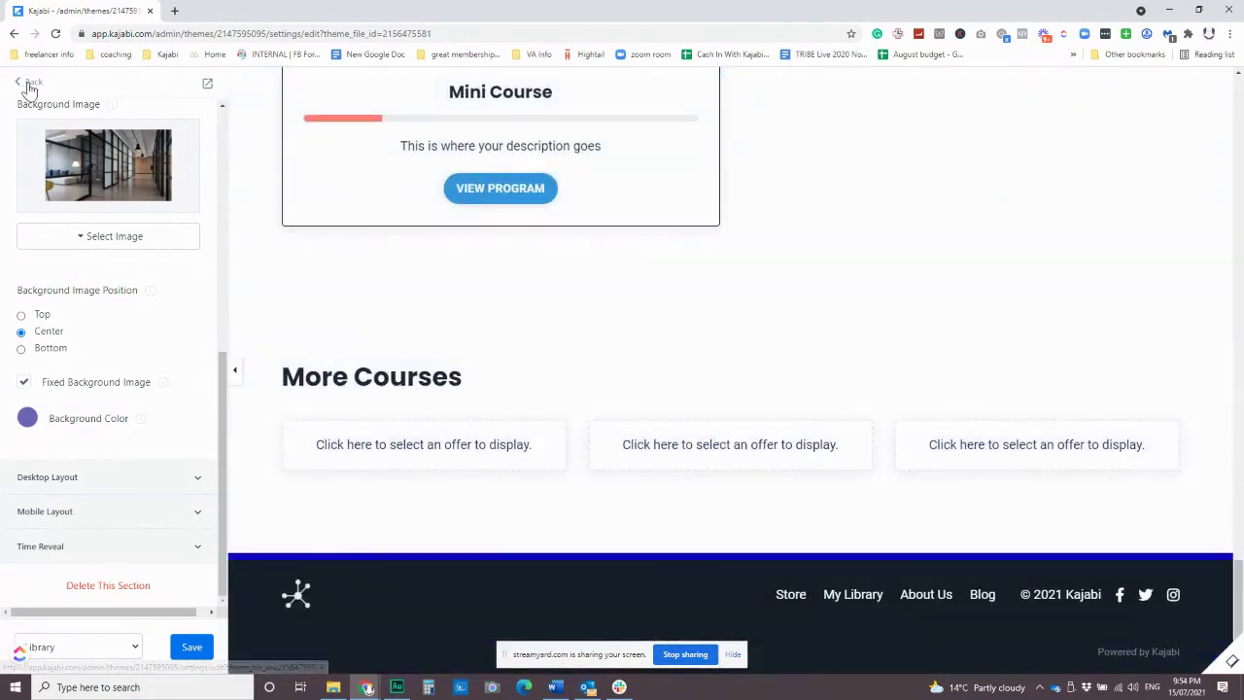
left_click(29, 86)
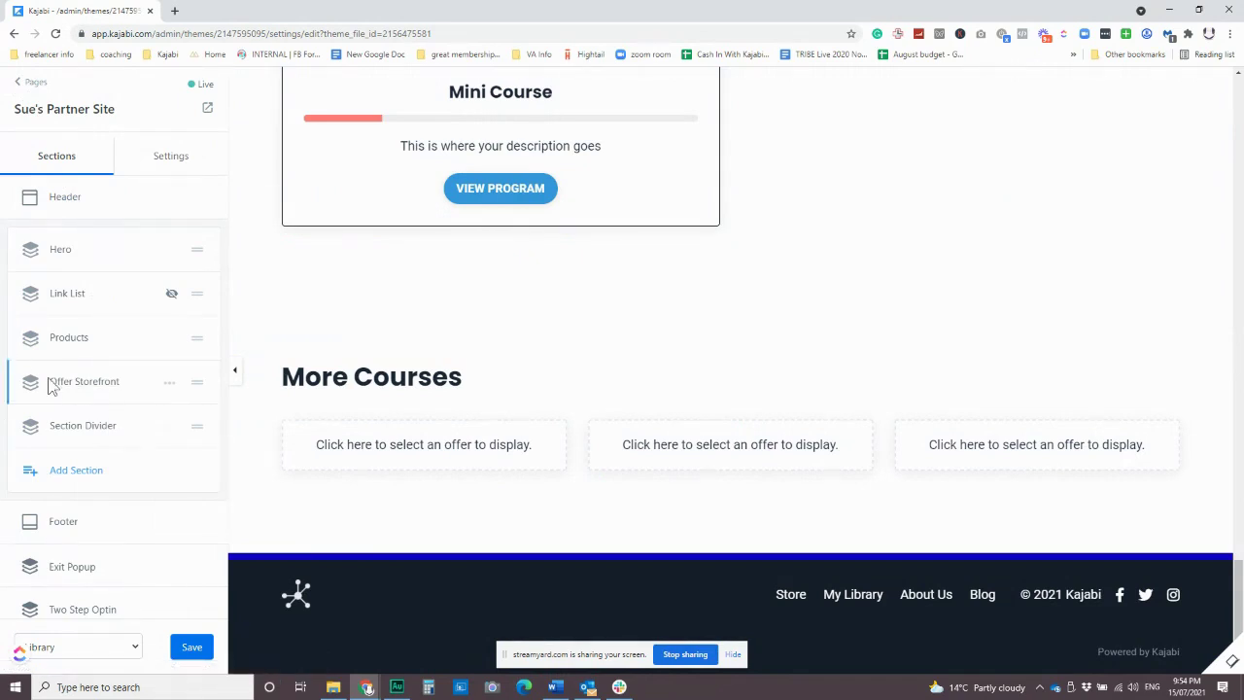
Hide the Offer Storefront section so the More Courses offers disappear from the library page.
left_click(169, 385)
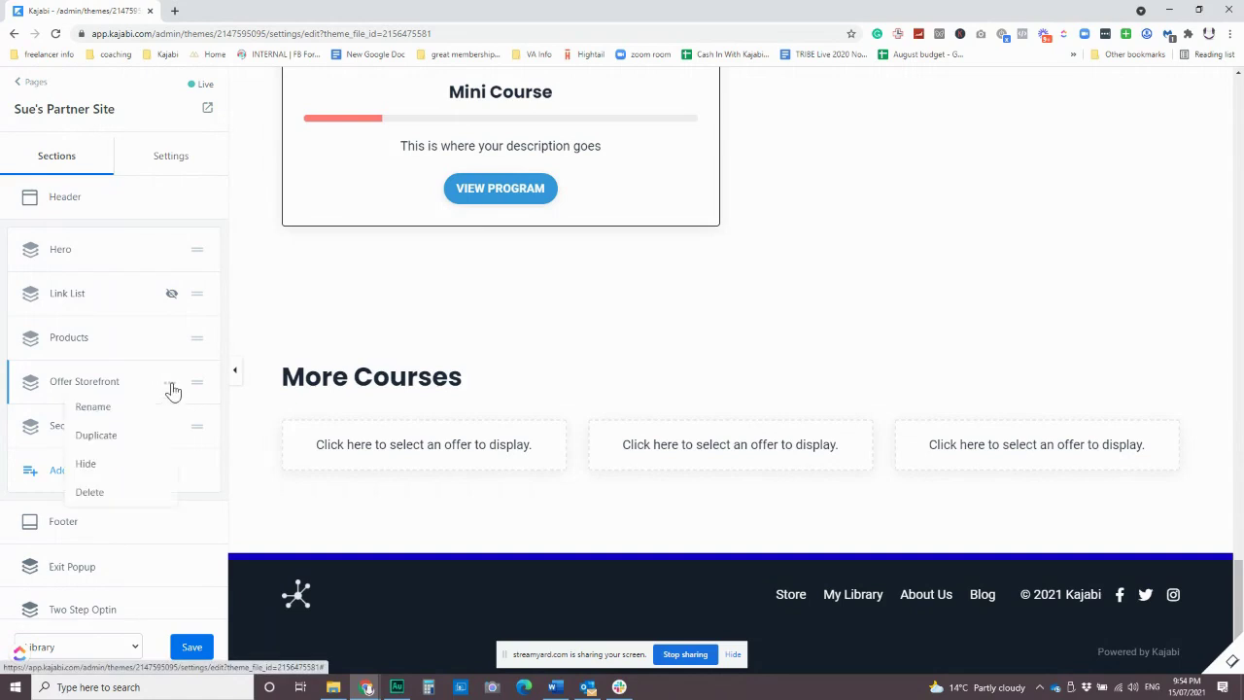
left_click(100, 466)
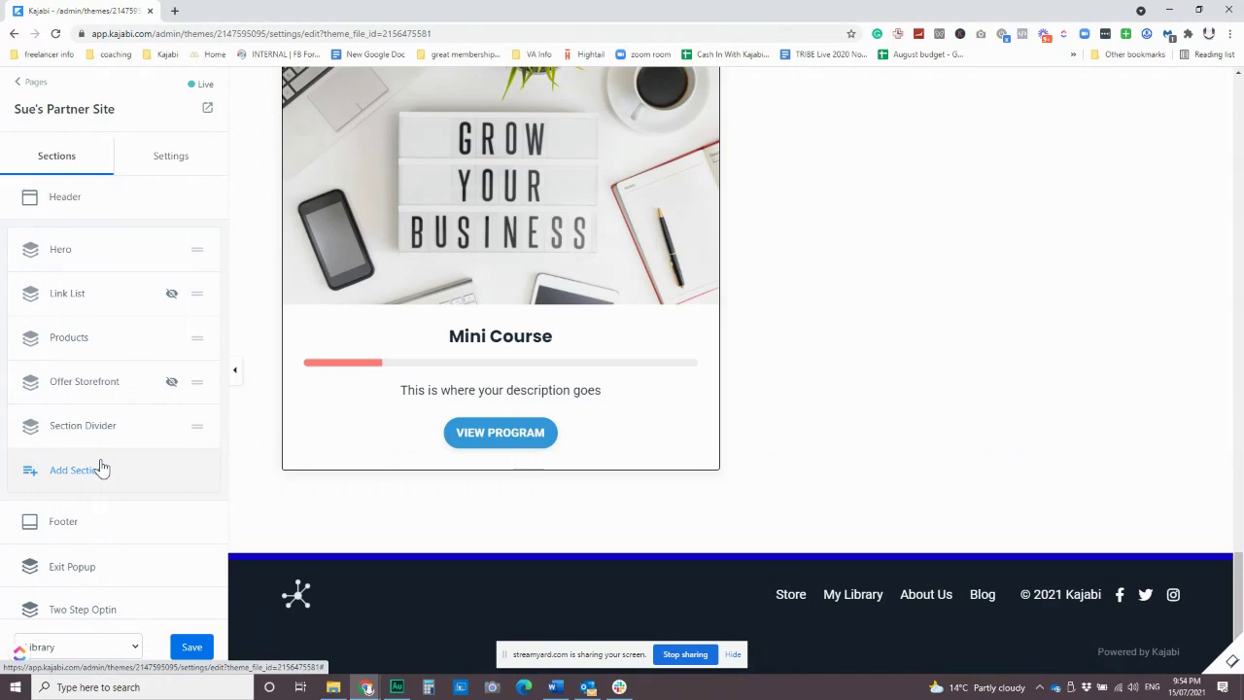
scroll(97, 464, "down", 2)
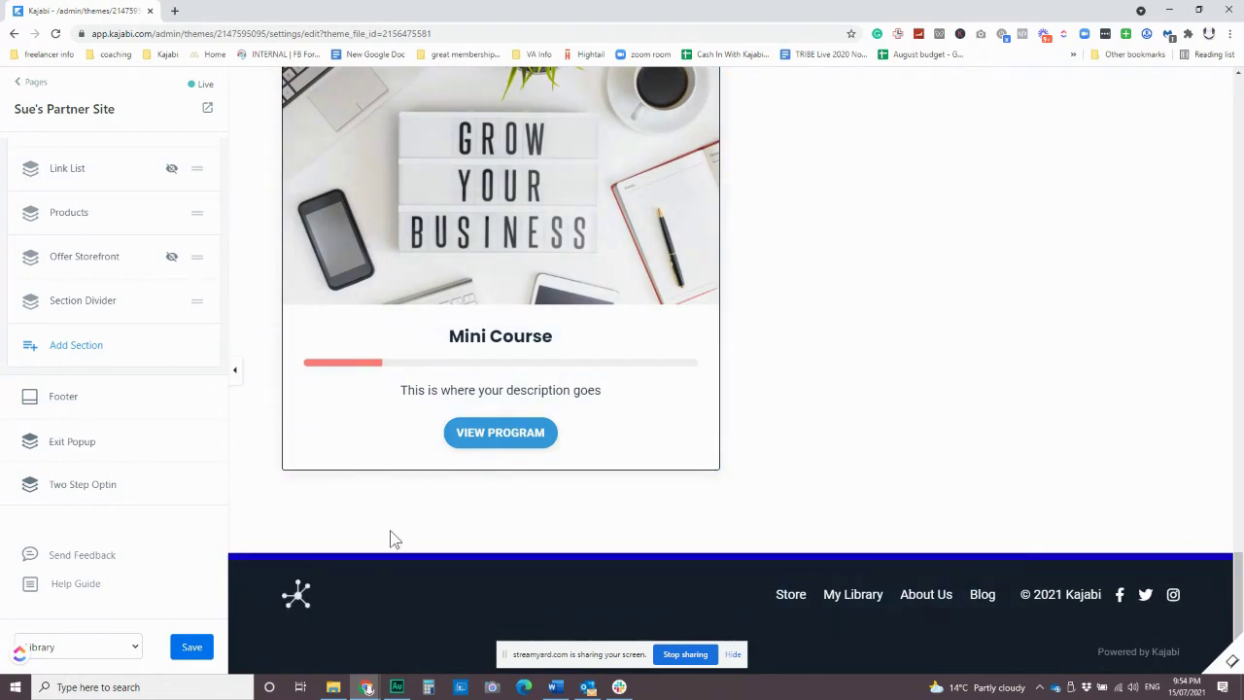
Remove the Main Menu links from the footer and replace the copyright text with the site owner's name.
left_click(408, 597)
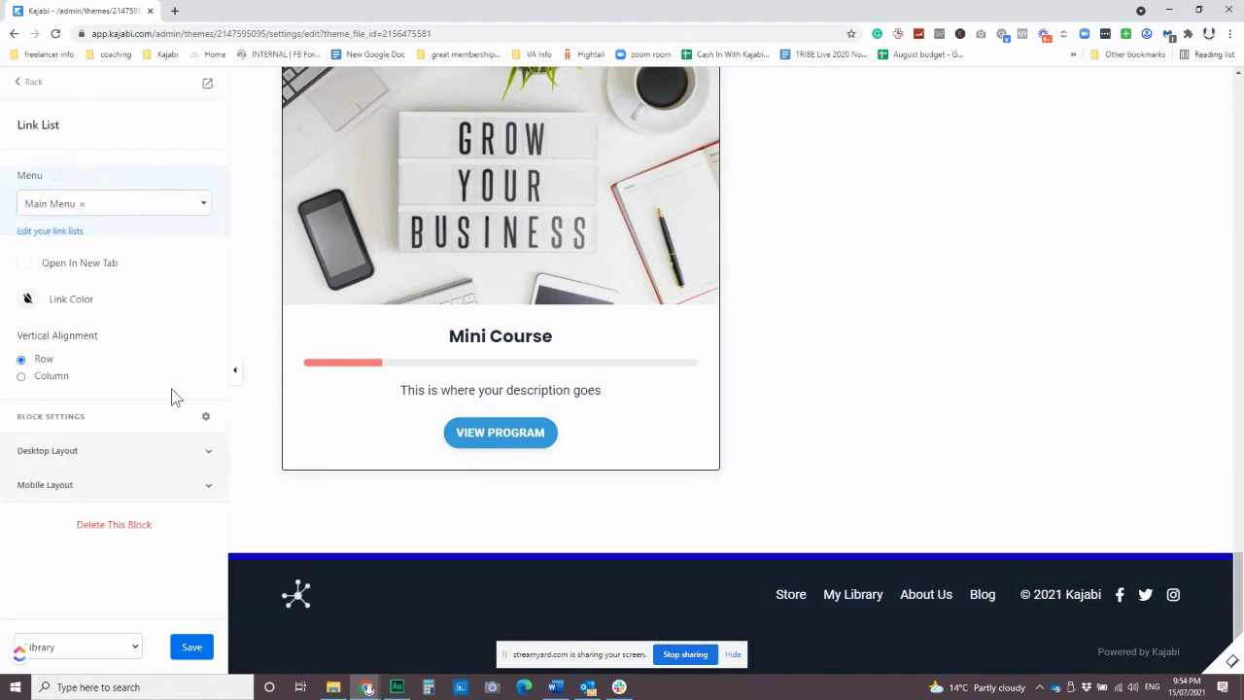
left_click(83, 206)
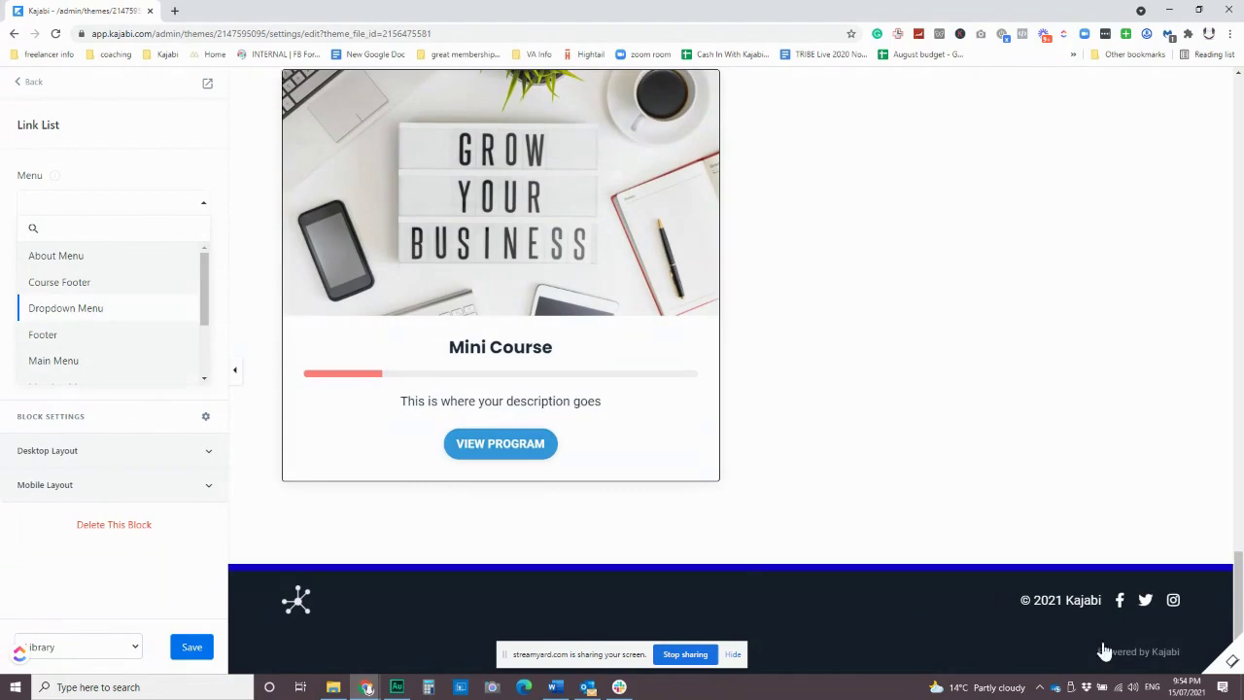
left_click(1061, 600)
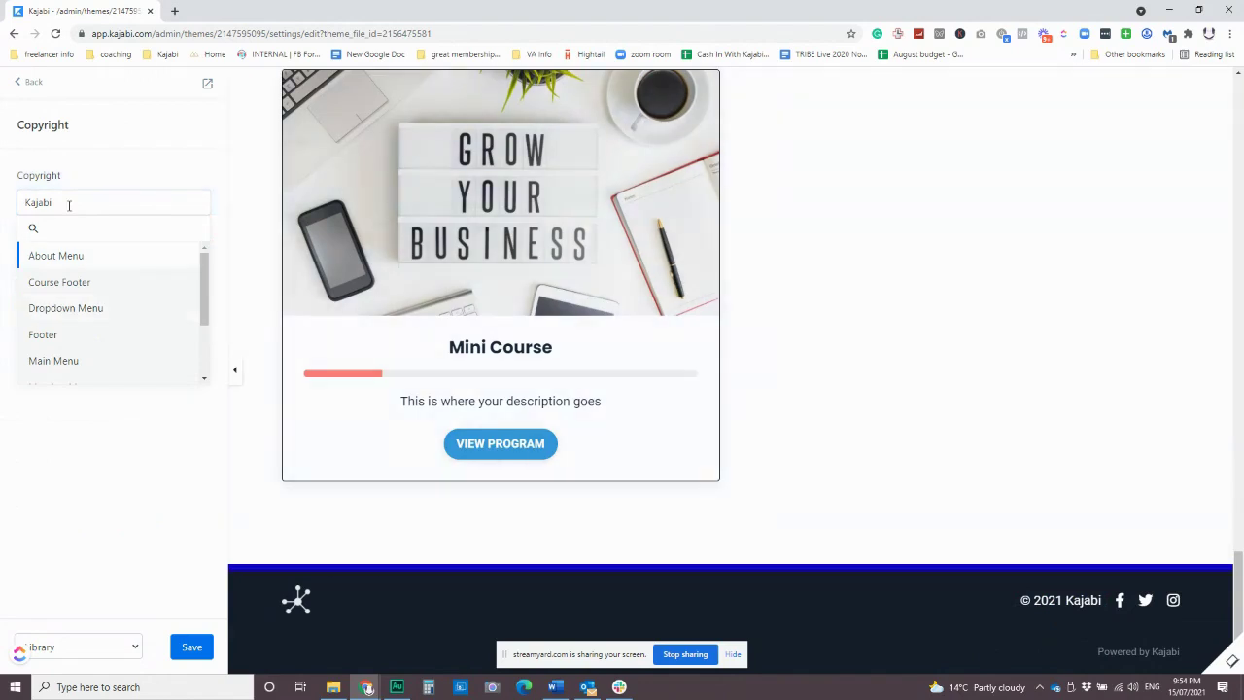
left_click_drag(69, 202, 5, 206)
type("V")
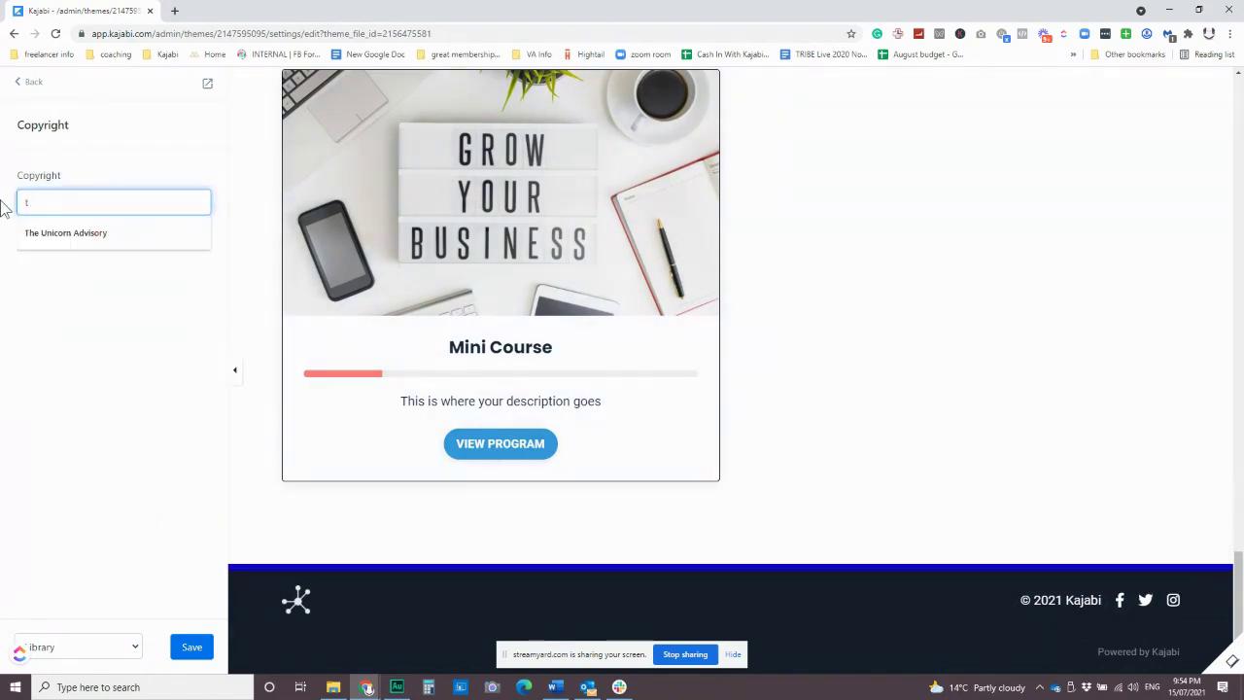
type("UE")
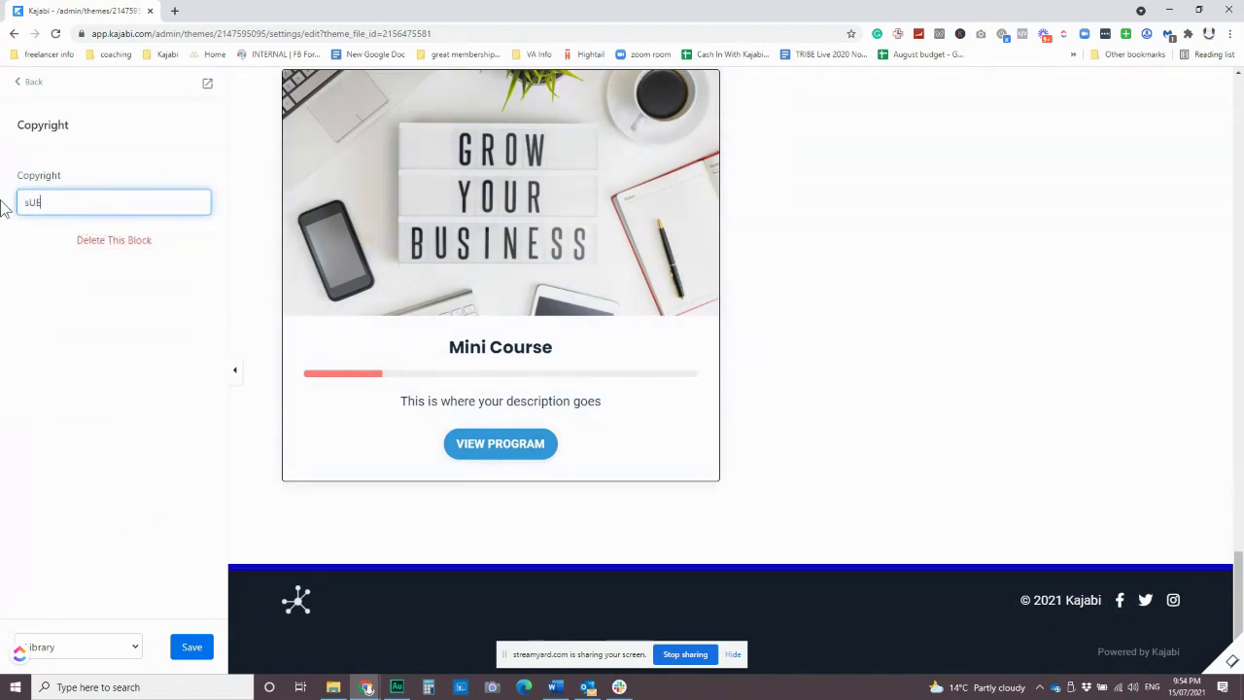
type(" m")
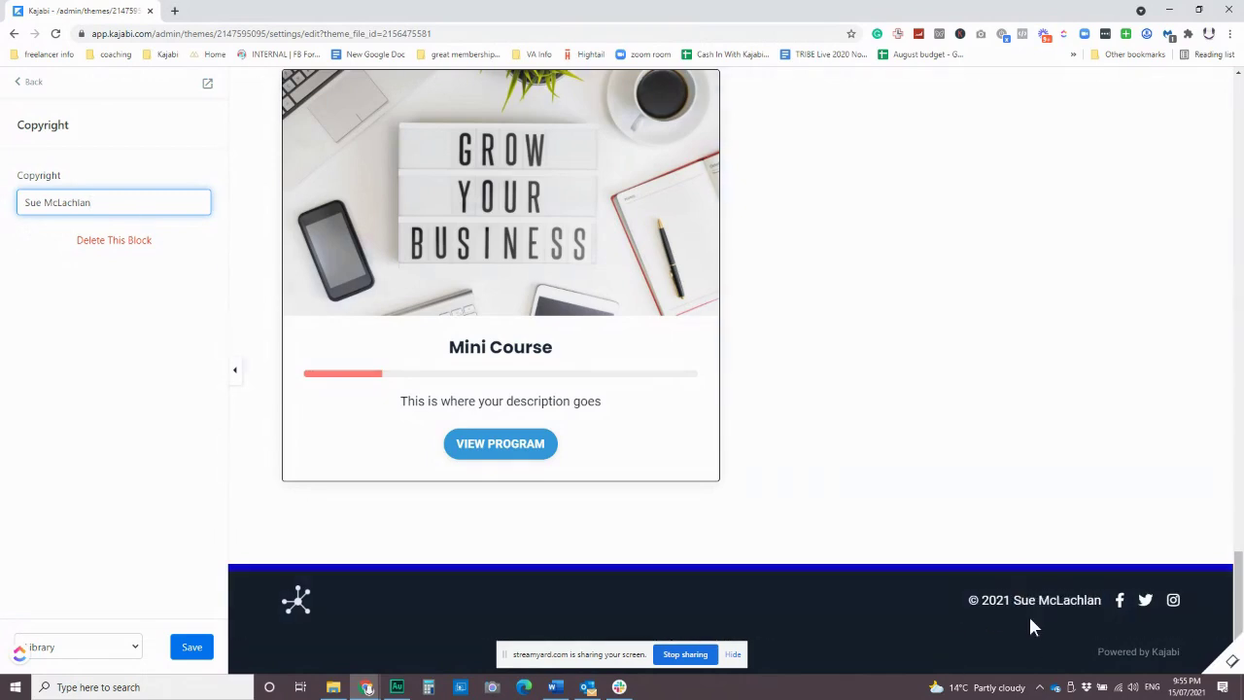
Delete the Facebook link from the footer's social icons.
left_click(1122, 602)
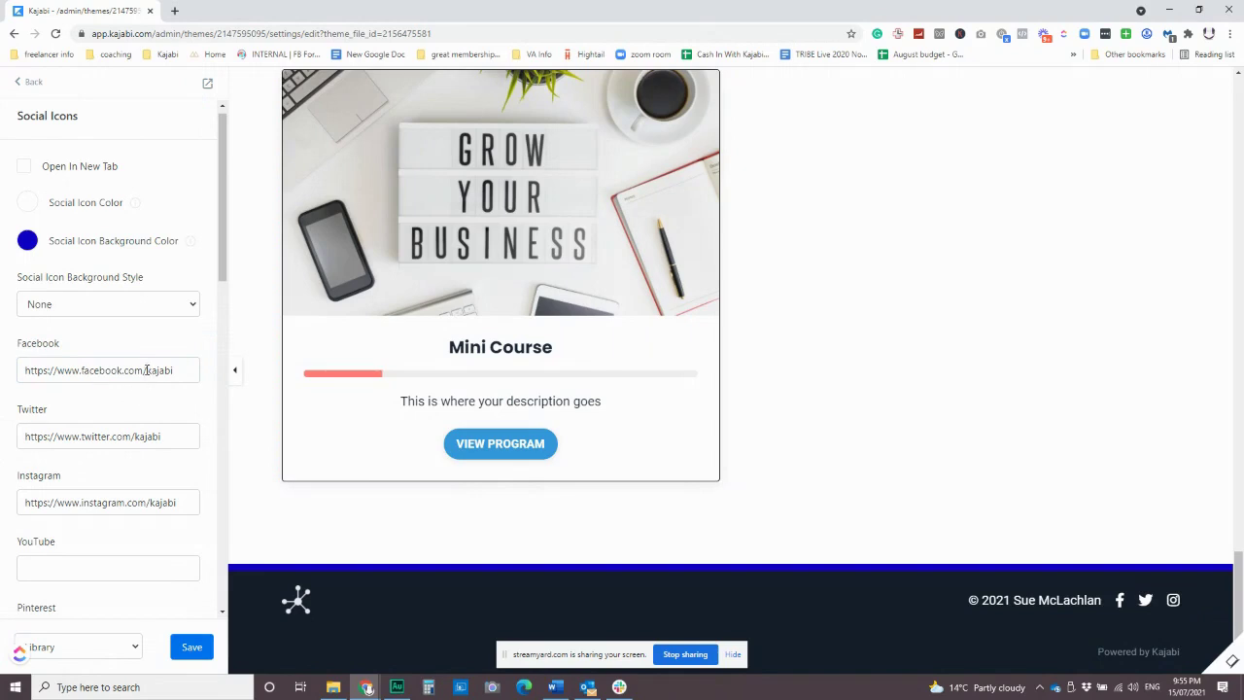
left_click_drag(146, 370, 187, 369)
left_click(187, 369)
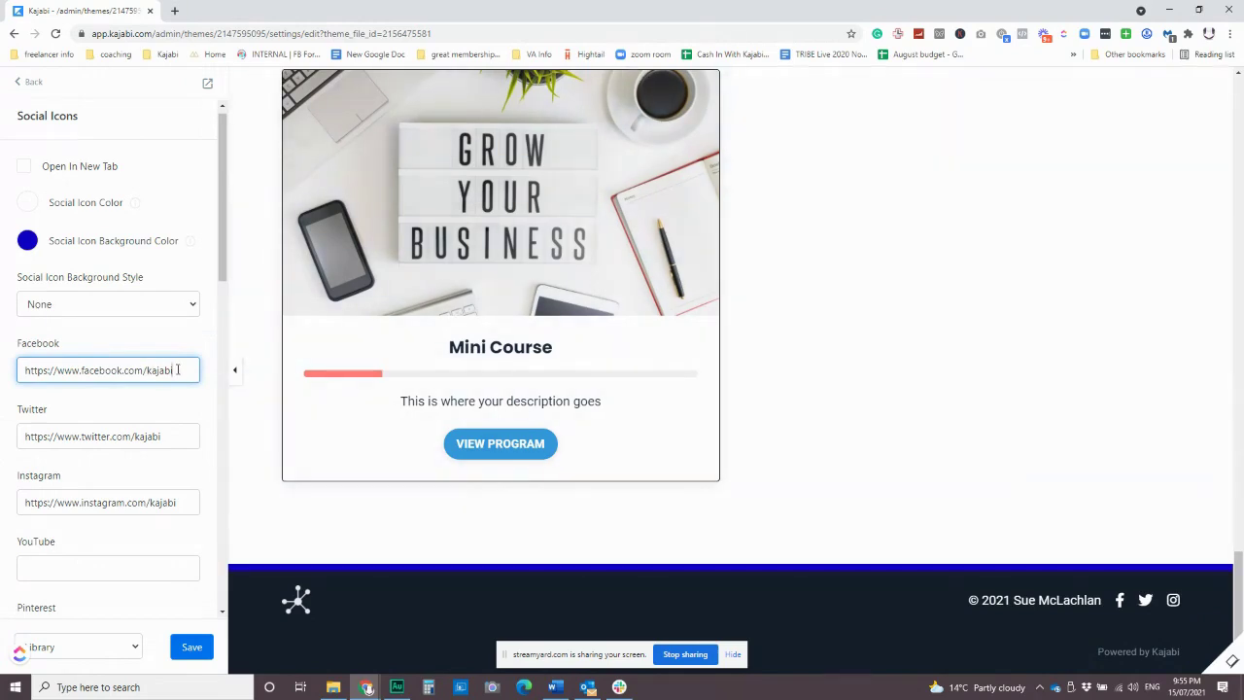
left_click_drag(178, 369, 3, 344)
key("BackSpace")
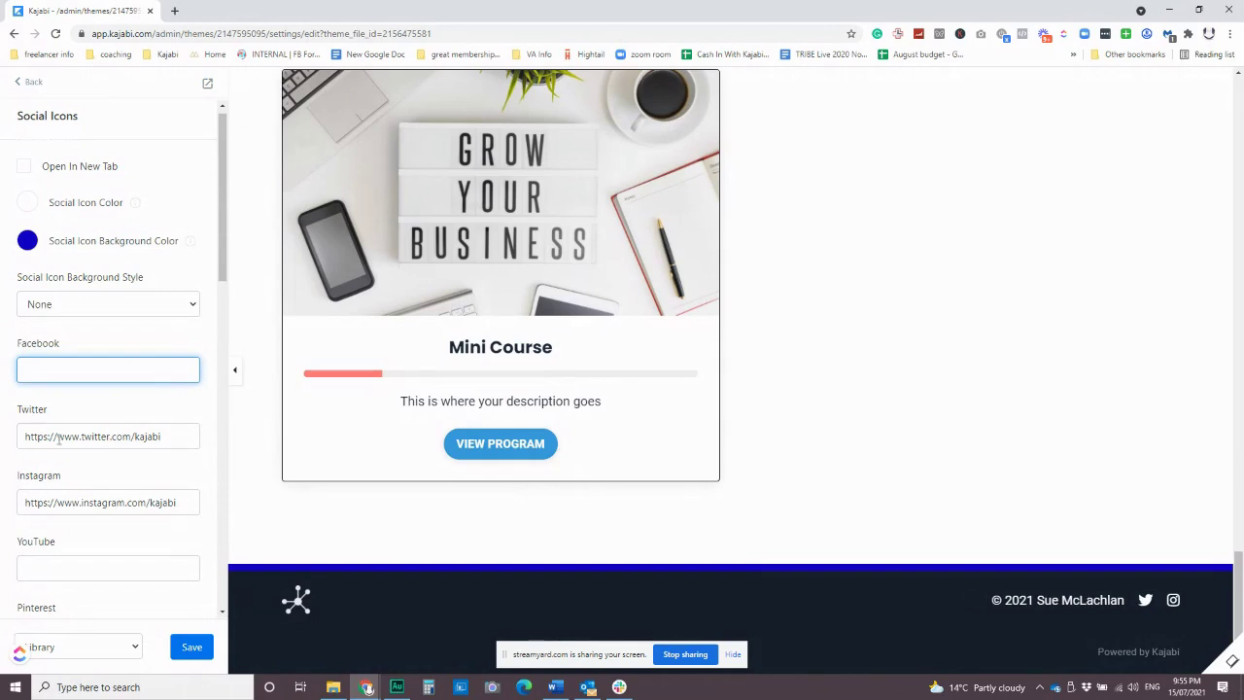
scroll(70, 389, "down", 4)
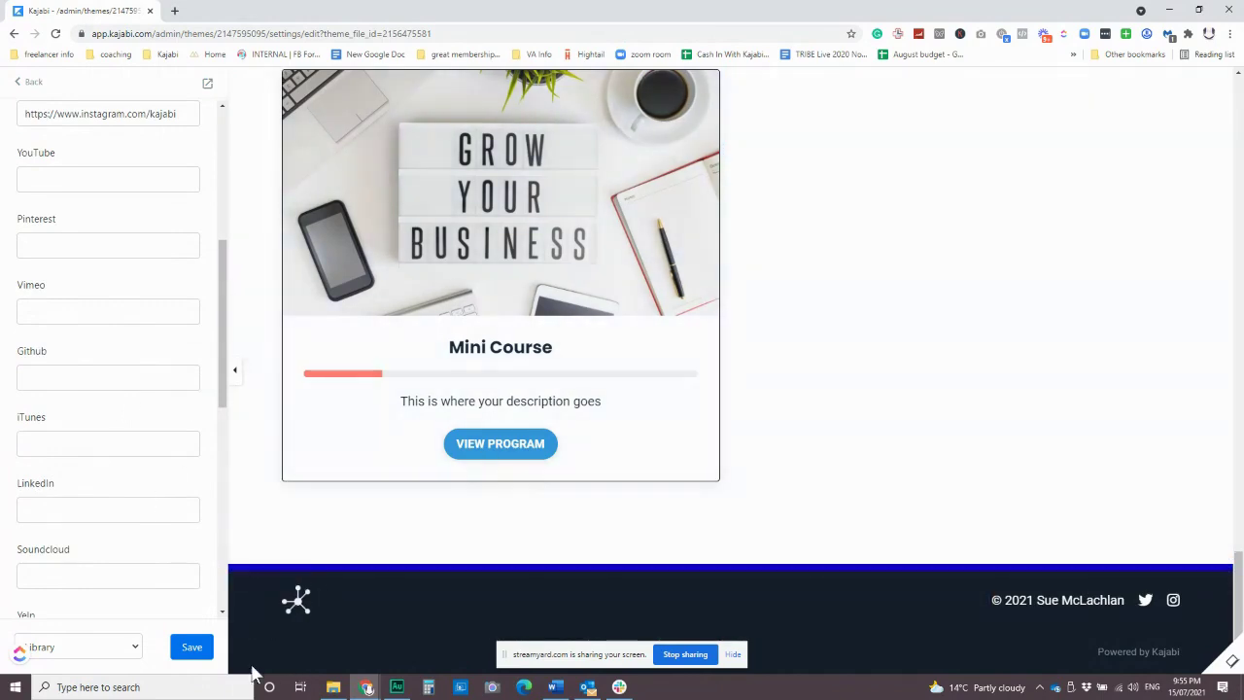
Delete the footer logo block and return to the footer's content list.
left_click(294, 600)
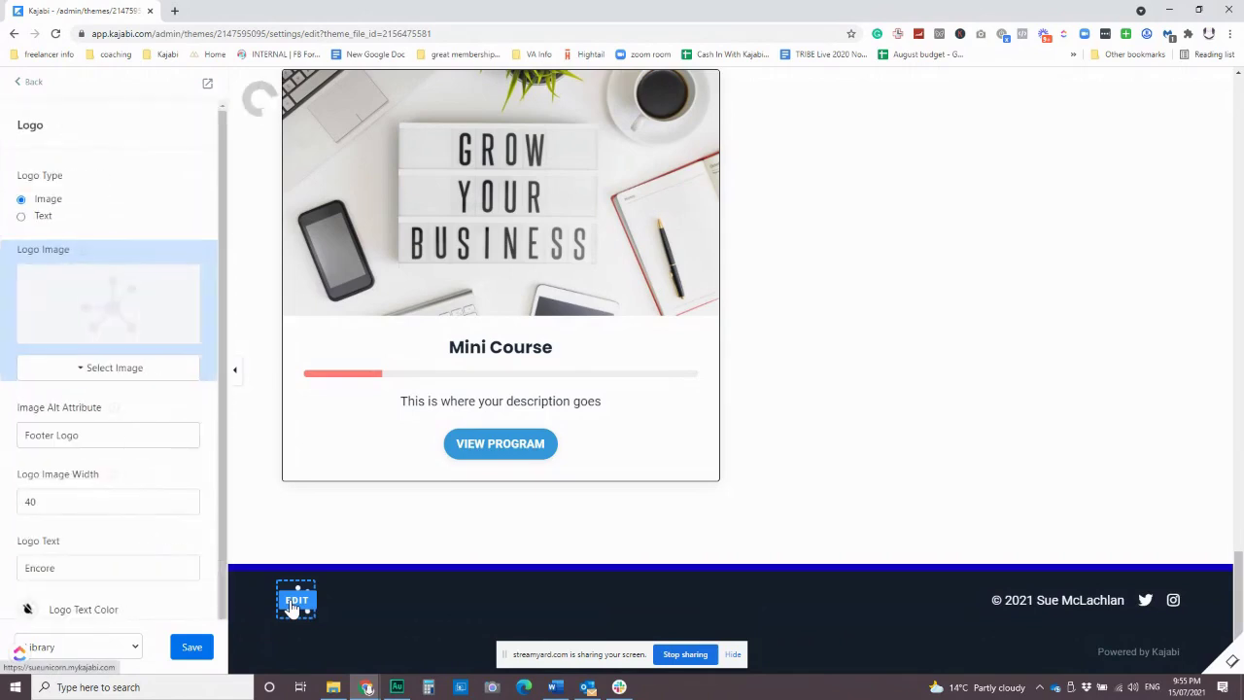
left_click(39, 220)
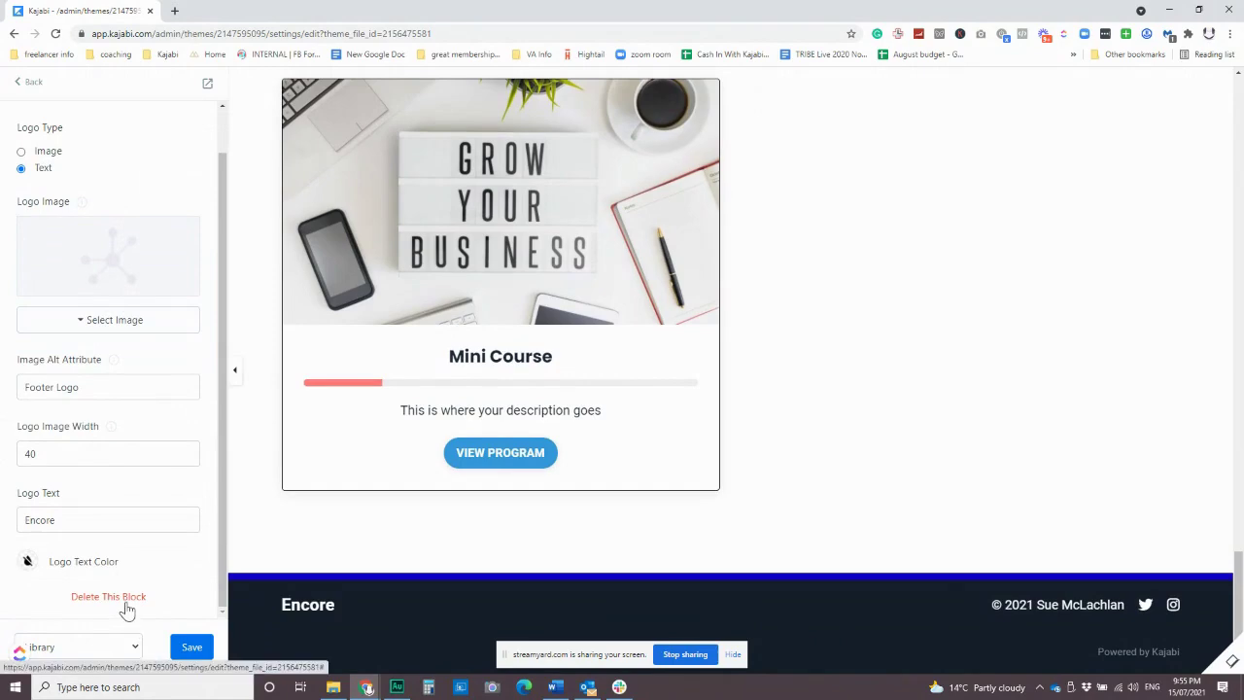
left_click(125, 595)
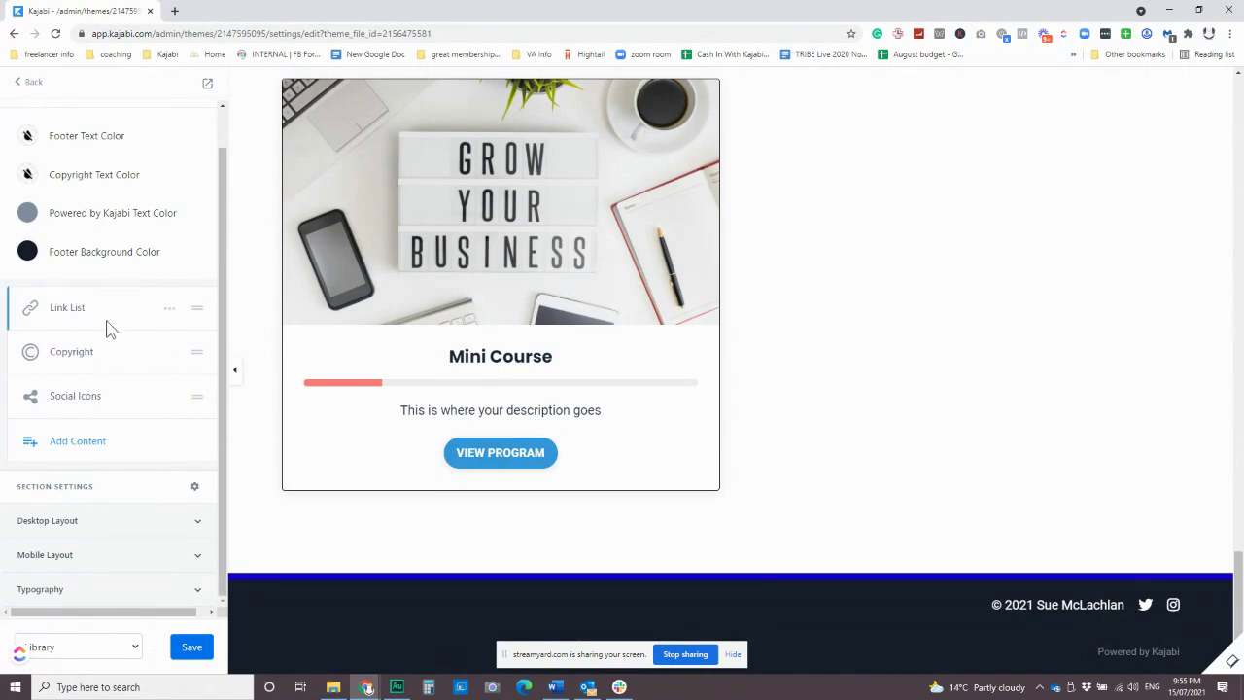
left_click(70, 311)
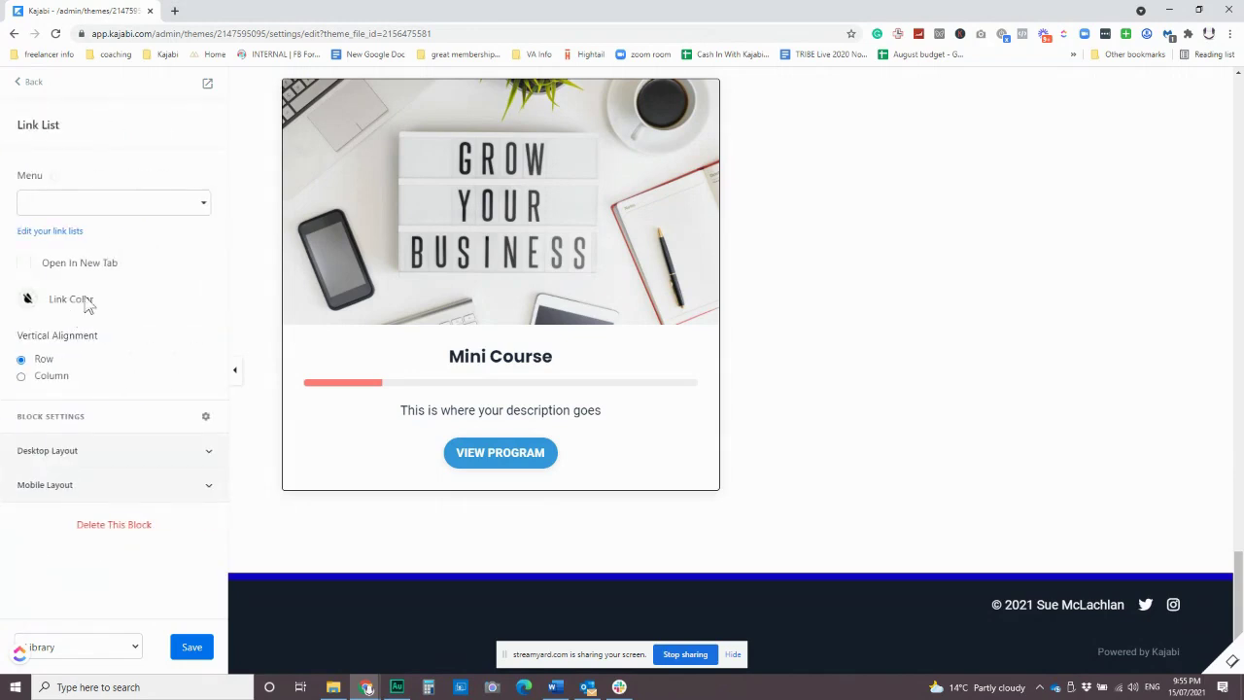
left_click(19, 85)
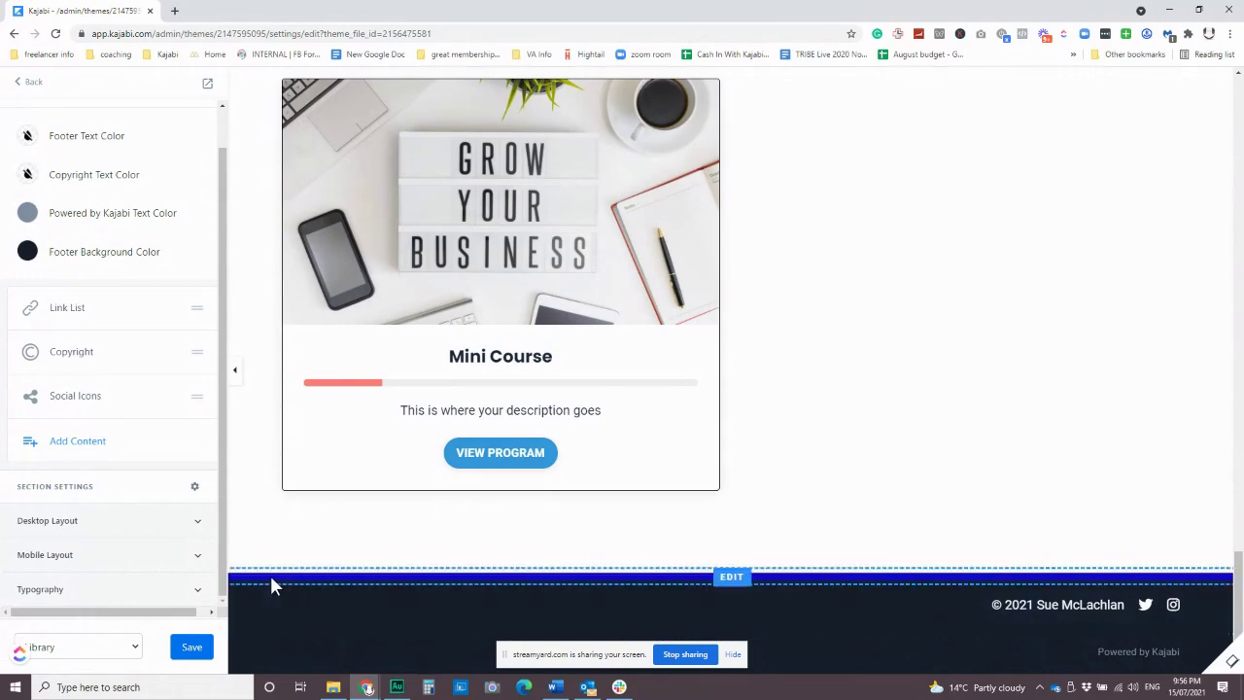
Exit the Library page editor without saving, confirming the 'Leave site?' prompt.
left_click(24, 82)
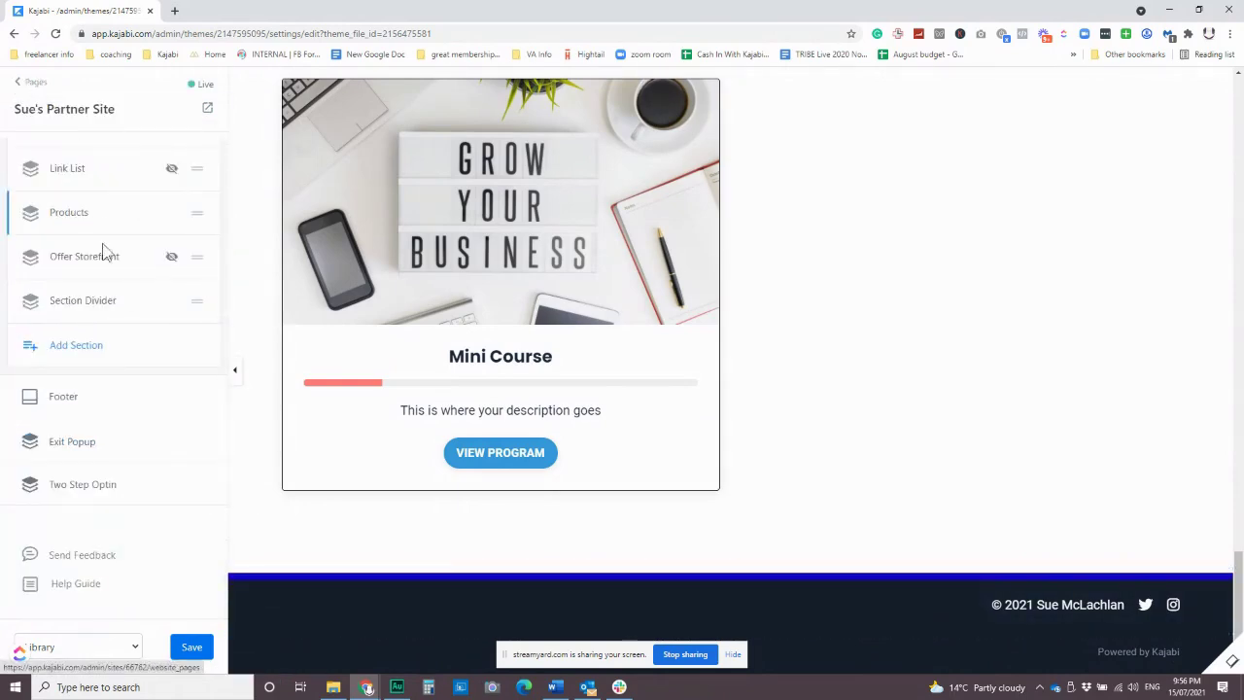
scroll(115, 321, "up", 2)
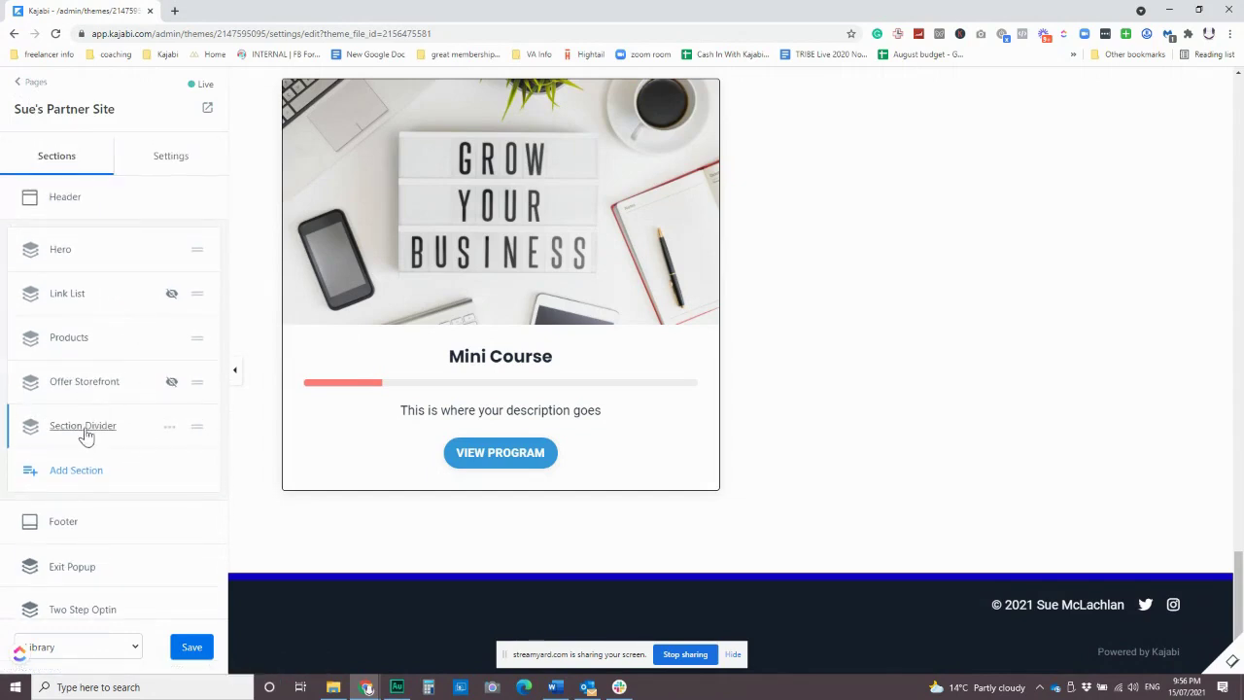
scroll(86, 433, "down", 2)
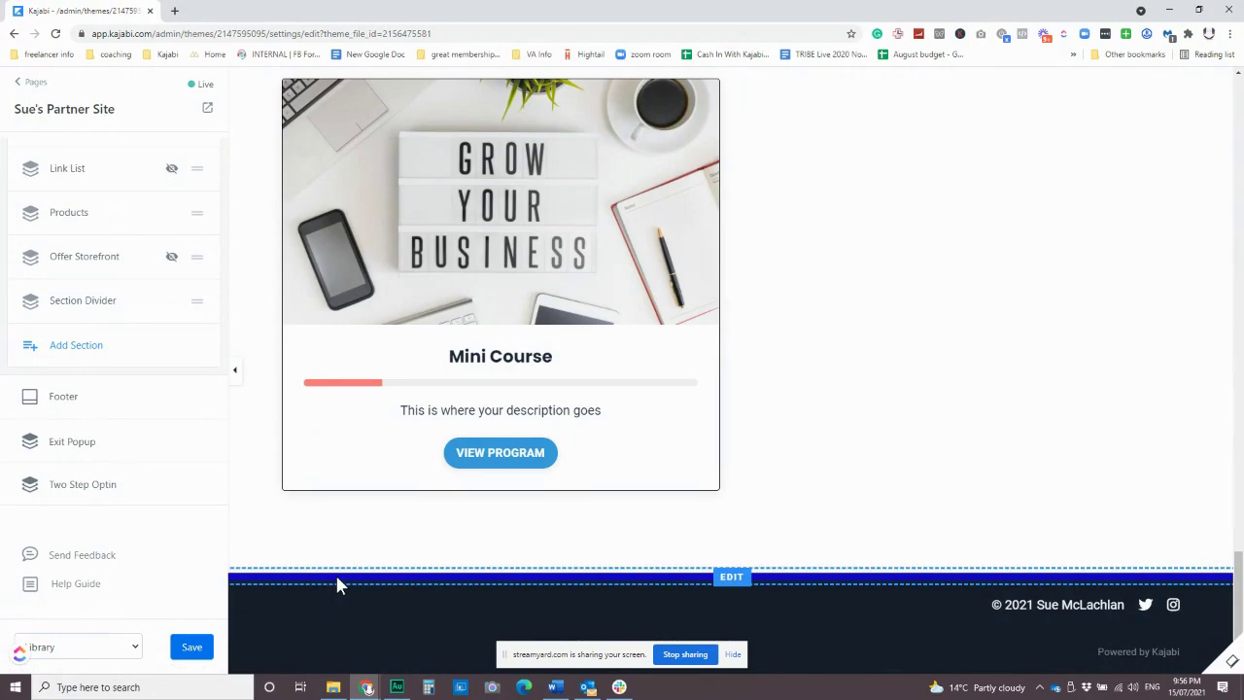
scroll(380, 416, "up", 10)
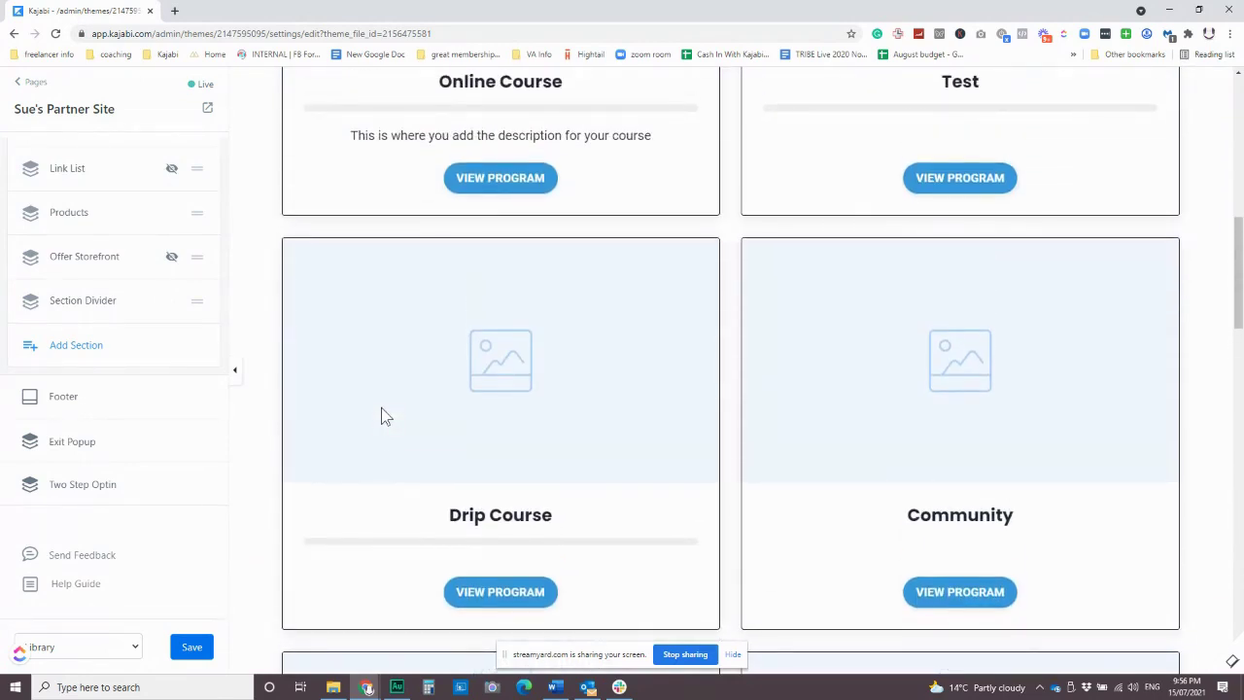
scroll(381, 416, "up", 3)
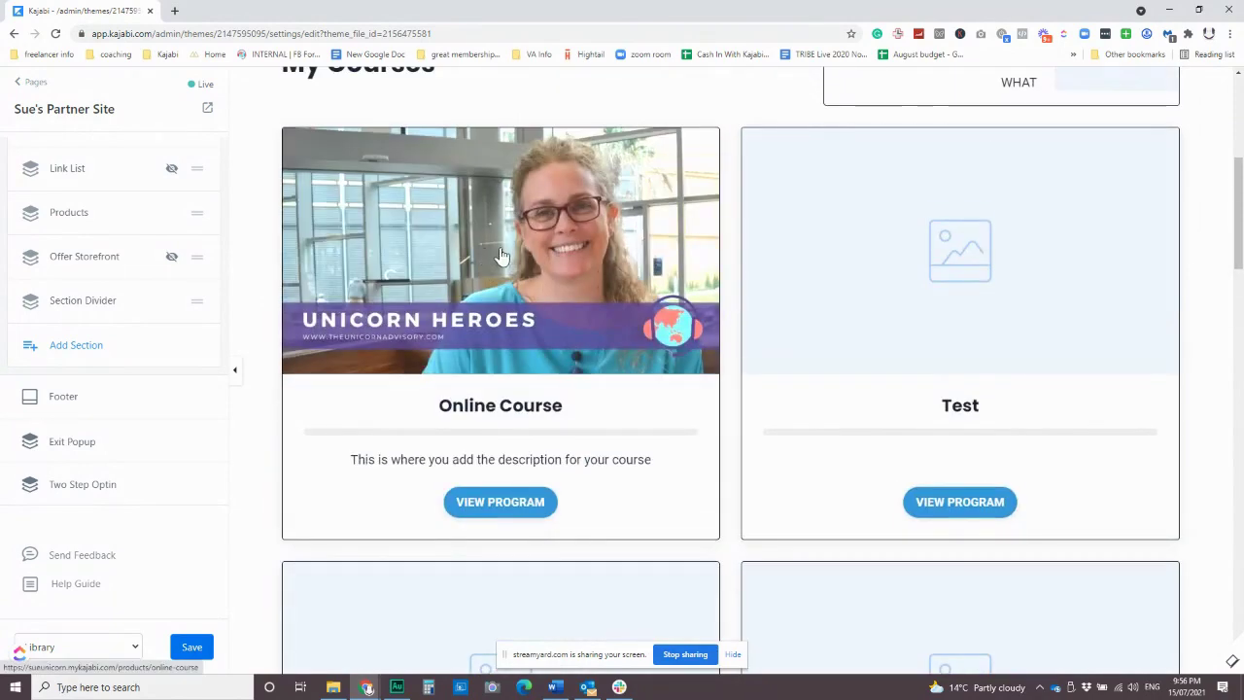
scroll(555, 305, "up", 4)
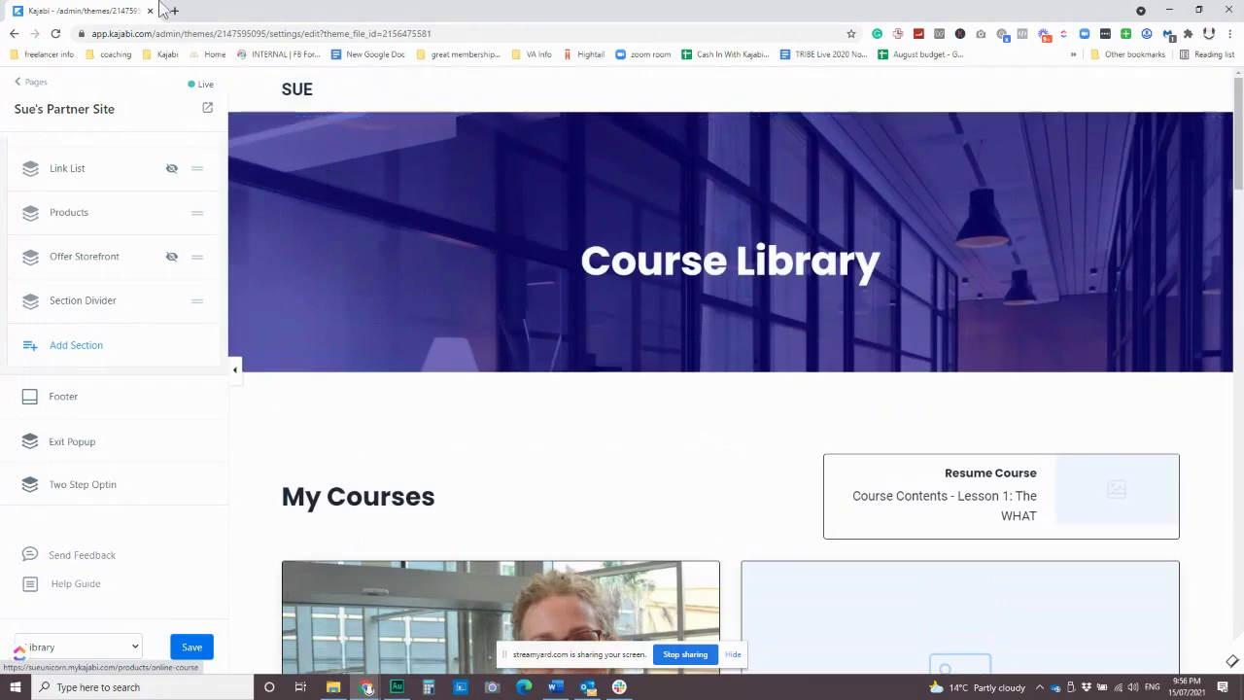
left_click(31, 86)
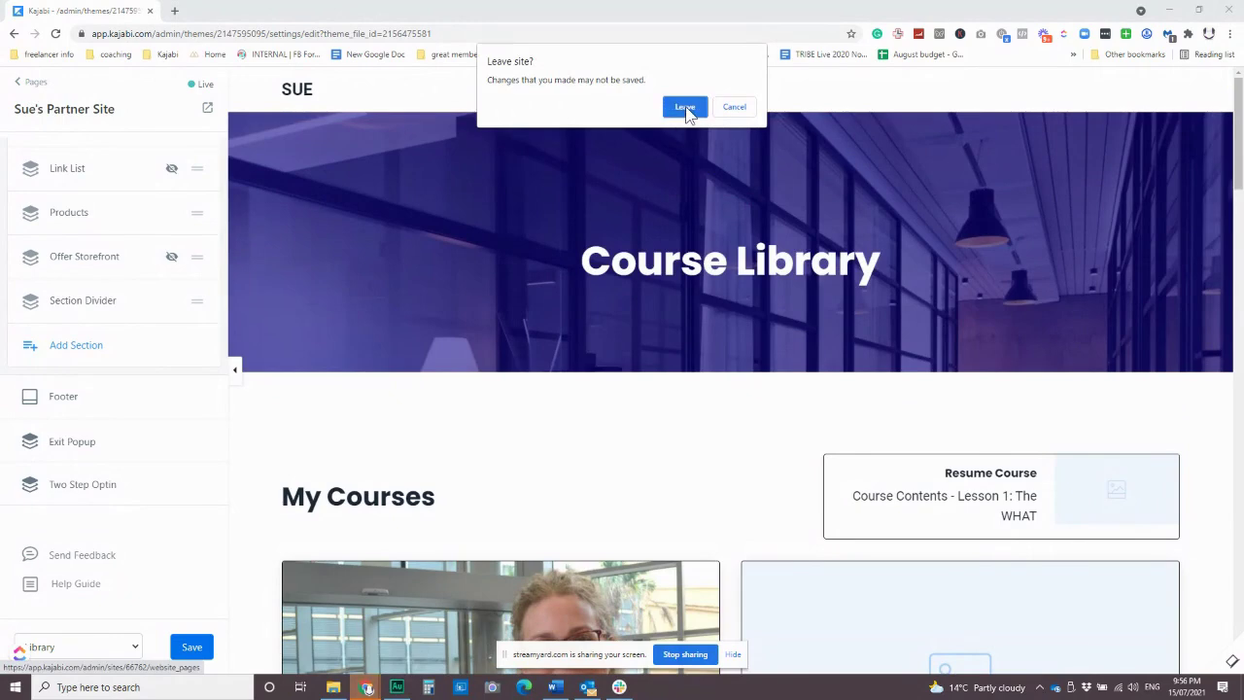
left_click(685, 107)
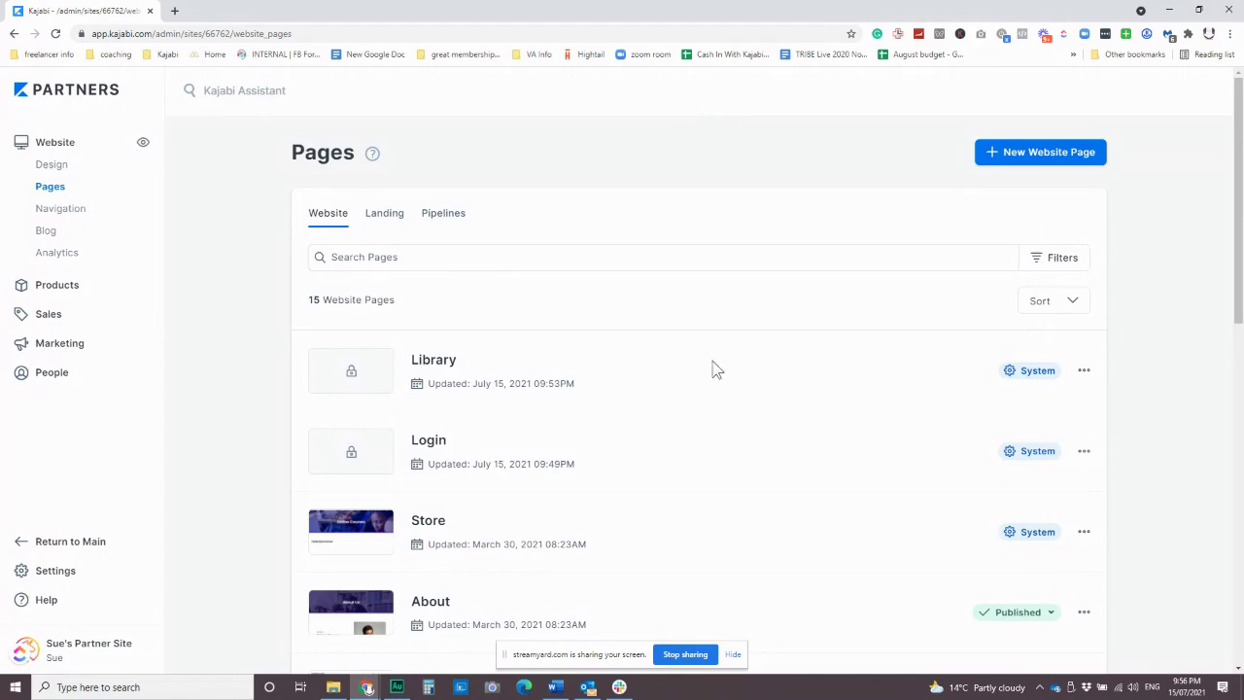
scroll(697, 363, "down", 1)
Go to Sales Offers and open the Test Product July 2021 offer's price details.
left_click(46, 320)
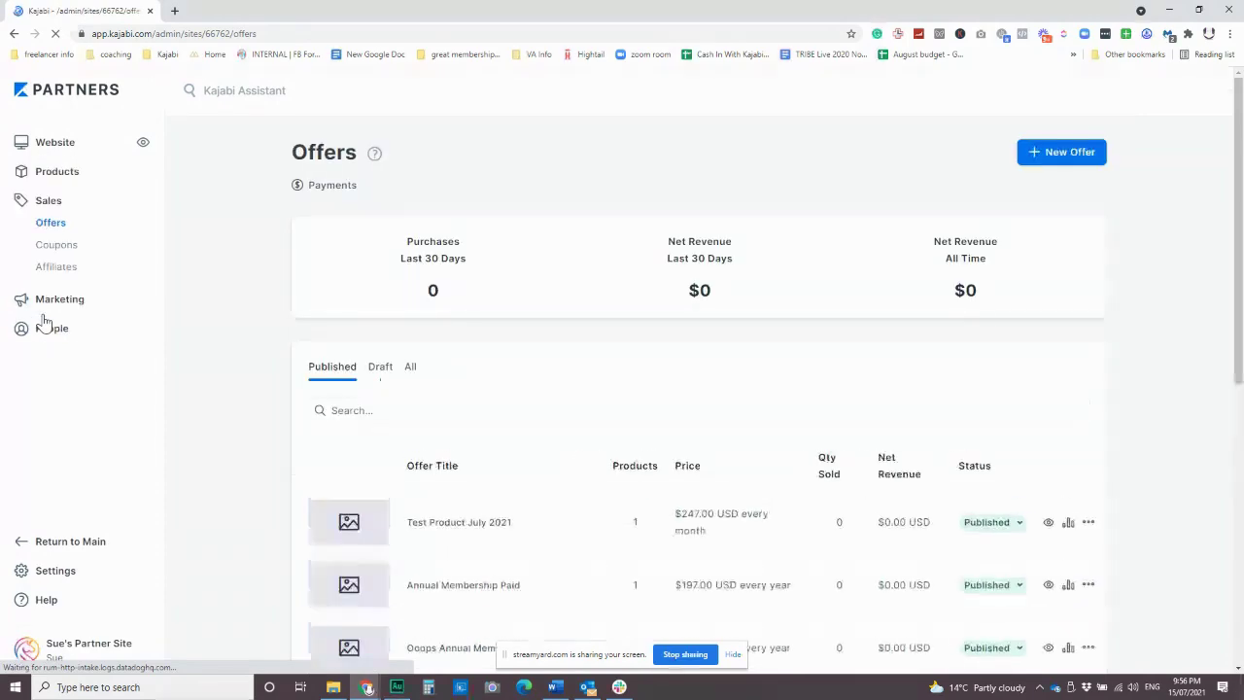
scroll(661, 451, "down", 3)
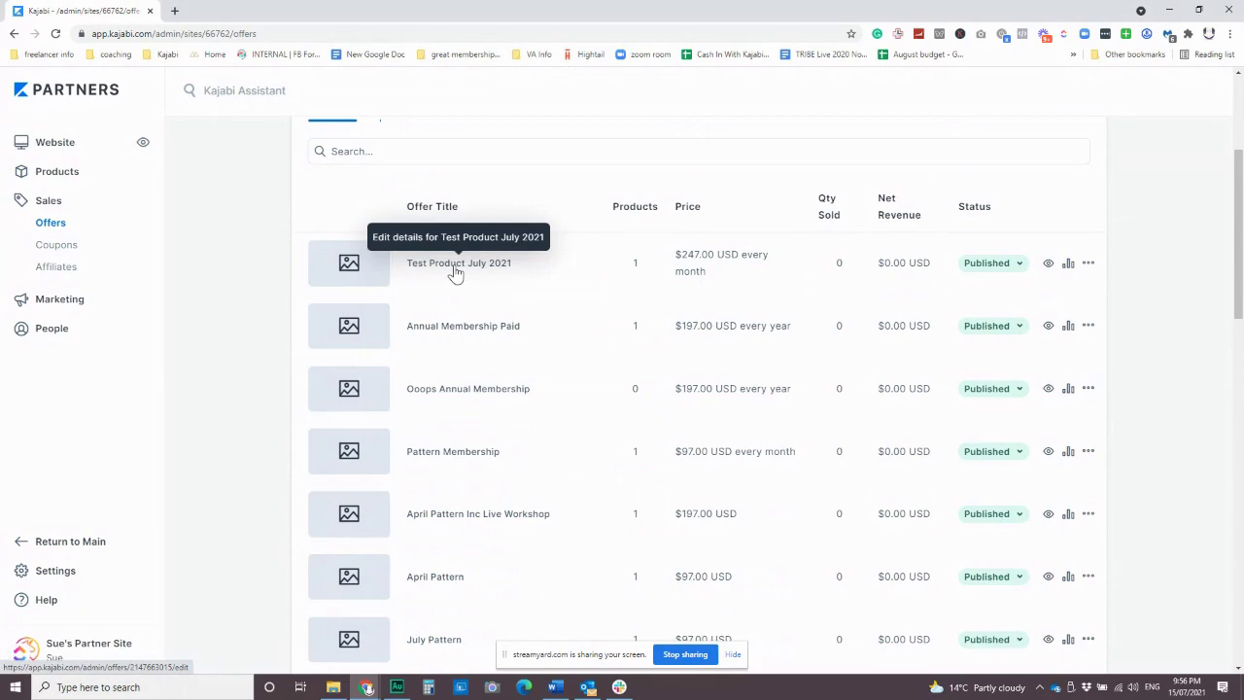
scroll(628, 325, "up", 3)
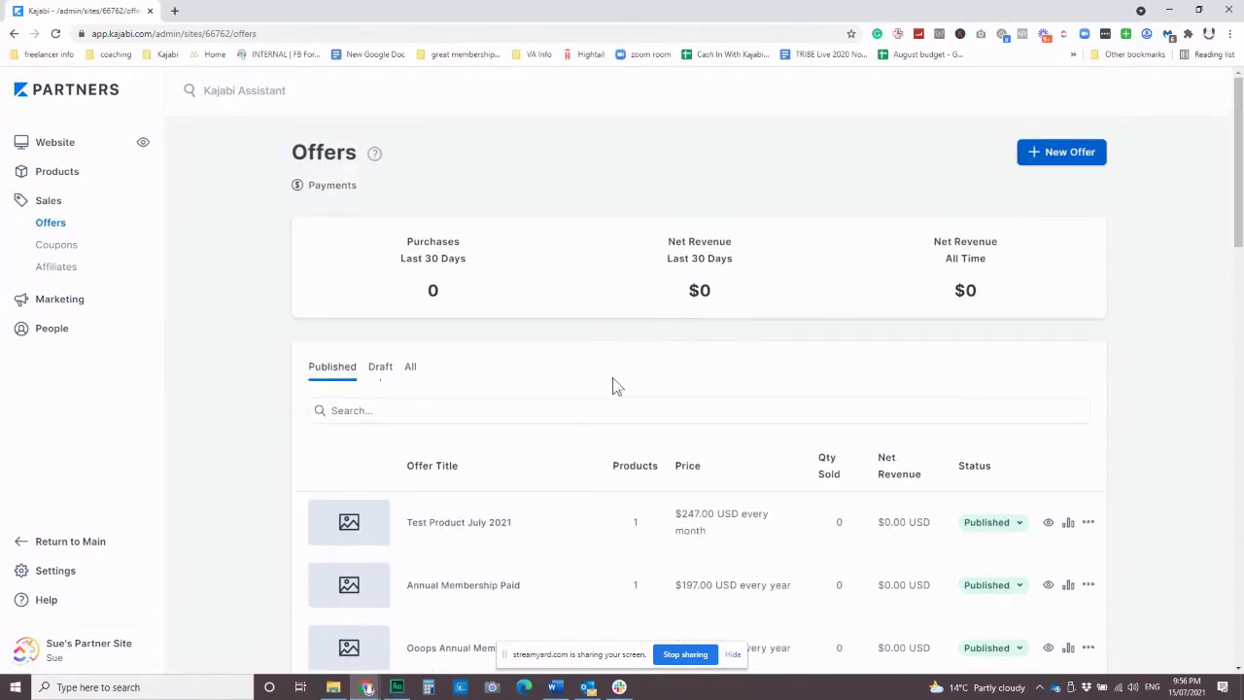
scroll(611, 386, "down", 2)
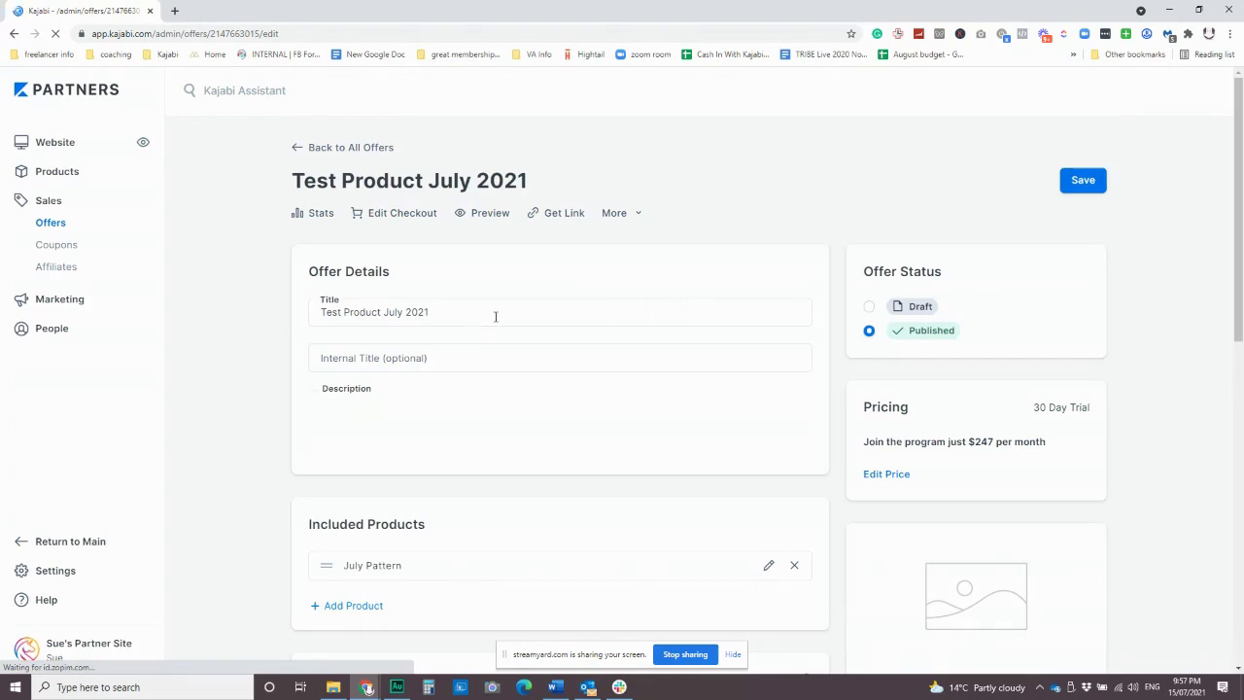
scroll(496, 314, "down", 2)
scroll(629, 367, "up", 2)
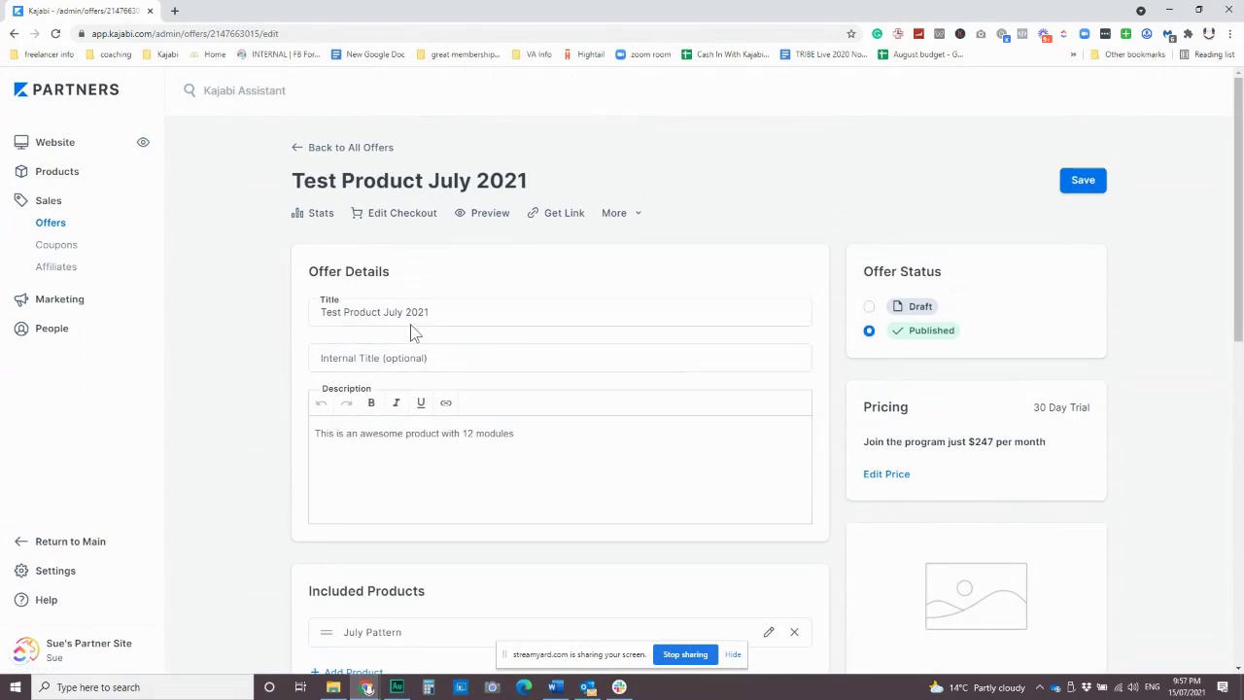
left_click_drag(317, 312, 452, 315)
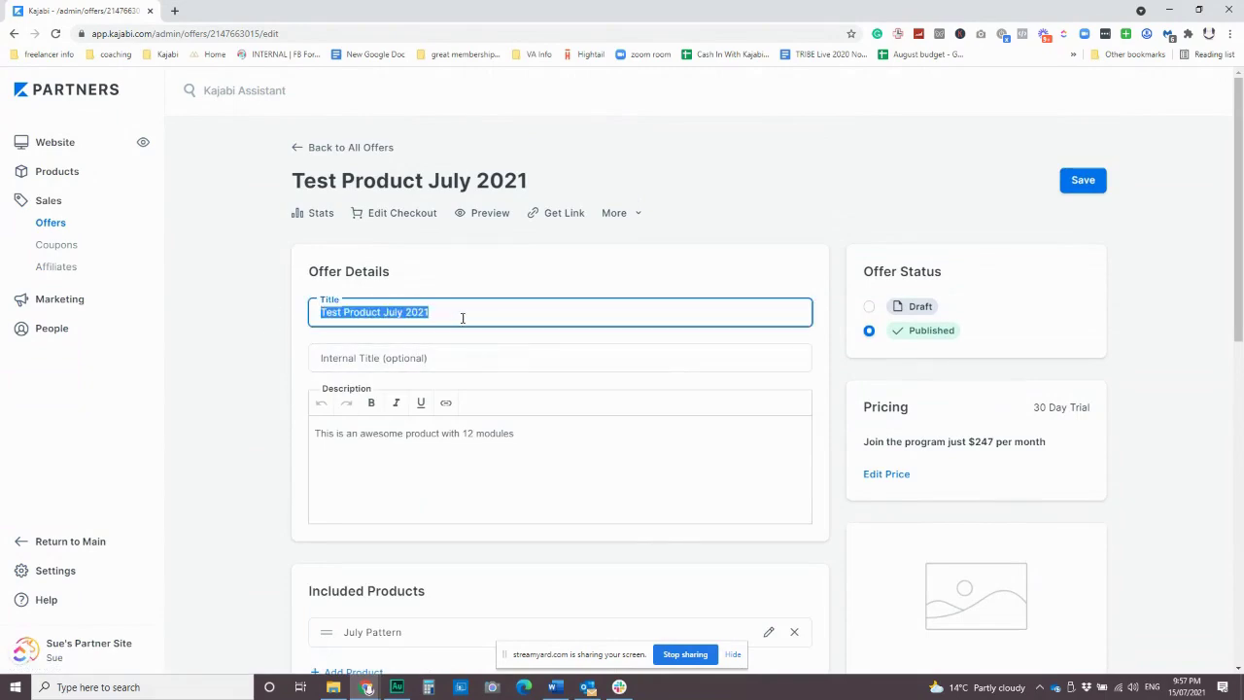
left_click(462, 316)
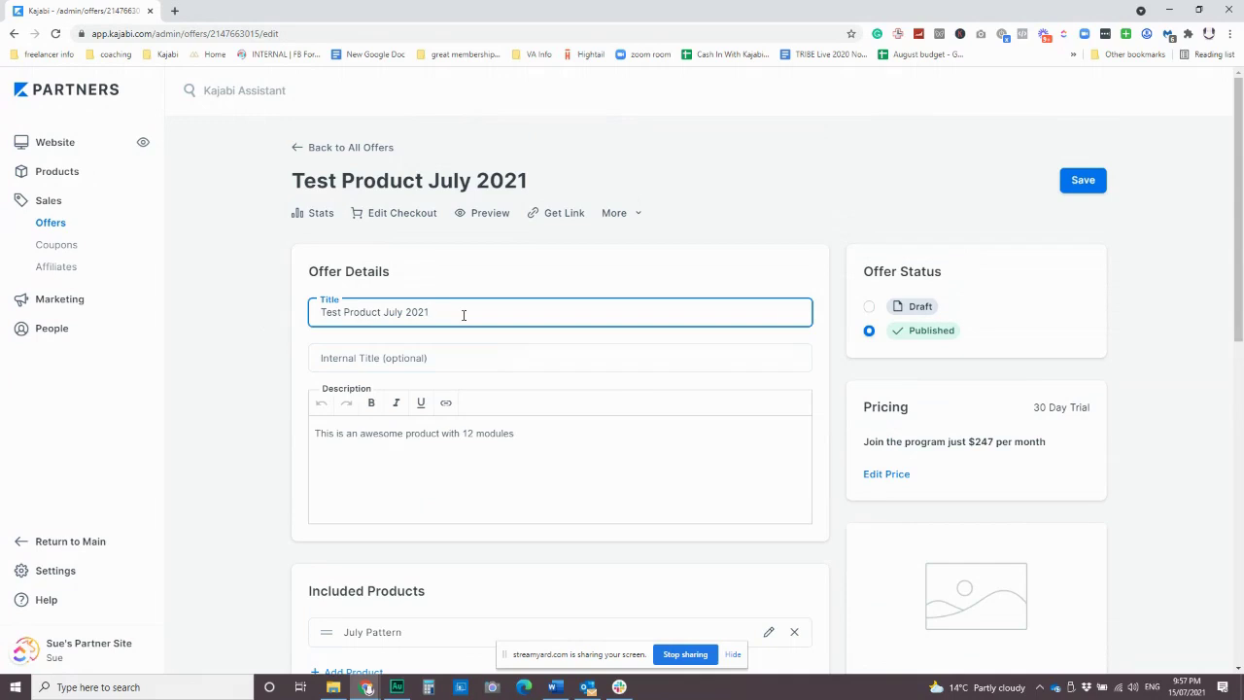
scroll(585, 320, "down", 1)
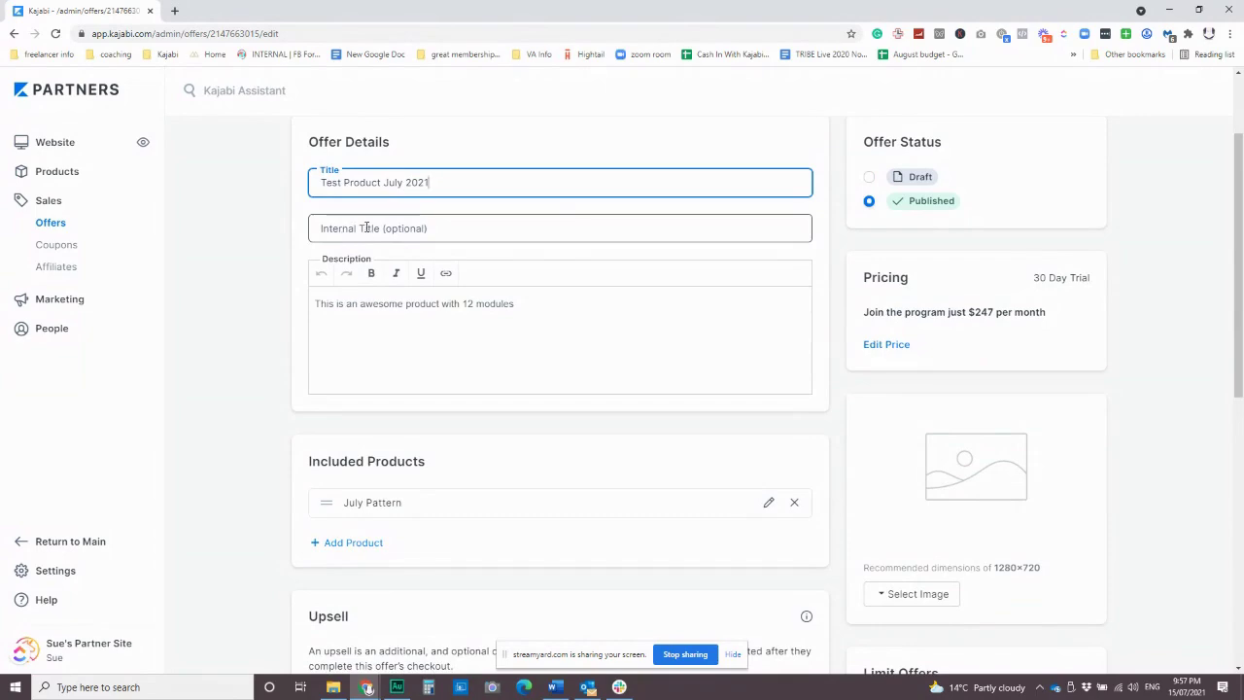
scroll(580, 454, "up", 1)
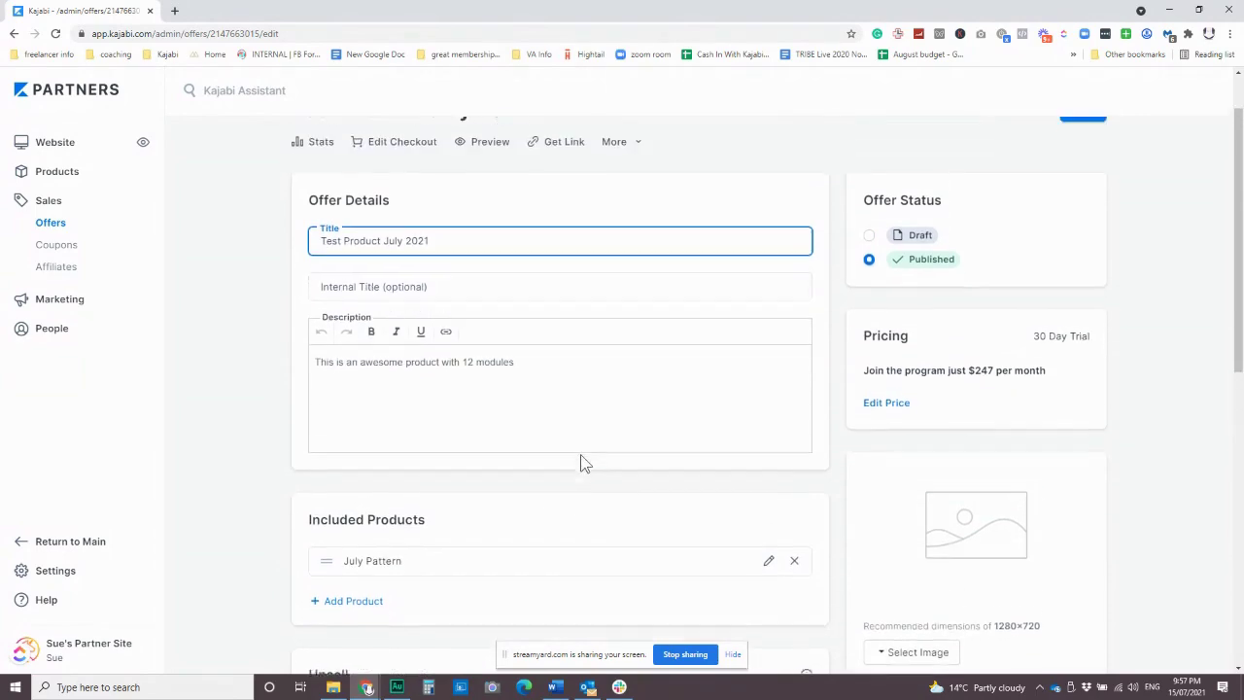
left_click(888, 412)
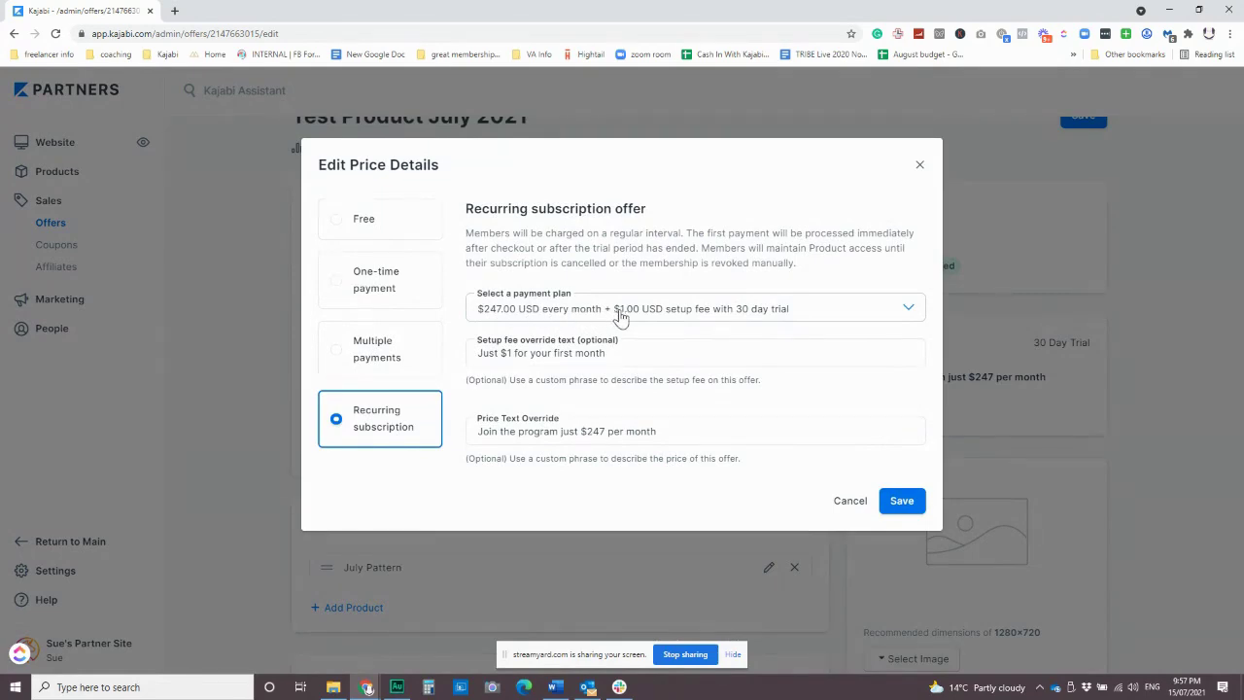
Replace the $247 monthly subscription with a one-time payment plan.
left_click(617, 350)
left_click(639, 311)
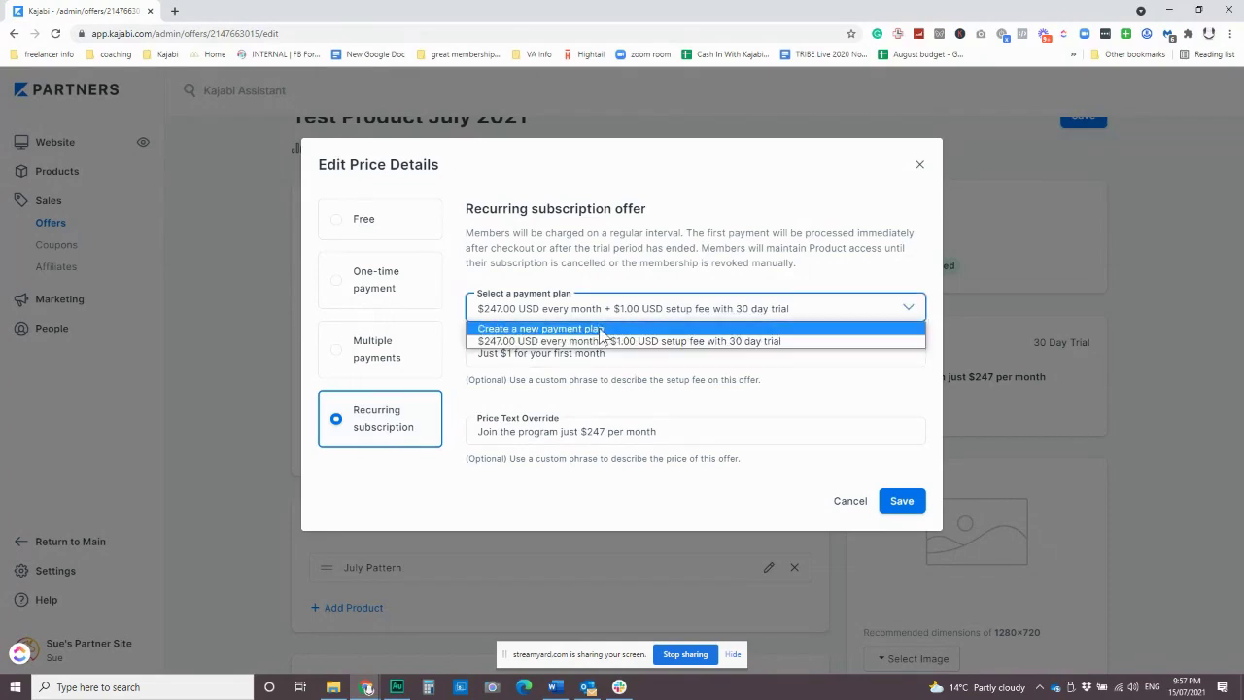
left_click(595, 329)
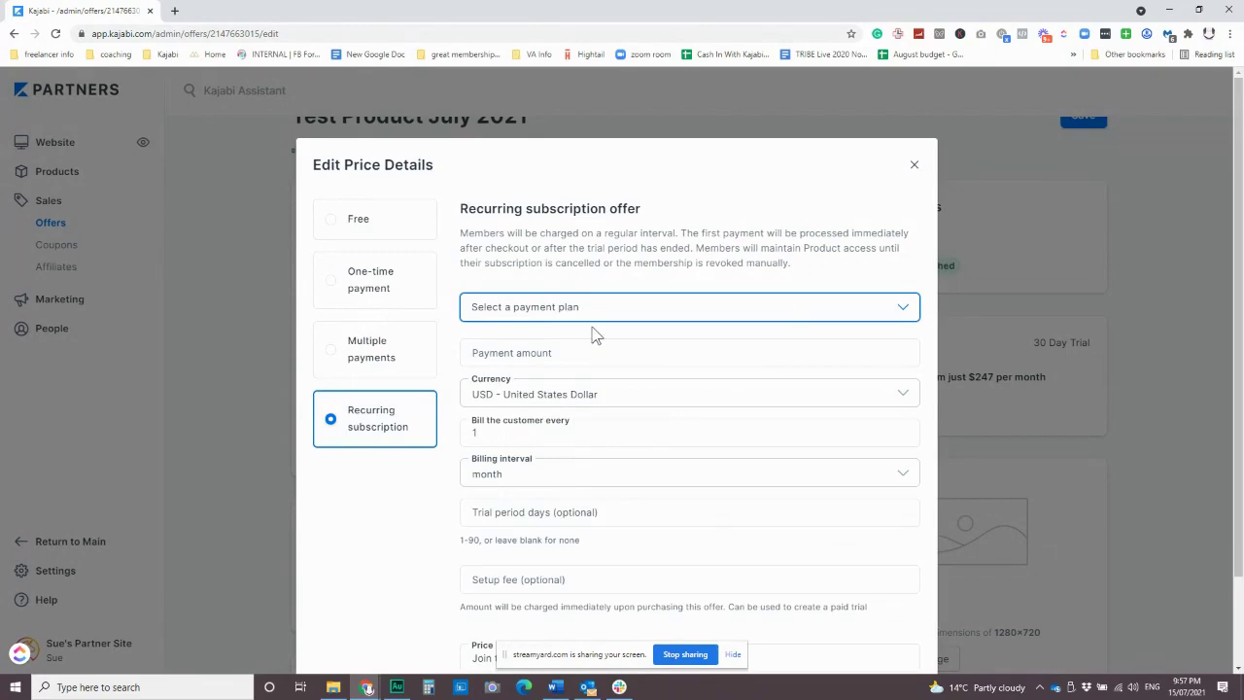
scroll(592, 335, "down", 2)
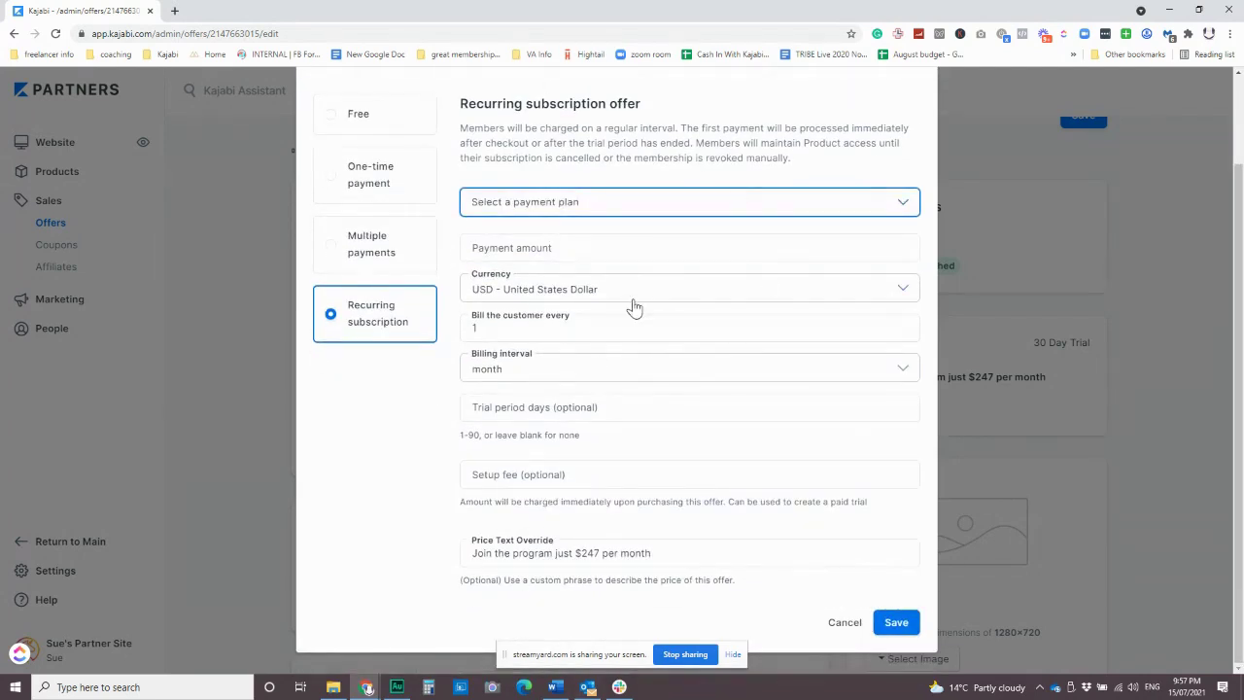
scroll(633, 311, "up", 2)
left_click(369, 284)
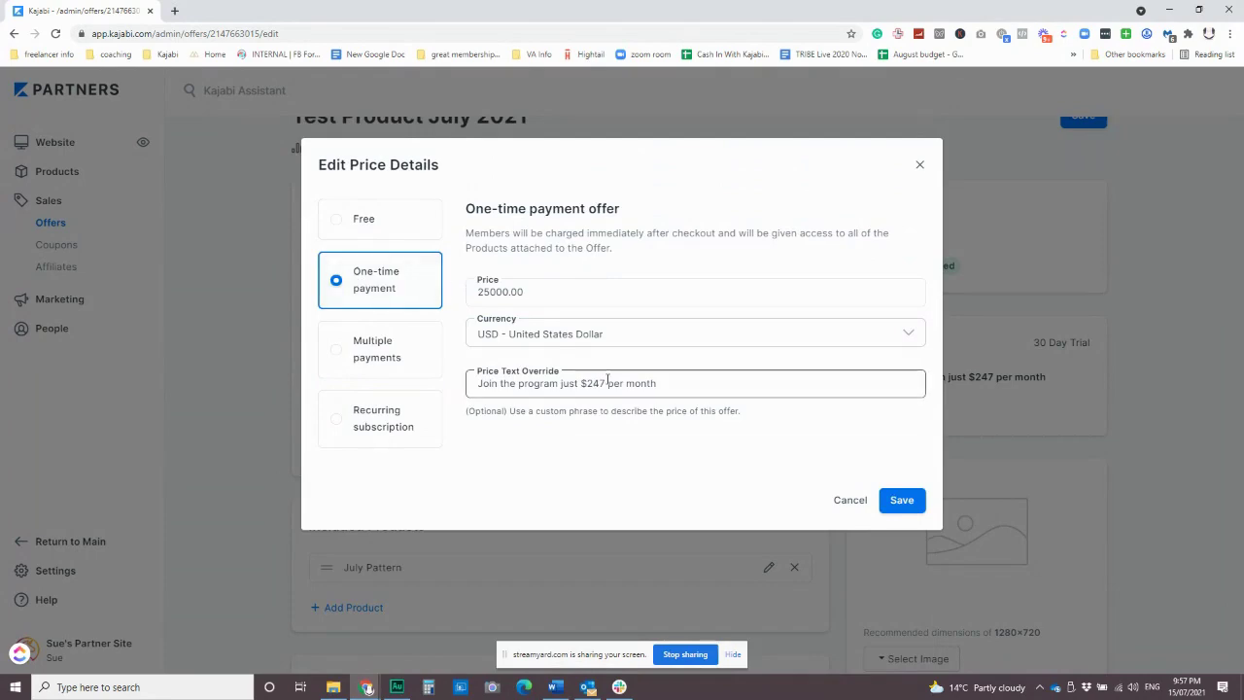
Change the price text to 'Join the program just $25,000' and save the price details.
triple_click(637, 384)
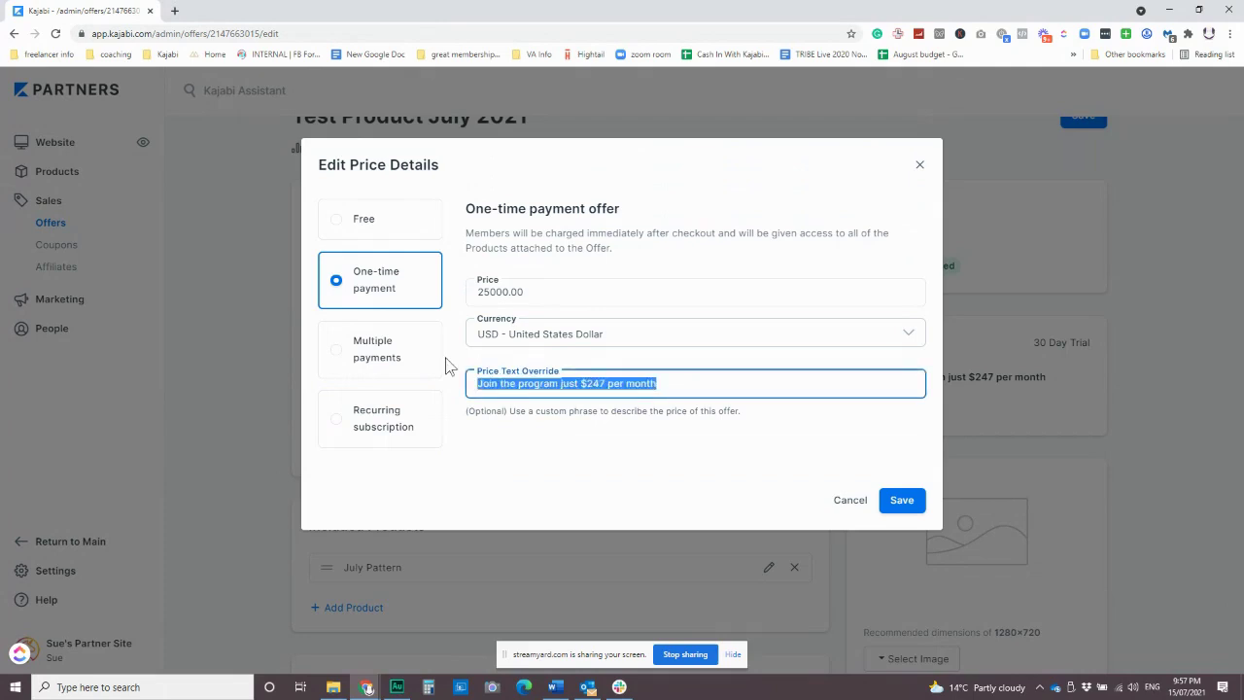
left_click_drag(585, 383, 678, 382)
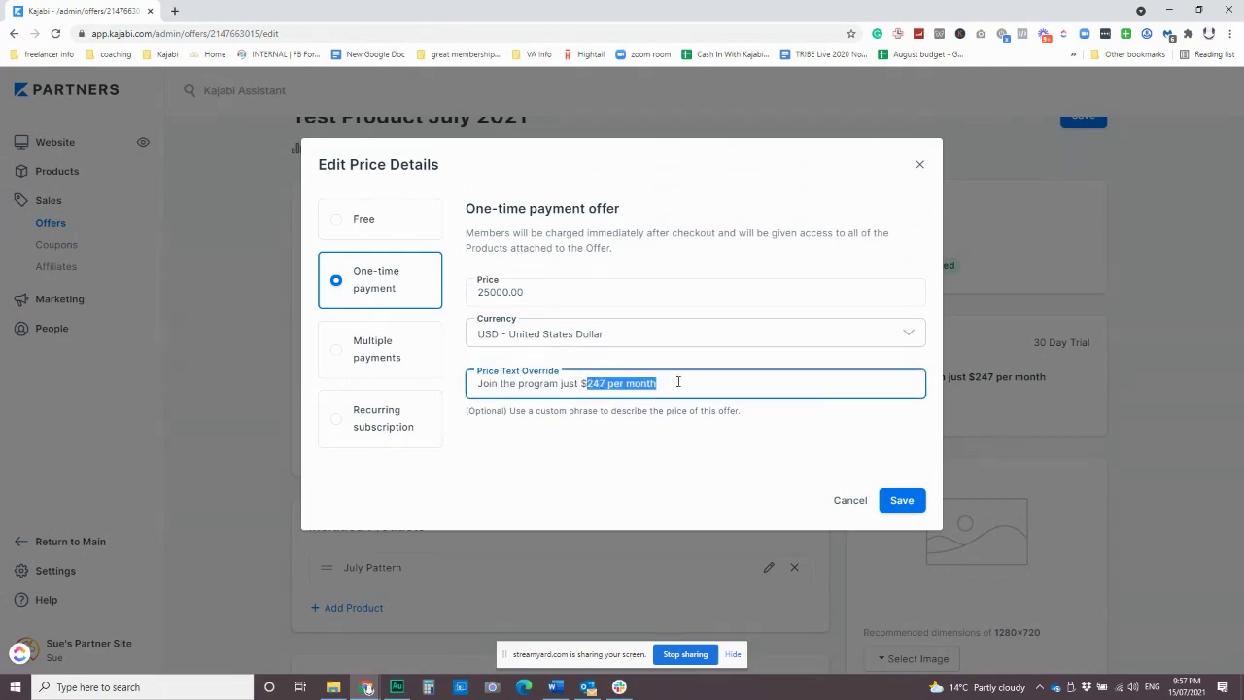
type("25,000")
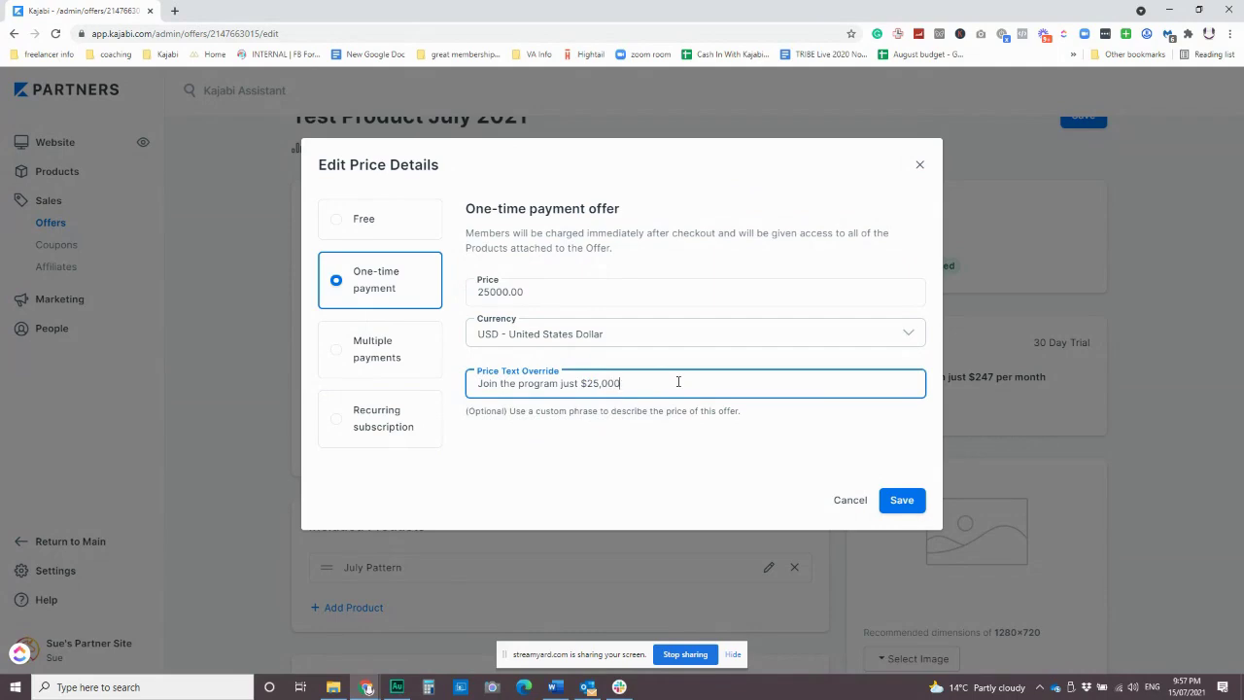
left_click(906, 507)
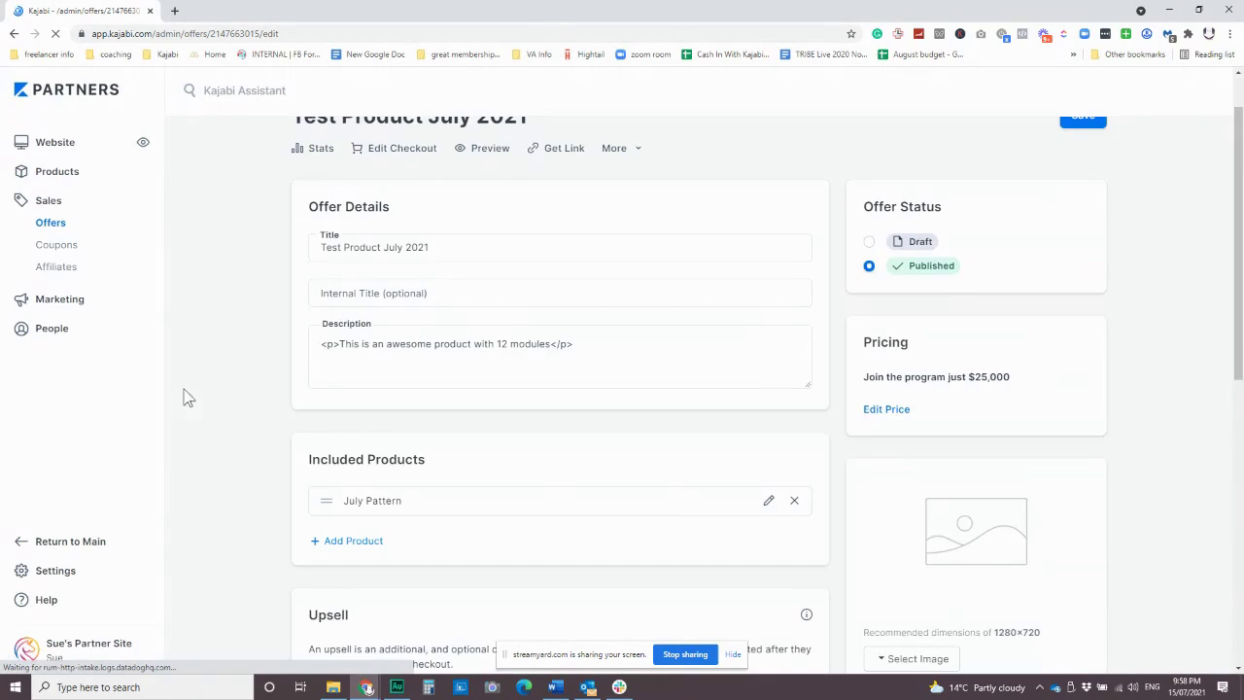
Remove July Pattern from the offer's Included Products, leaving no products granted.
scroll(636, 416, "down", 3)
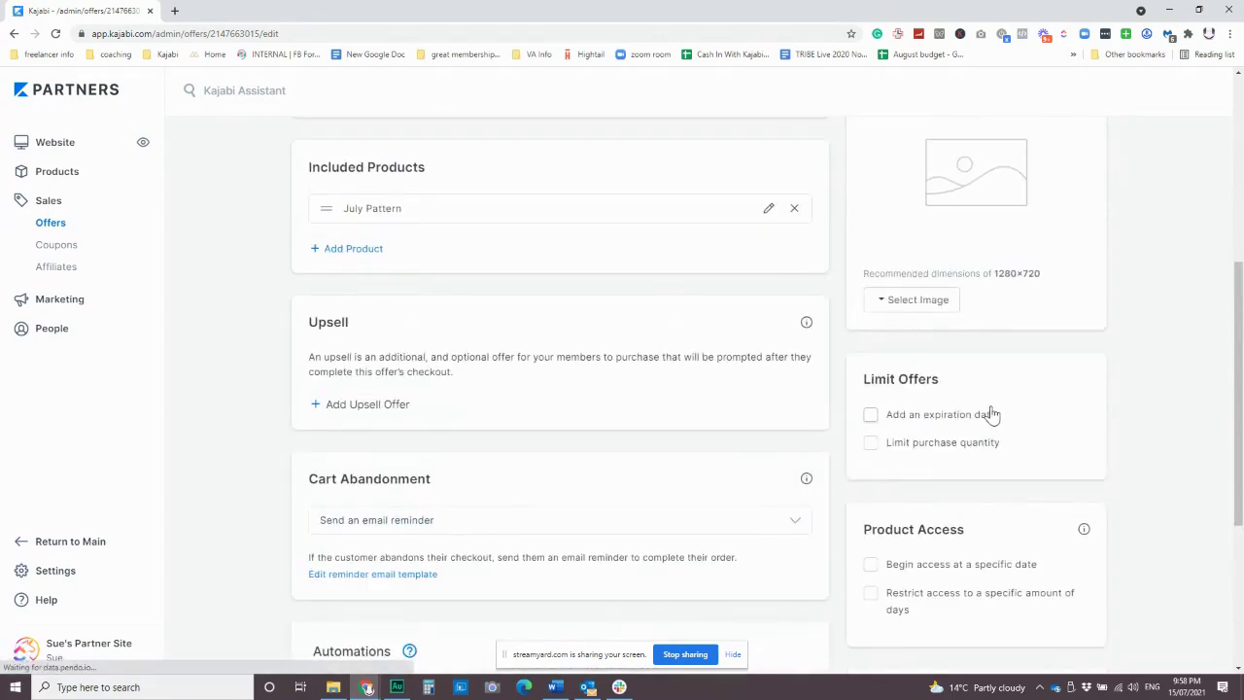
scroll(450, 409, "up", 1)
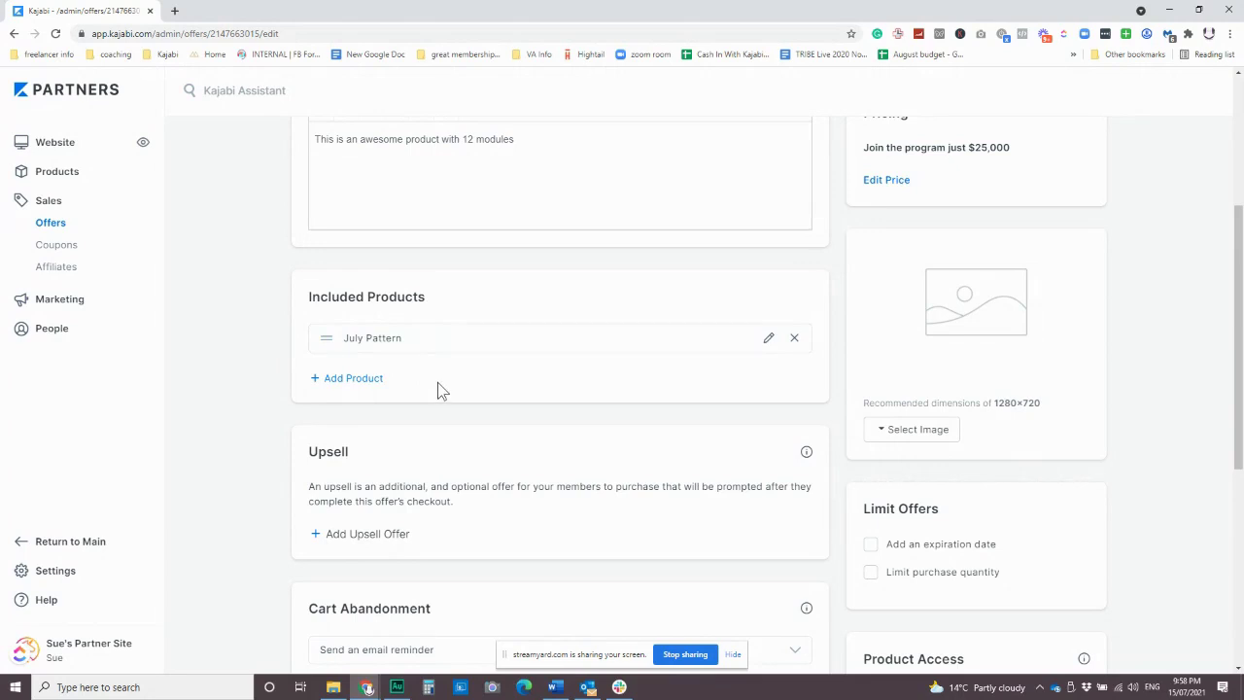
left_click(794, 339)
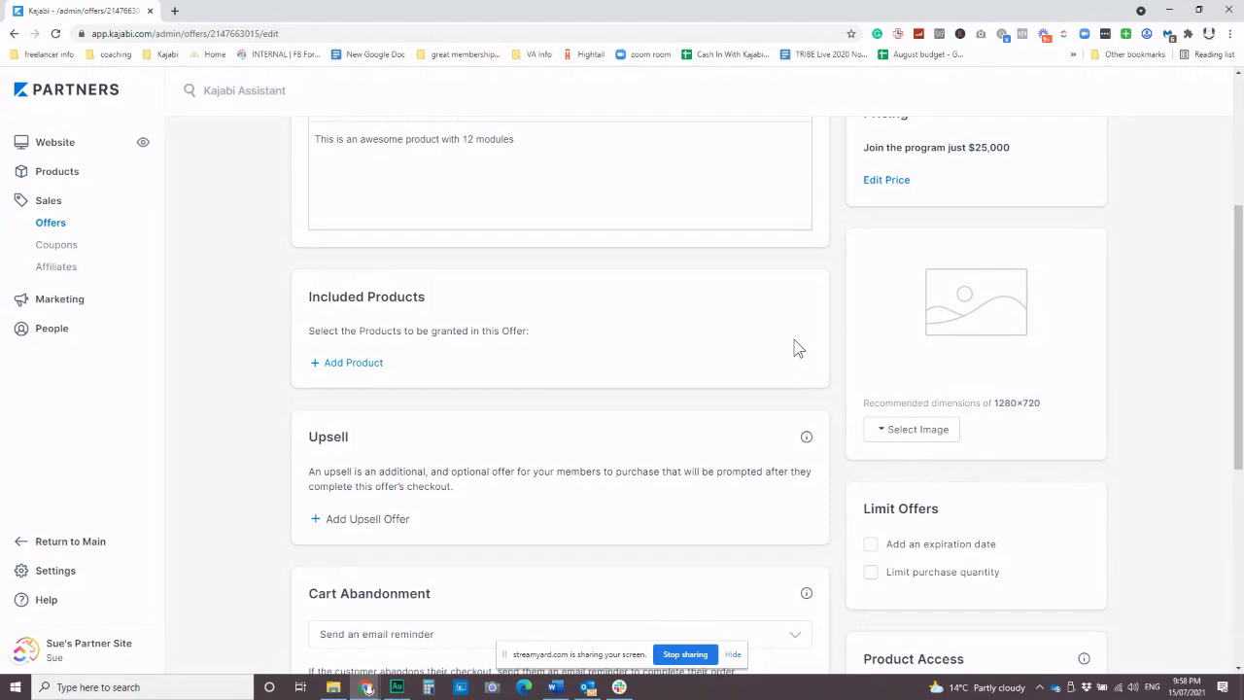
scroll(797, 348, "down", 5)
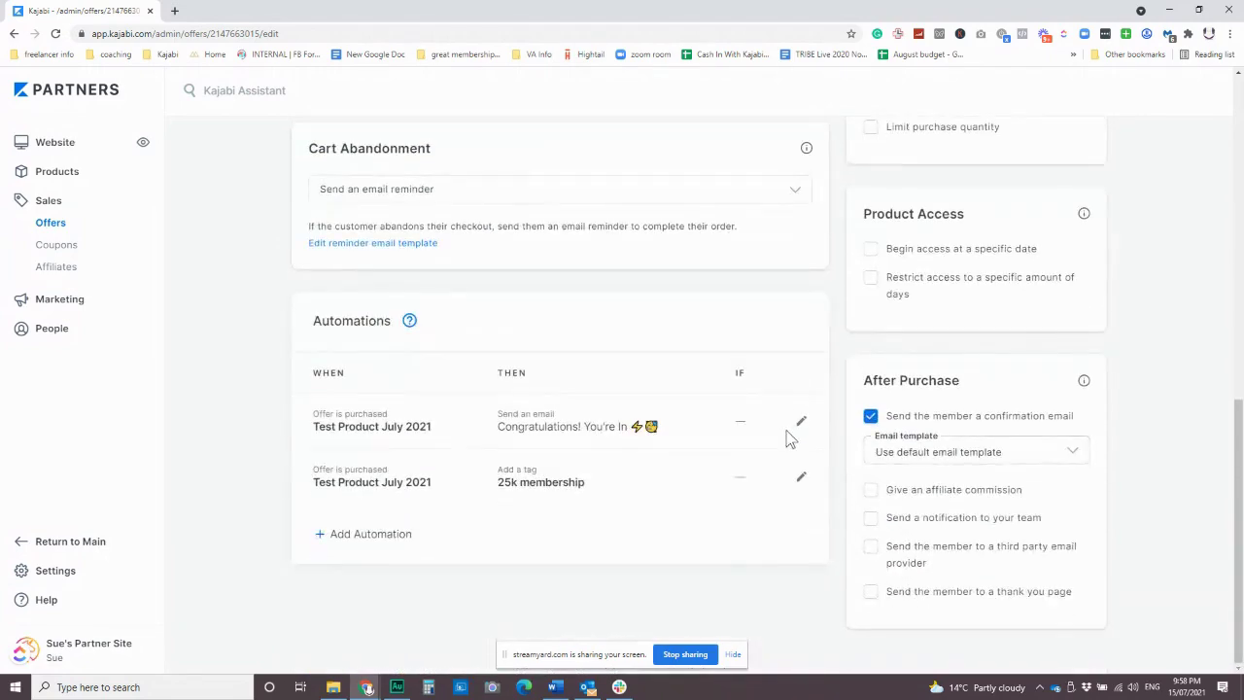
scroll(740, 391, "up", 6)
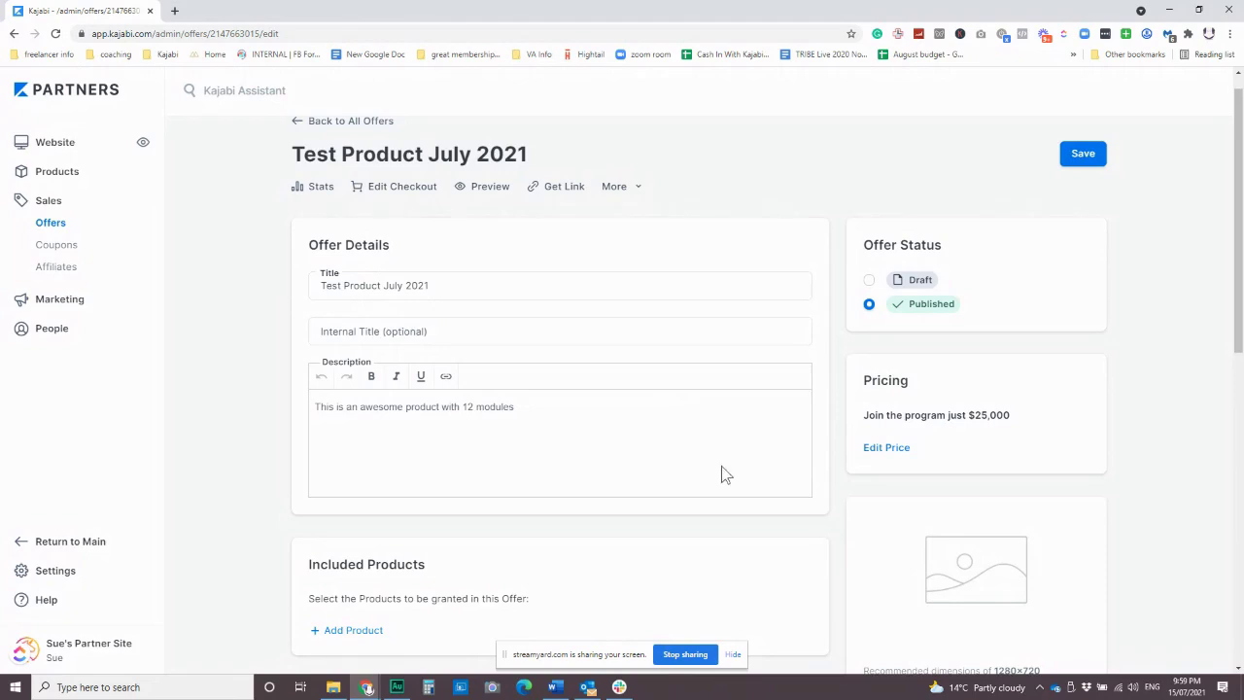
scroll(724, 466, "down", 6)
scroll(727, 463, "up", 3)
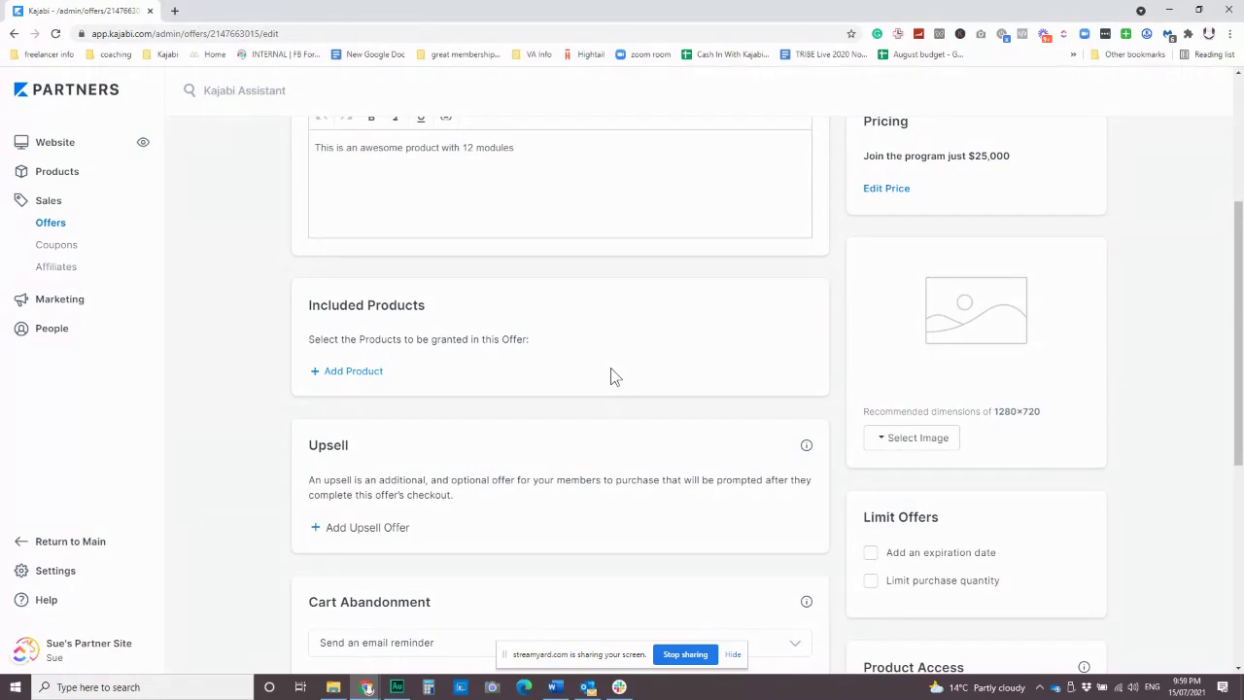
scroll(610, 377, "down", 1)
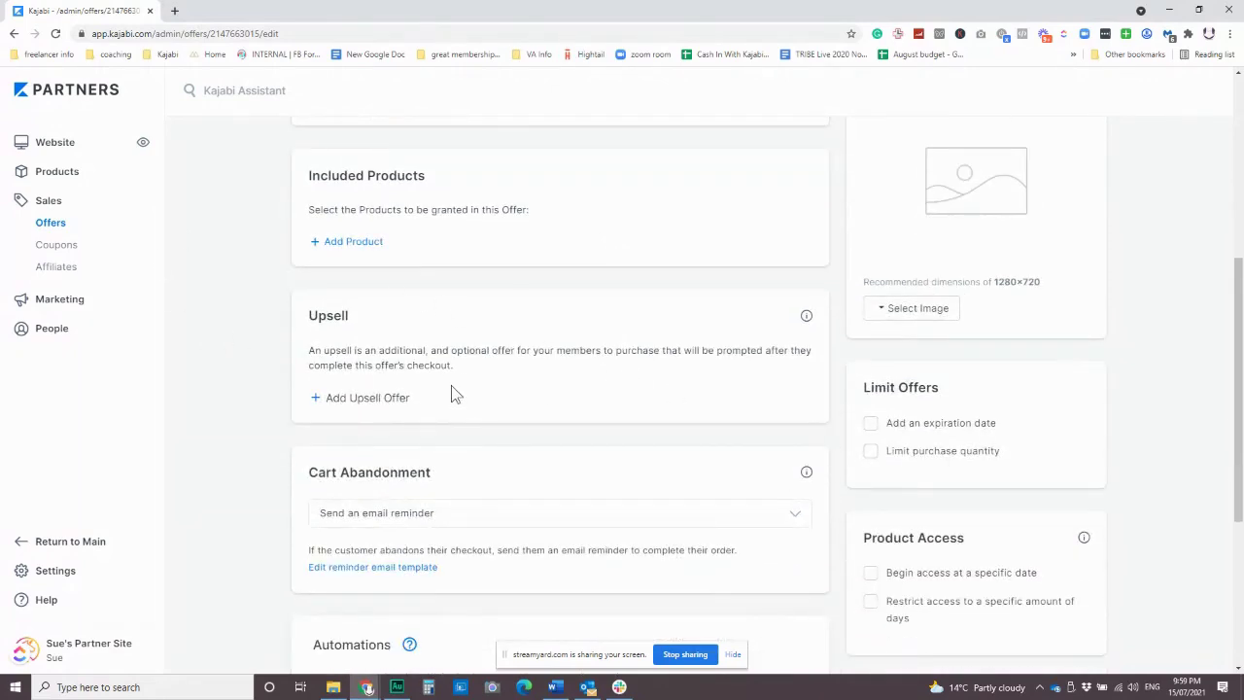
scroll(454, 387, "down", 1)
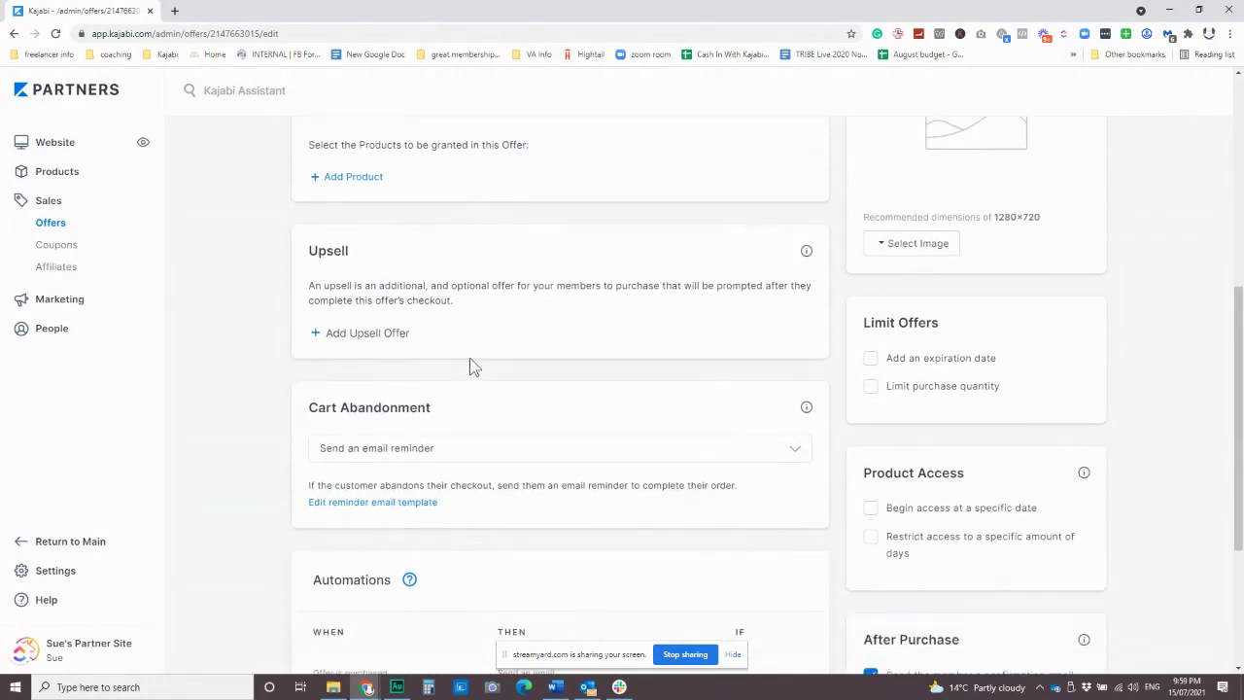
scroll(654, 372, "down", 3)
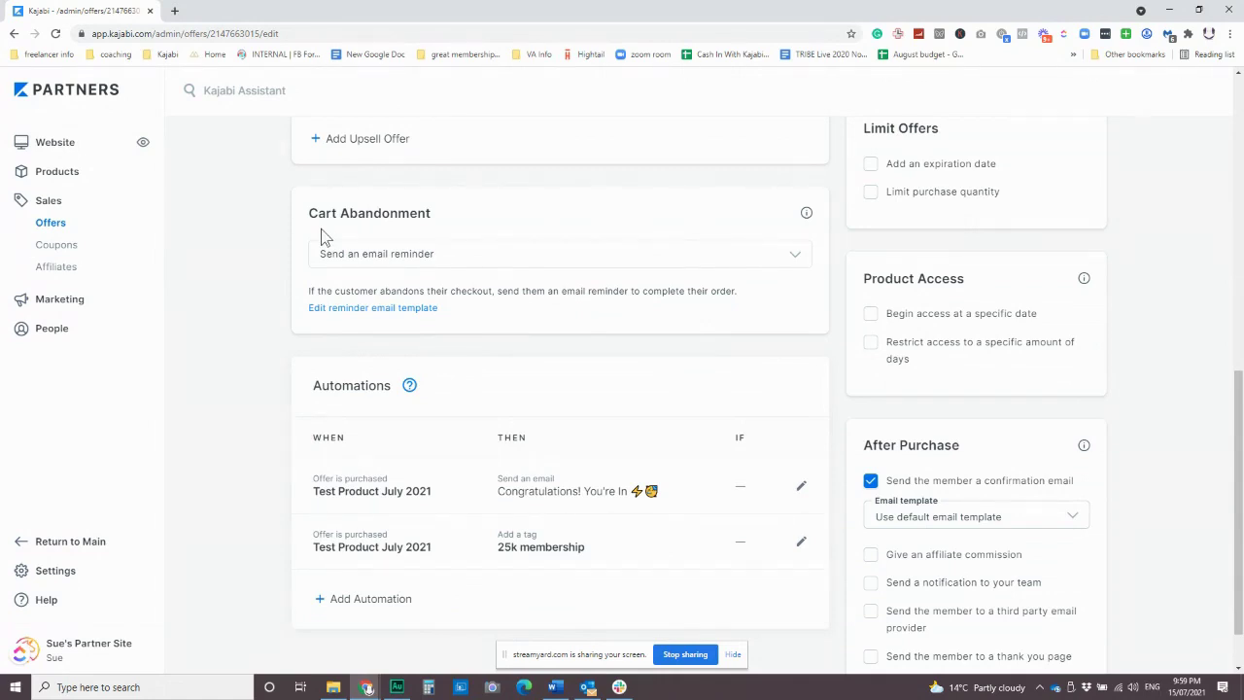
scroll(1039, 233, "up", 1)
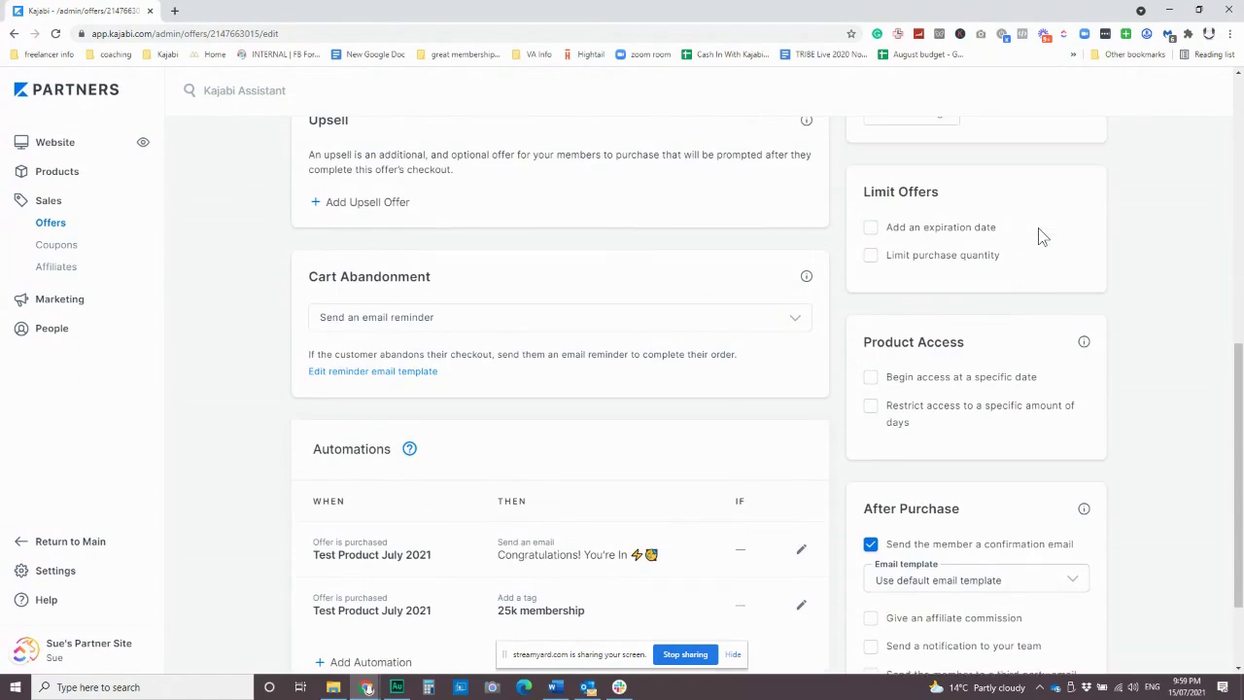
left_click(933, 258)
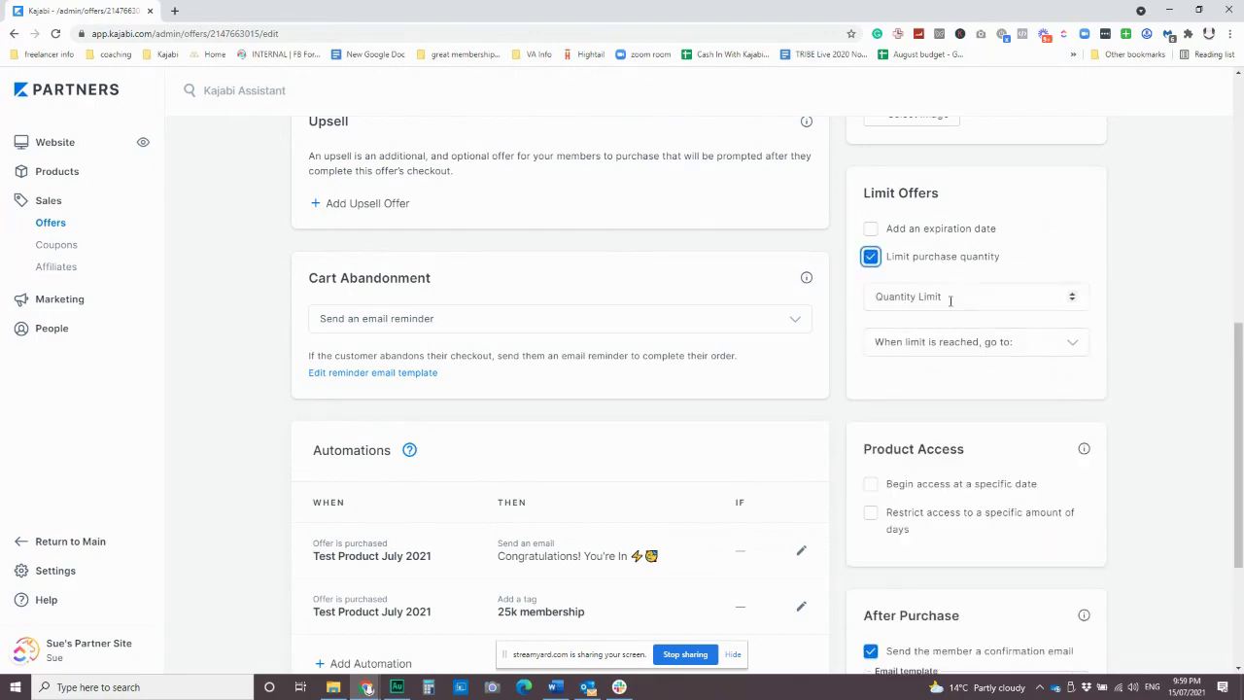
left_click(869, 256)
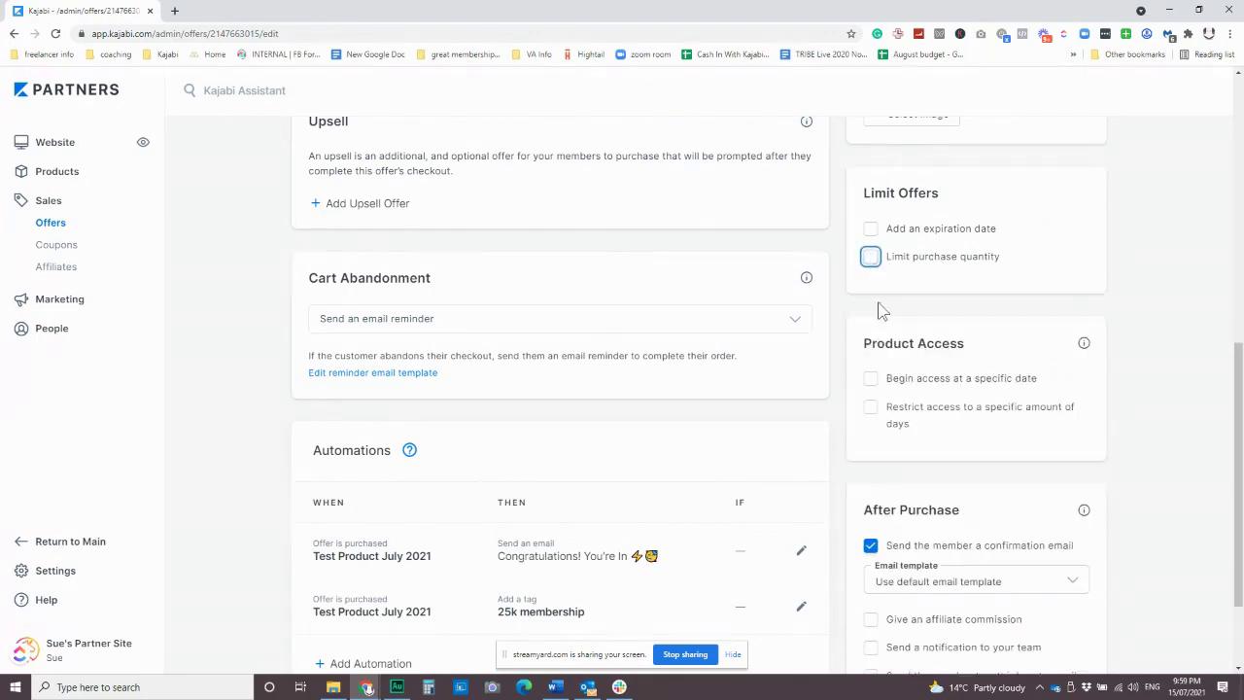
scroll(592, 358, "down", 1)
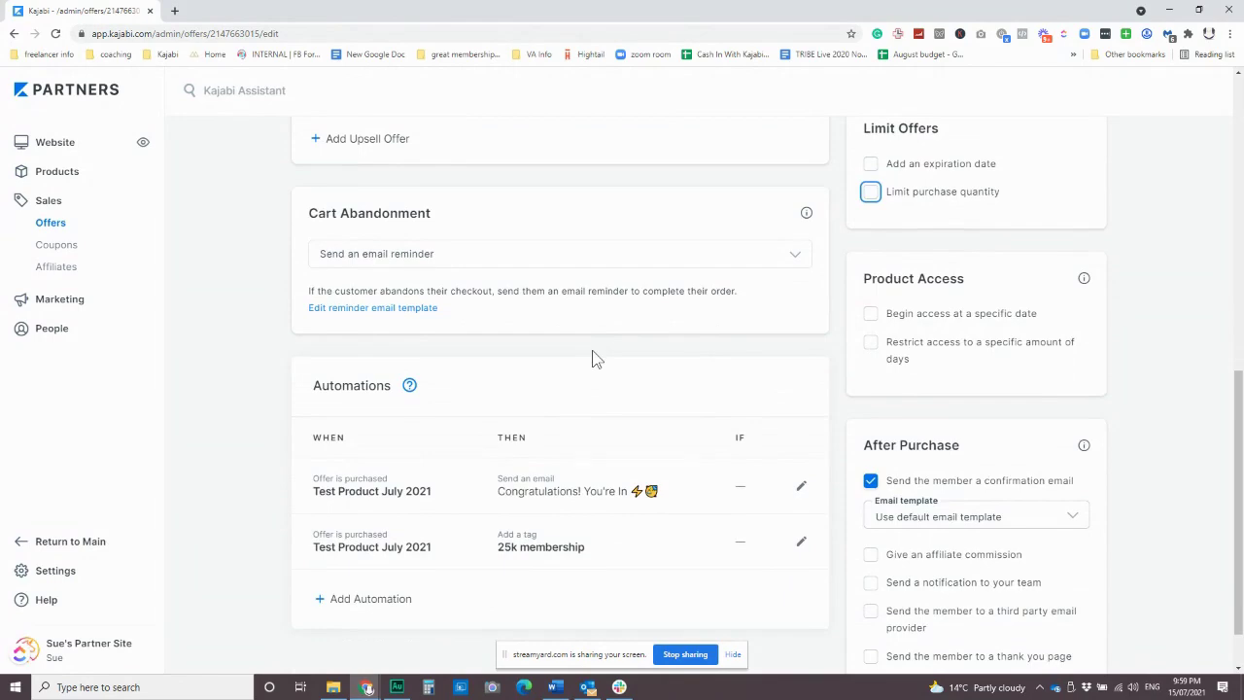
scroll(593, 355, "down", 1)
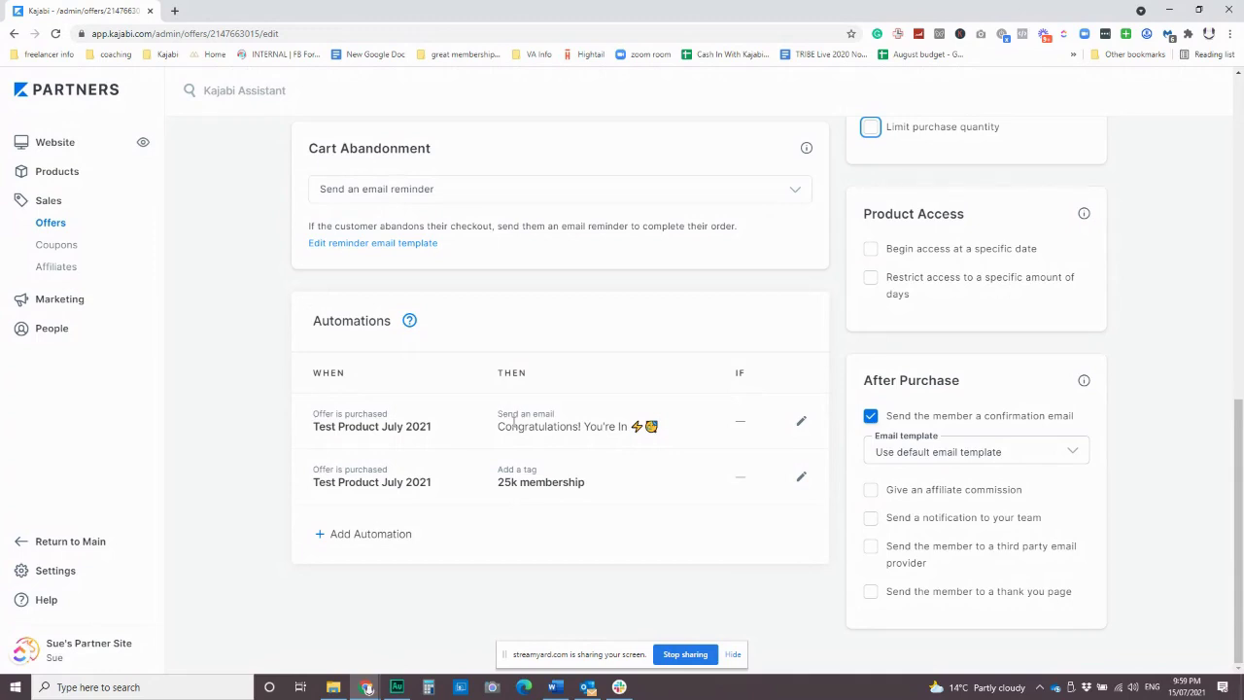
left_click(801, 421)
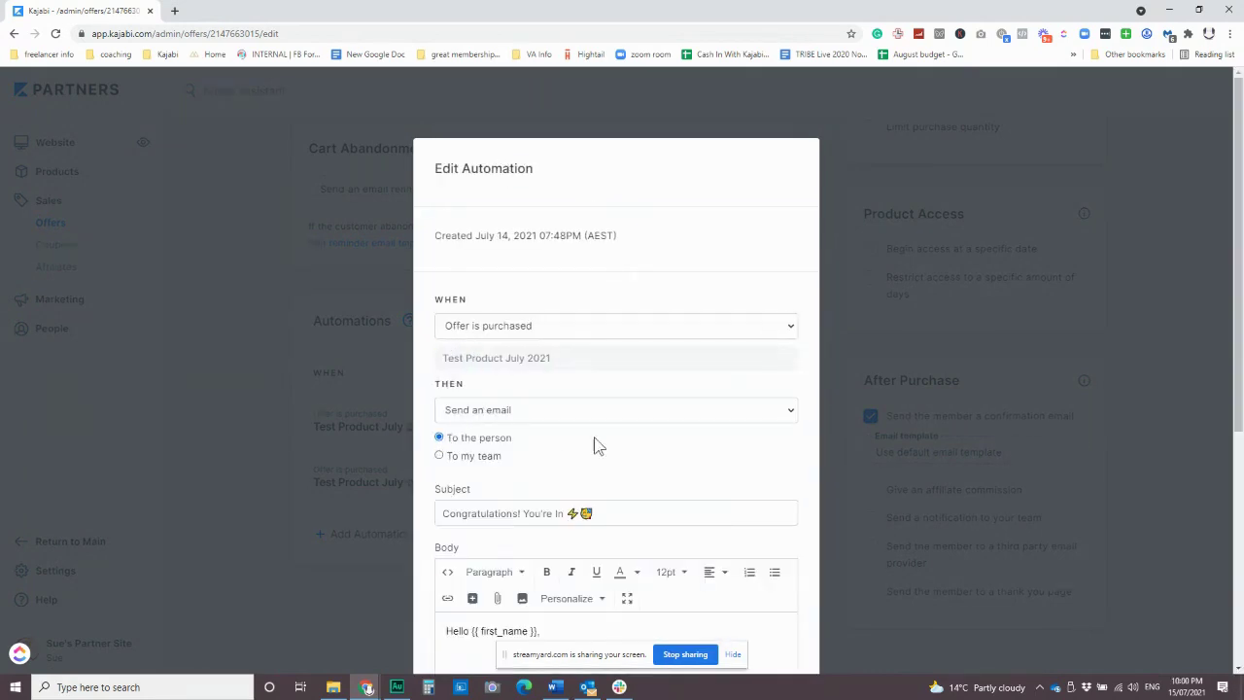
scroll(594, 436, "down", 4)
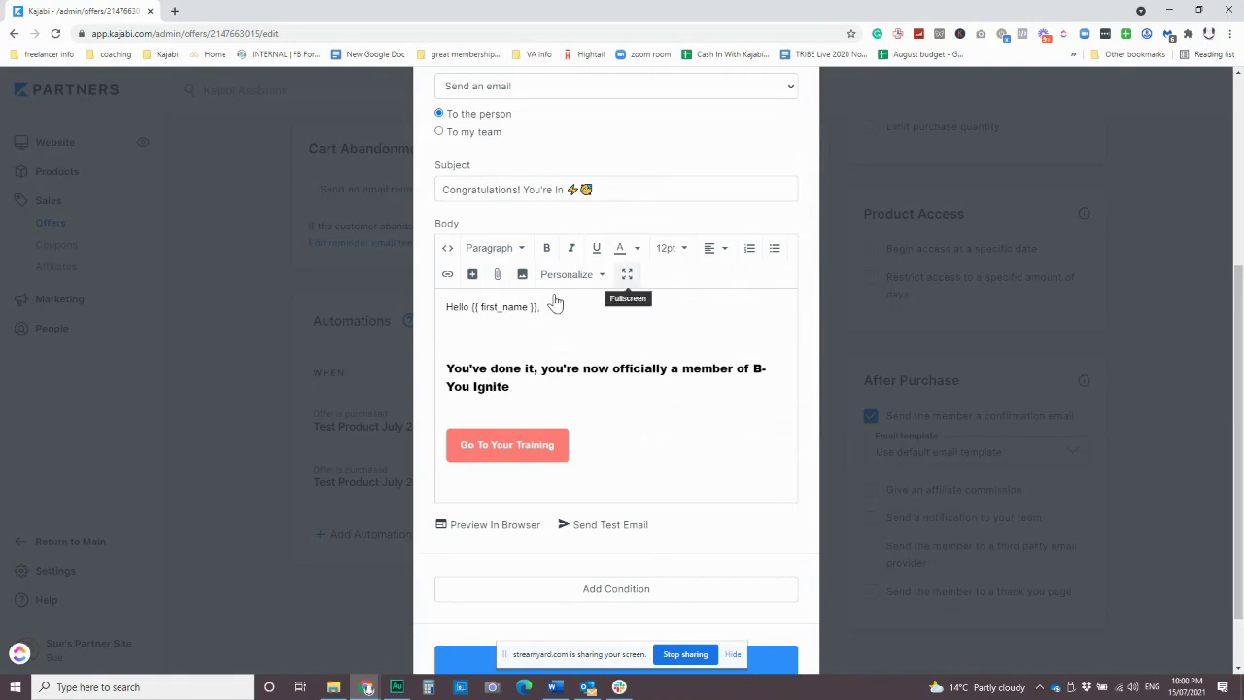
scroll(558, 384, "down", 1)
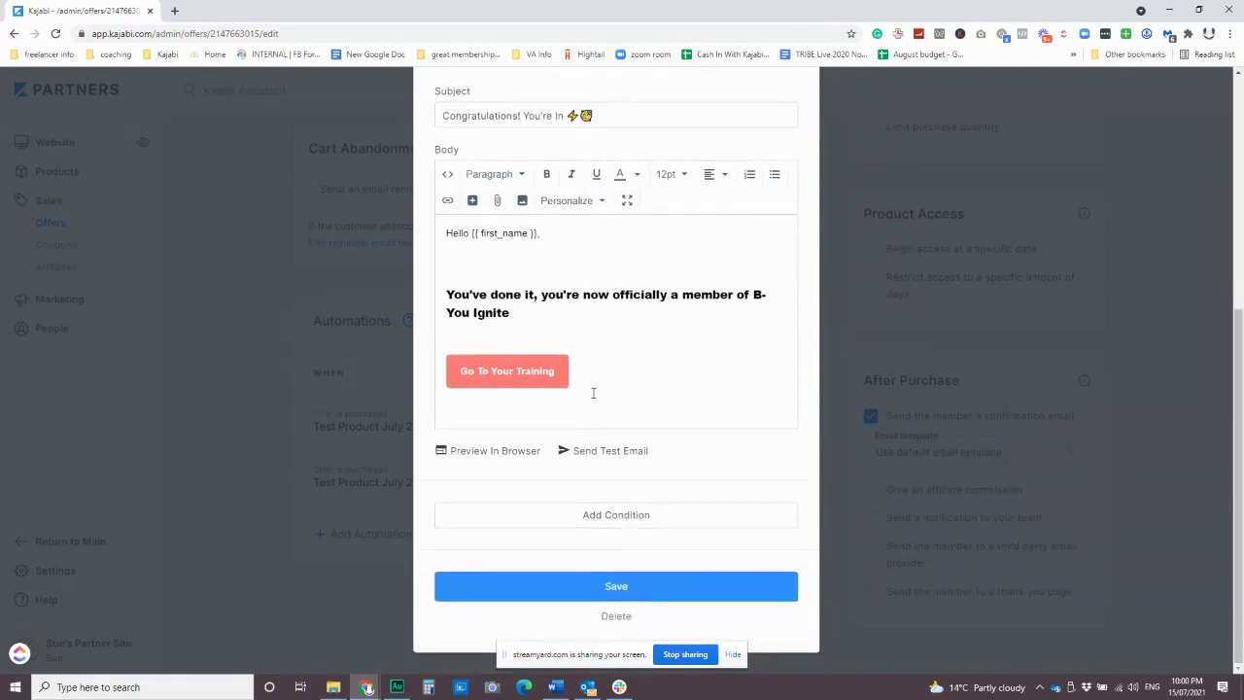
scroll(593, 392, "up", 2)
scroll(582, 446, "up", 4)
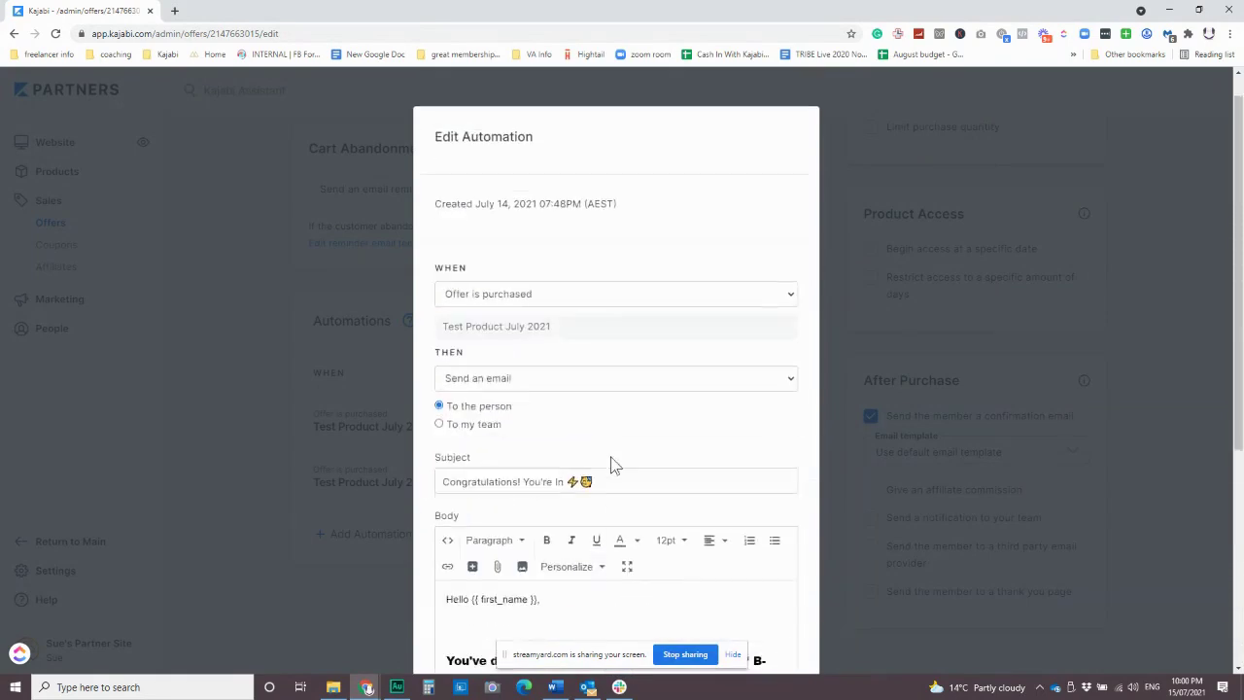
left_click(339, 285)
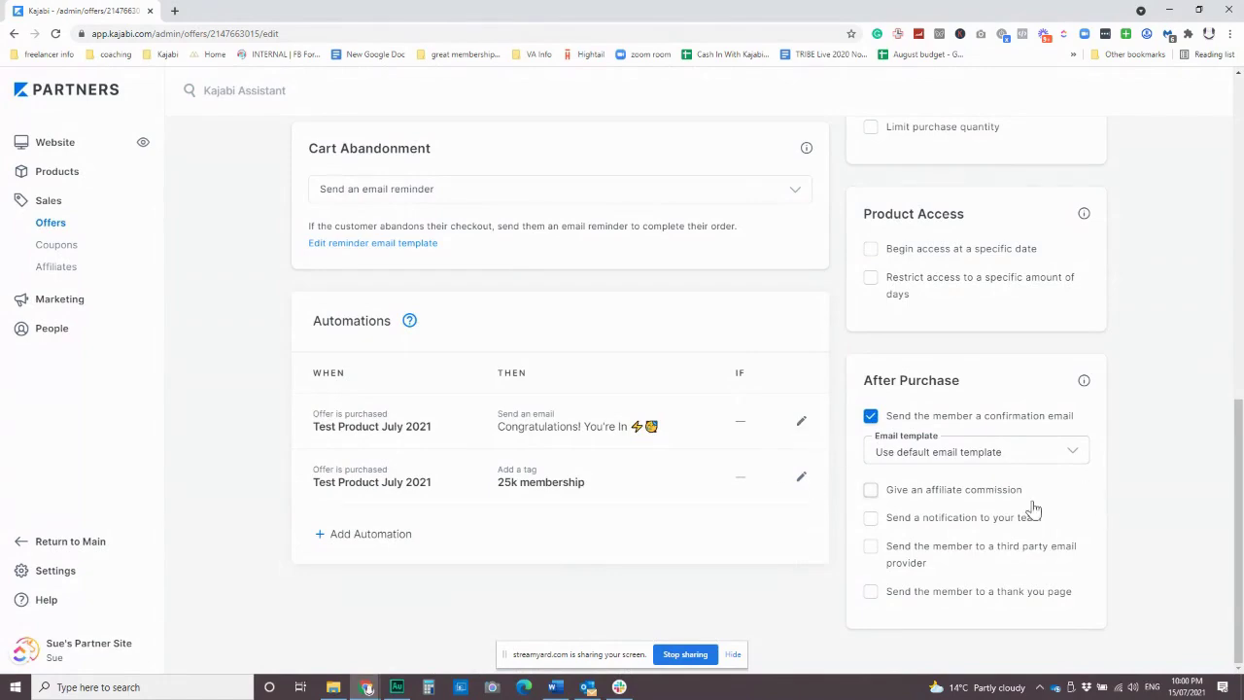
left_click(869, 517)
scroll(877, 535, "down", 1)
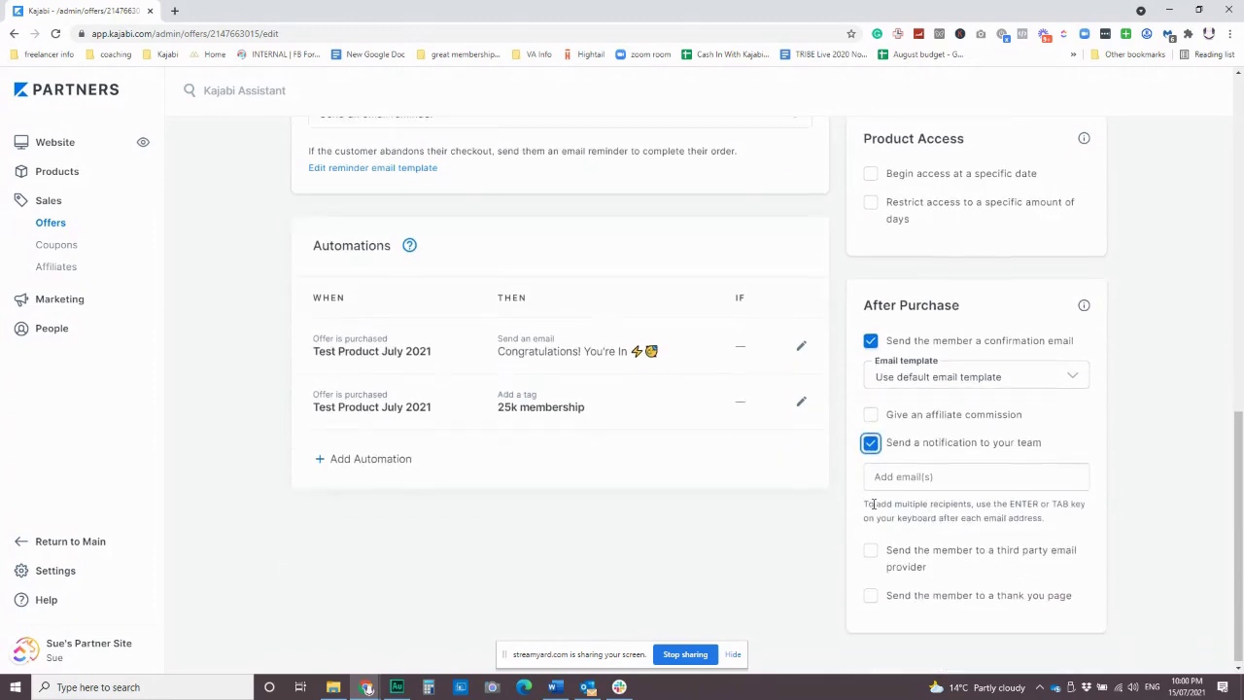
left_click(869, 592)
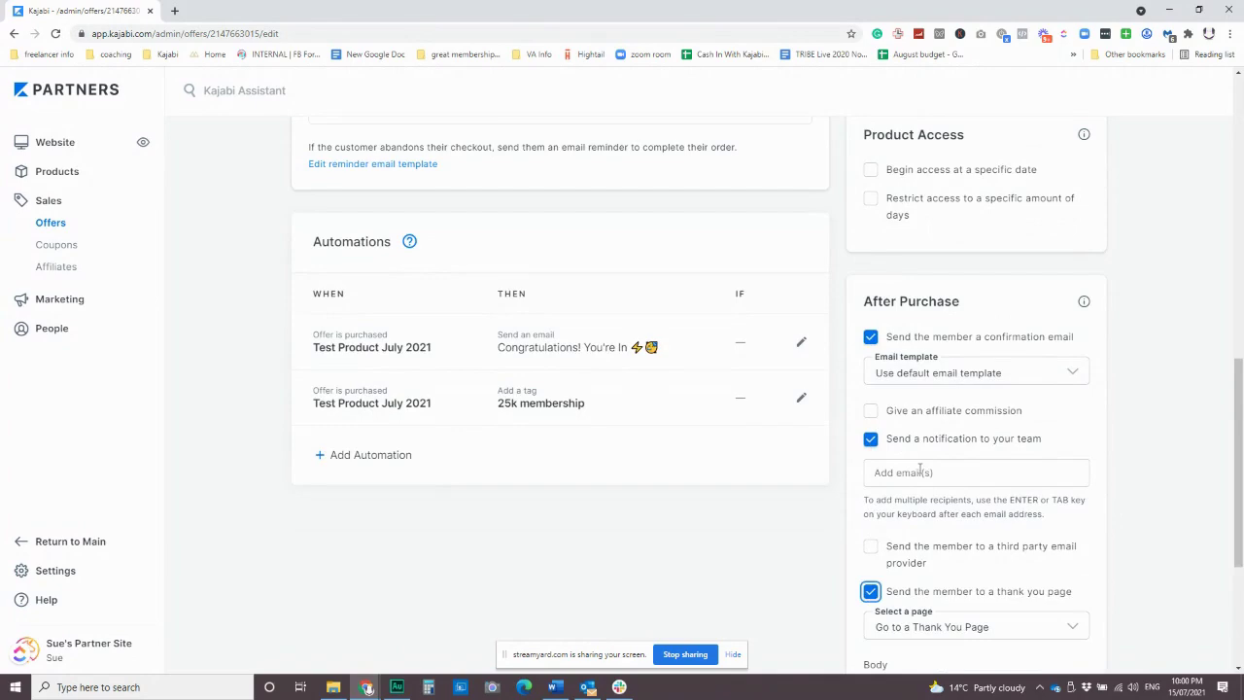
left_click(871, 440)
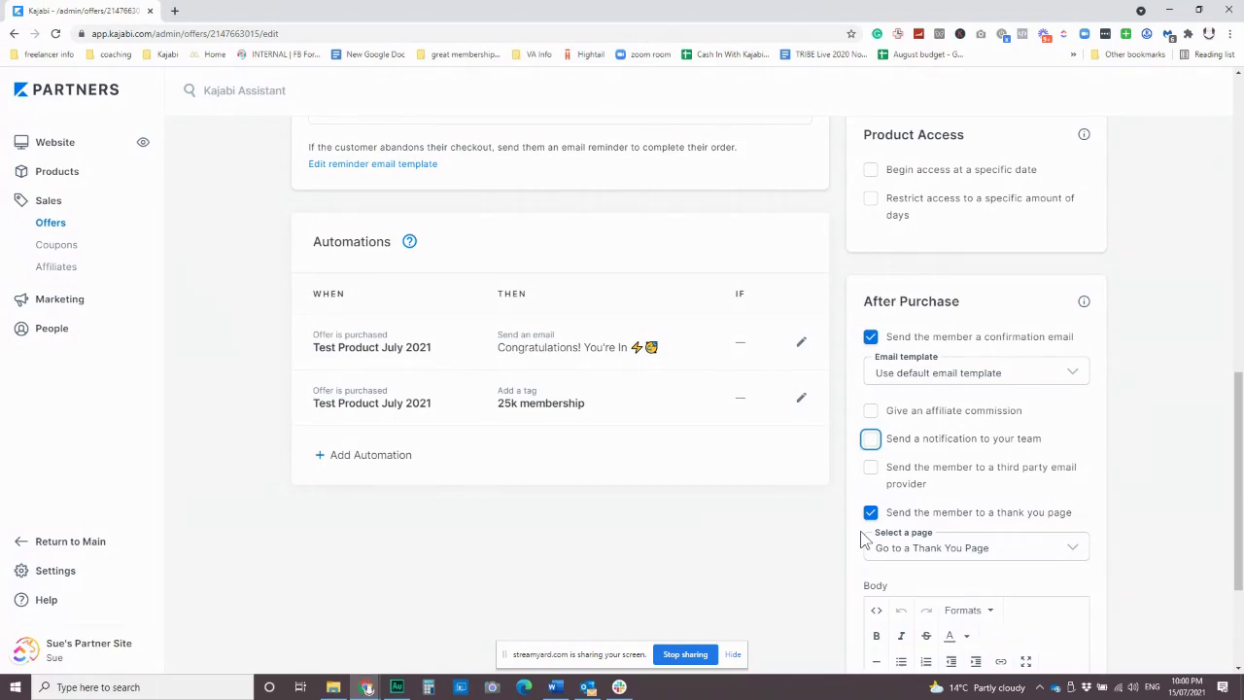
scroll(831, 495, "down", 2)
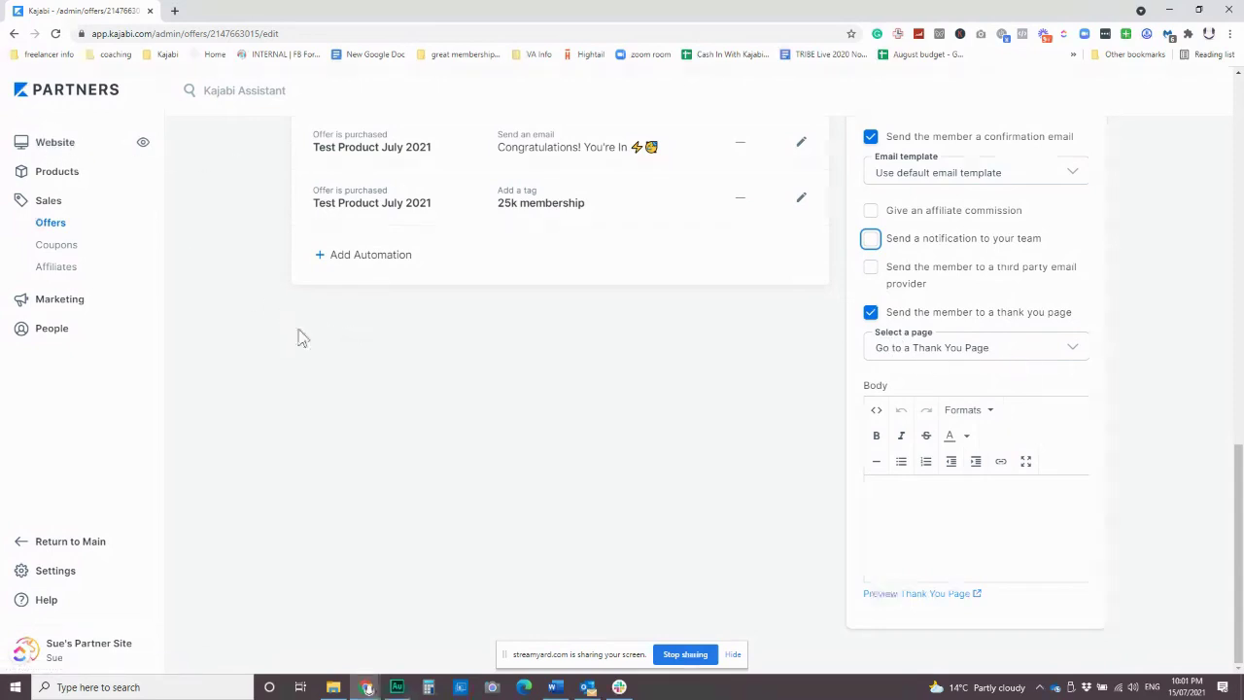
left_click(1010, 350)
left_click(1005, 379)
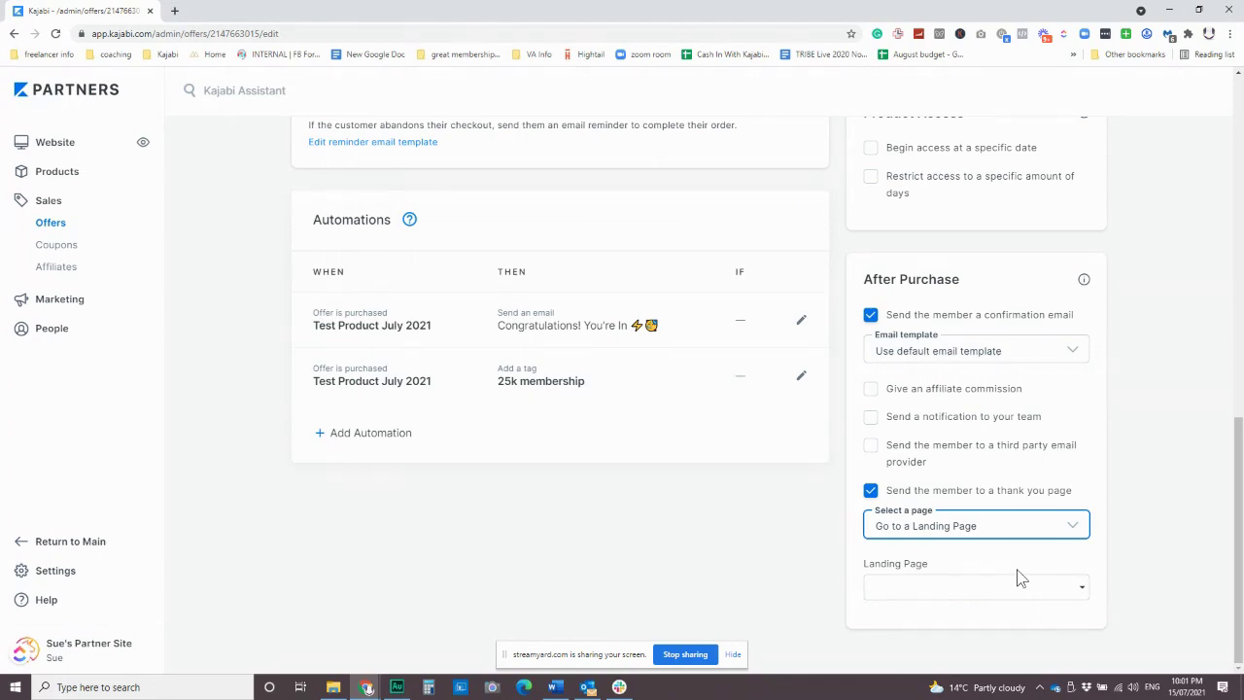
left_click(869, 493)
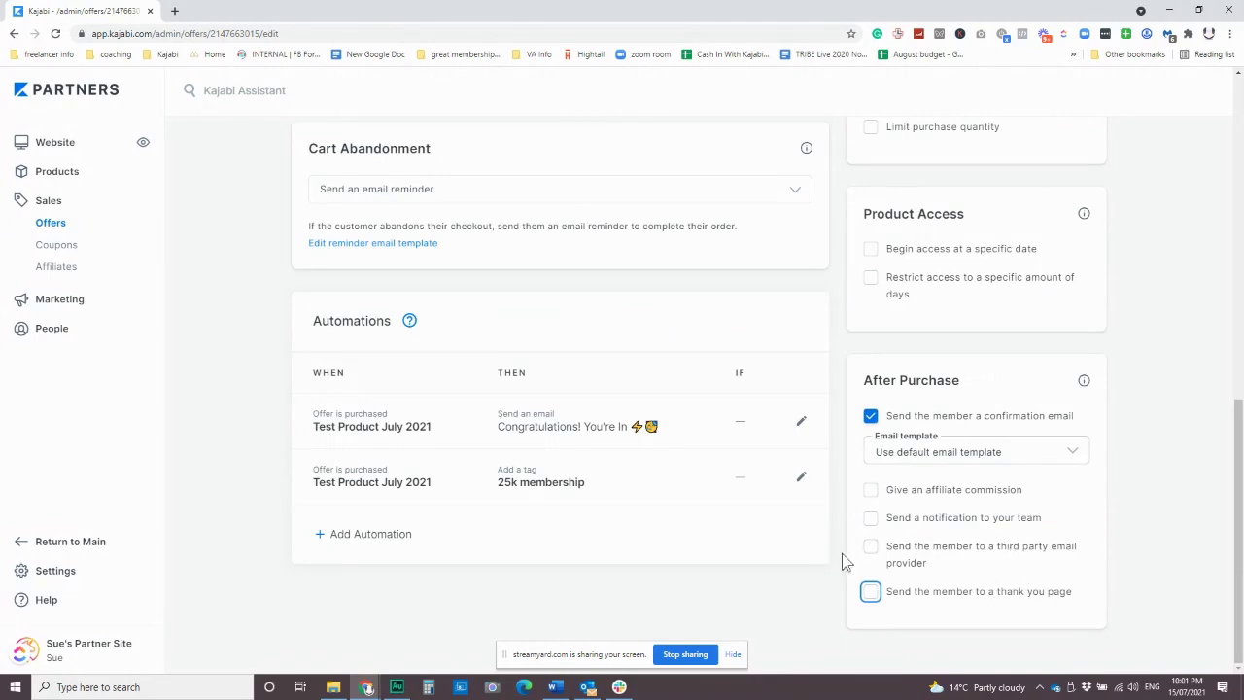
scroll(486, 408, "up", 3)
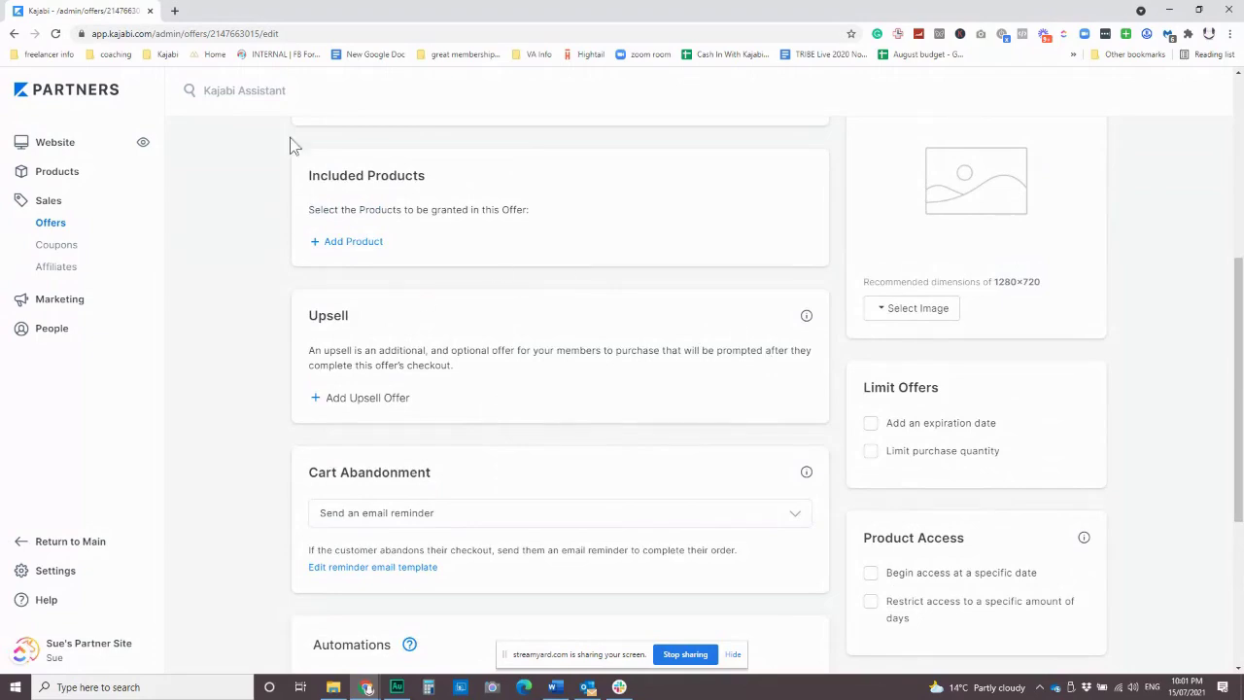
scroll(841, 449, "down", 3)
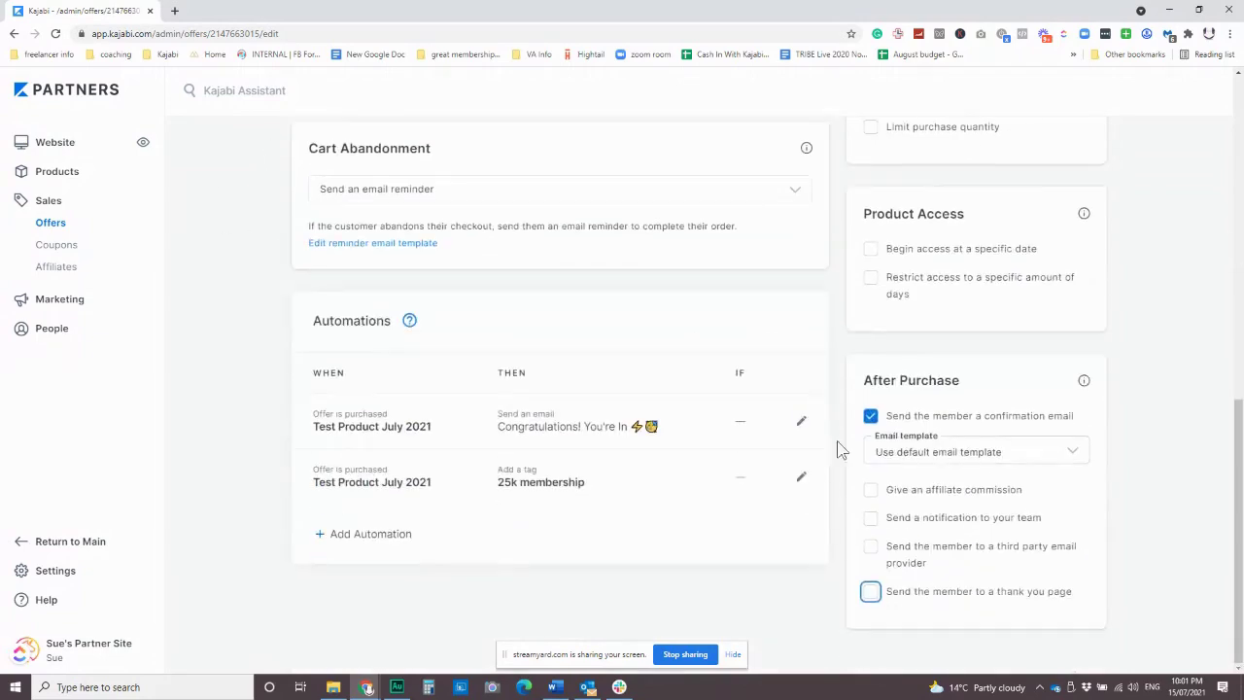
left_click(871, 591)
scroll(933, 485, "down", 1)
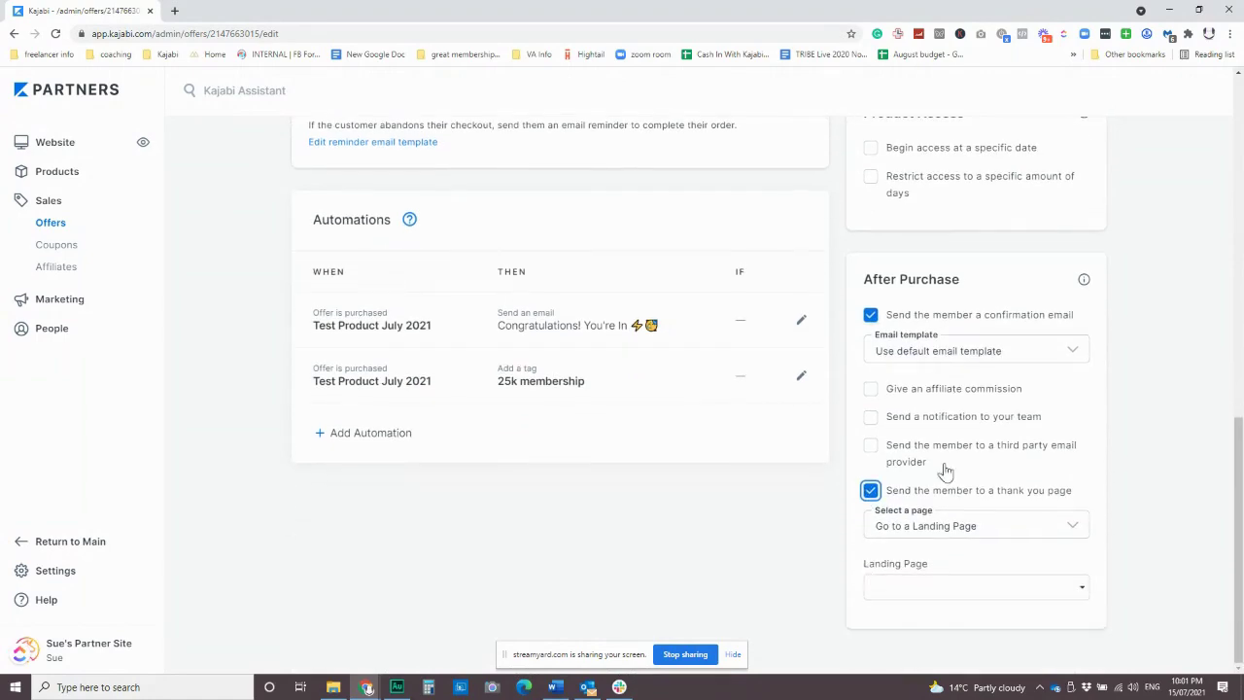
left_click(871, 491)
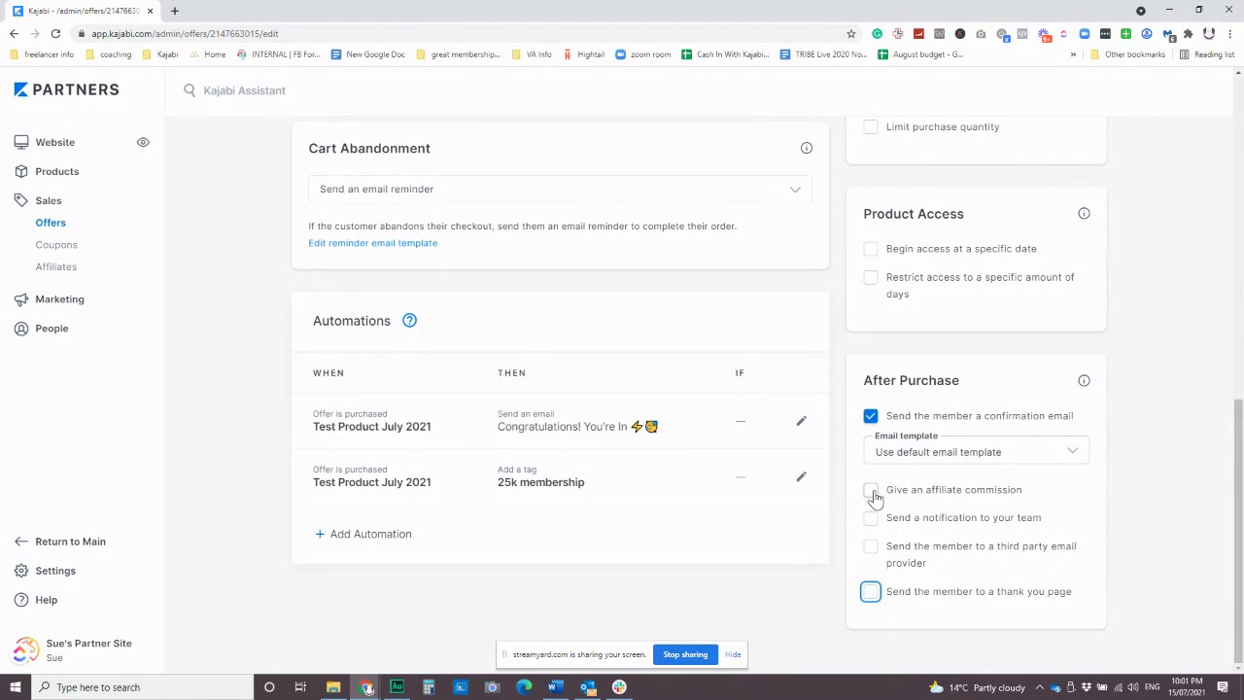
Save the Test Product July 2021 offer, still Published at a one-time $25,000.
scroll(874, 498, "up", 10)
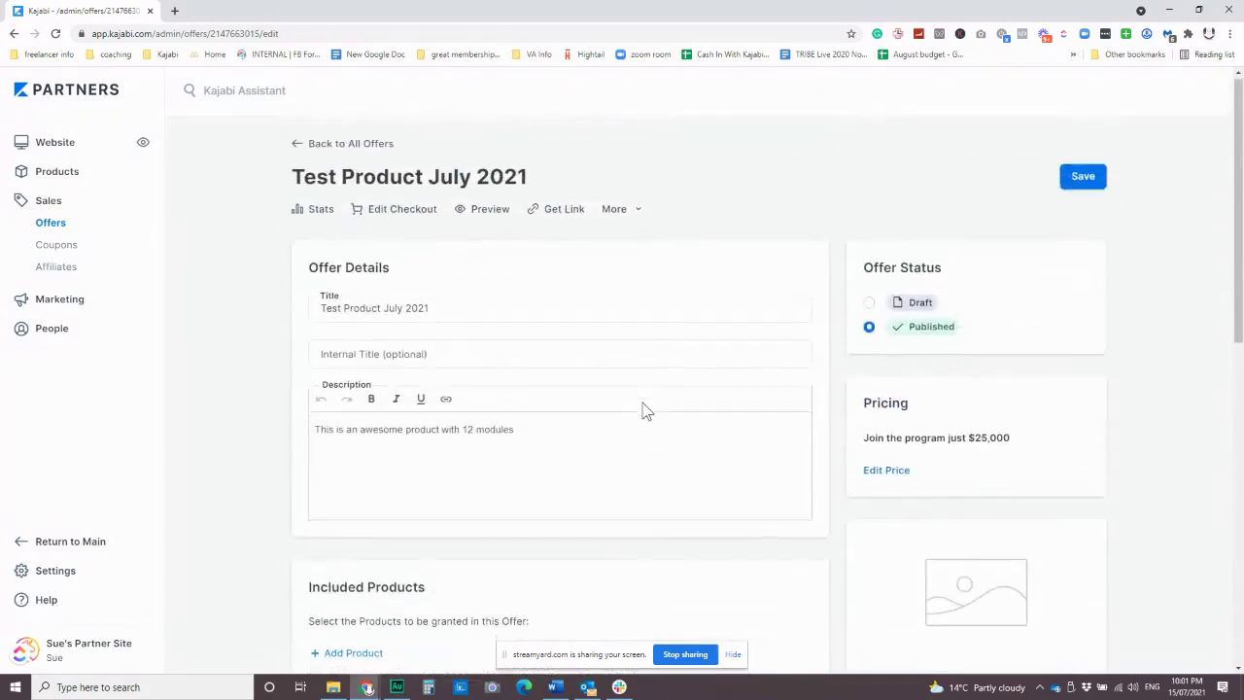
scroll(616, 422, "down", 2)
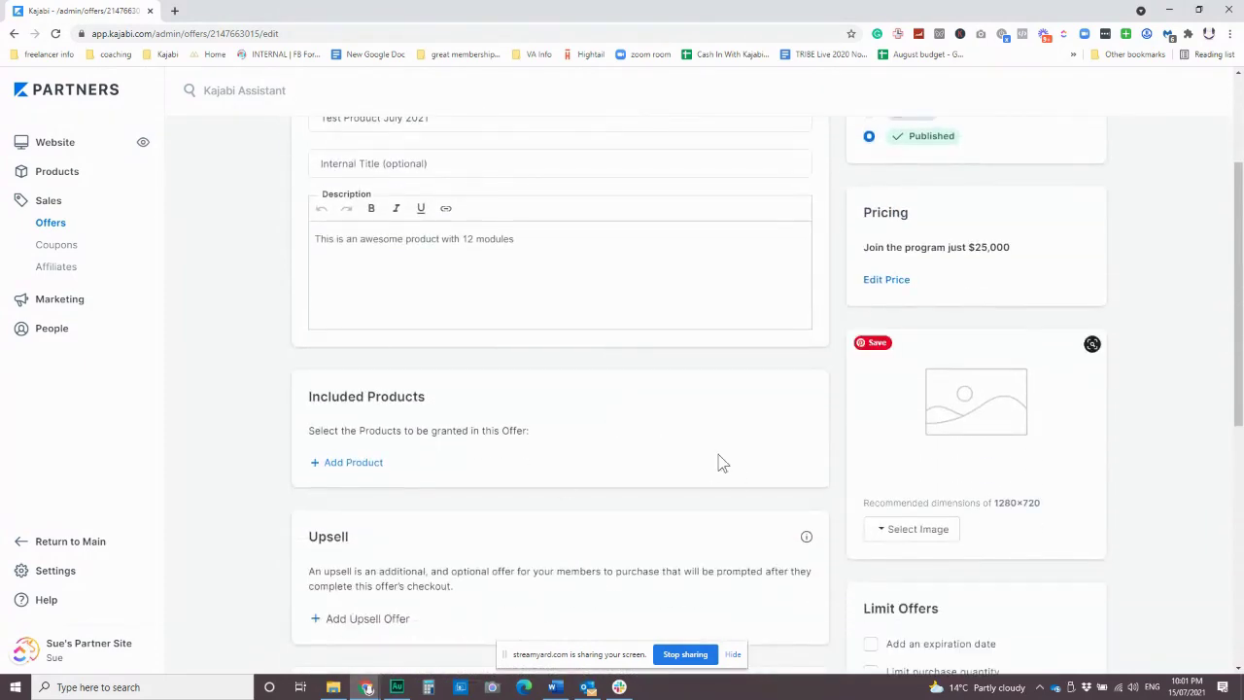
scroll(739, 456, "down", 5)
scroll(754, 453, "up", 6)
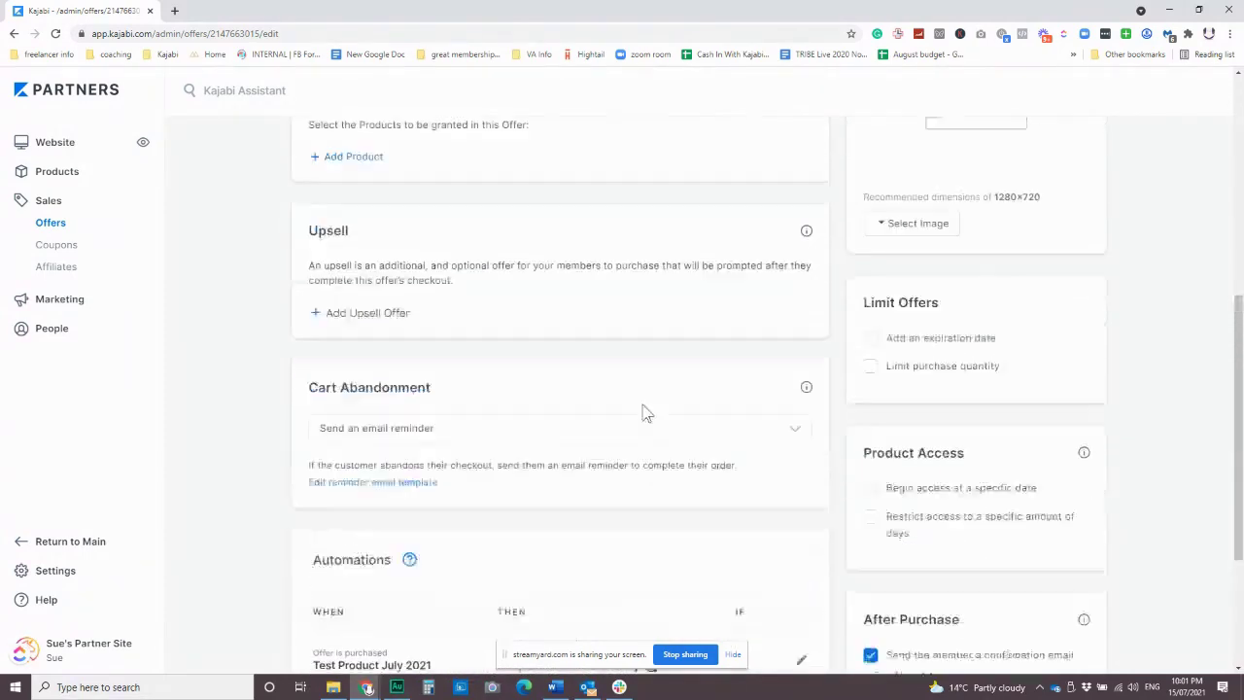
scroll(700, 457, "up", 1)
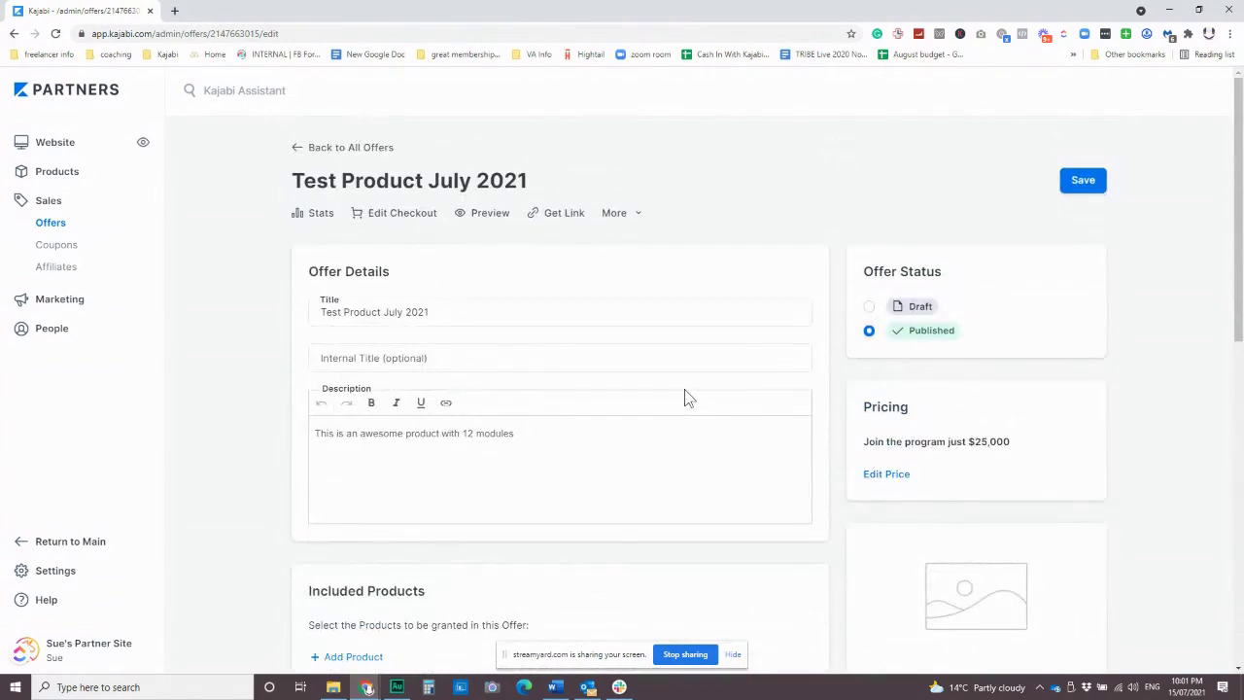
left_click(1082, 182)
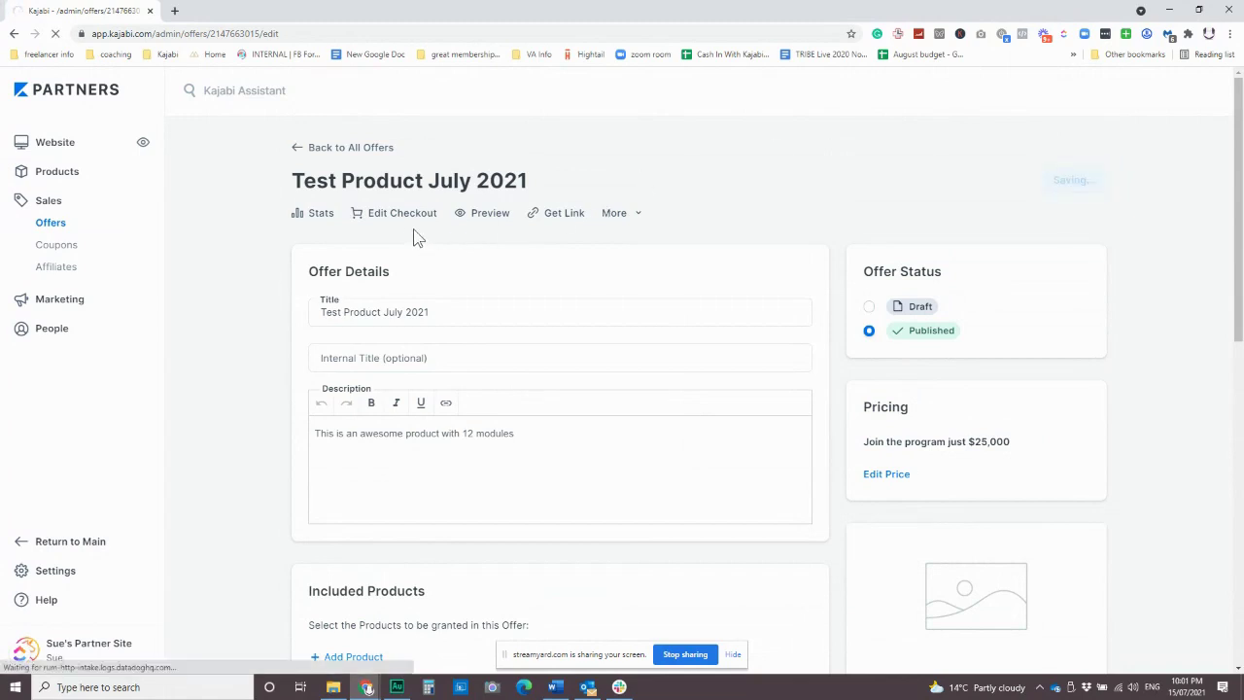
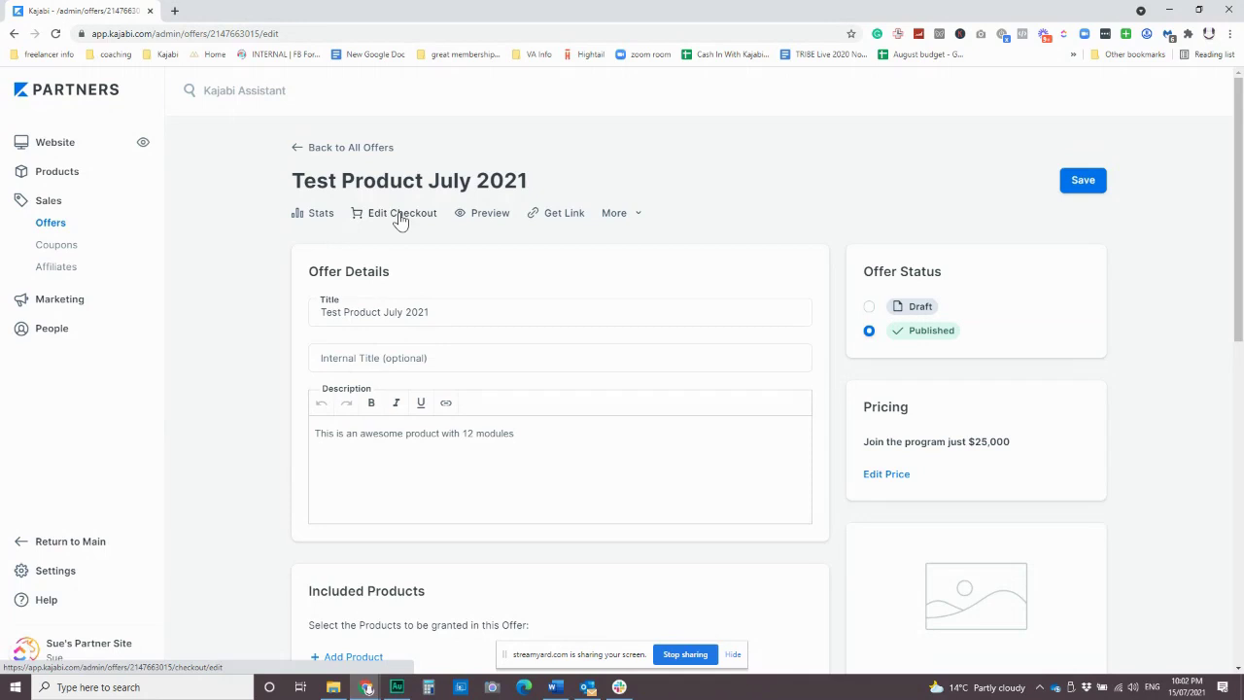
Open Edit Checkout for Test Product July 2021, showing its terms text and $47 order bump.
left_click(399, 219)
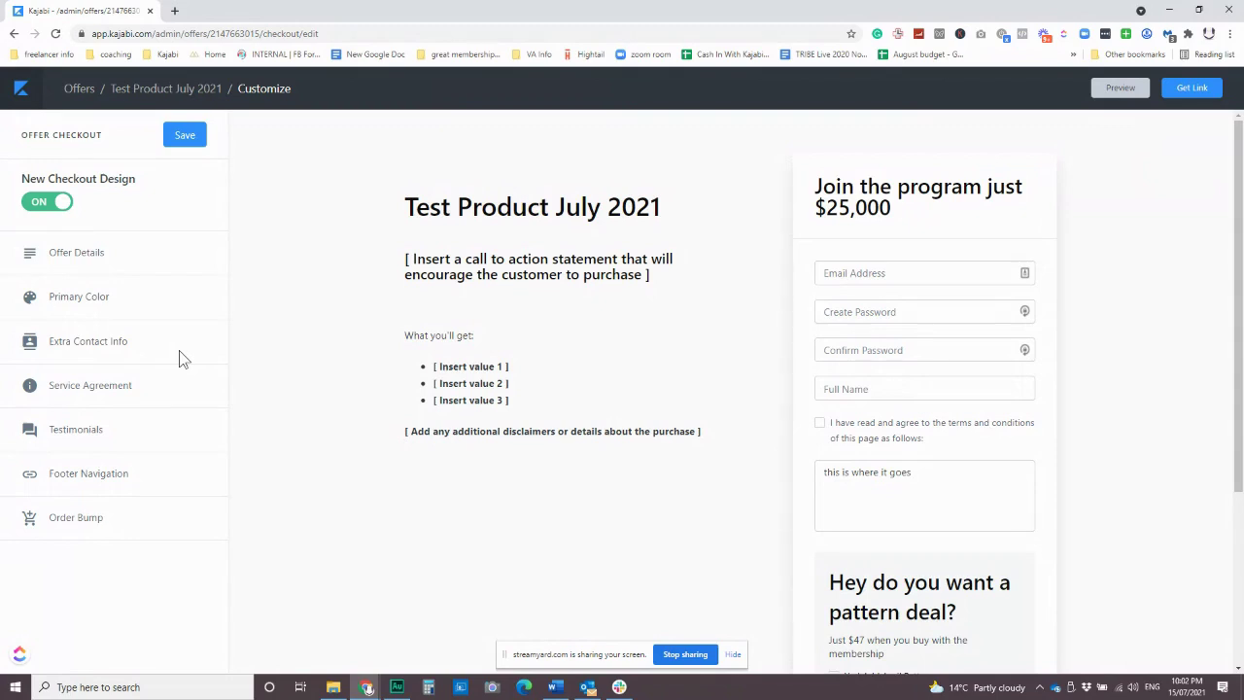
mouse_move(561, 362)
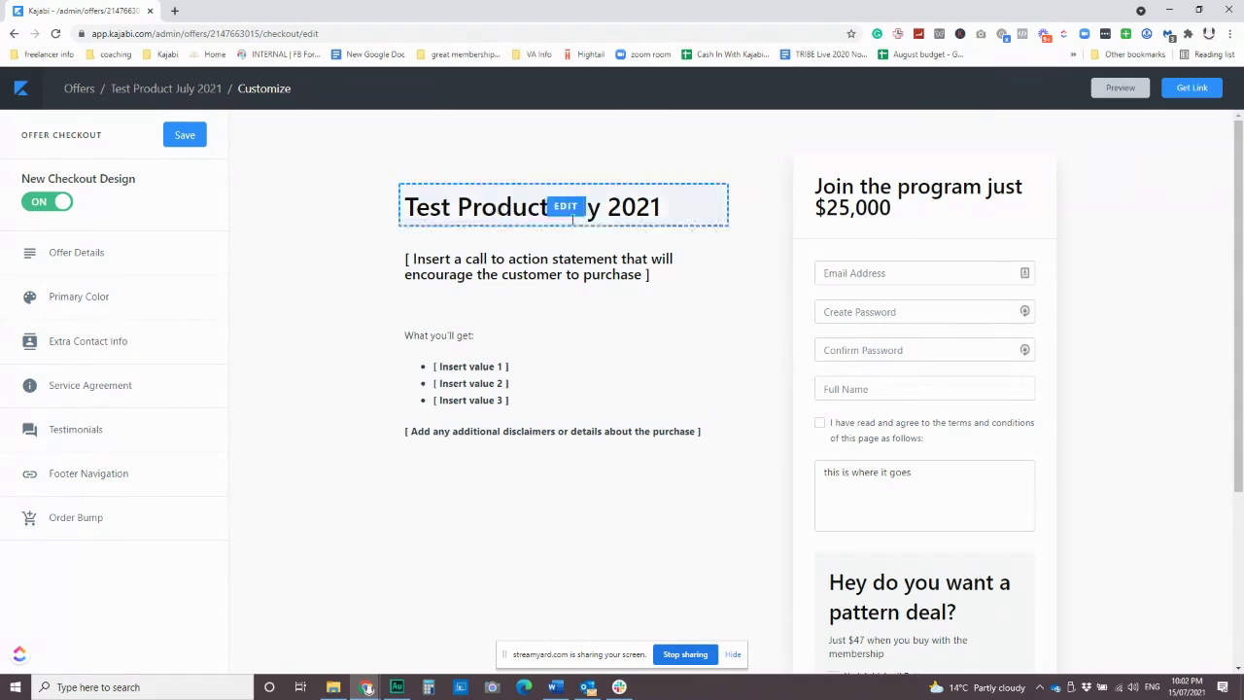
Upload the desk-and-plant photo from Desktop > Graphics as the checkout title image.
left_click(563, 344)
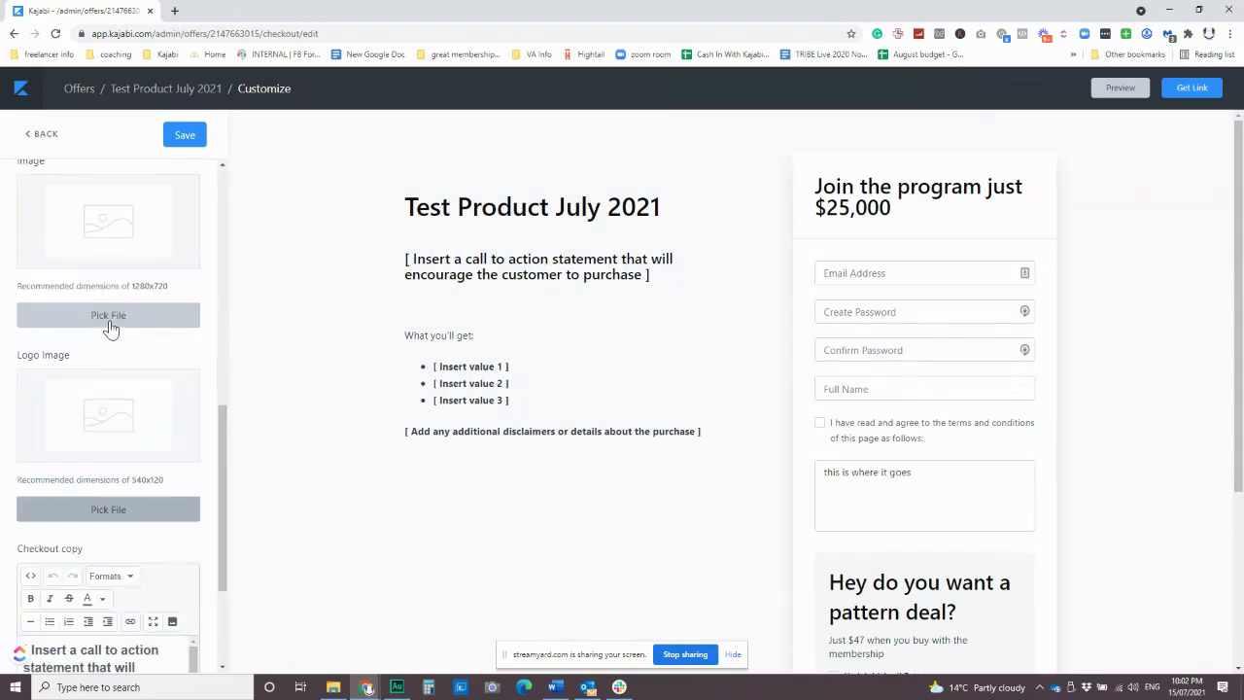
left_click(109, 380)
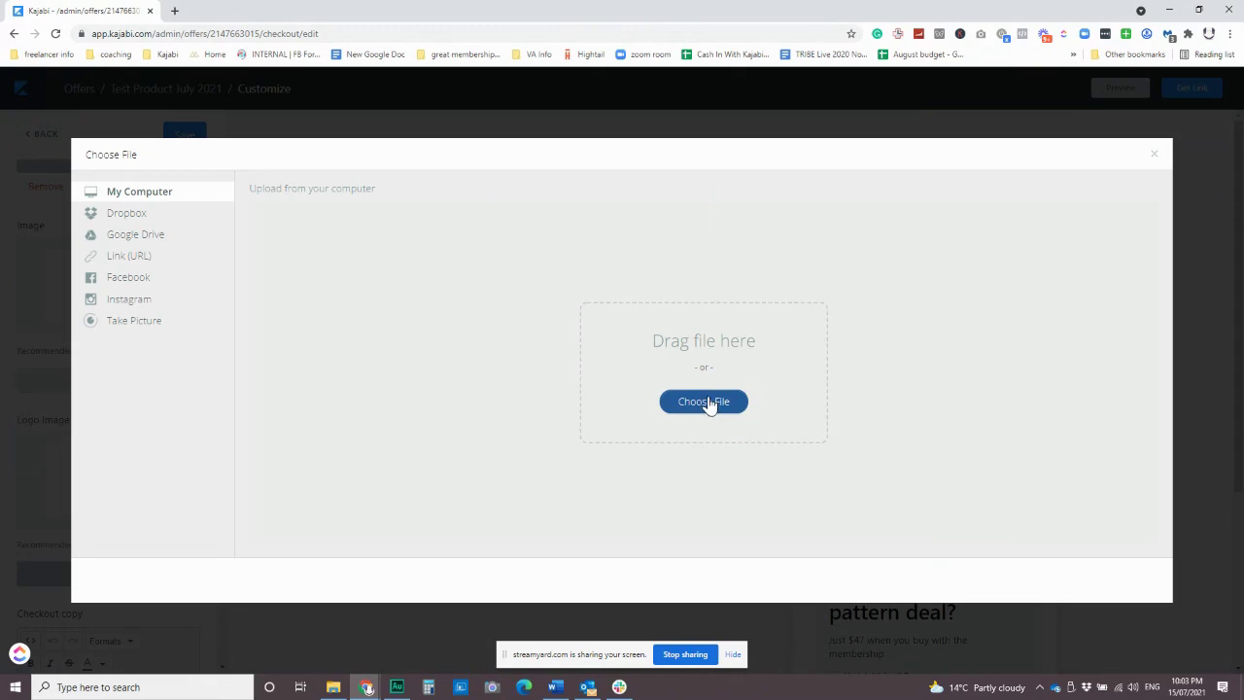
left_click(713, 403)
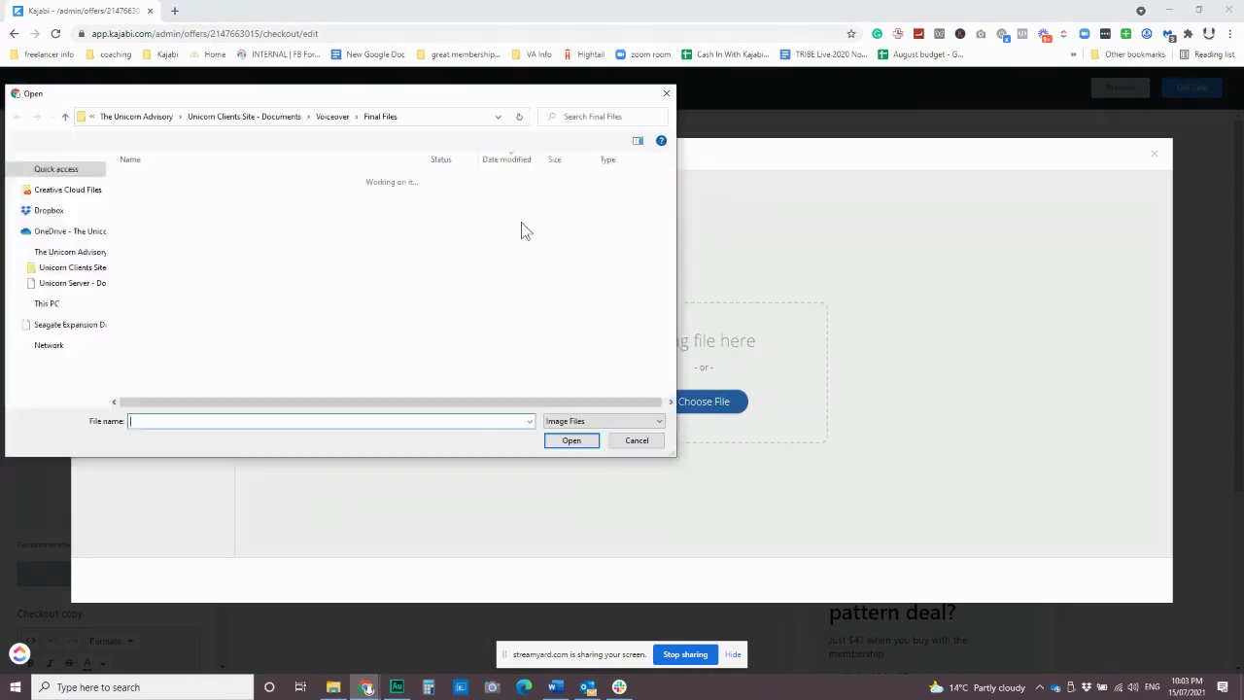
left_click(54, 185)
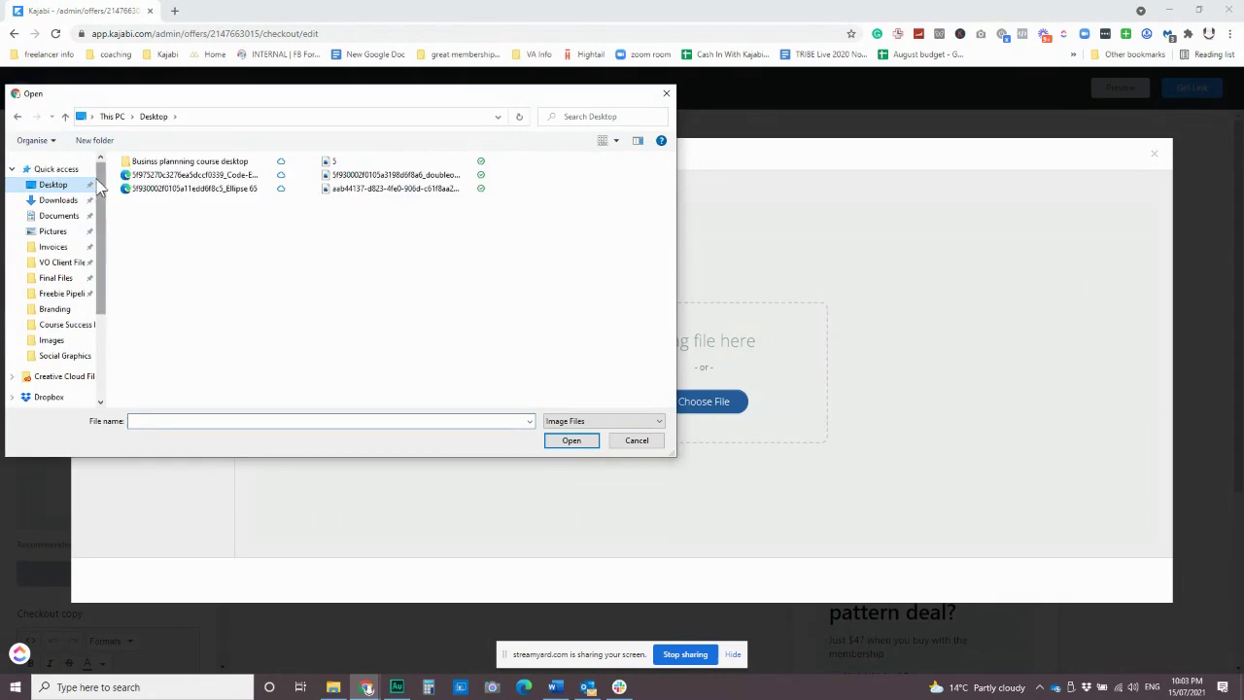
double_click(354, 162)
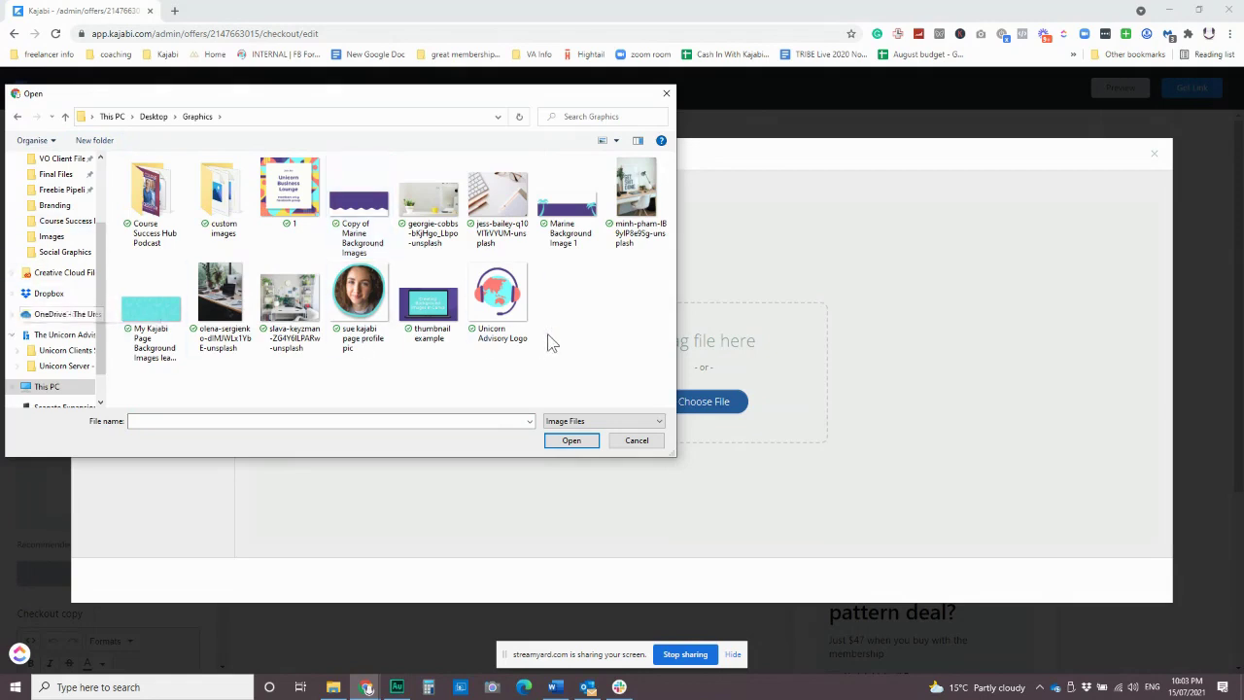
left_click(428, 199)
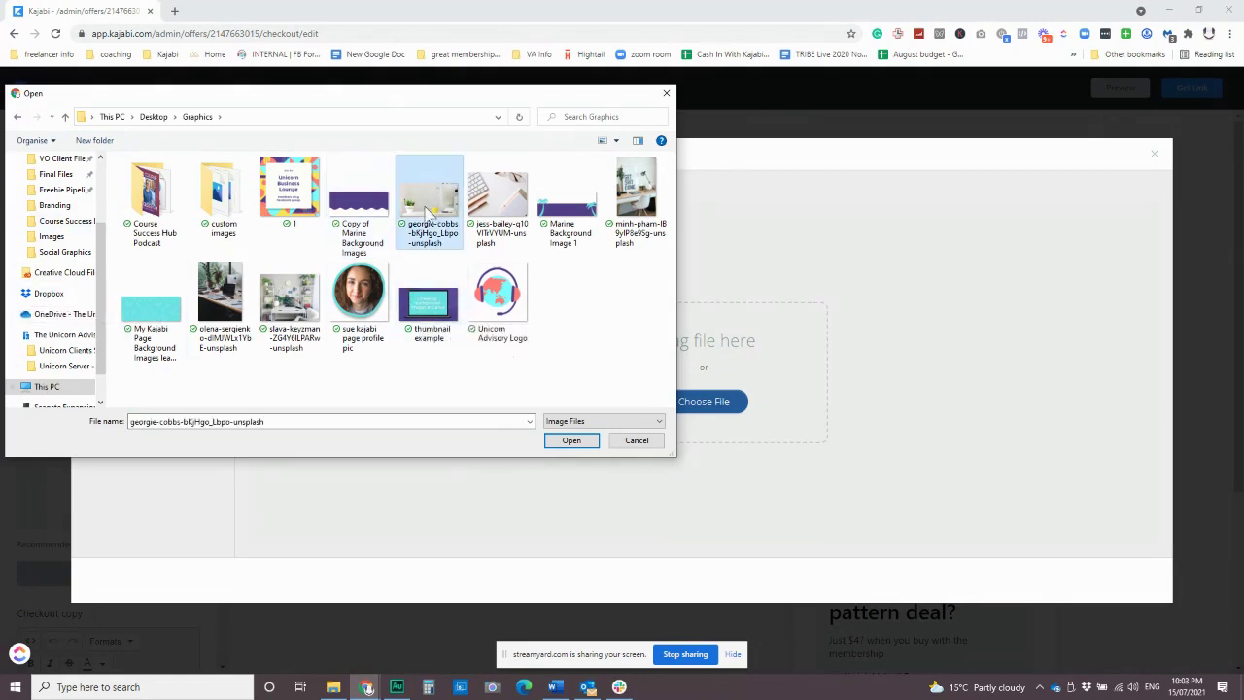
left_click(574, 439)
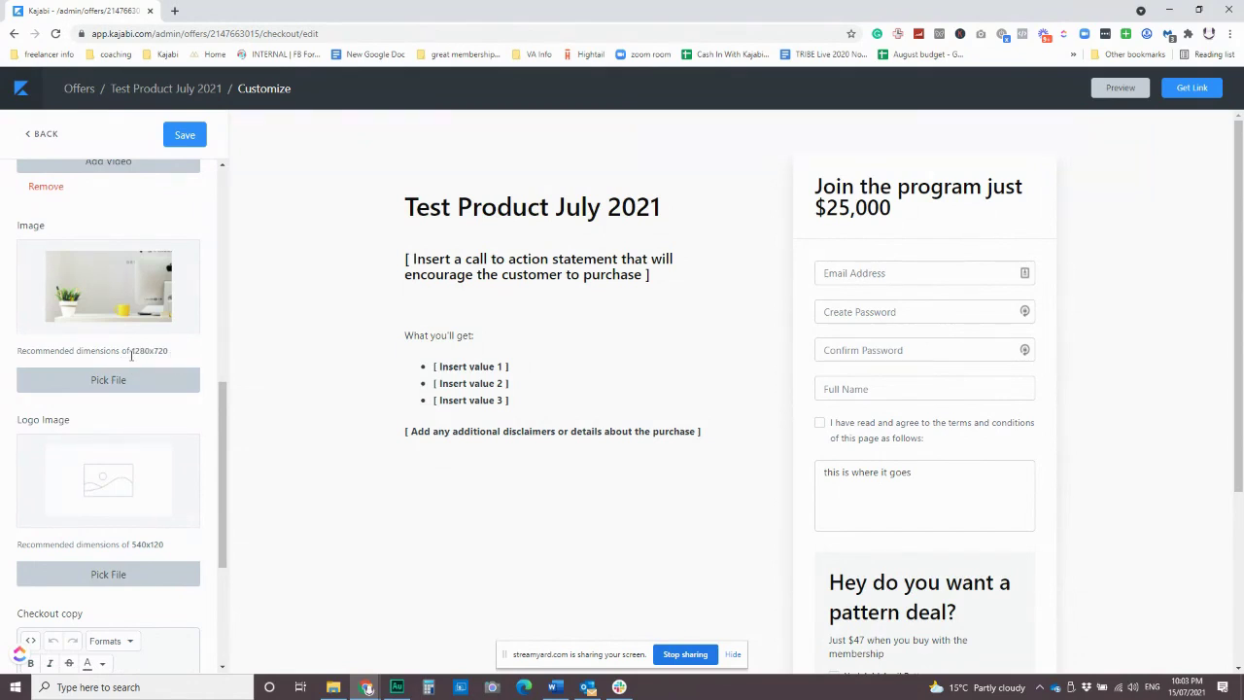
Save the checkout with the new desk photo, noting the recommended 1280x720 size.
left_click_drag(132, 352, 168, 351)
left_click(177, 352)
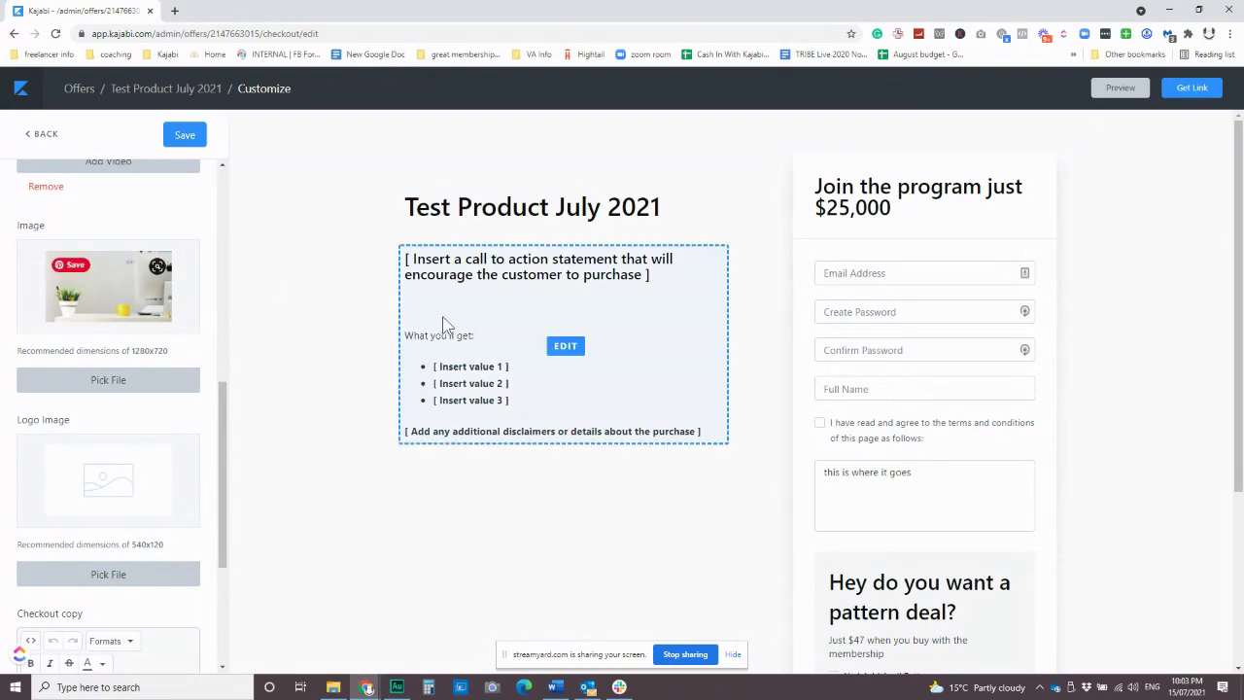
mouse_move(85, 307)
scroll(86, 307, "down", 2)
scroll(87, 318, "up", 7)
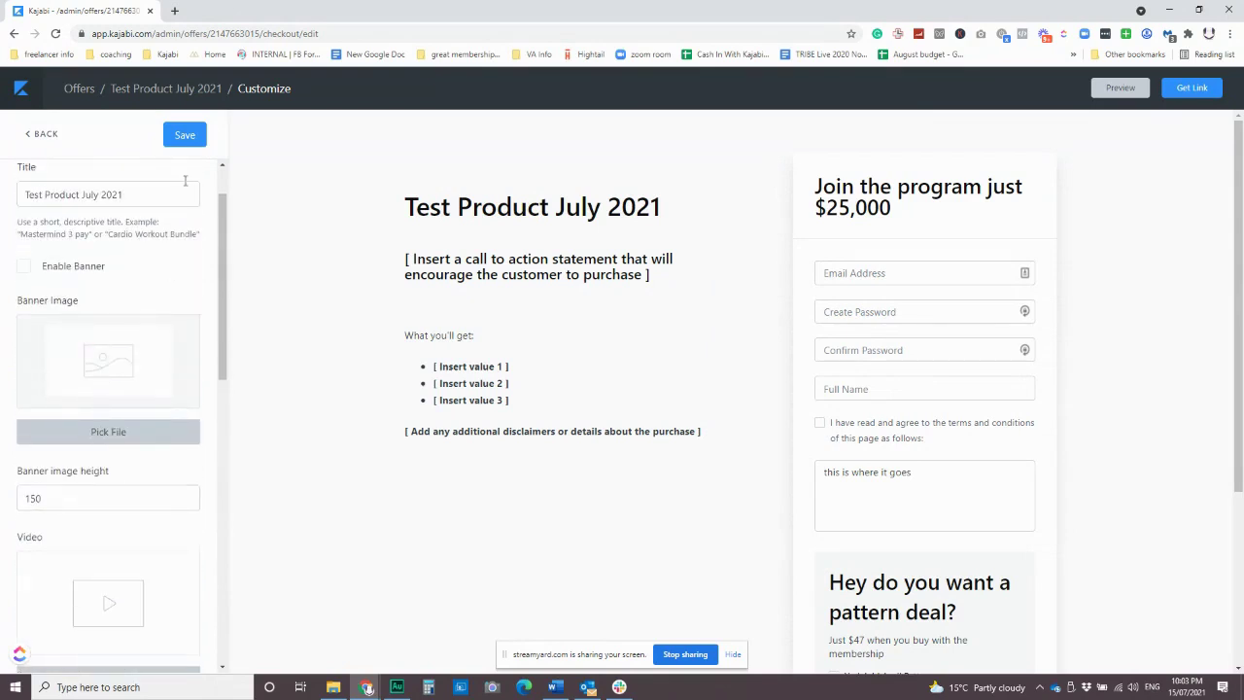
left_click(182, 134)
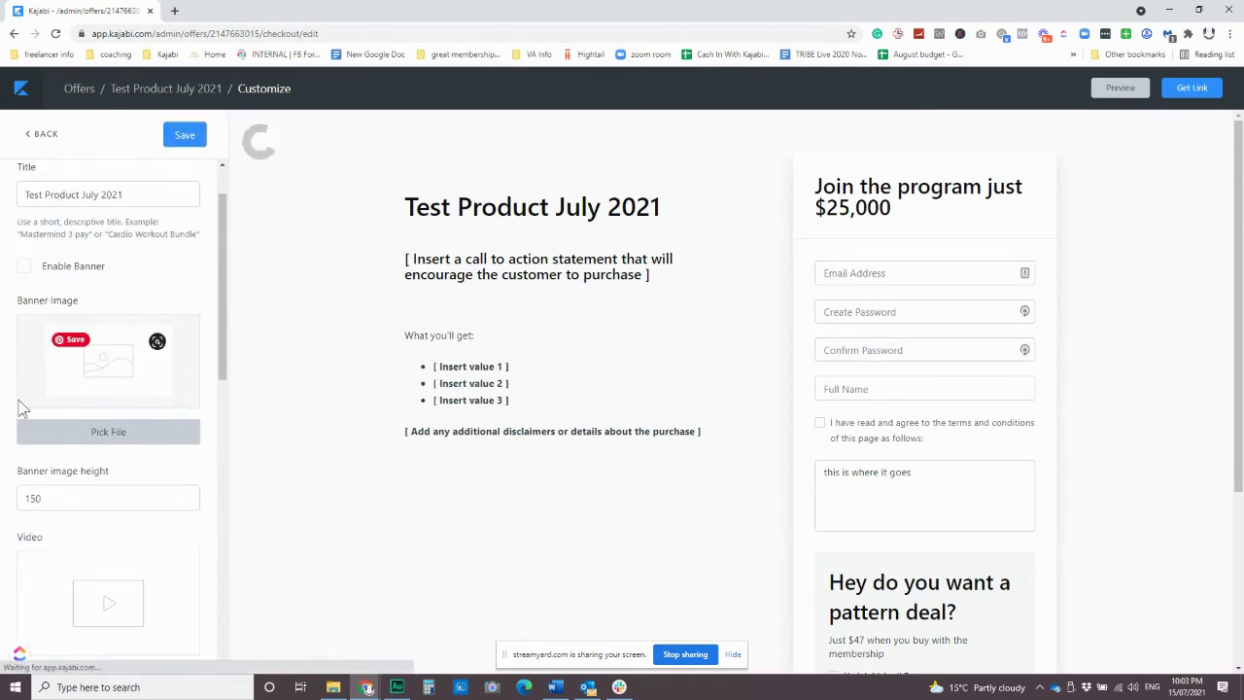
Enable the banner and save, then save again and untick Enable Banner.
left_click(49, 268)
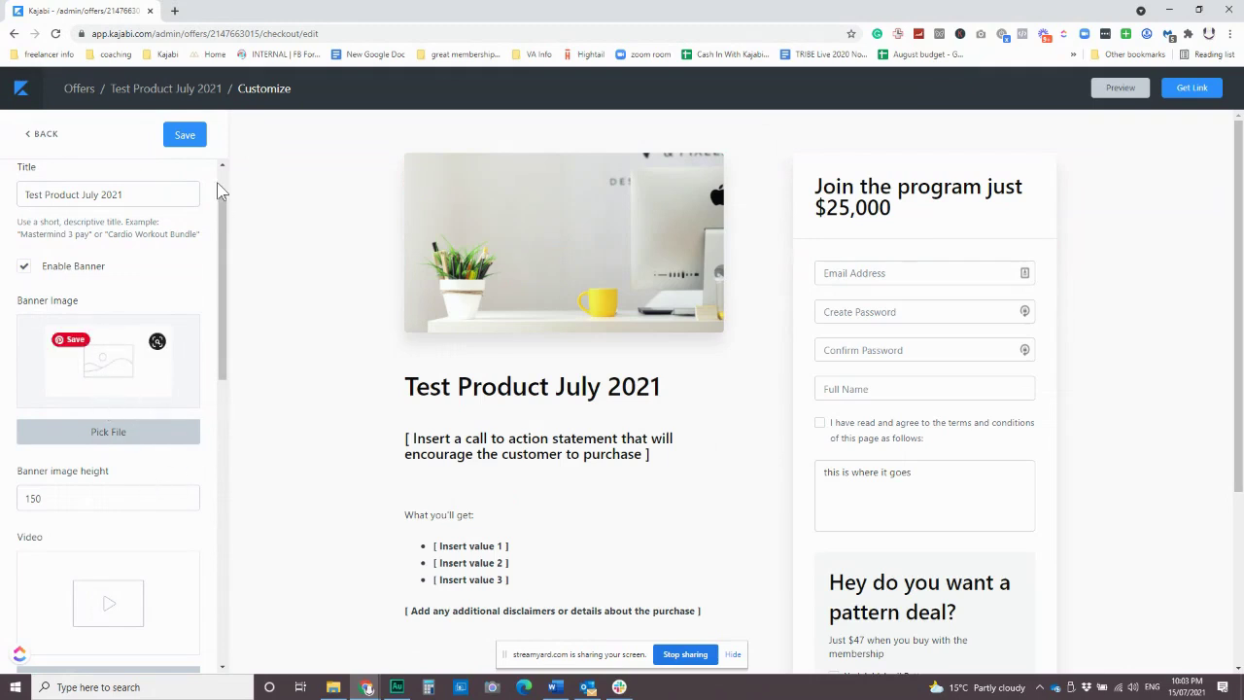
left_click(184, 134)
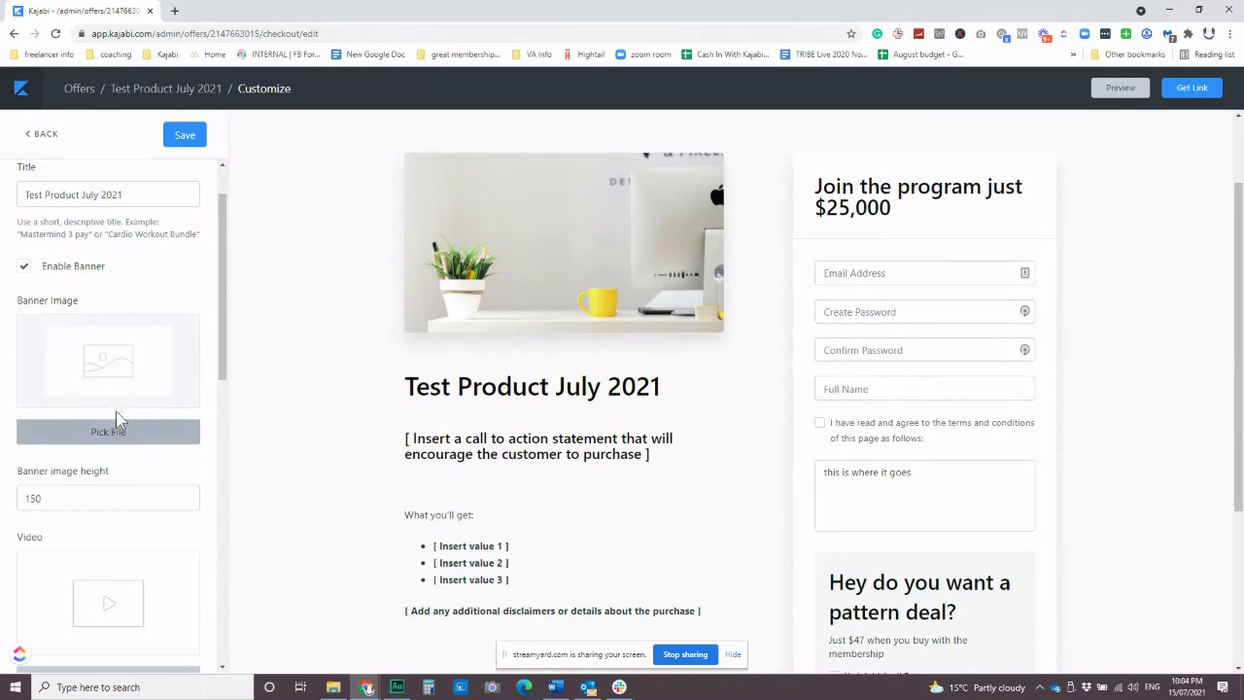
scroll(107, 377, "down", 4)
scroll(117, 379, "up", 2)
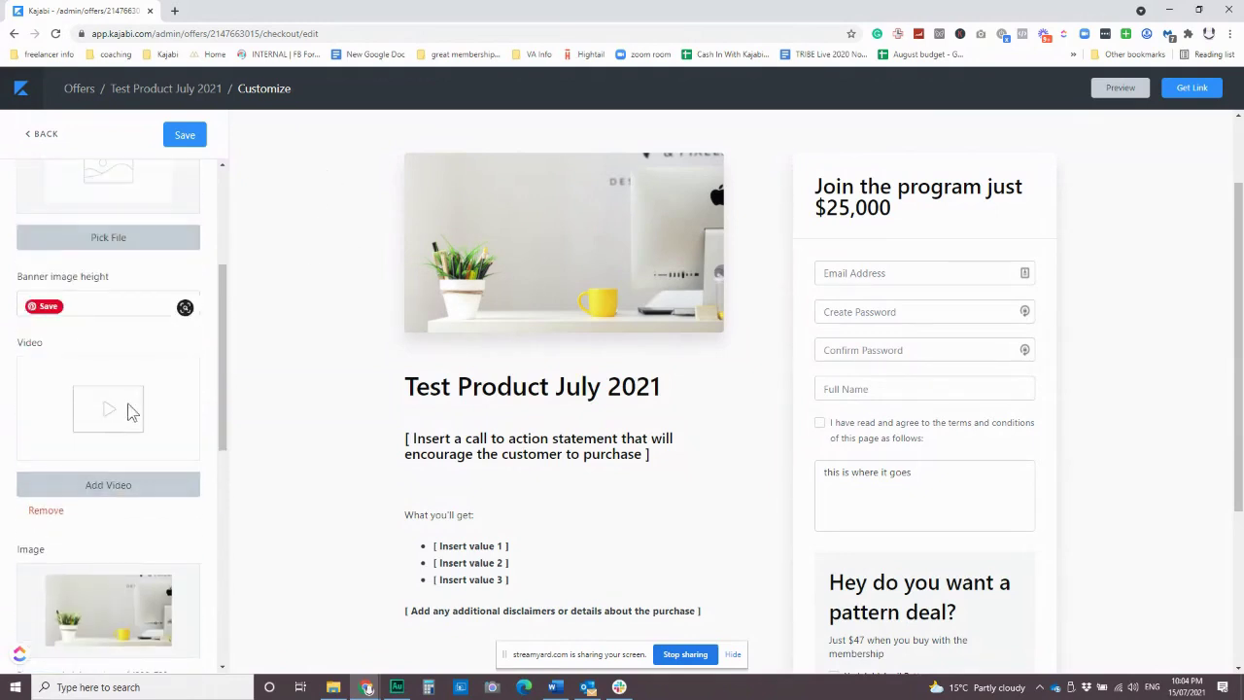
scroll(130, 410, "down", 2)
left_click(184, 136)
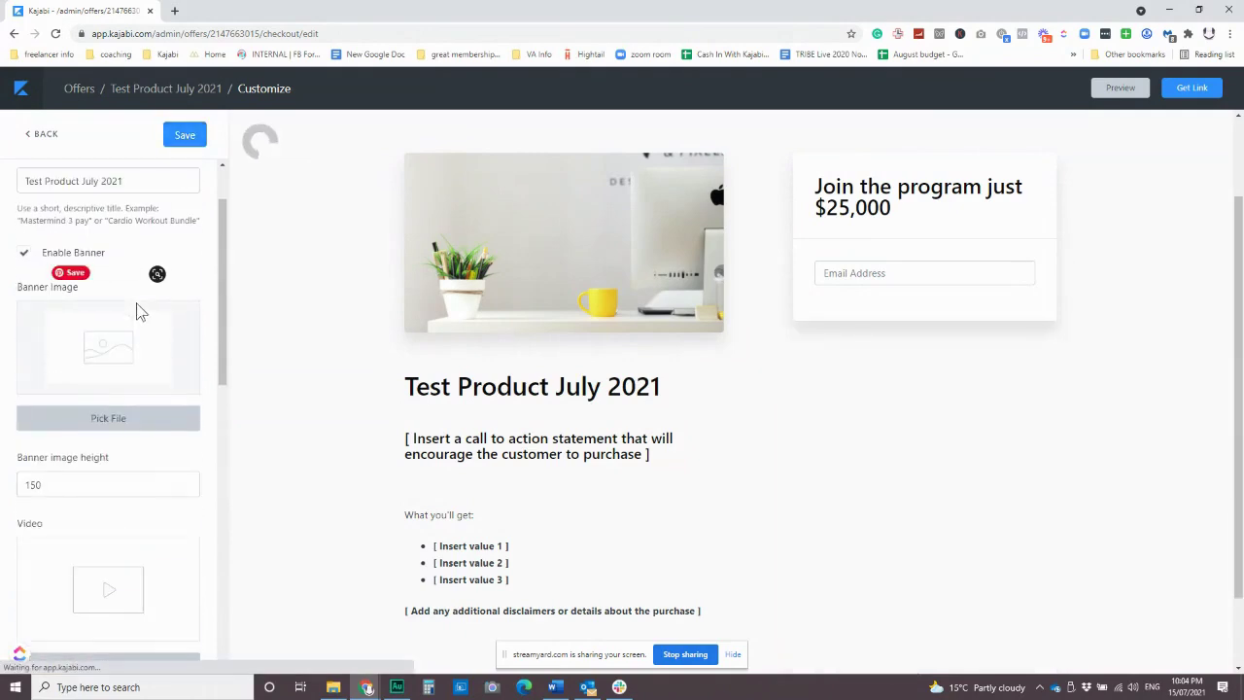
left_click(23, 266)
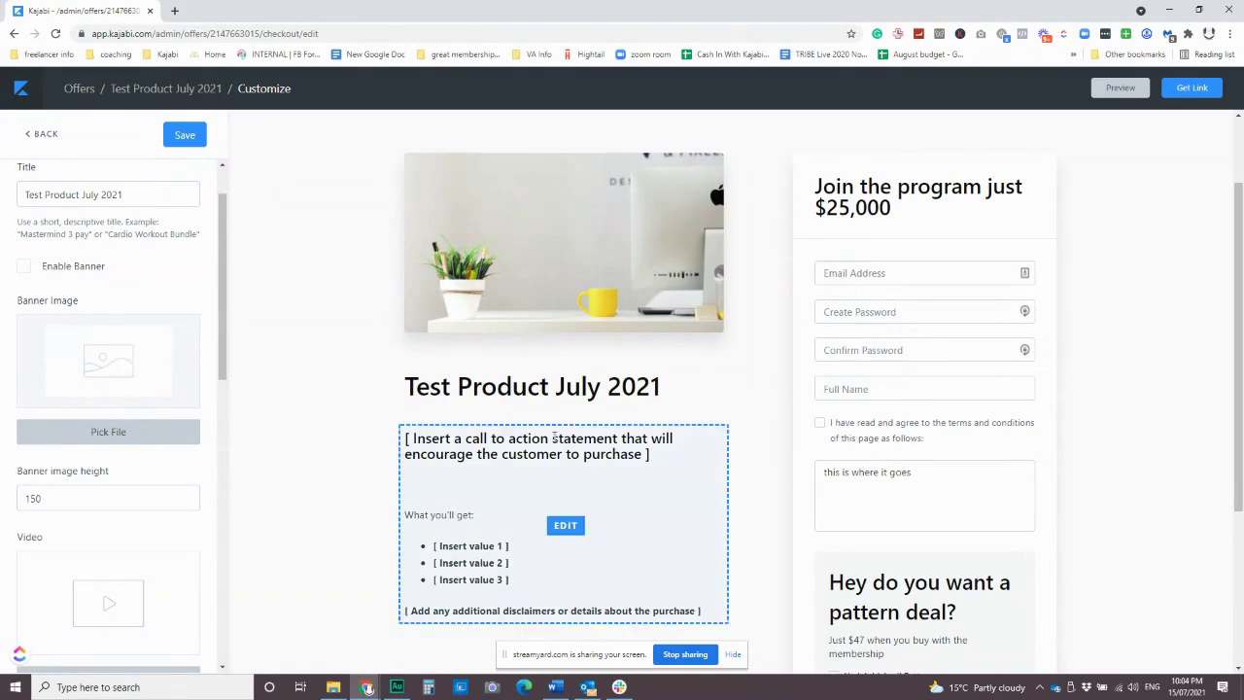
Open the call-to-action block's Checkout copy editor in the sidebar.
left_click(565, 524)
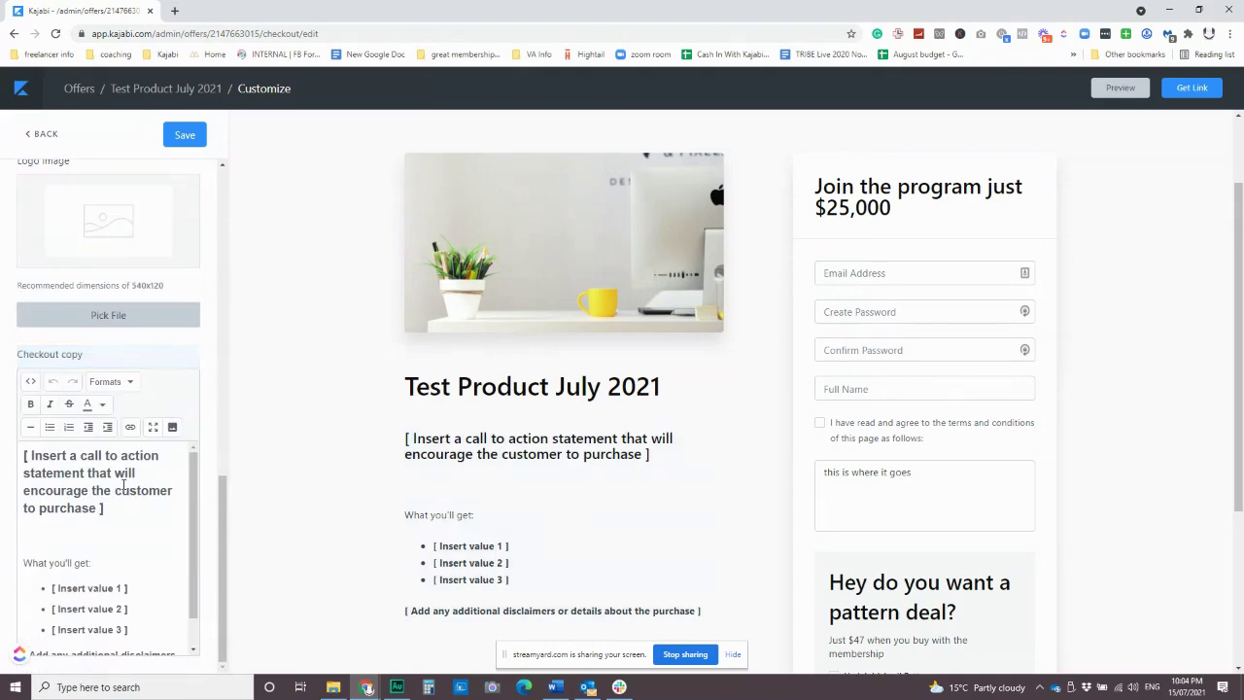
scroll(125, 492, "down", 1)
scroll(124, 501, "up", 1)
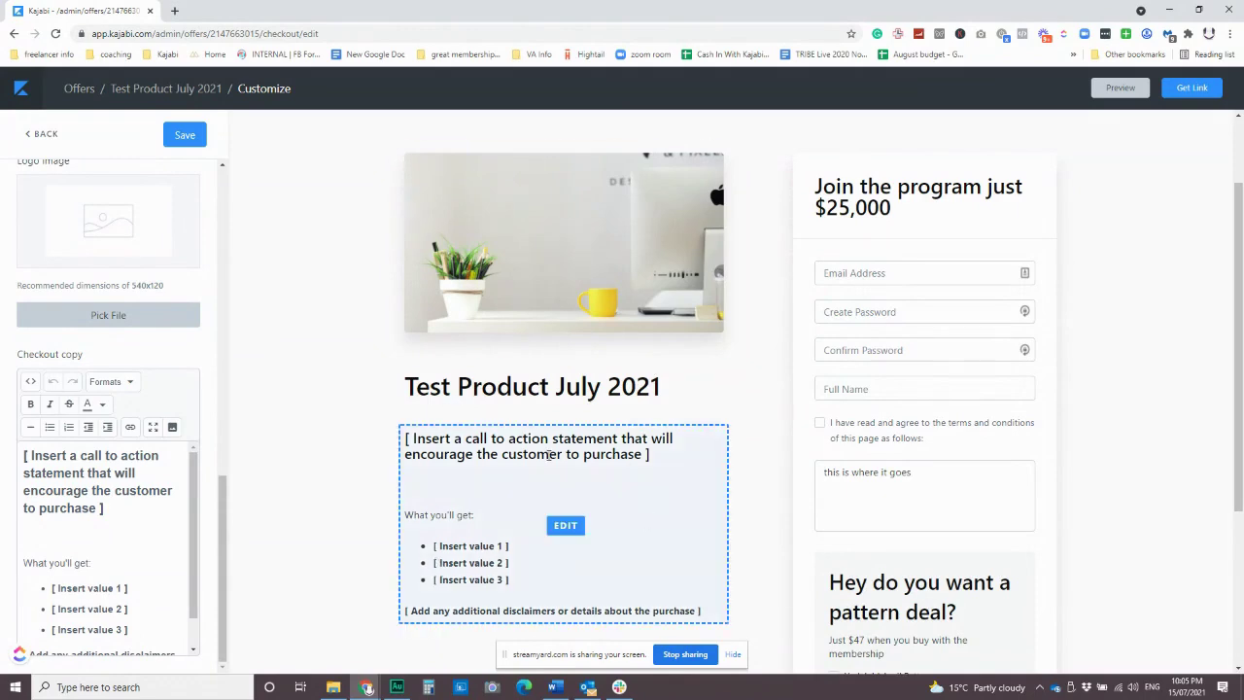
Save the placeholder checkout copy and go back to the Offer Checkout settings list.
scroll(109, 561, "down", 1)
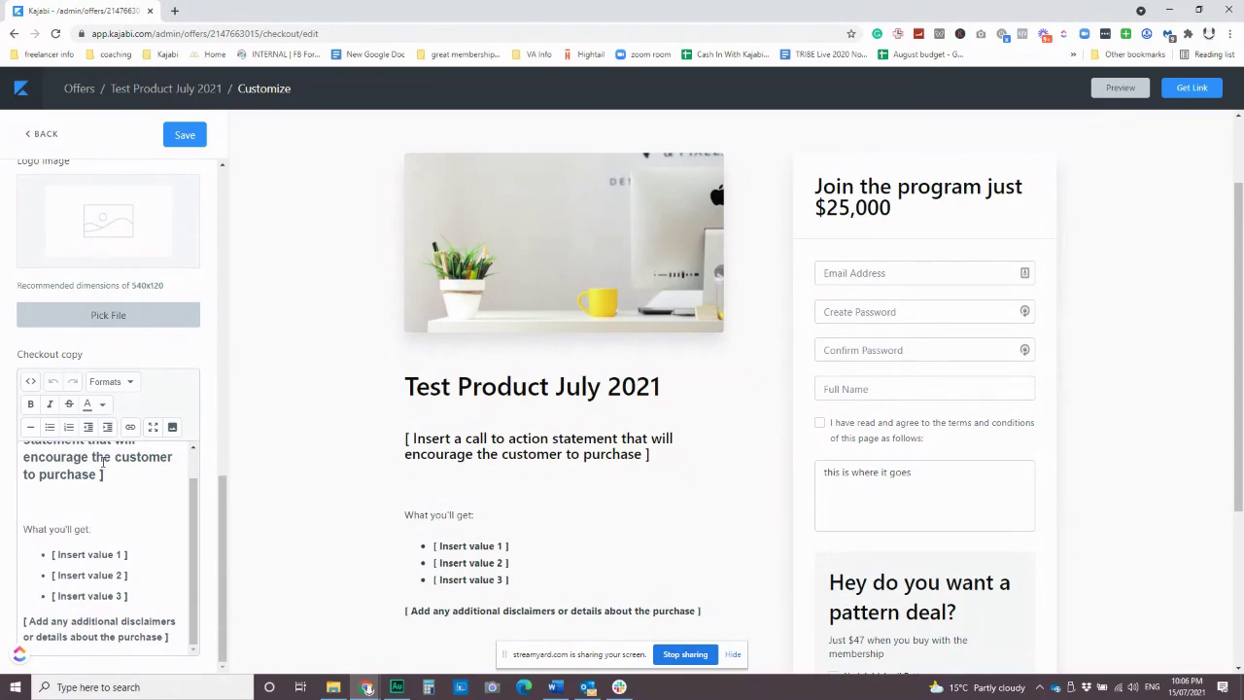
left_click(40, 496)
left_click(181, 138)
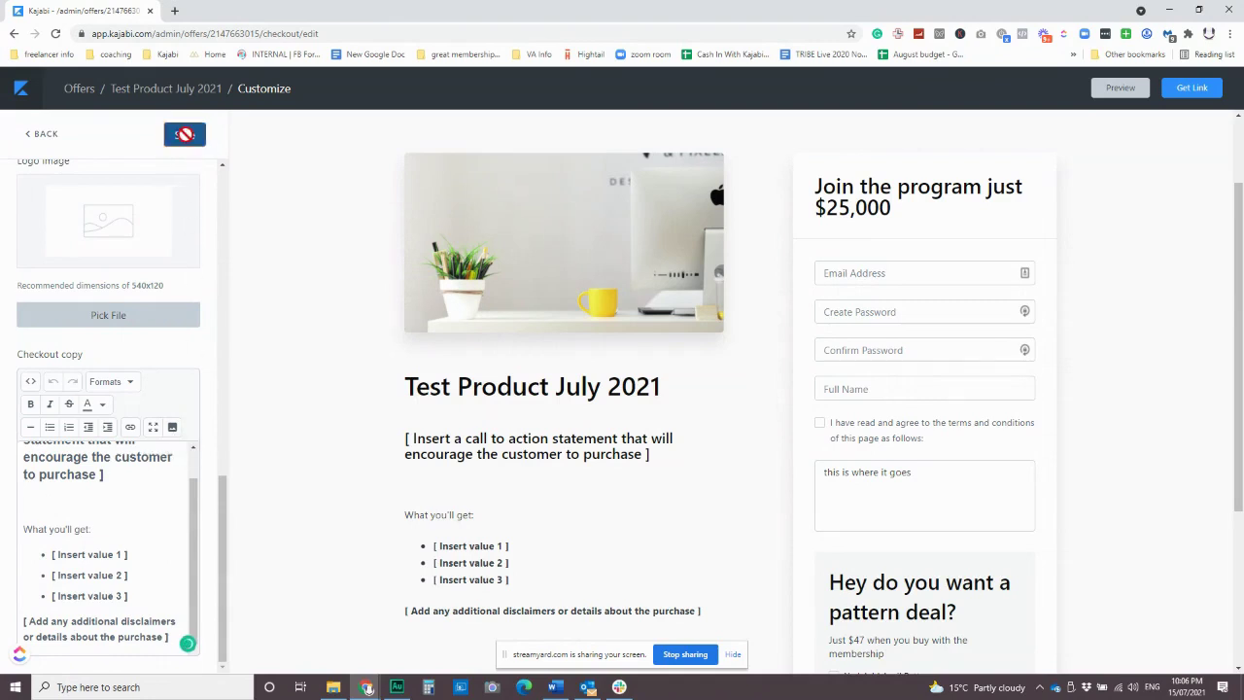
left_click(44, 138)
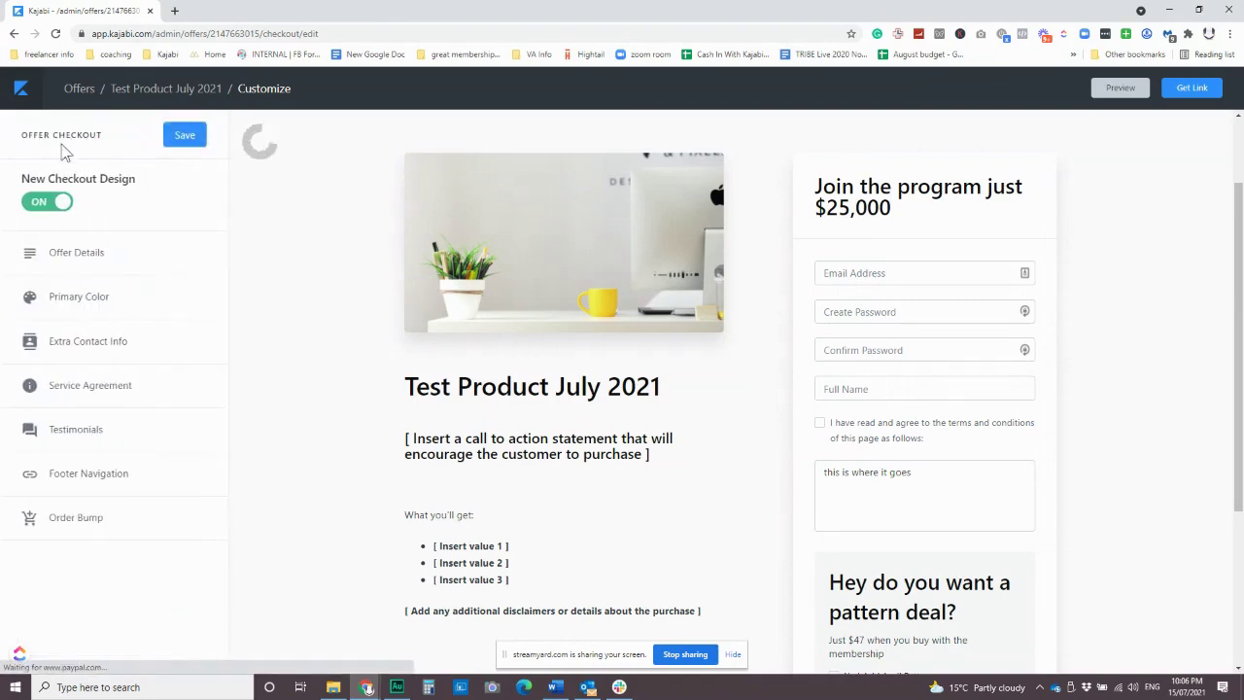
Check the Testimonials settings, then open the checkout's Order Bump settings.
left_click(77, 429)
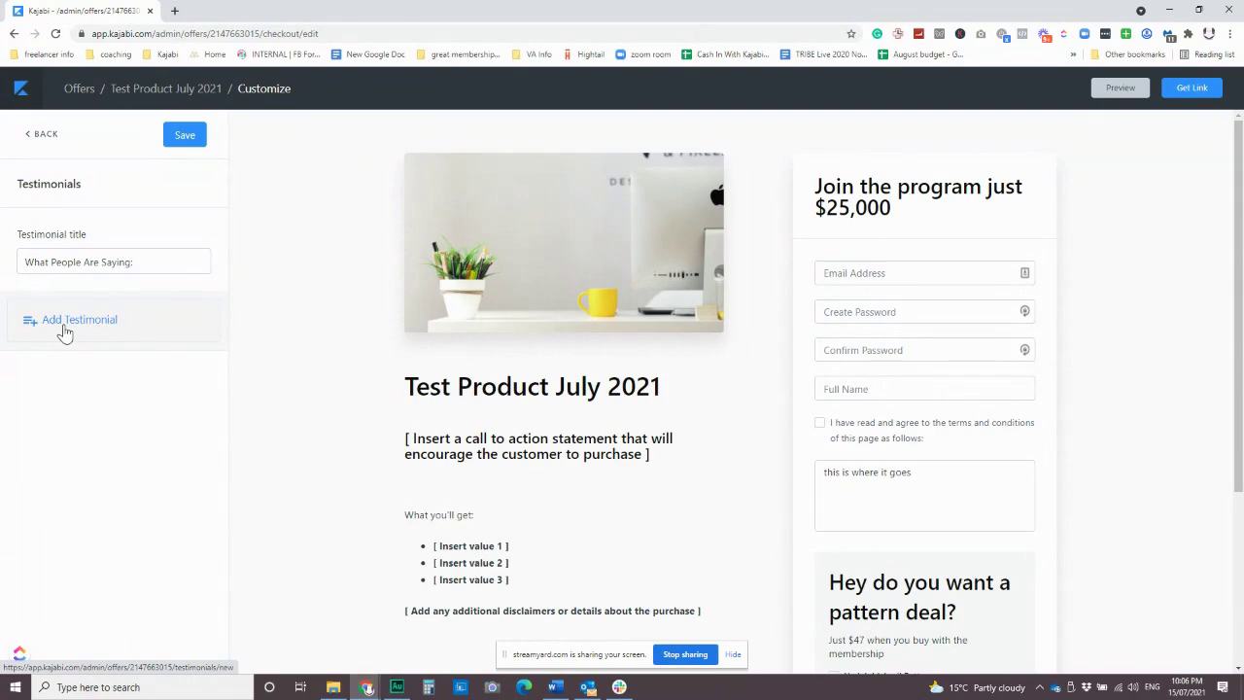
left_click(39, 141)
scroll(791, 512, "down", 2)
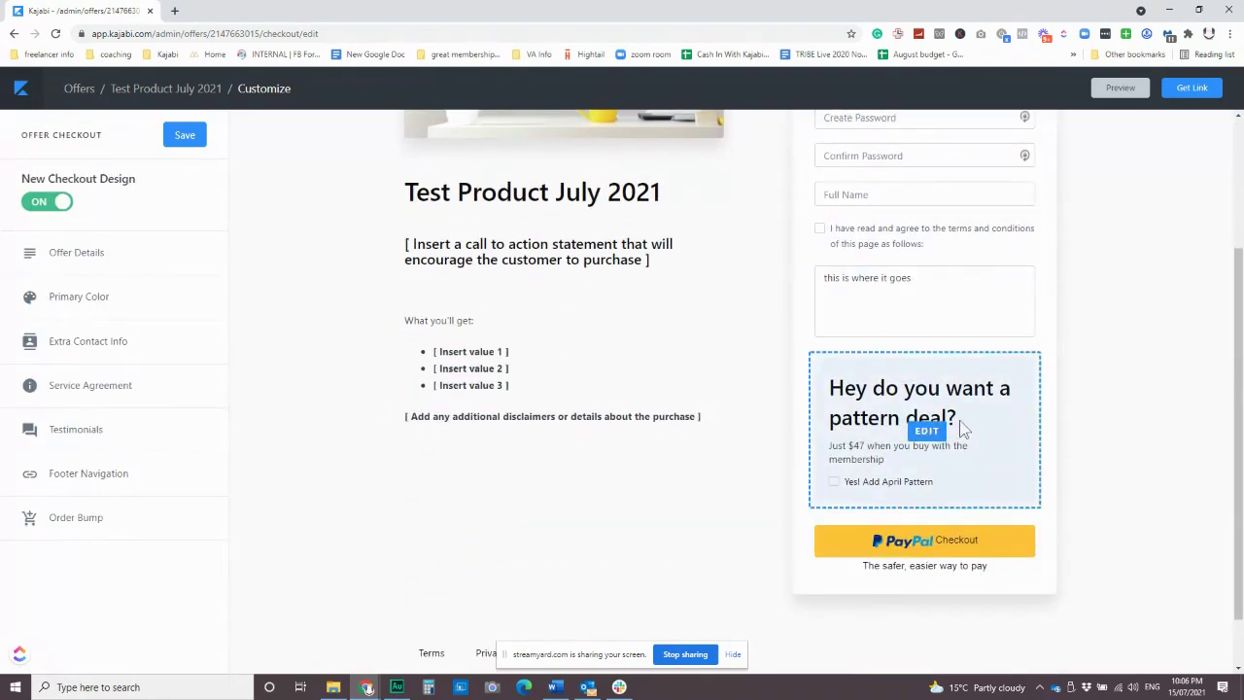
left_click(78, 517)
Clear April Pattern from the Order Bump Offer field and save the checkout.
left_click(86, 263)
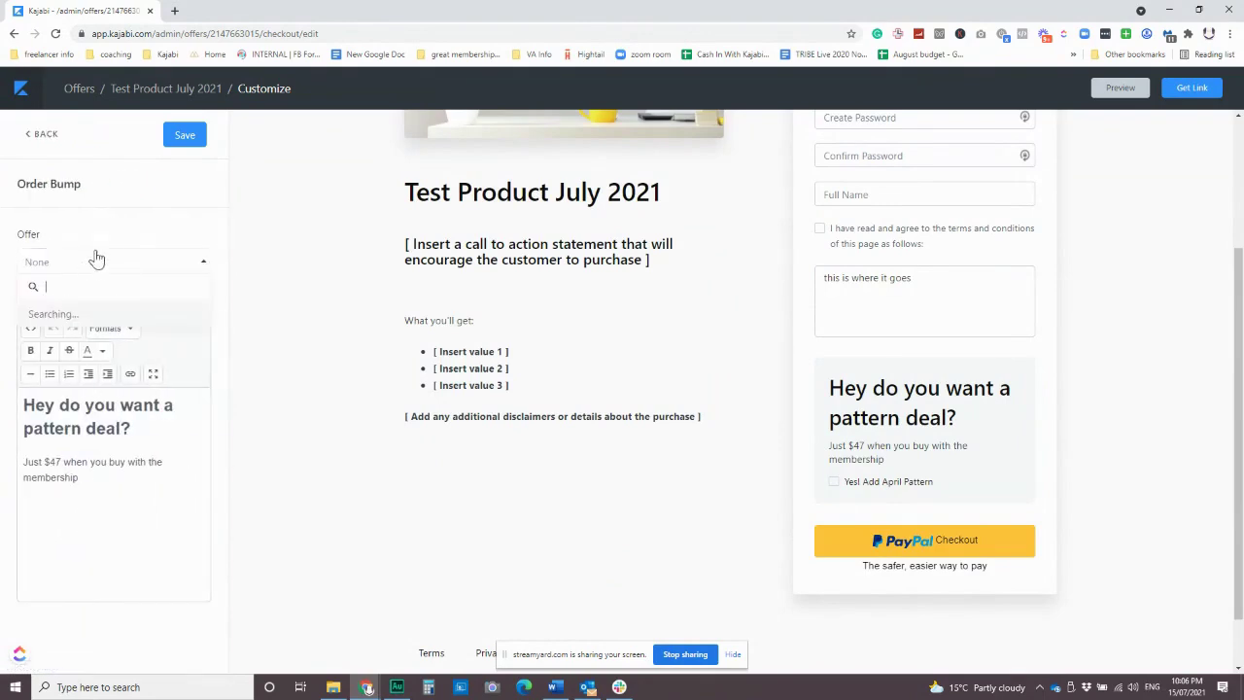
left_click(183, 134)
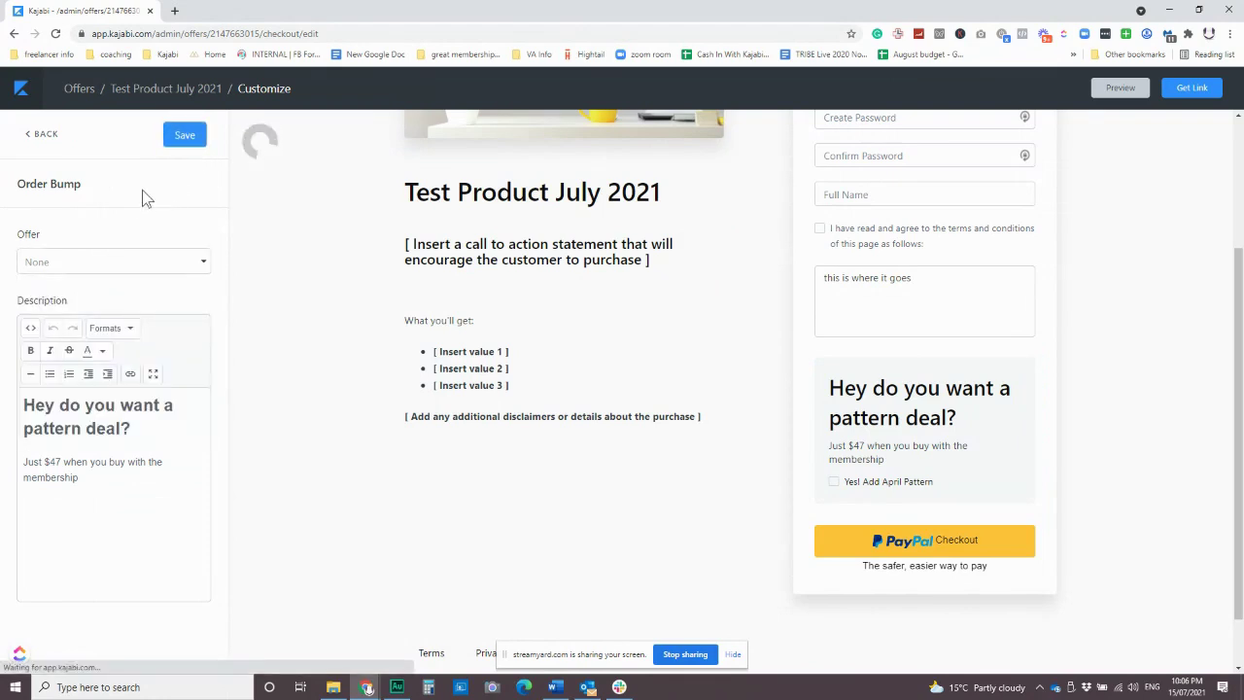
scroll(938, 408, "down", 2)
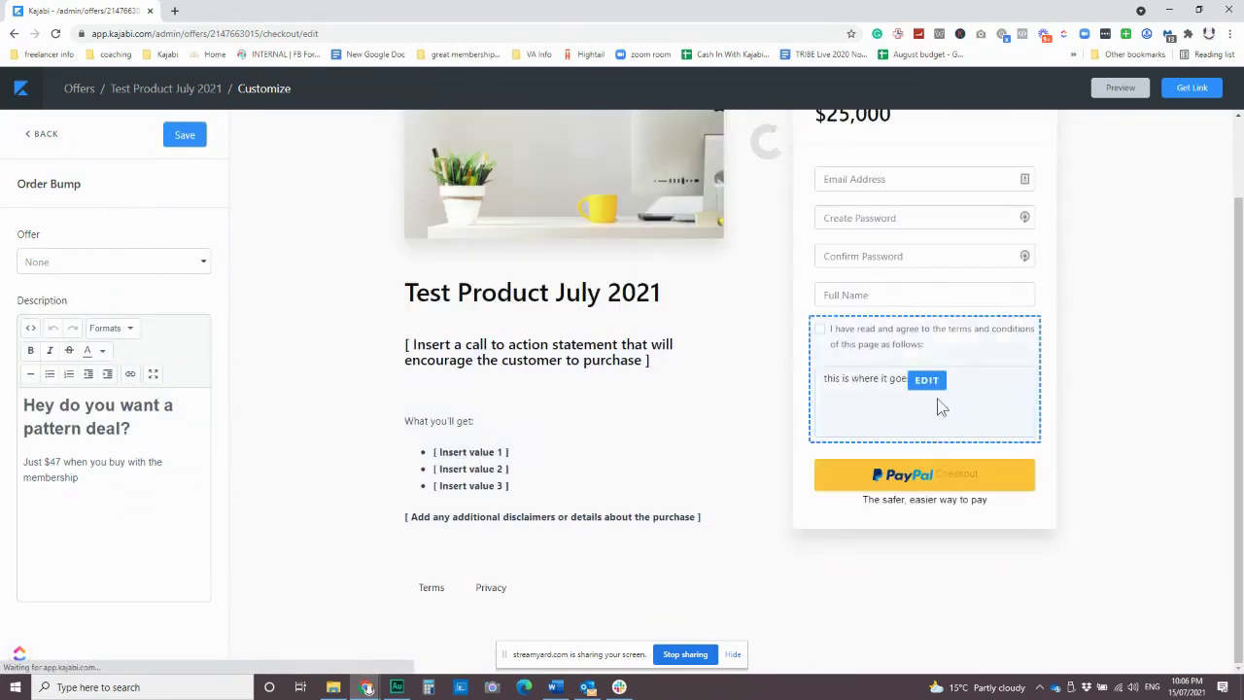
mouse_move(667, 361)
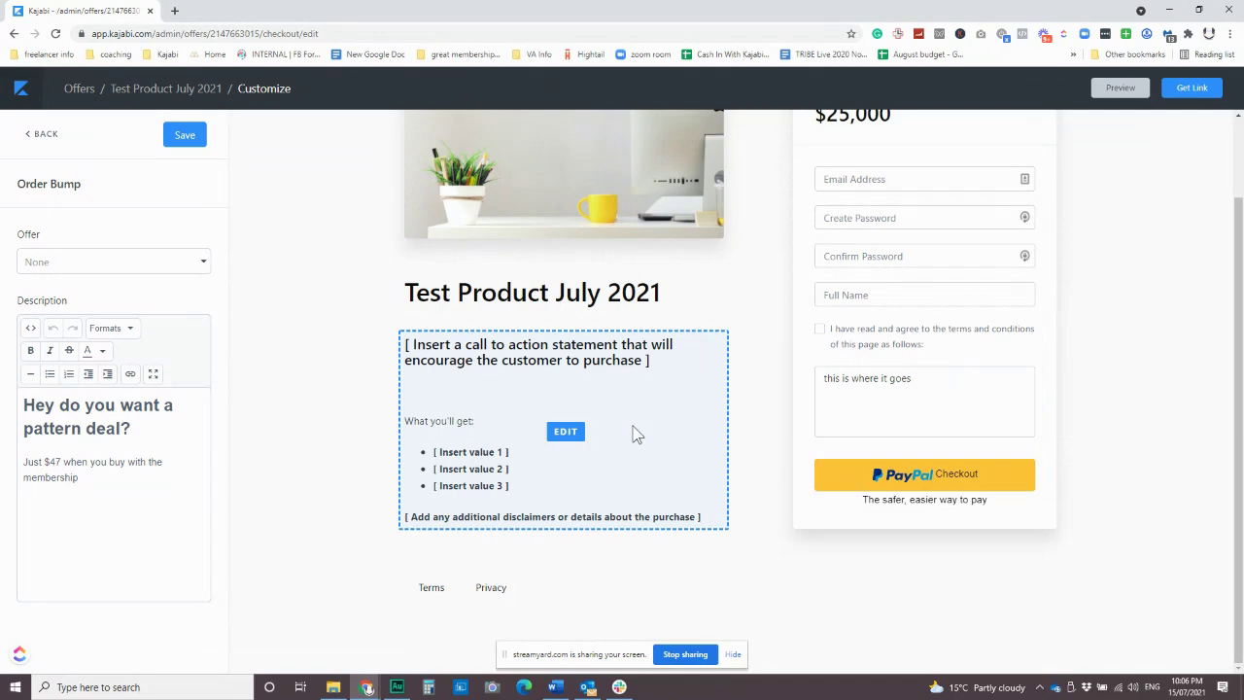
scroll(680, 436, "up", 2)
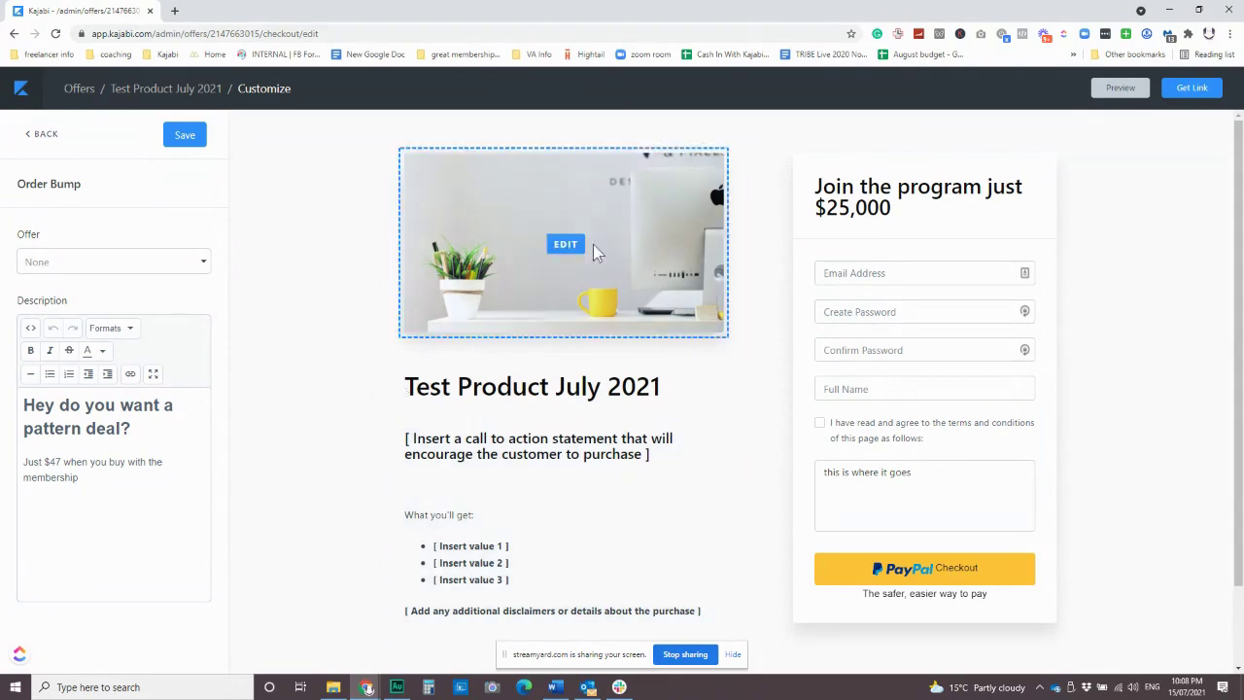
Copy the offer's checkout link from Get Link, then save the checkout.
left_click(1189, 89)
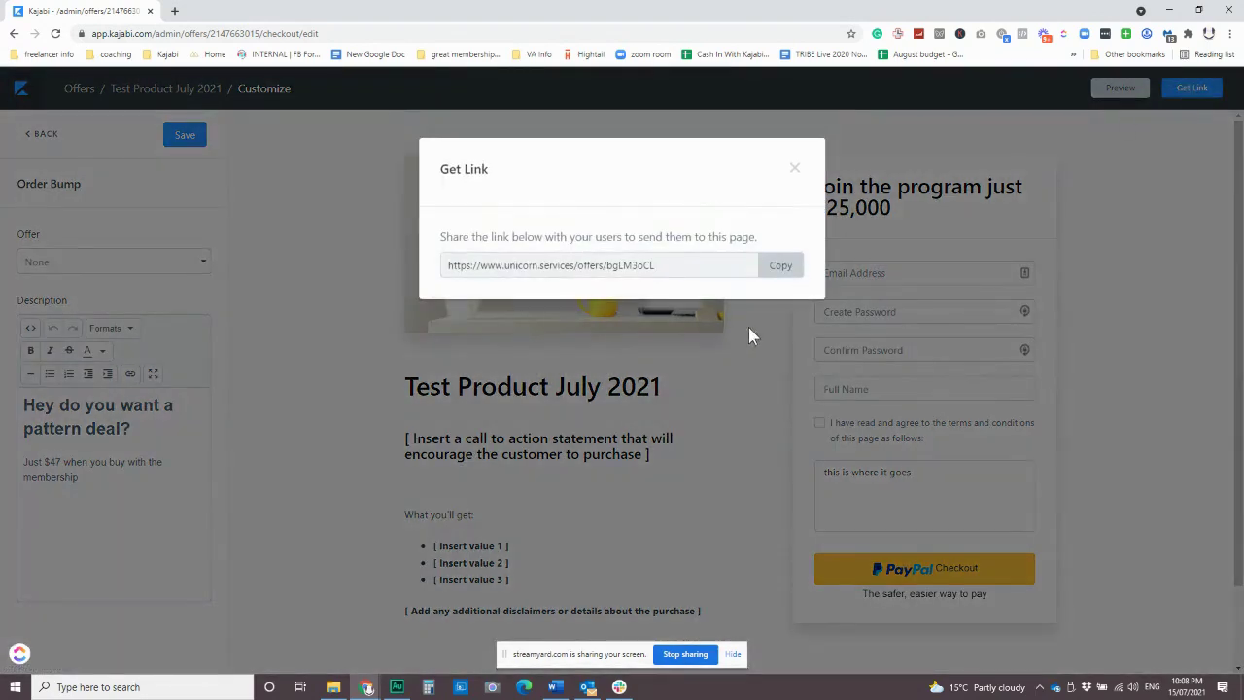
left_click(780, 266)
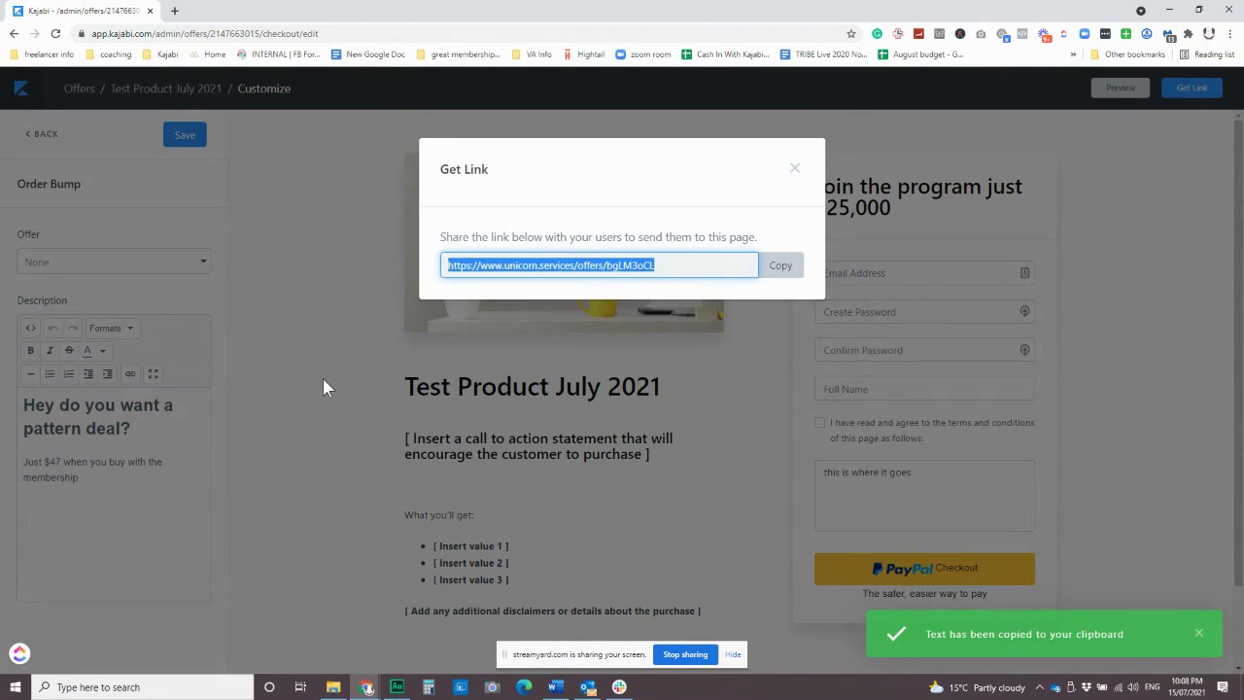
left_click(794, 168)
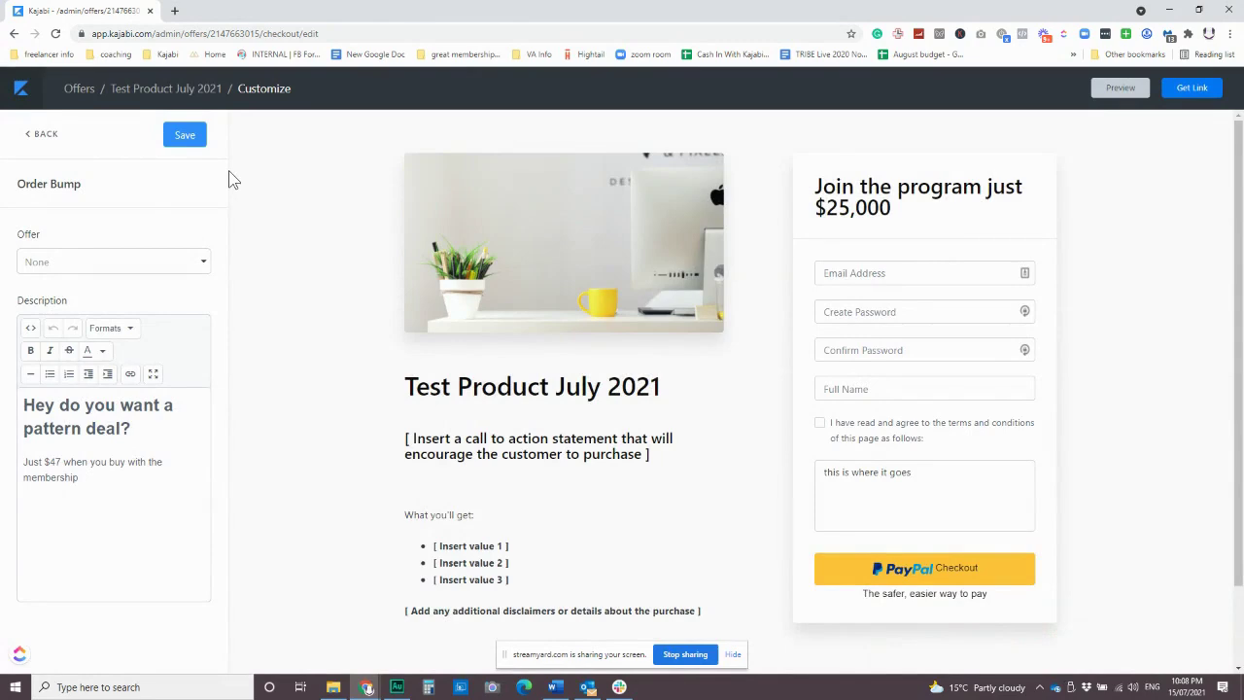
left_click(194, 134)
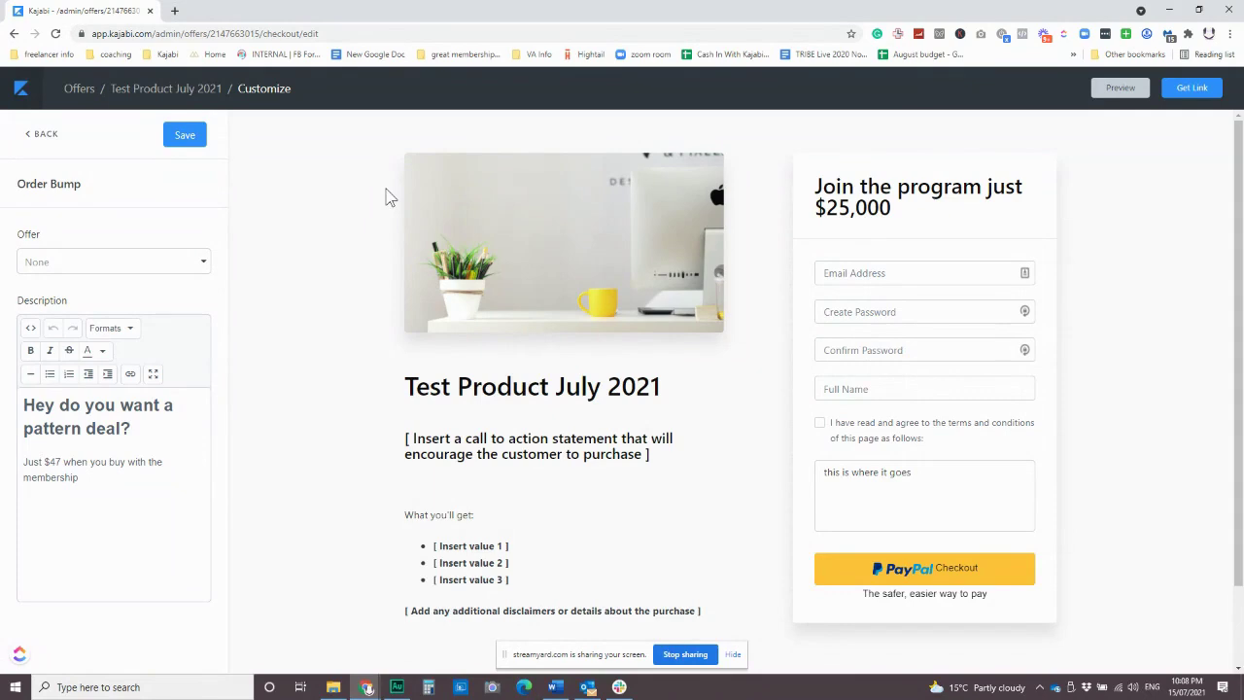
Leave the checkout editor via Back to All Offers and open Sales > Coupons.
left_click(20, 89)
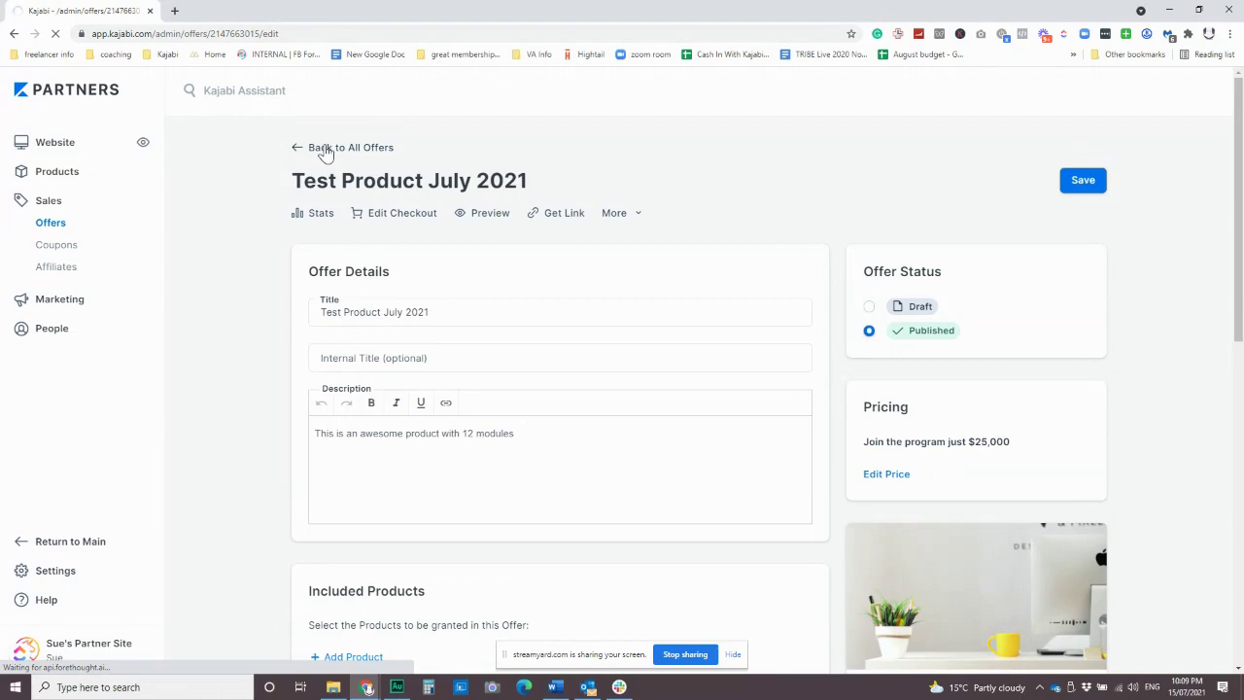
left_click(326, 149)
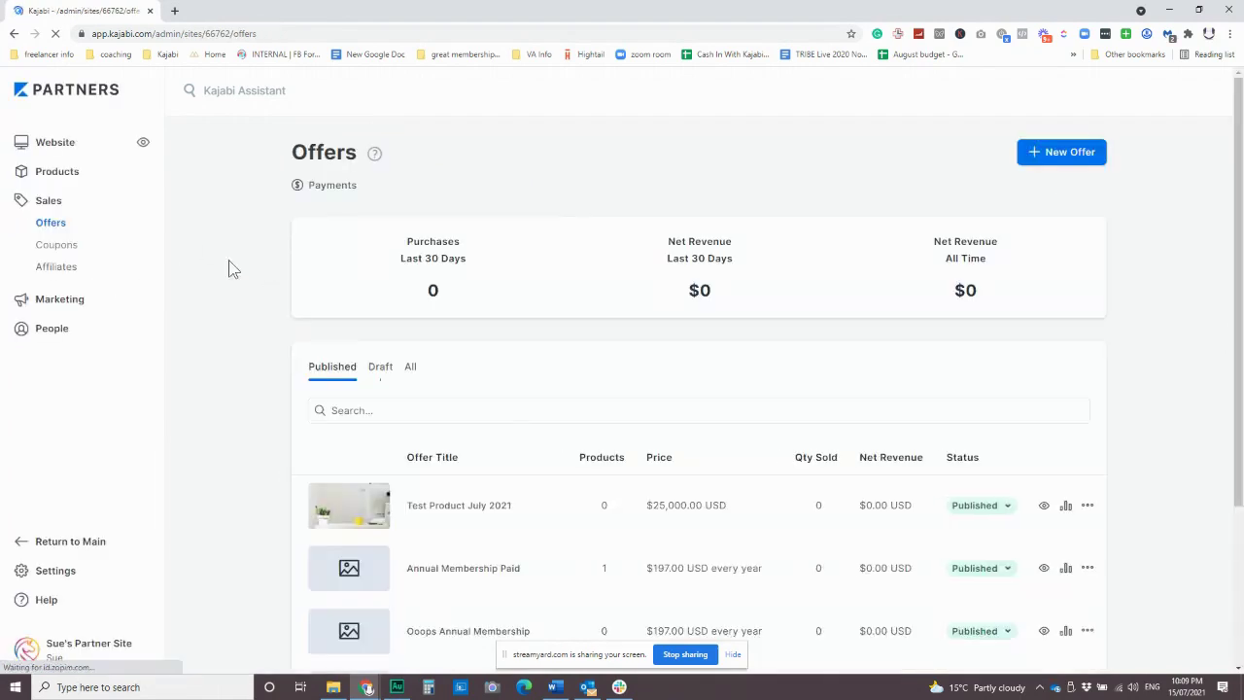
left_click(64, 252)
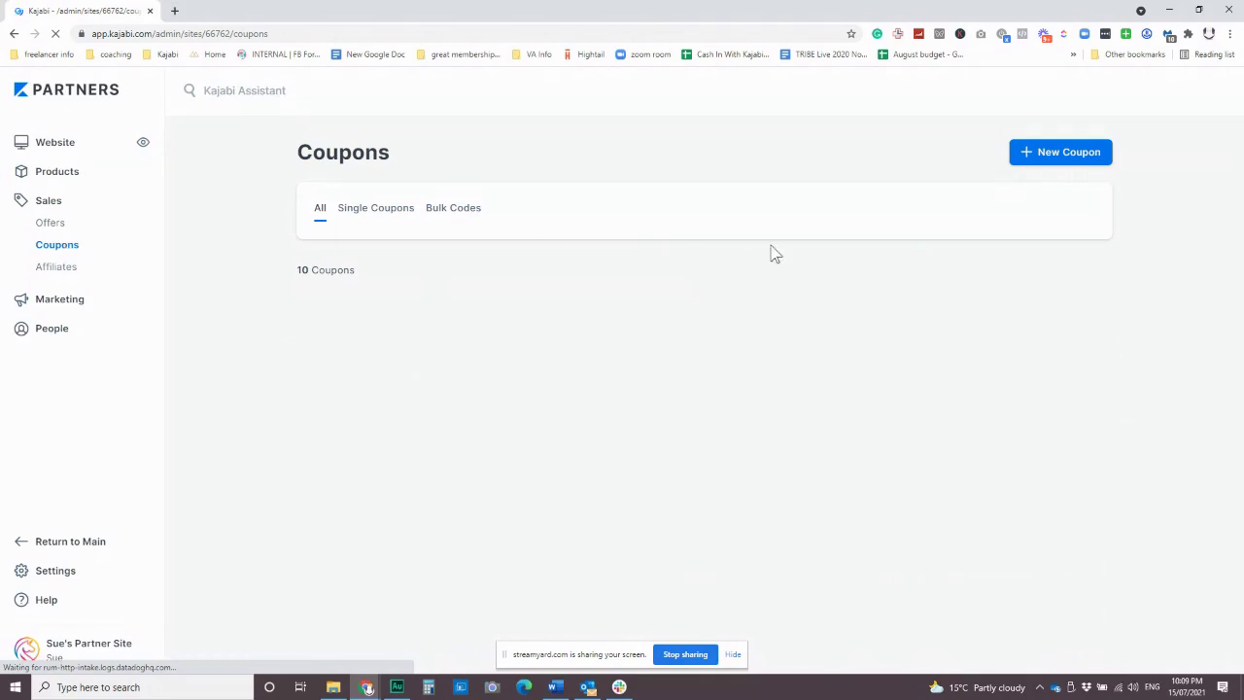
Start a new coupon with code TESTING and a fixed amount of 996 off.
left_click(1043, 160)
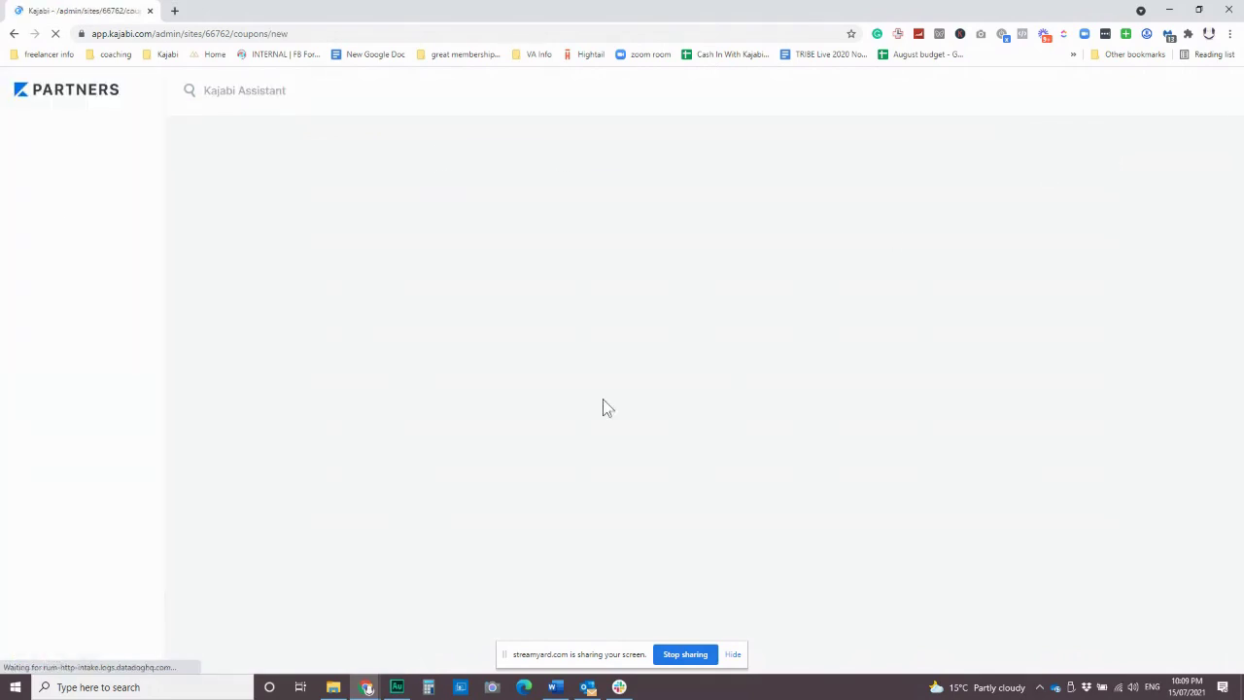
left_click(534, 444)
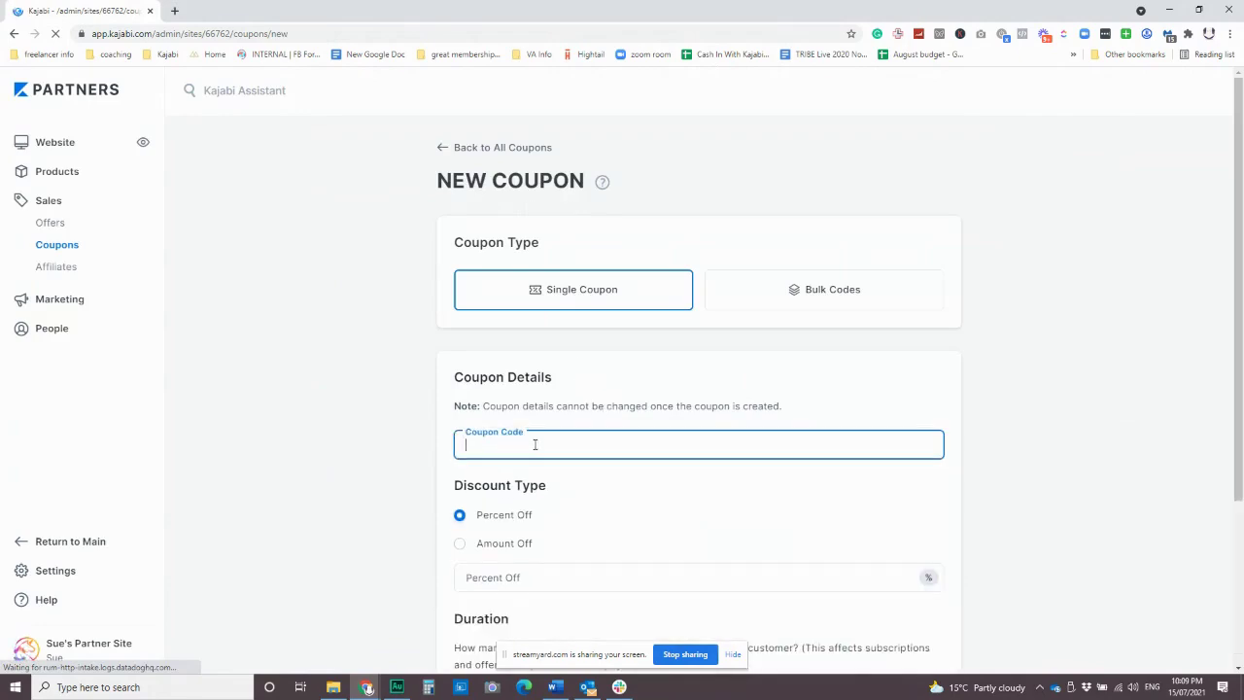
type("TESTING")
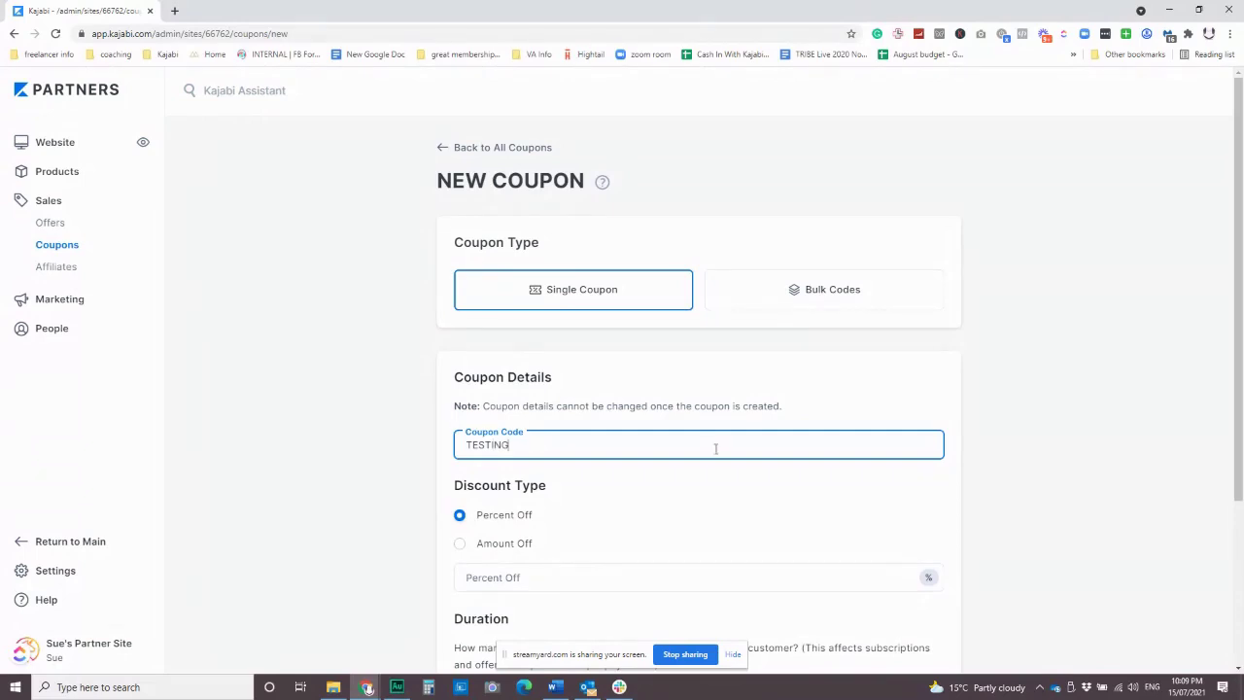
scroll(641, 483, "down", 2)
left_click(504, 414)
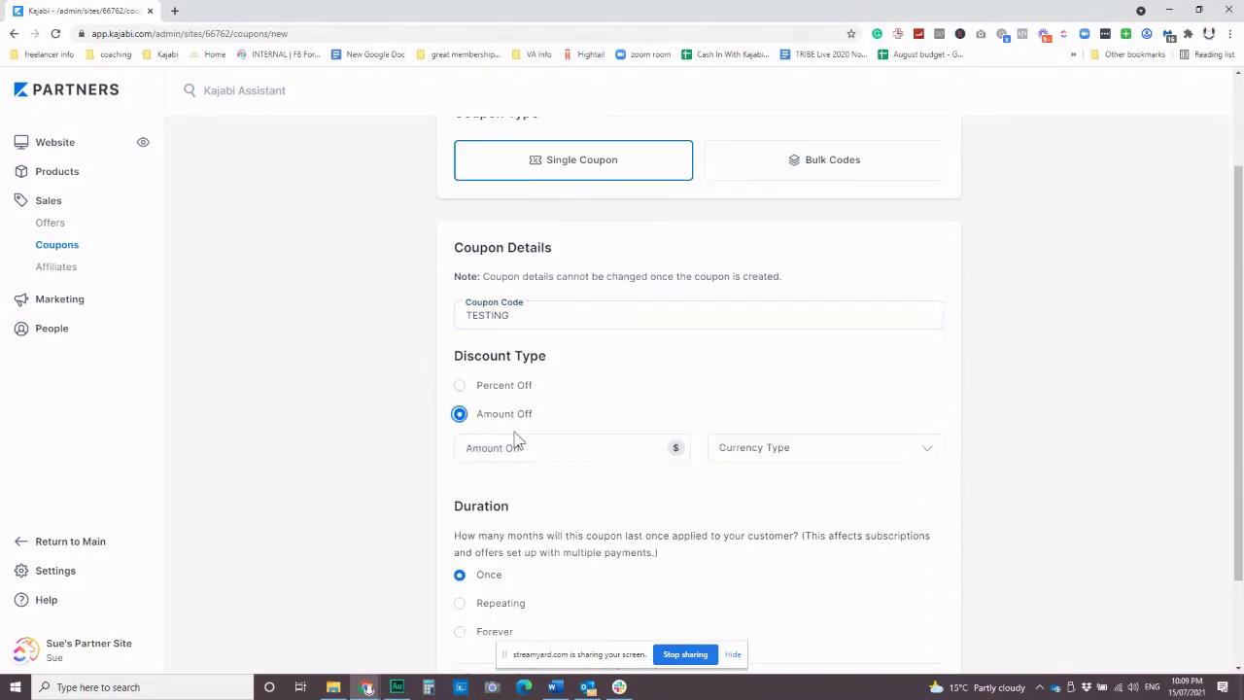
left_click(518, 443)
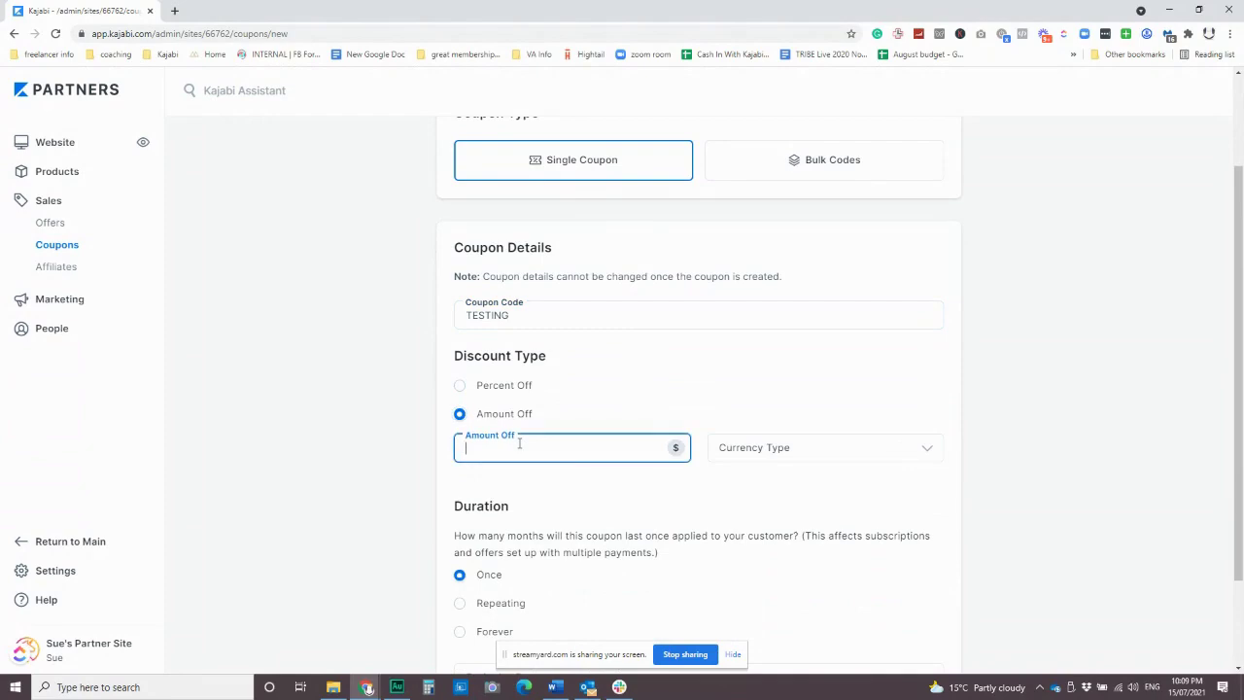
type("249999")
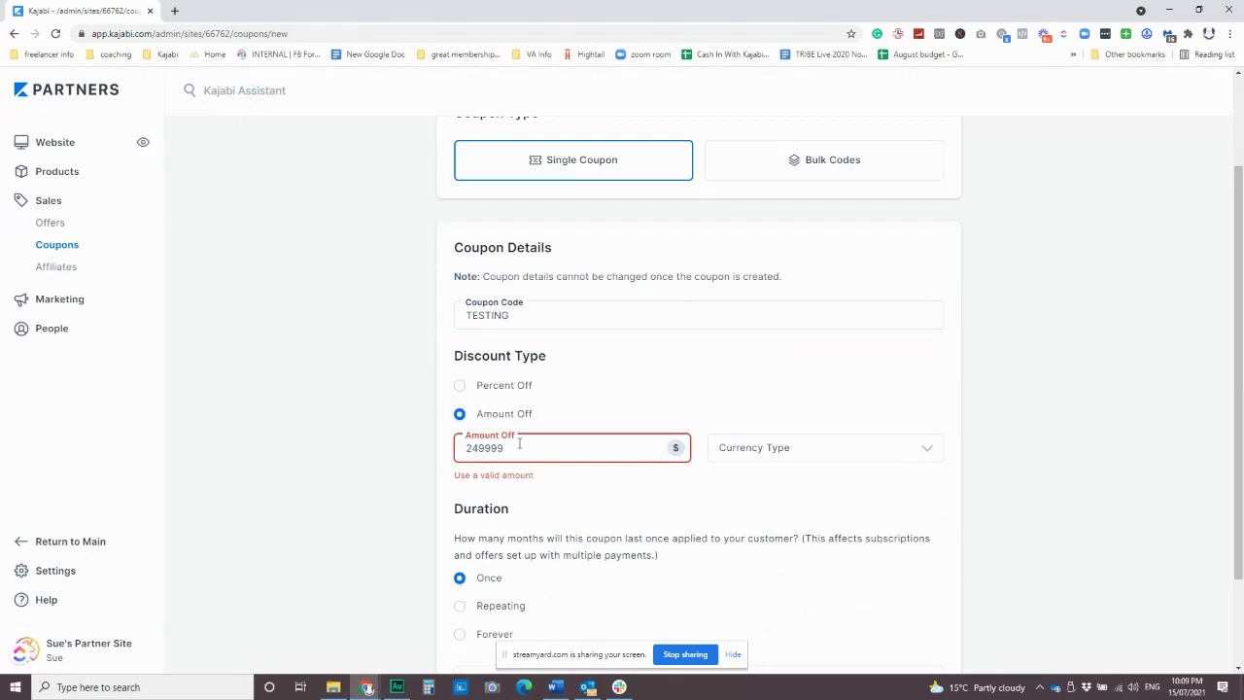
key("BackSpace")
left_click_drag(515, 448, 420, 463)
key("BackSpace")
type("996")
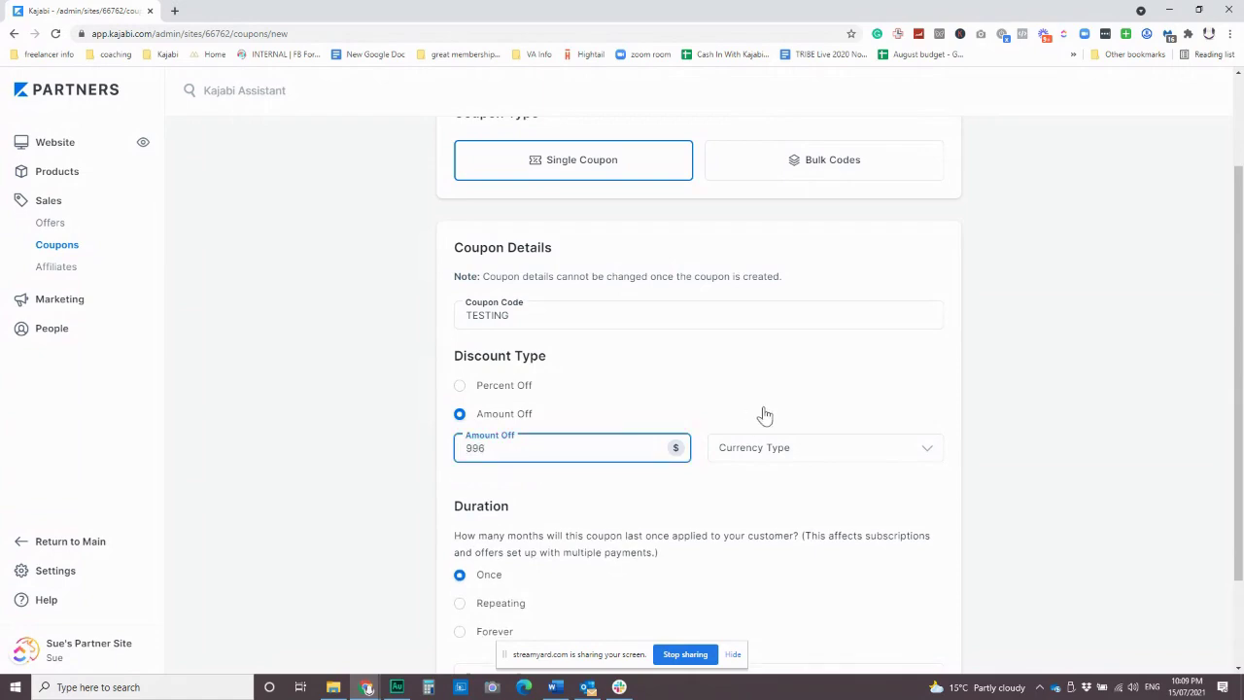
Set the coupon currency to USD and submit the coupon.
left_click(775, 454)
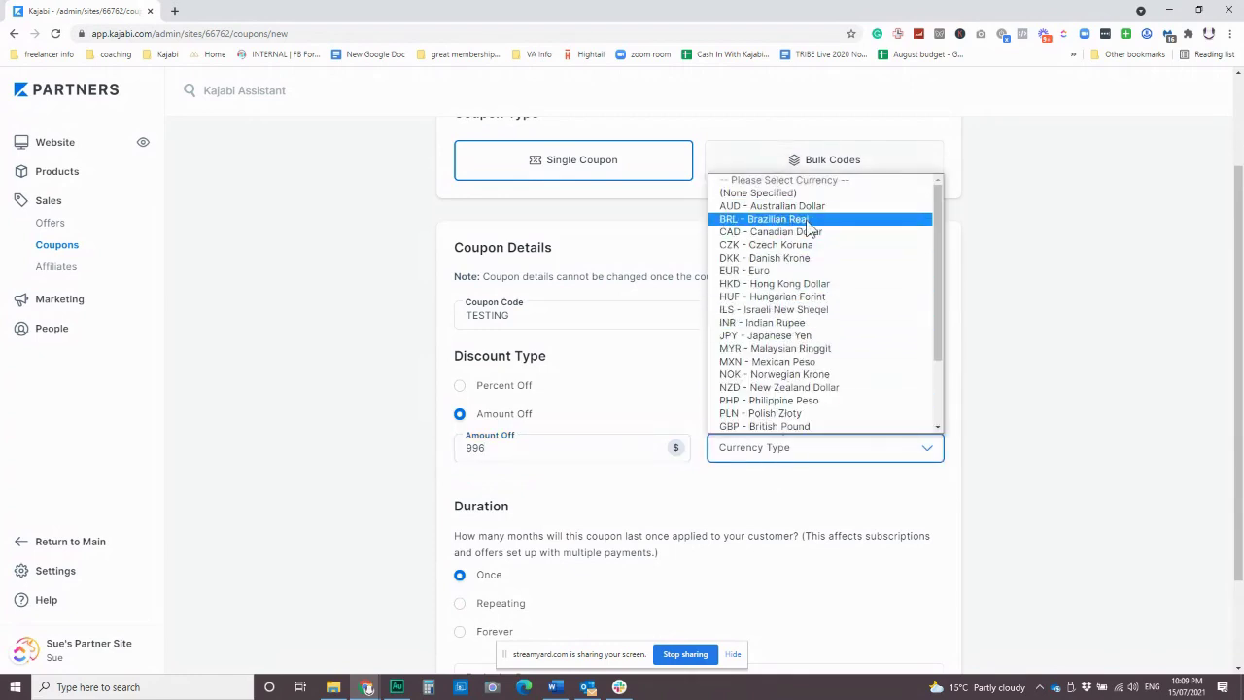
scroll(797, 326, "down", 3)
left_click(798, 427)
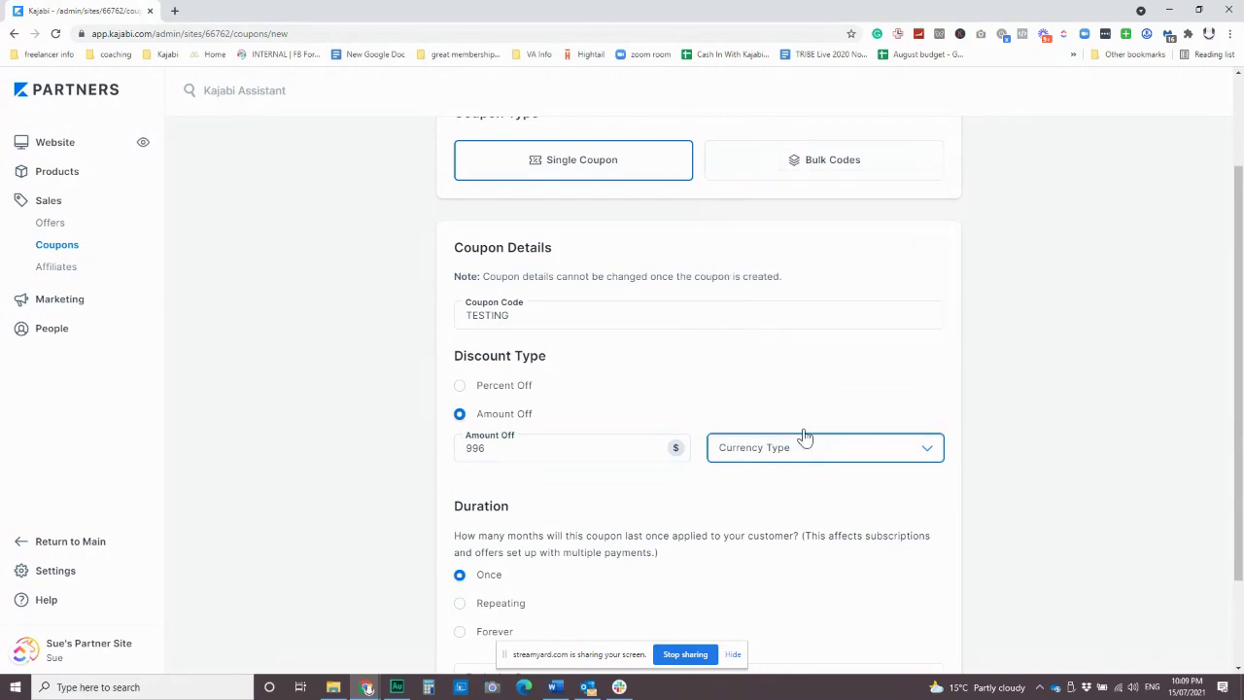
scroll(680, 481, "down", 2)
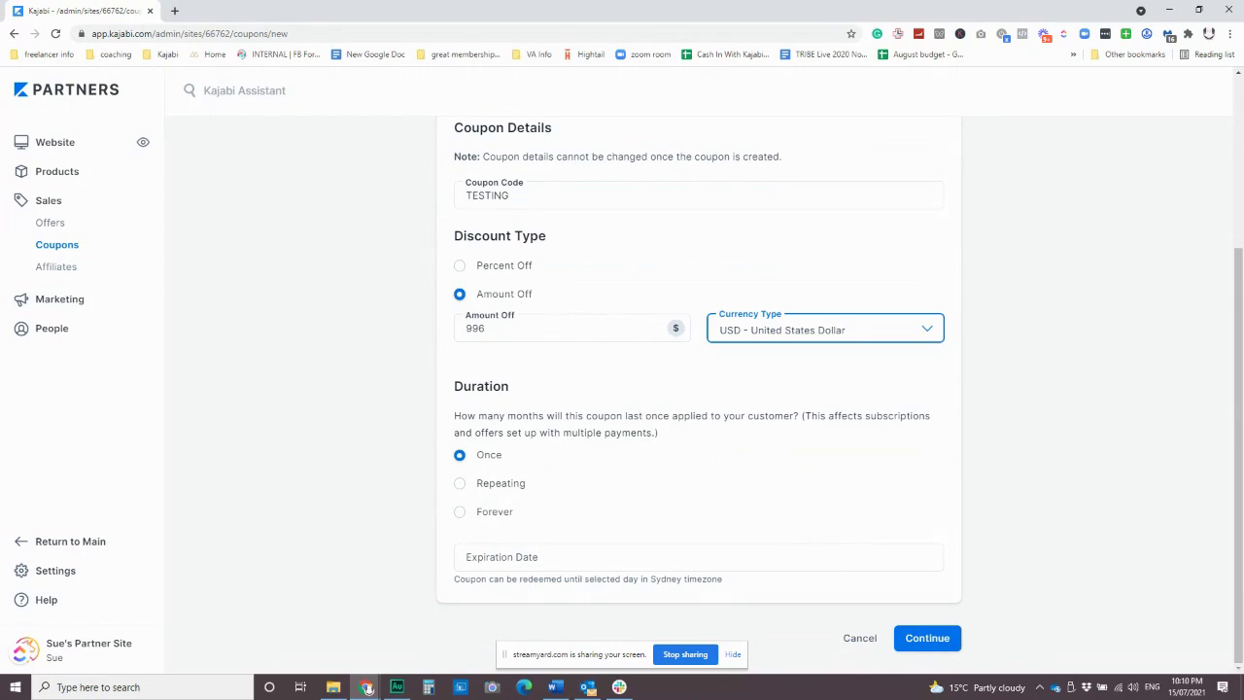
left_click(920, 639)
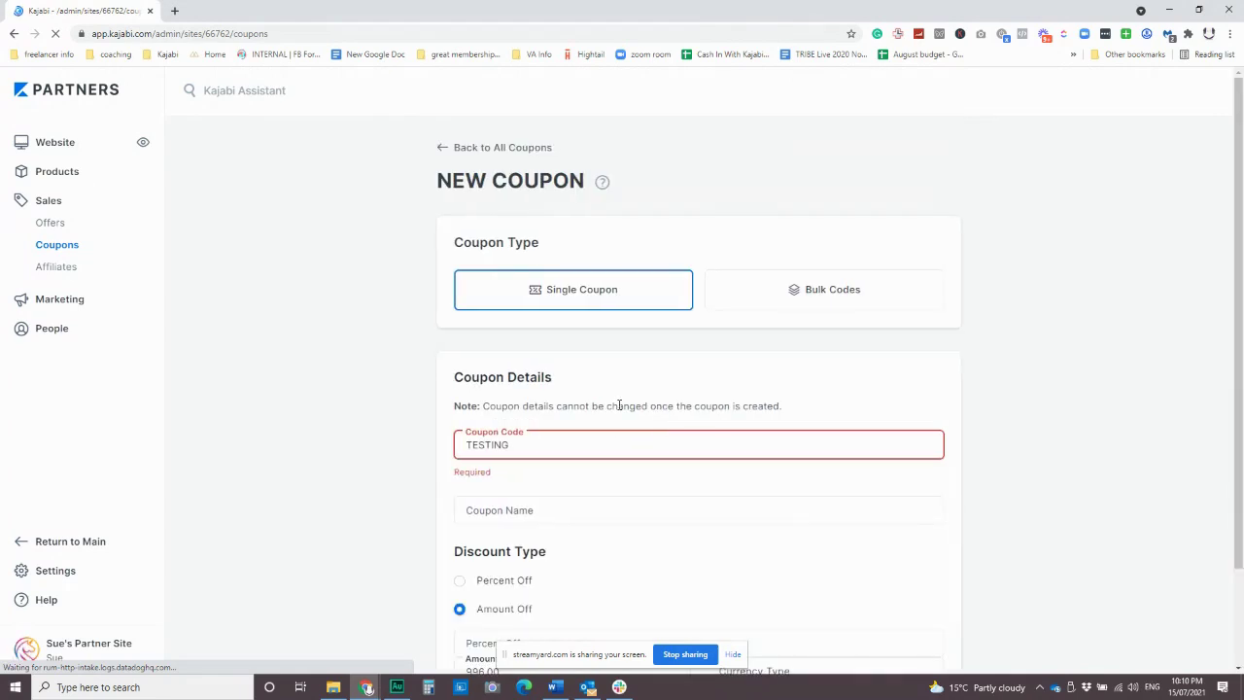
Change the code to TESTING123 so it is valid, and create the coupon.
scroll(619, 405, "down", 2)
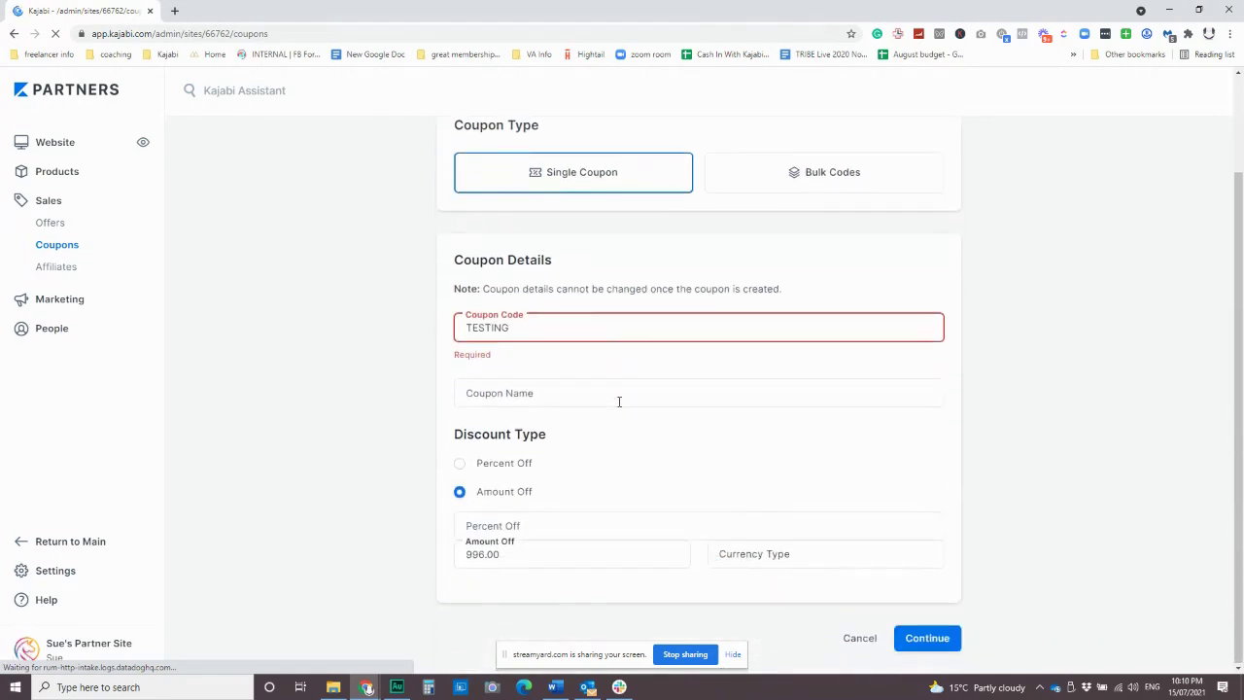
left_click(557, 324)
type("12")
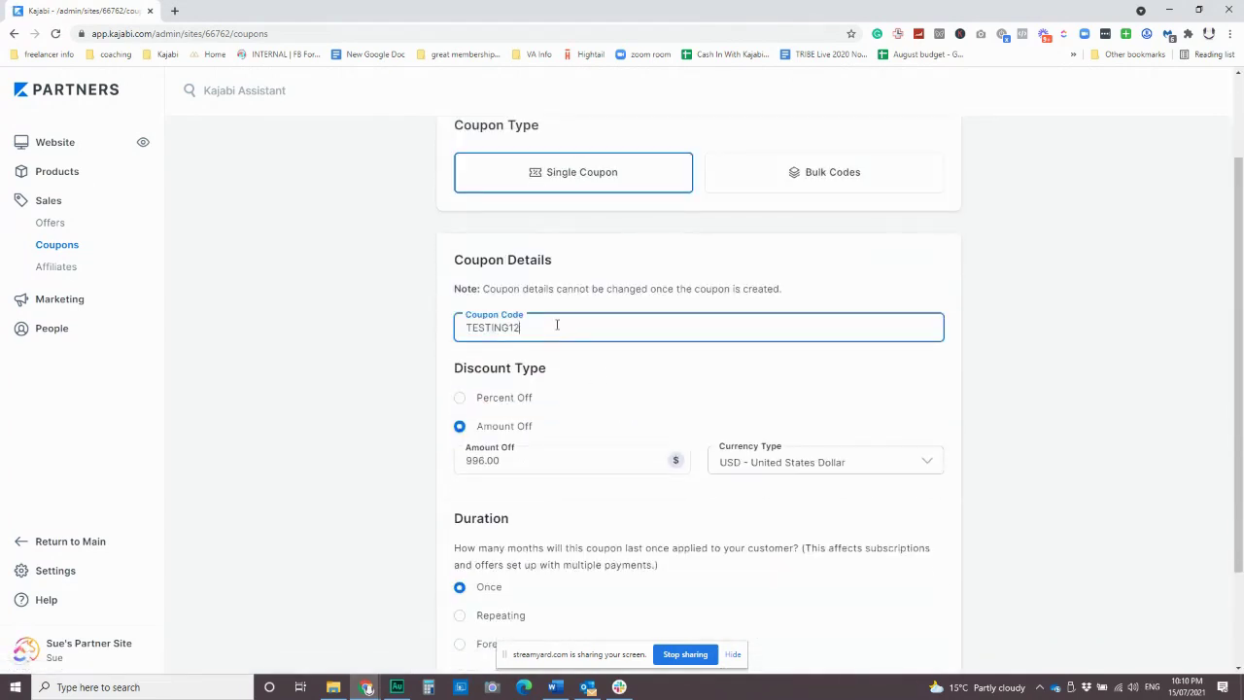
type("3")
scroll(749, 489, "down", 2)
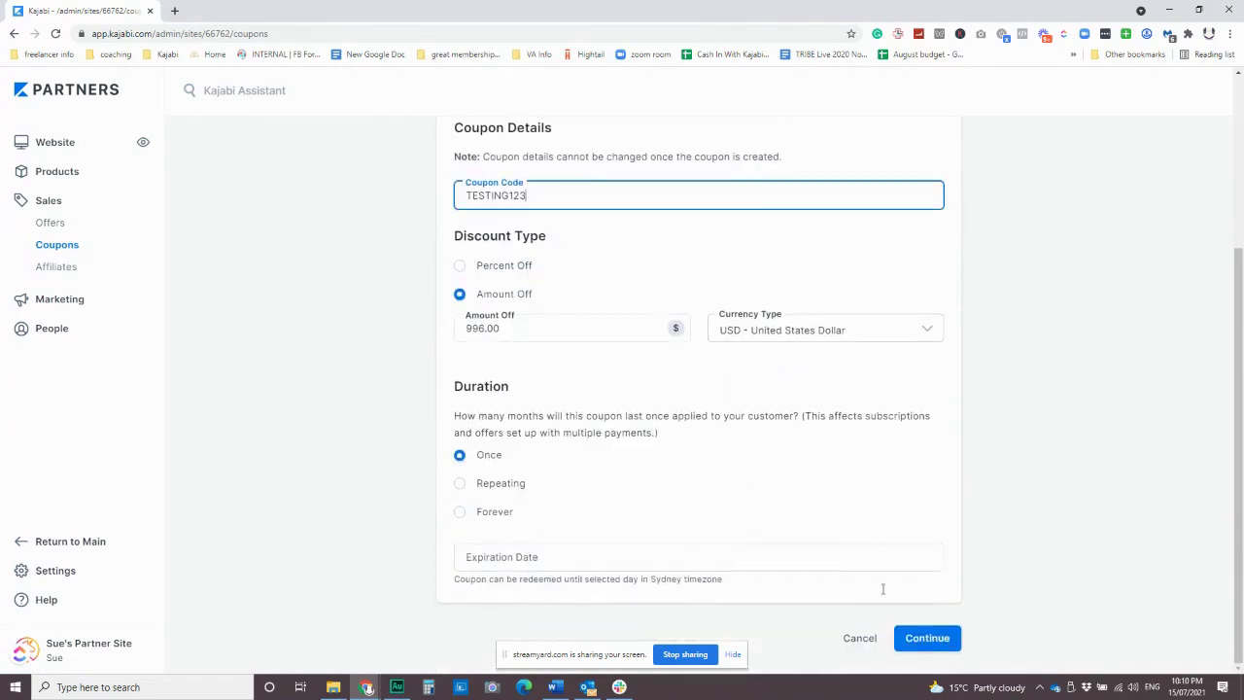
left_click(927, 638)
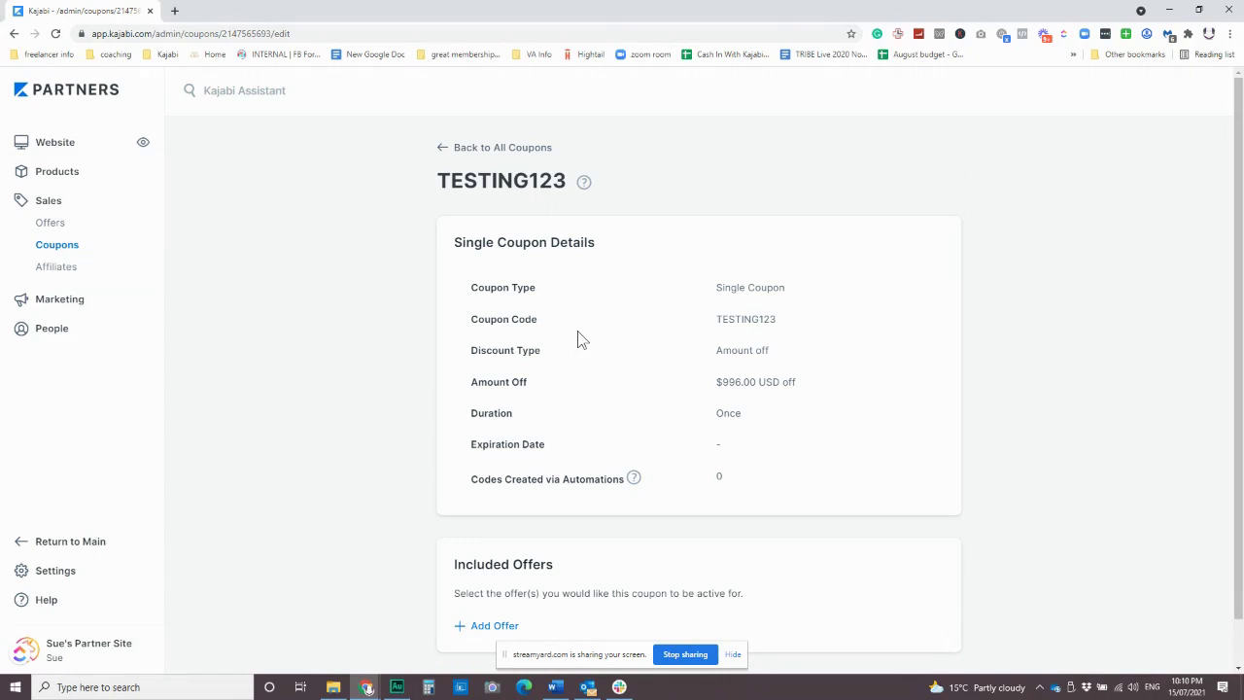
Attach the Annual Membership Paid offer to the coupon, then remove it again.
scroll(680, 410, "down", 1)
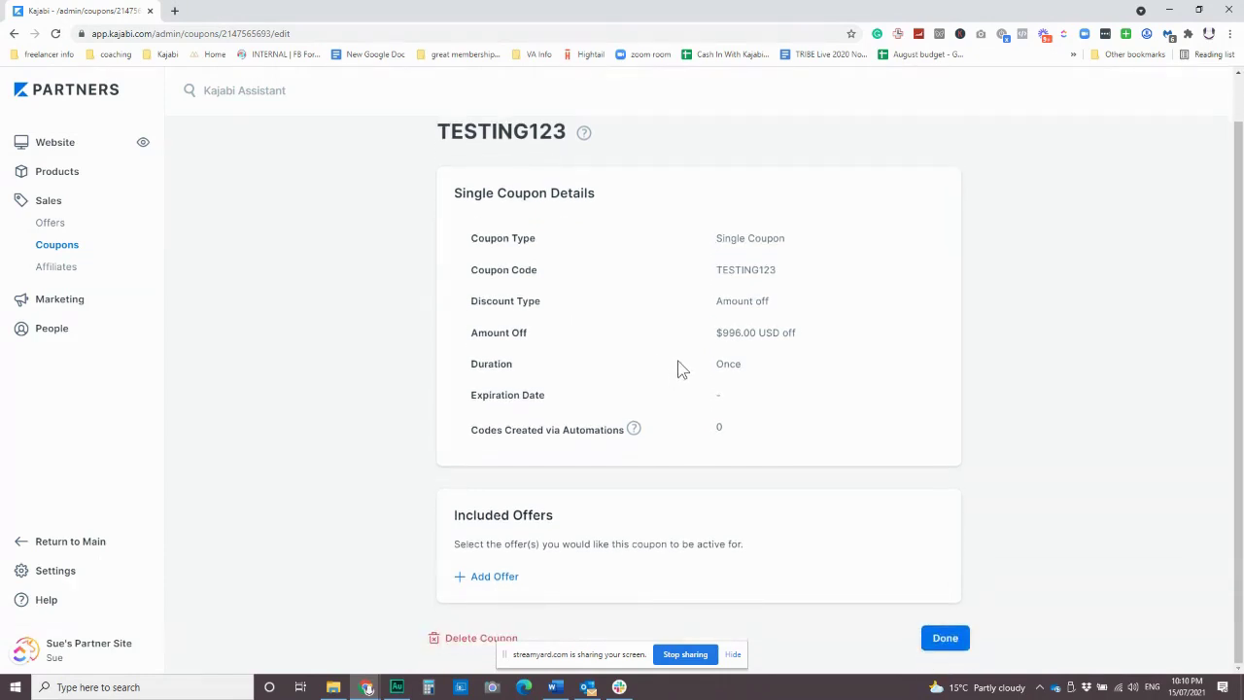
left_click(491, 577)
left_click(551, 587)
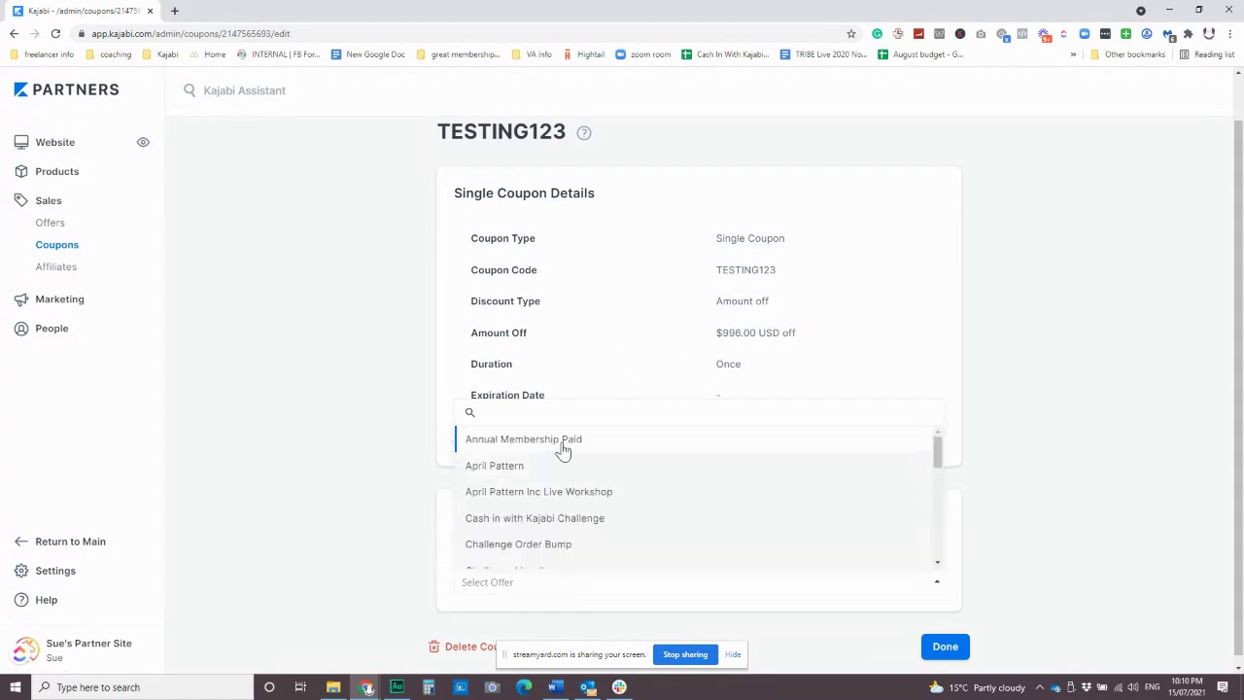
left_click(564, 440)
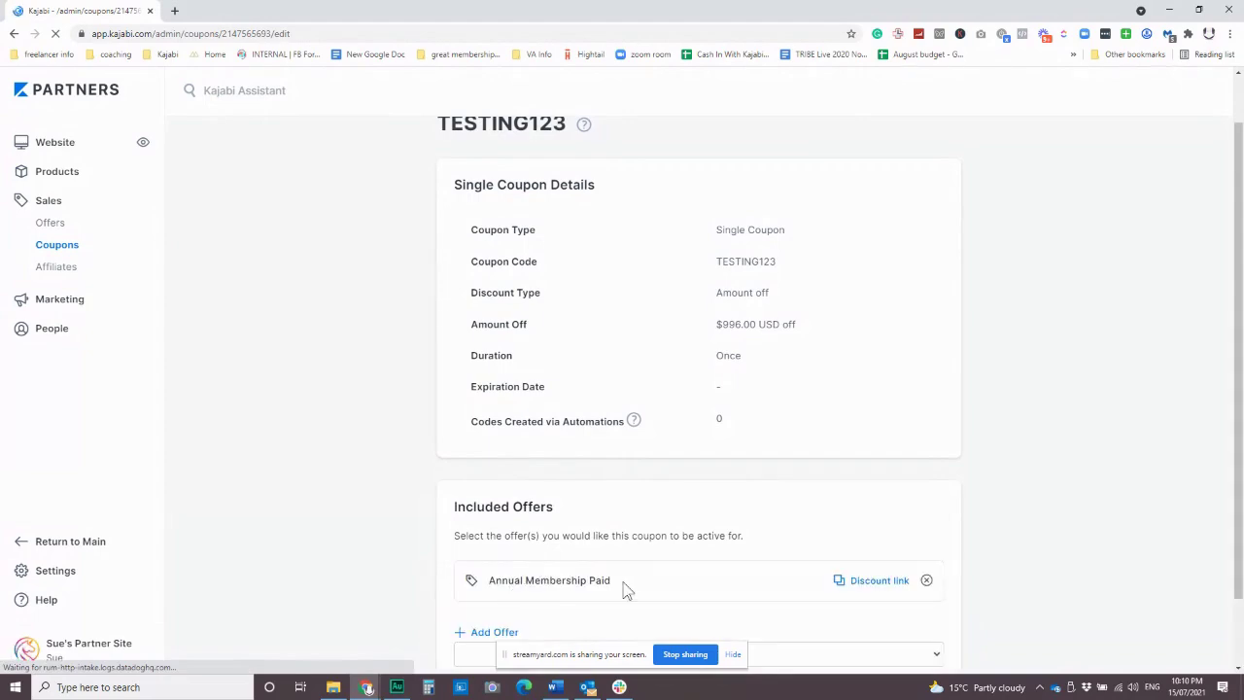
scroll(627, 586, "down", 1)
left_click(927, 526)
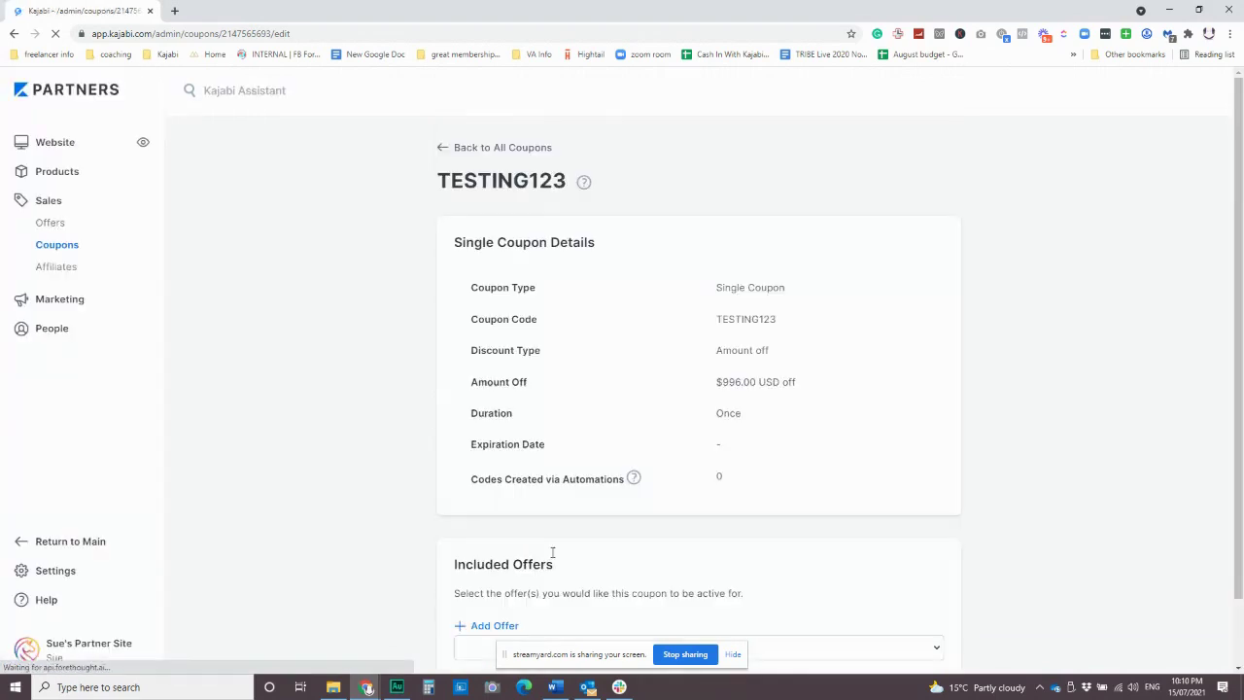
Limit the TESTING123 coupon to the Test Product July 2021 offer and save.
left_click(508, 579)
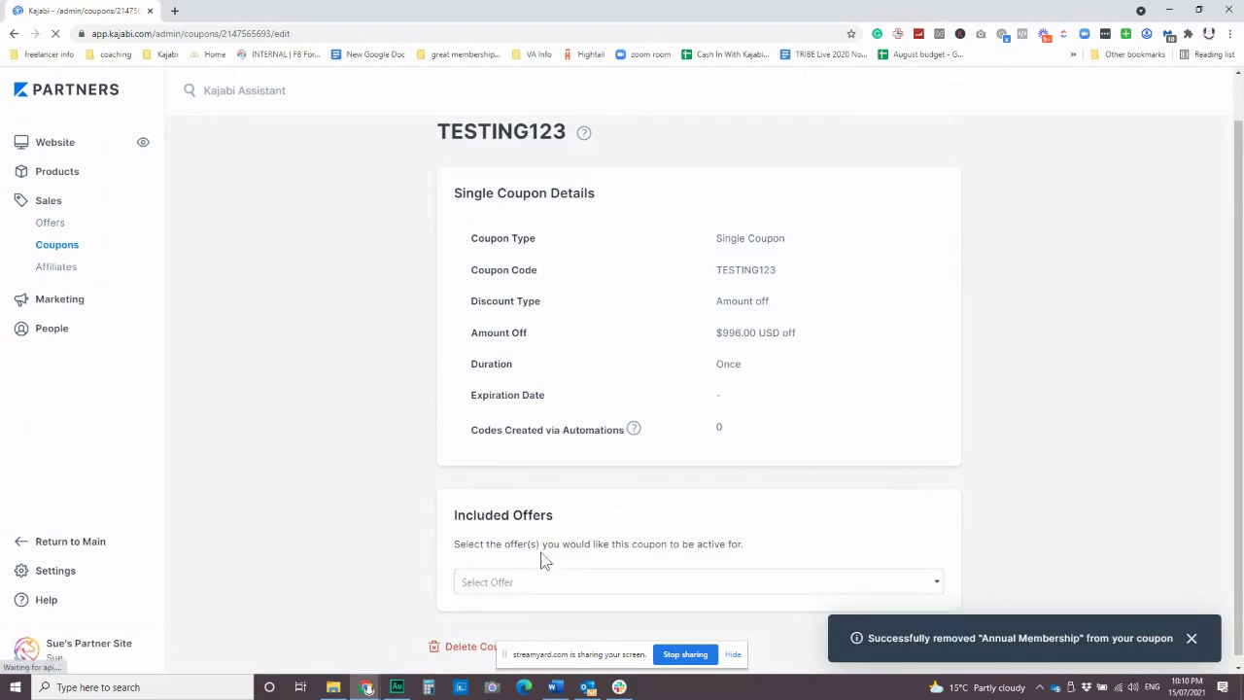
left_click(587, 583)
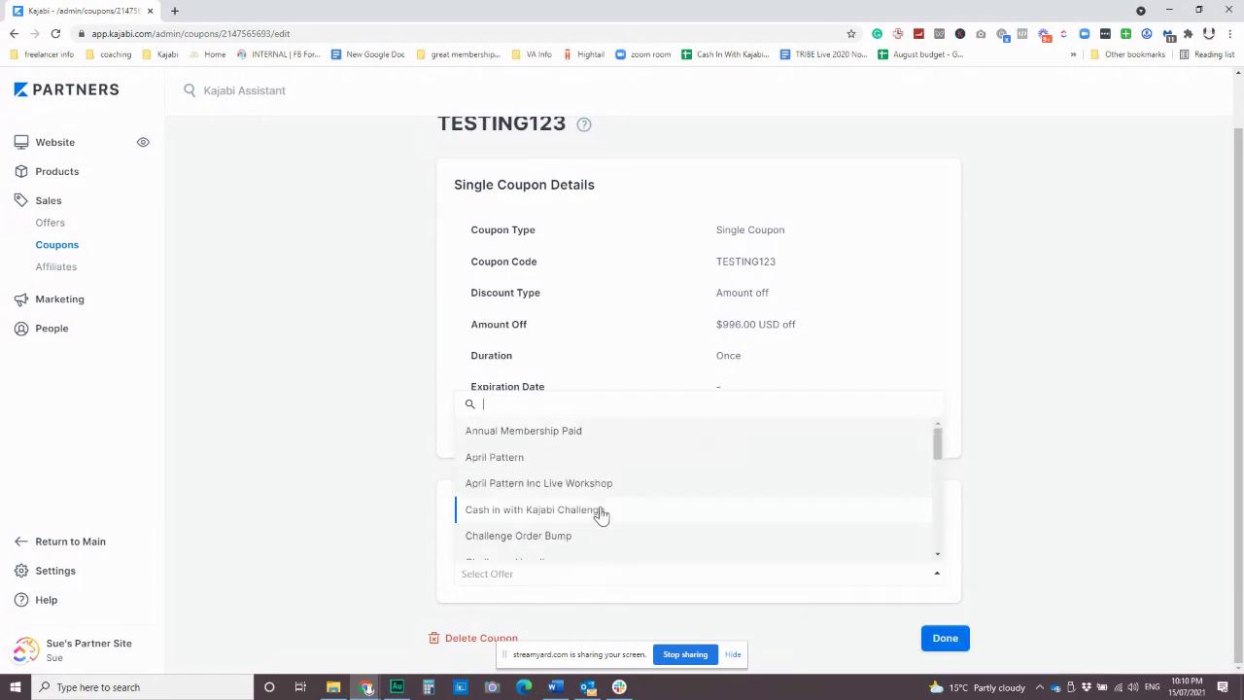
scroll(600, 513, "down", 5)
left_click(599, 520)
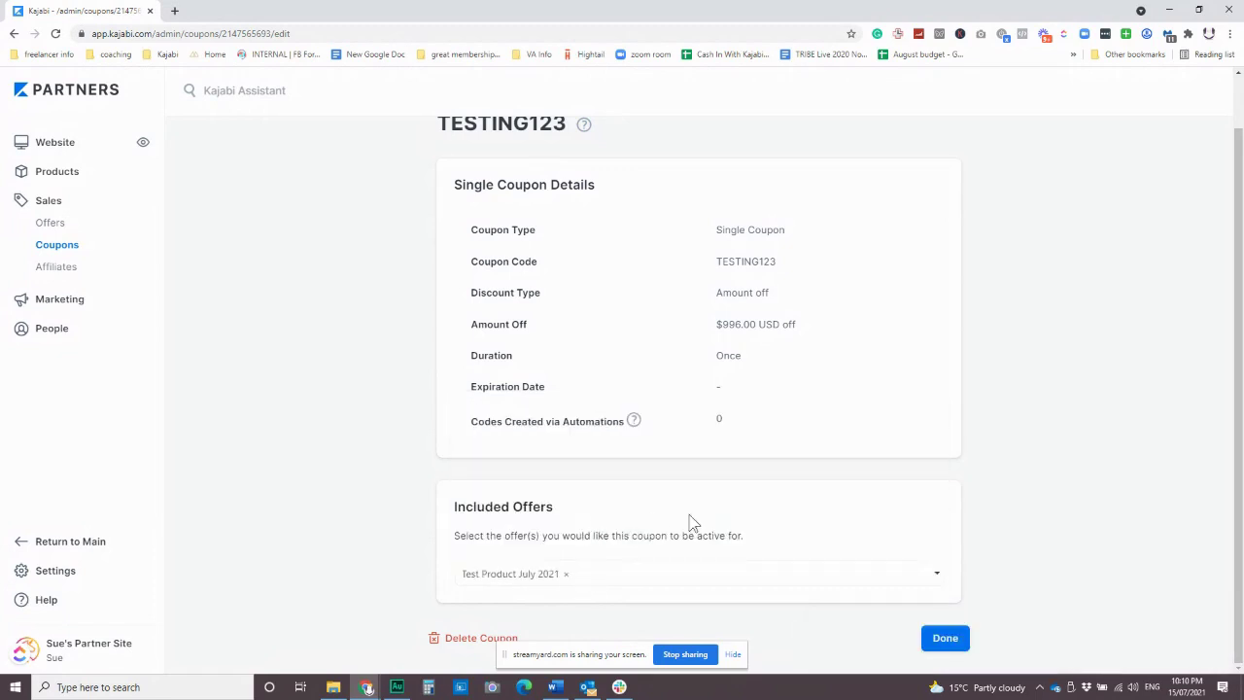
left_click(944, 641)
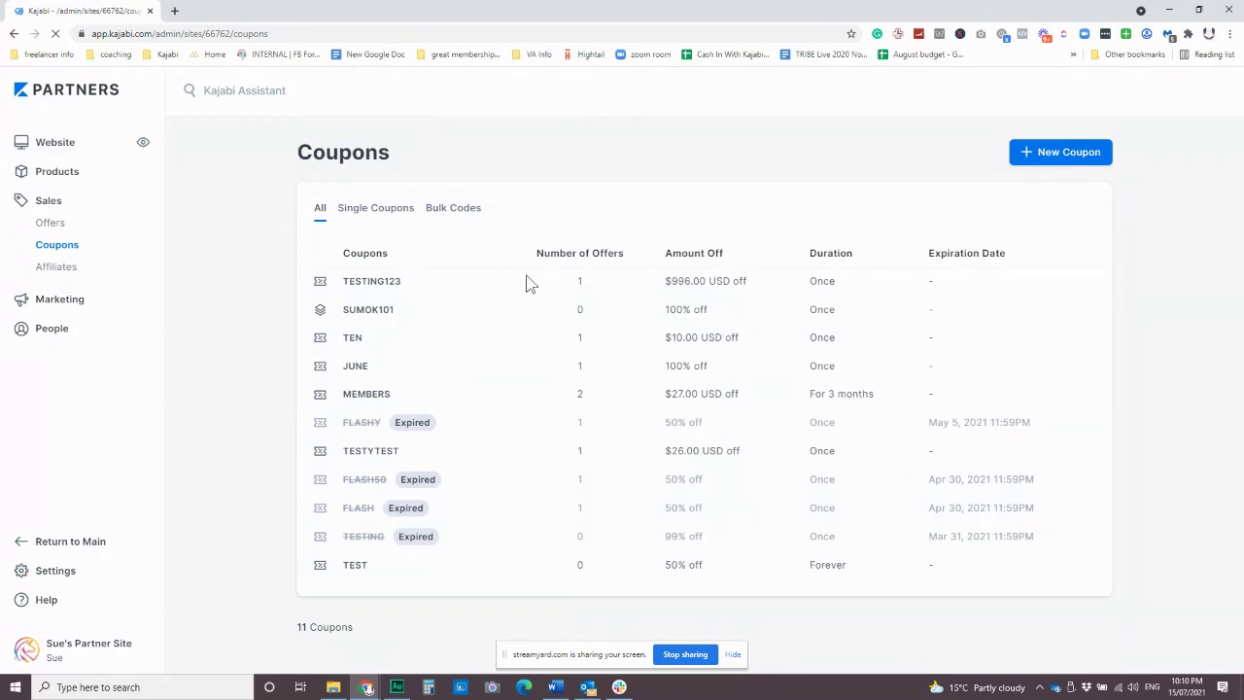
Copy the TESTING123 coupon's discount link from its details page into a new tab.
left_click(383, 291)
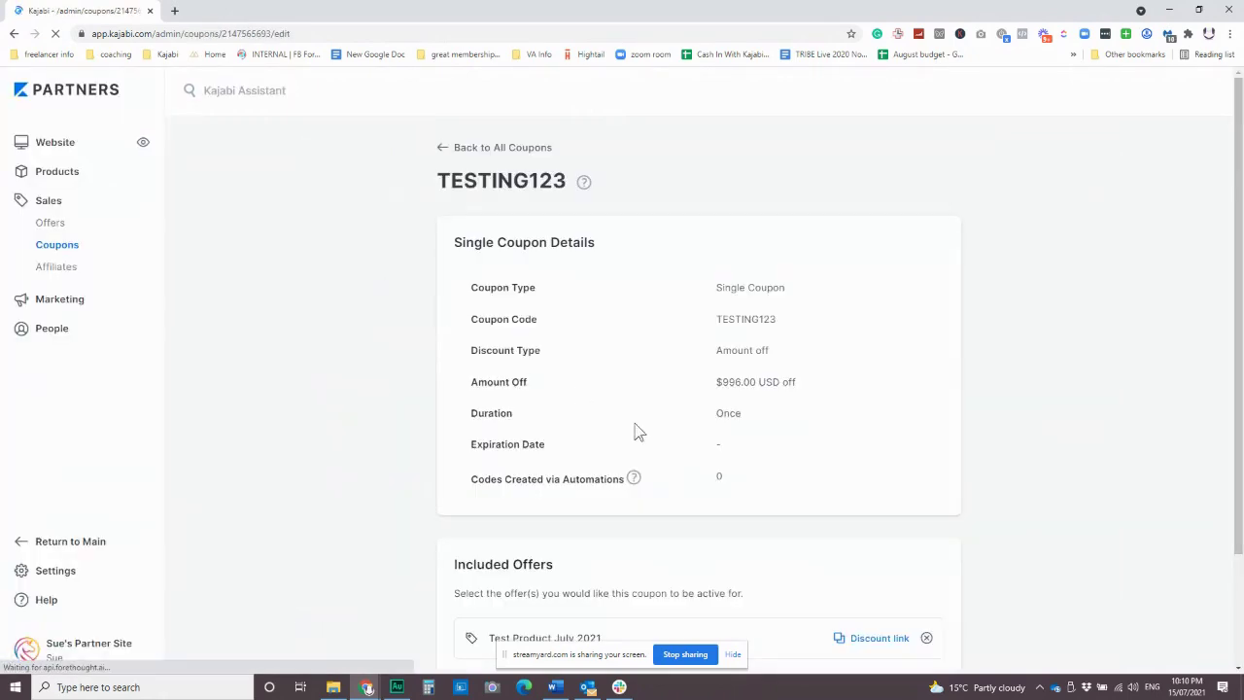
scroll(632, 430, "down", 2)
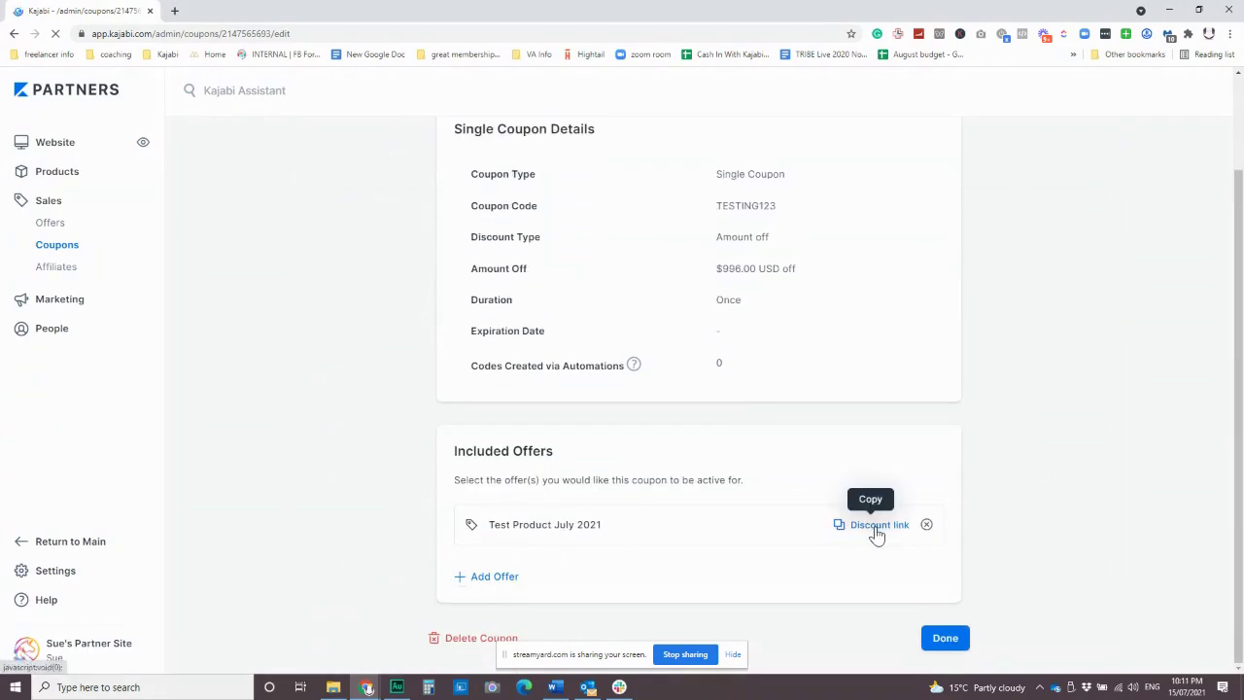
left_click(874, 529)
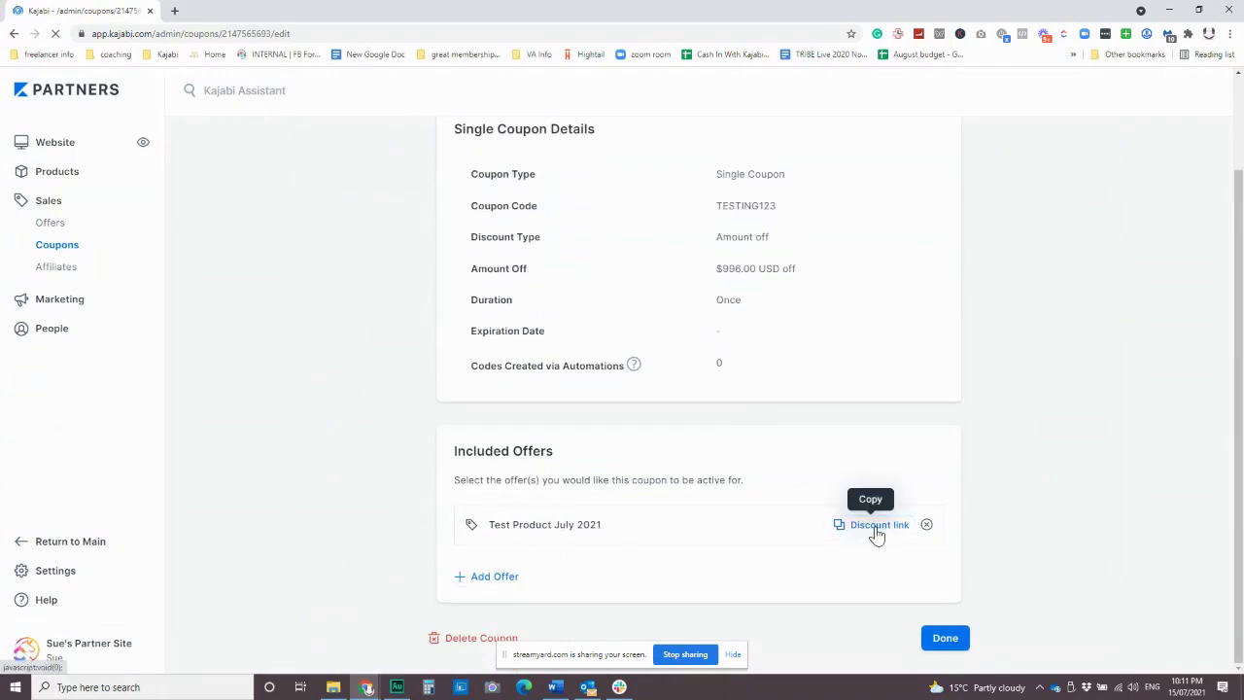
left_click(174, 11)
Load the discount link's checkout, confirming $996.00 off and $24,004.00 due, then return to the coupon.
type("https://unicorn.services/offers/bgLM3oCL?coupon_code=TESTING123")
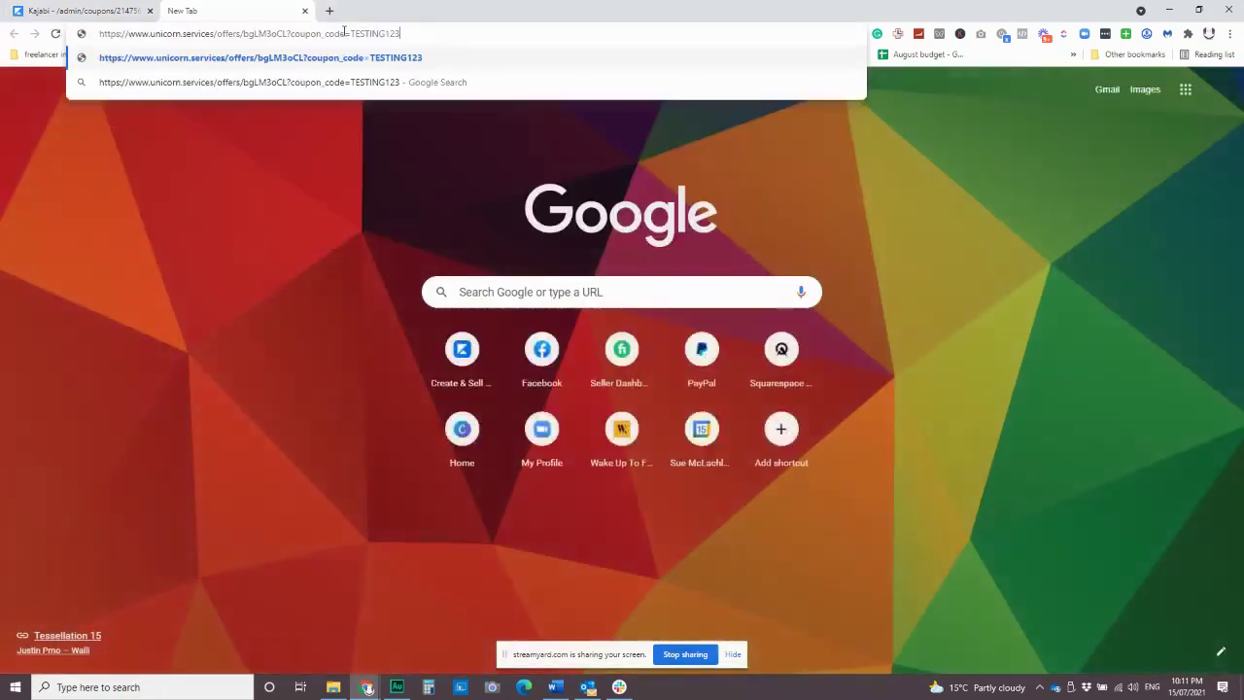
key("Return")
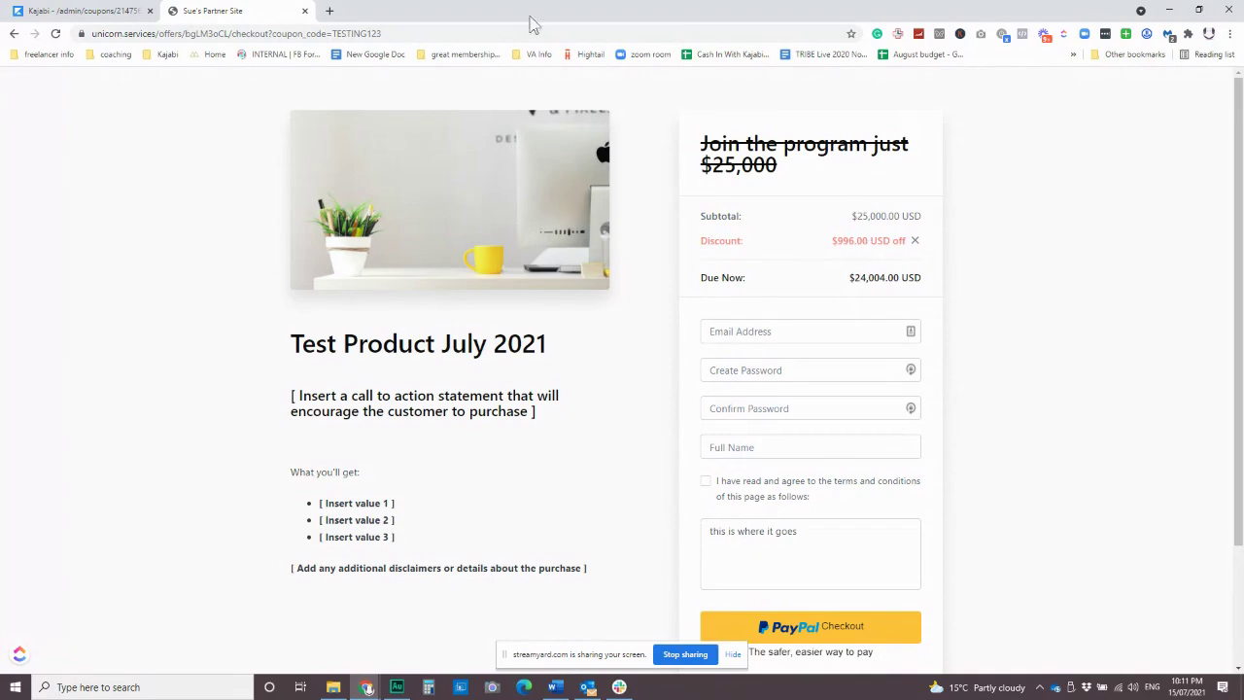
left_click(51, 11)
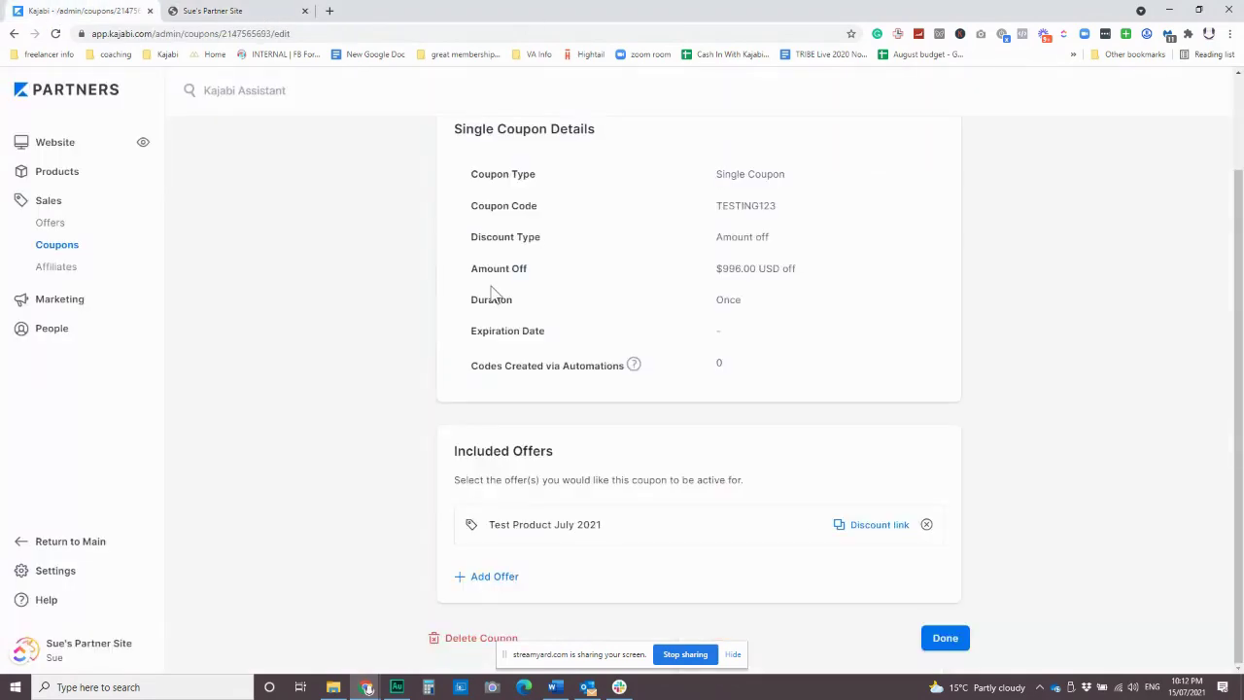
Permanently delete the TESTING123 coupon.
left_click(466, 638)
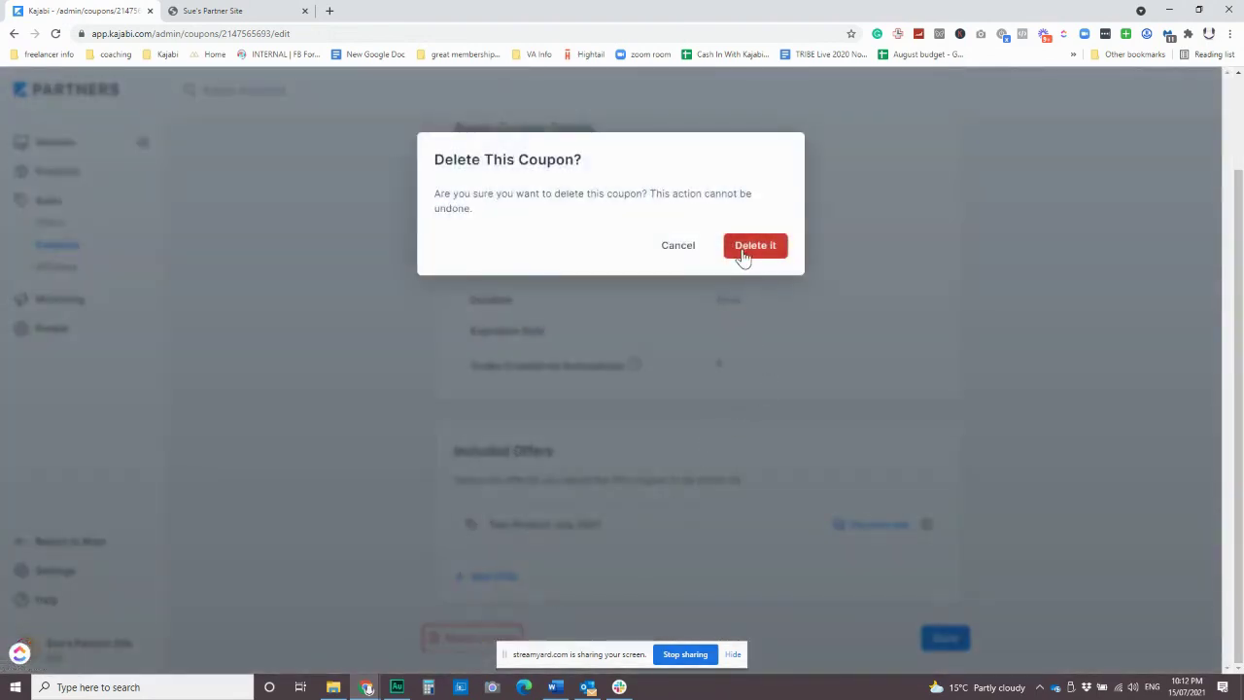
left_click(746, 251)
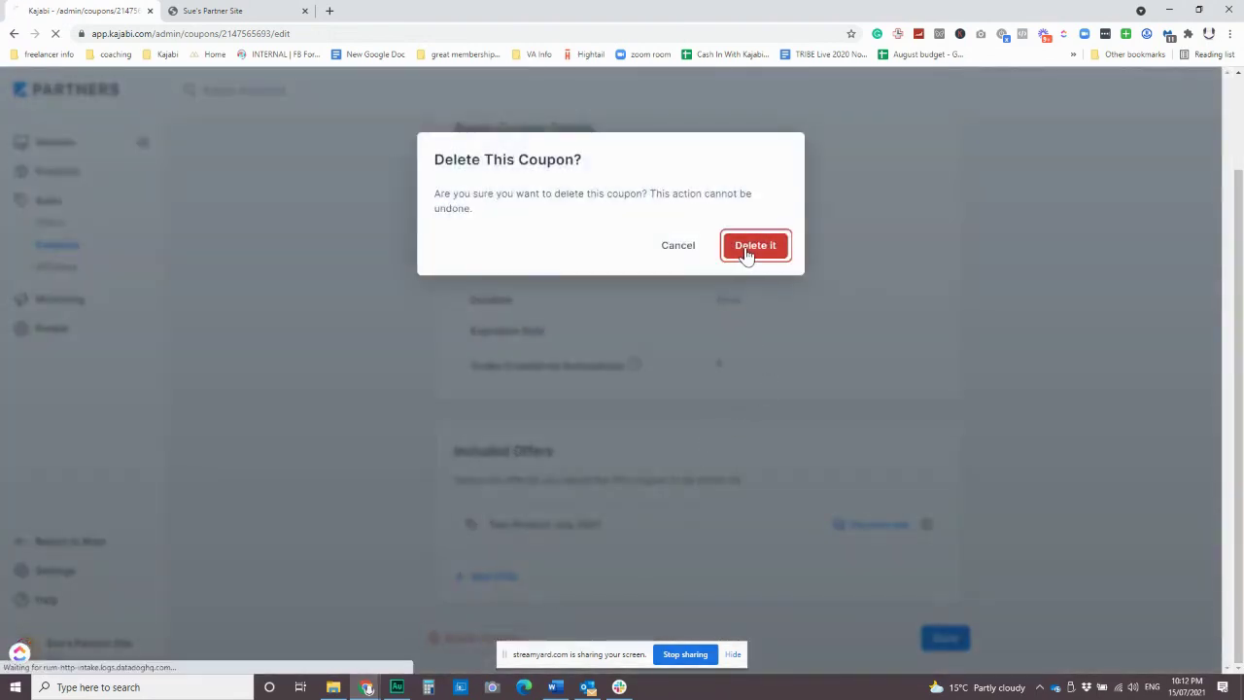
left_click(255, 10)
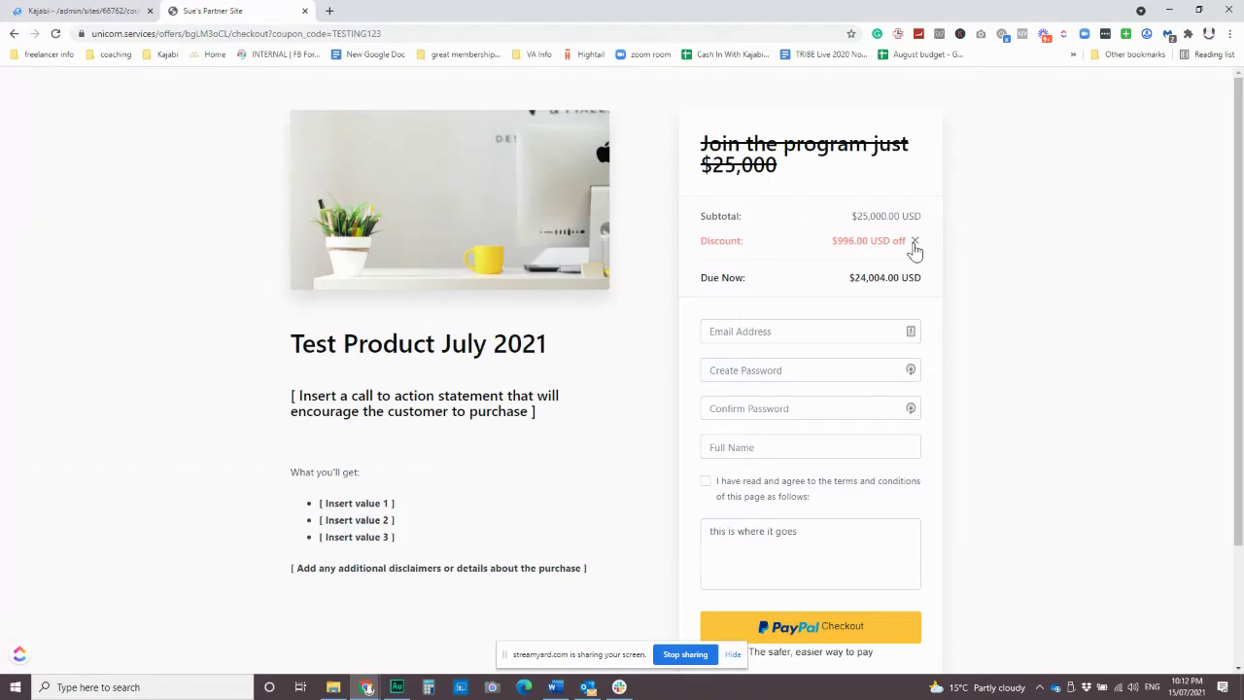
Reload the checkout without ?coupon_code=TESTING123 to show the full $25,000 price.
left_click_drag(268, 34, 699, 79)
key("BackSpace")
key("Return")
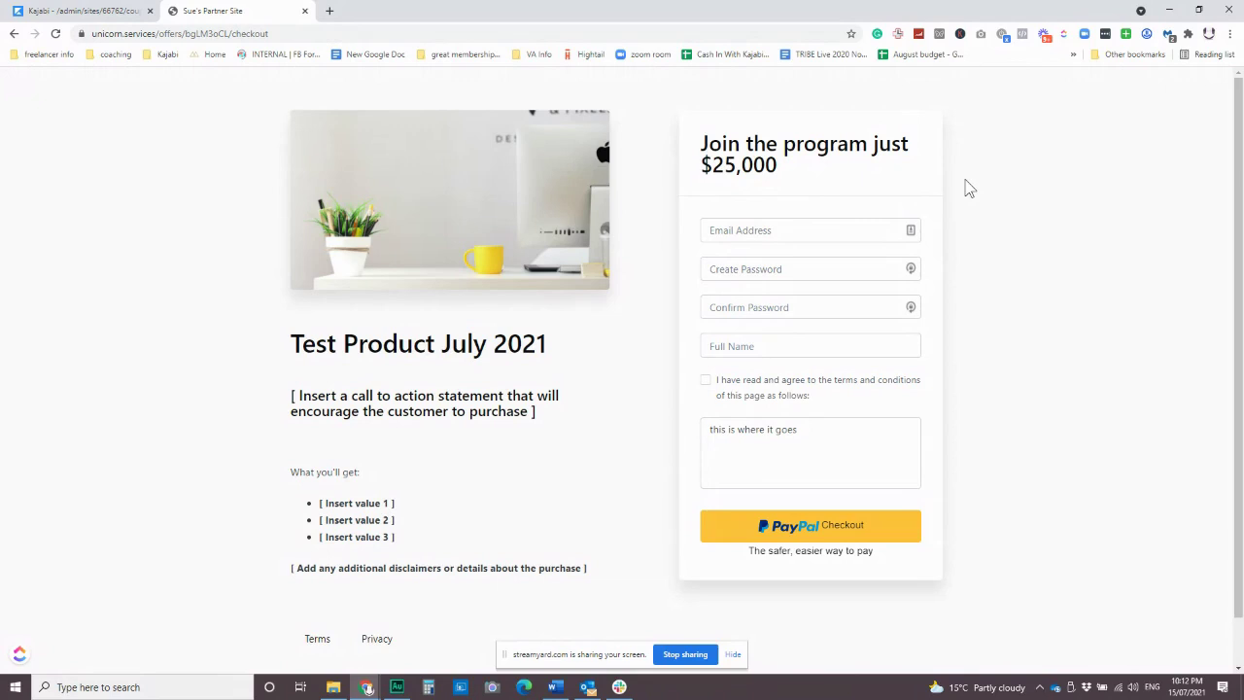
left_click(53, 11)
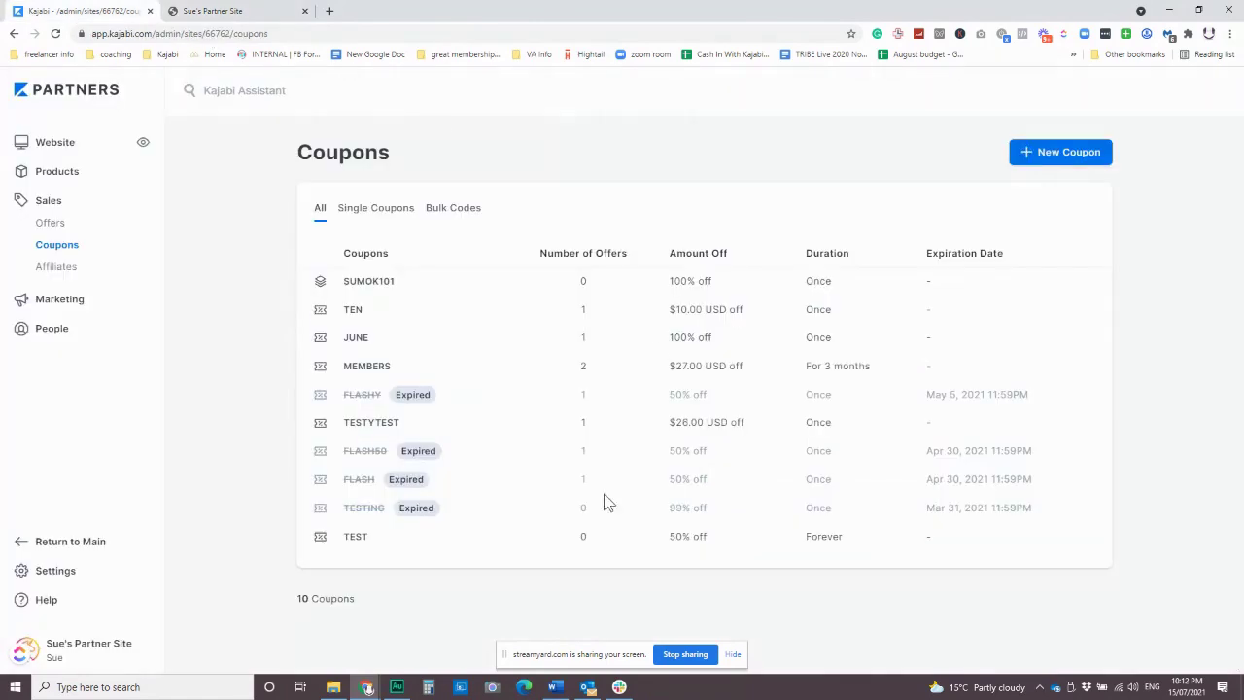
left_click(246, 12)
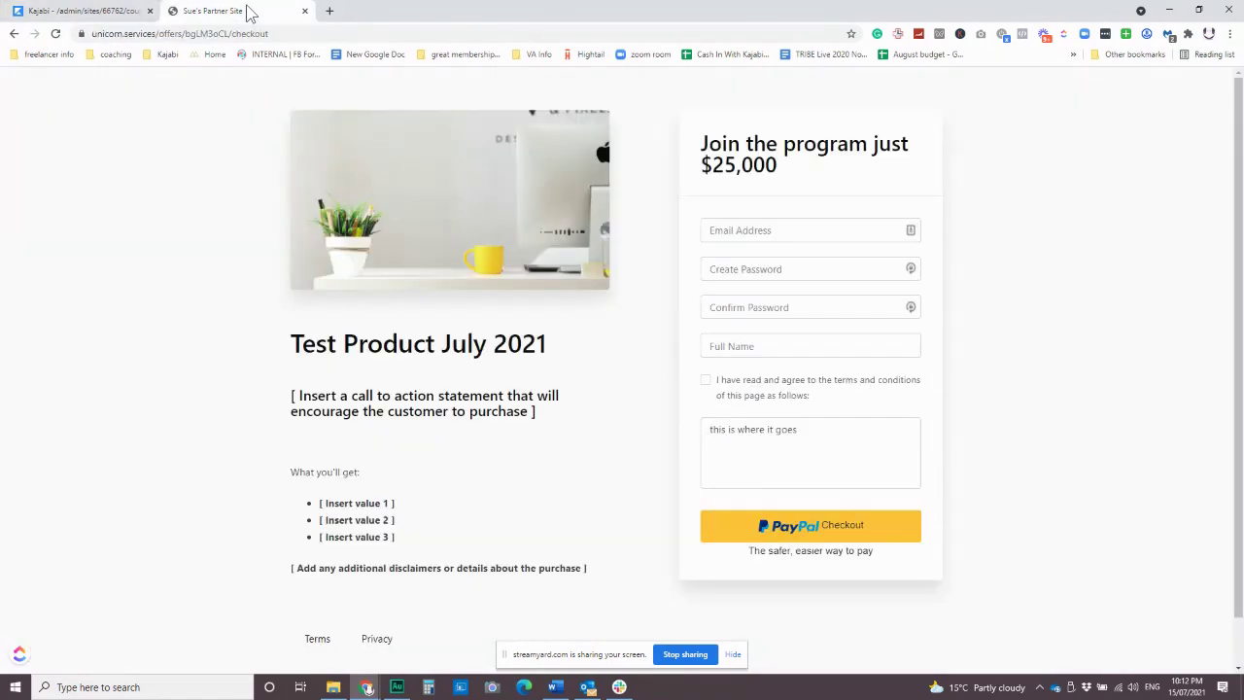